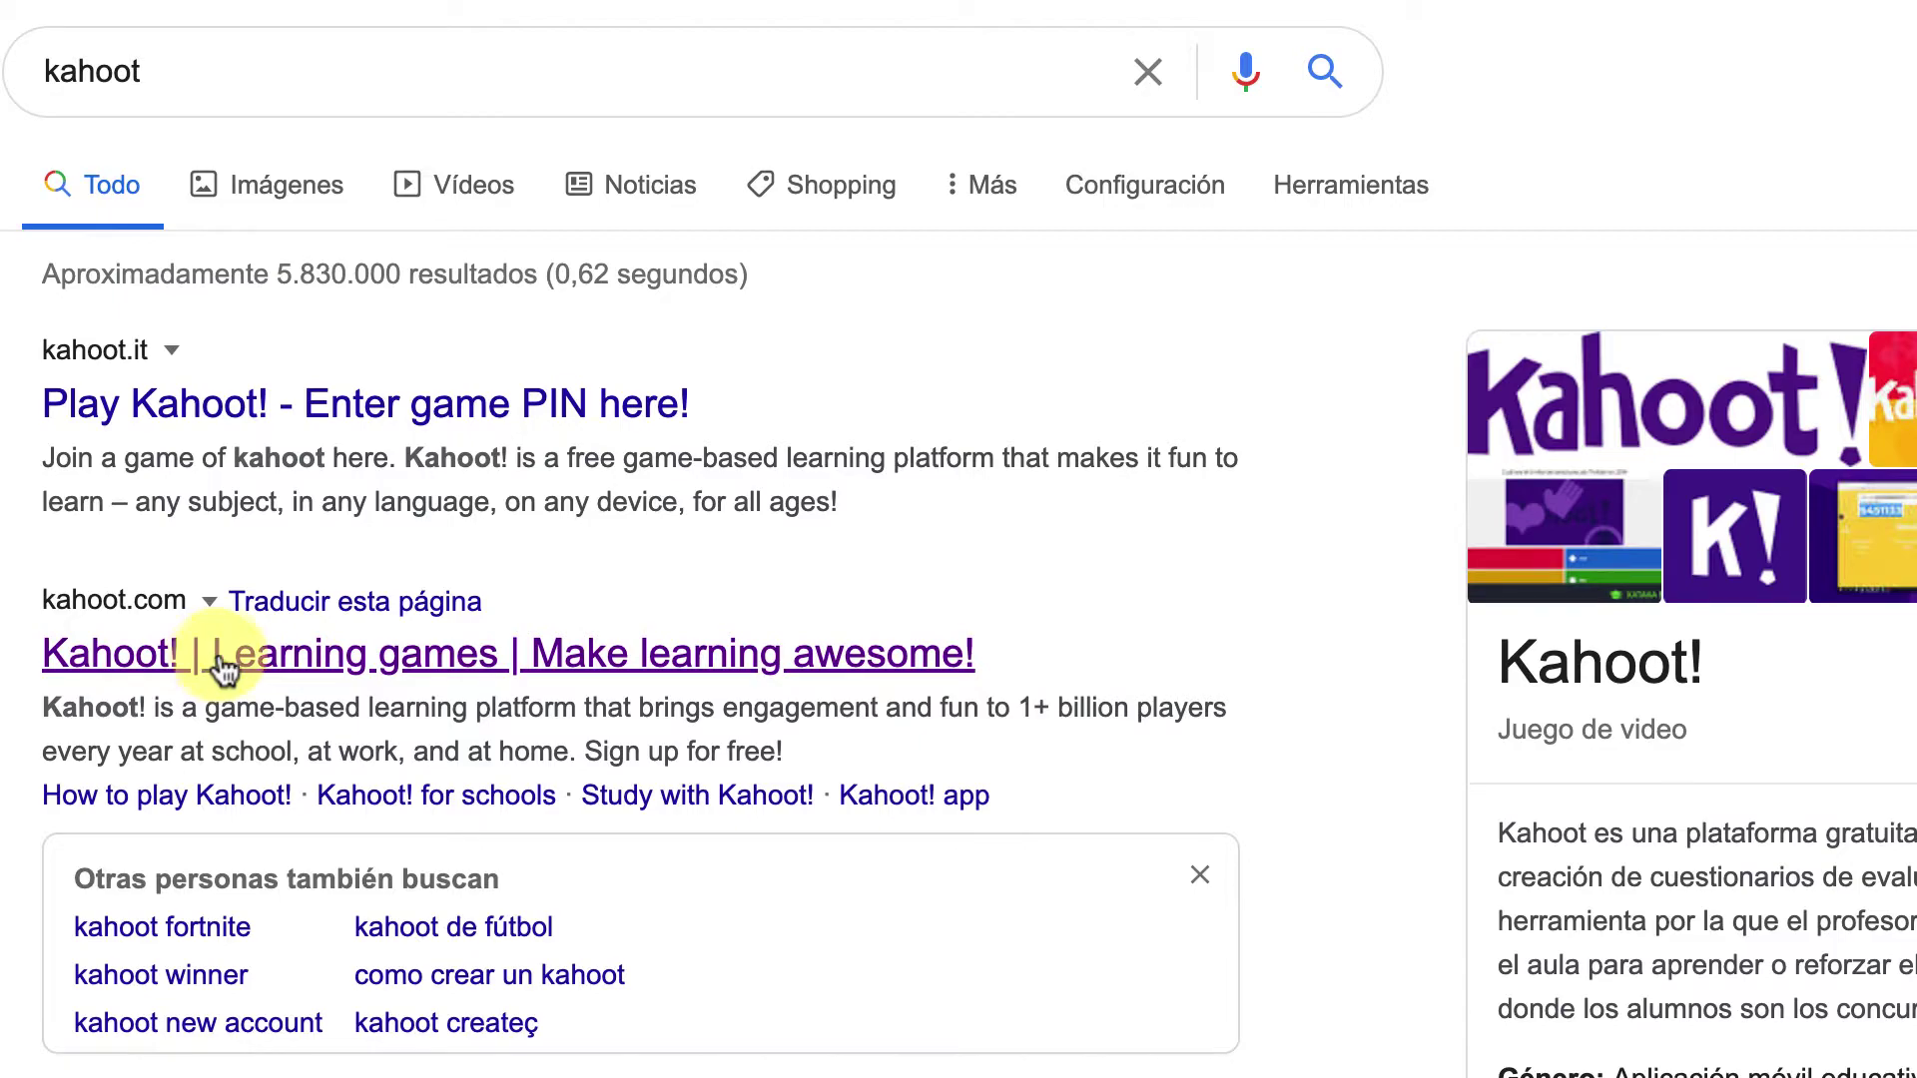
Open the kahoot.com website from the search results
left_click(291, 651)
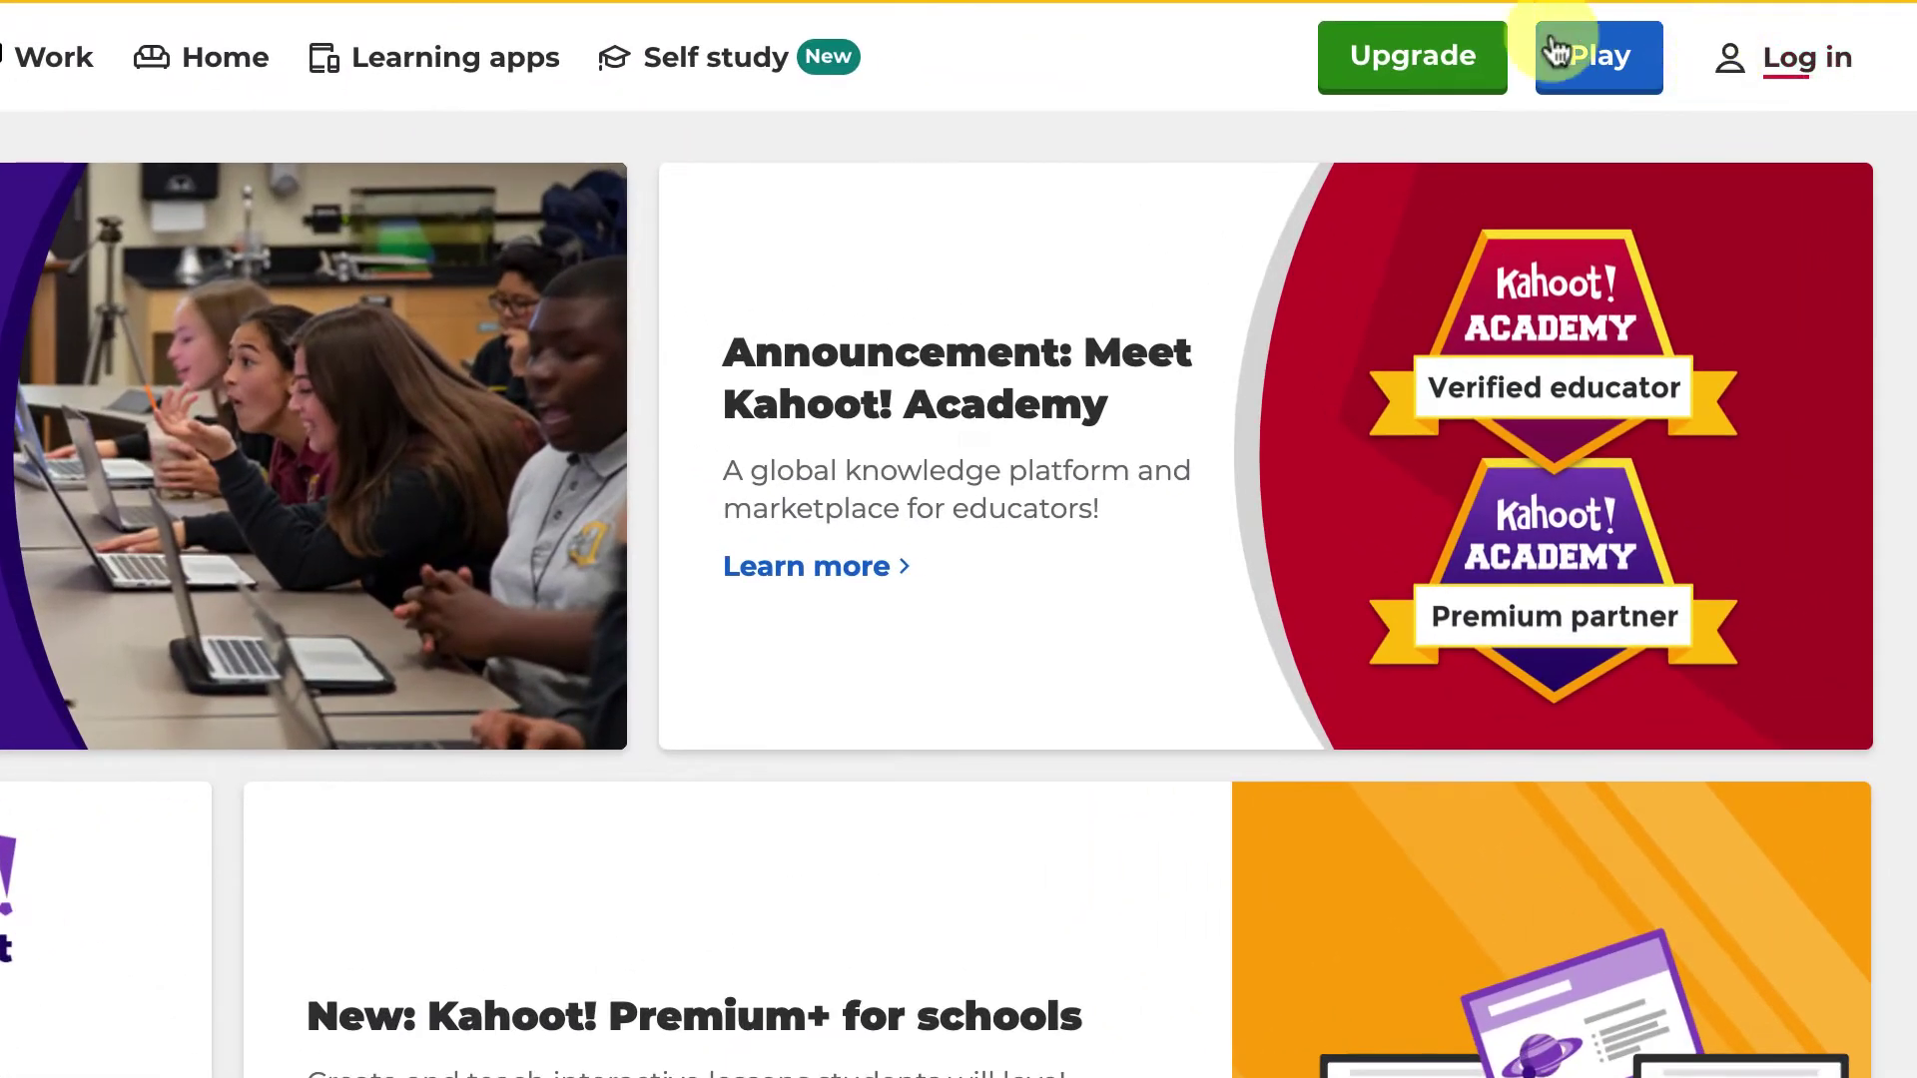
left_click(1558, 52)
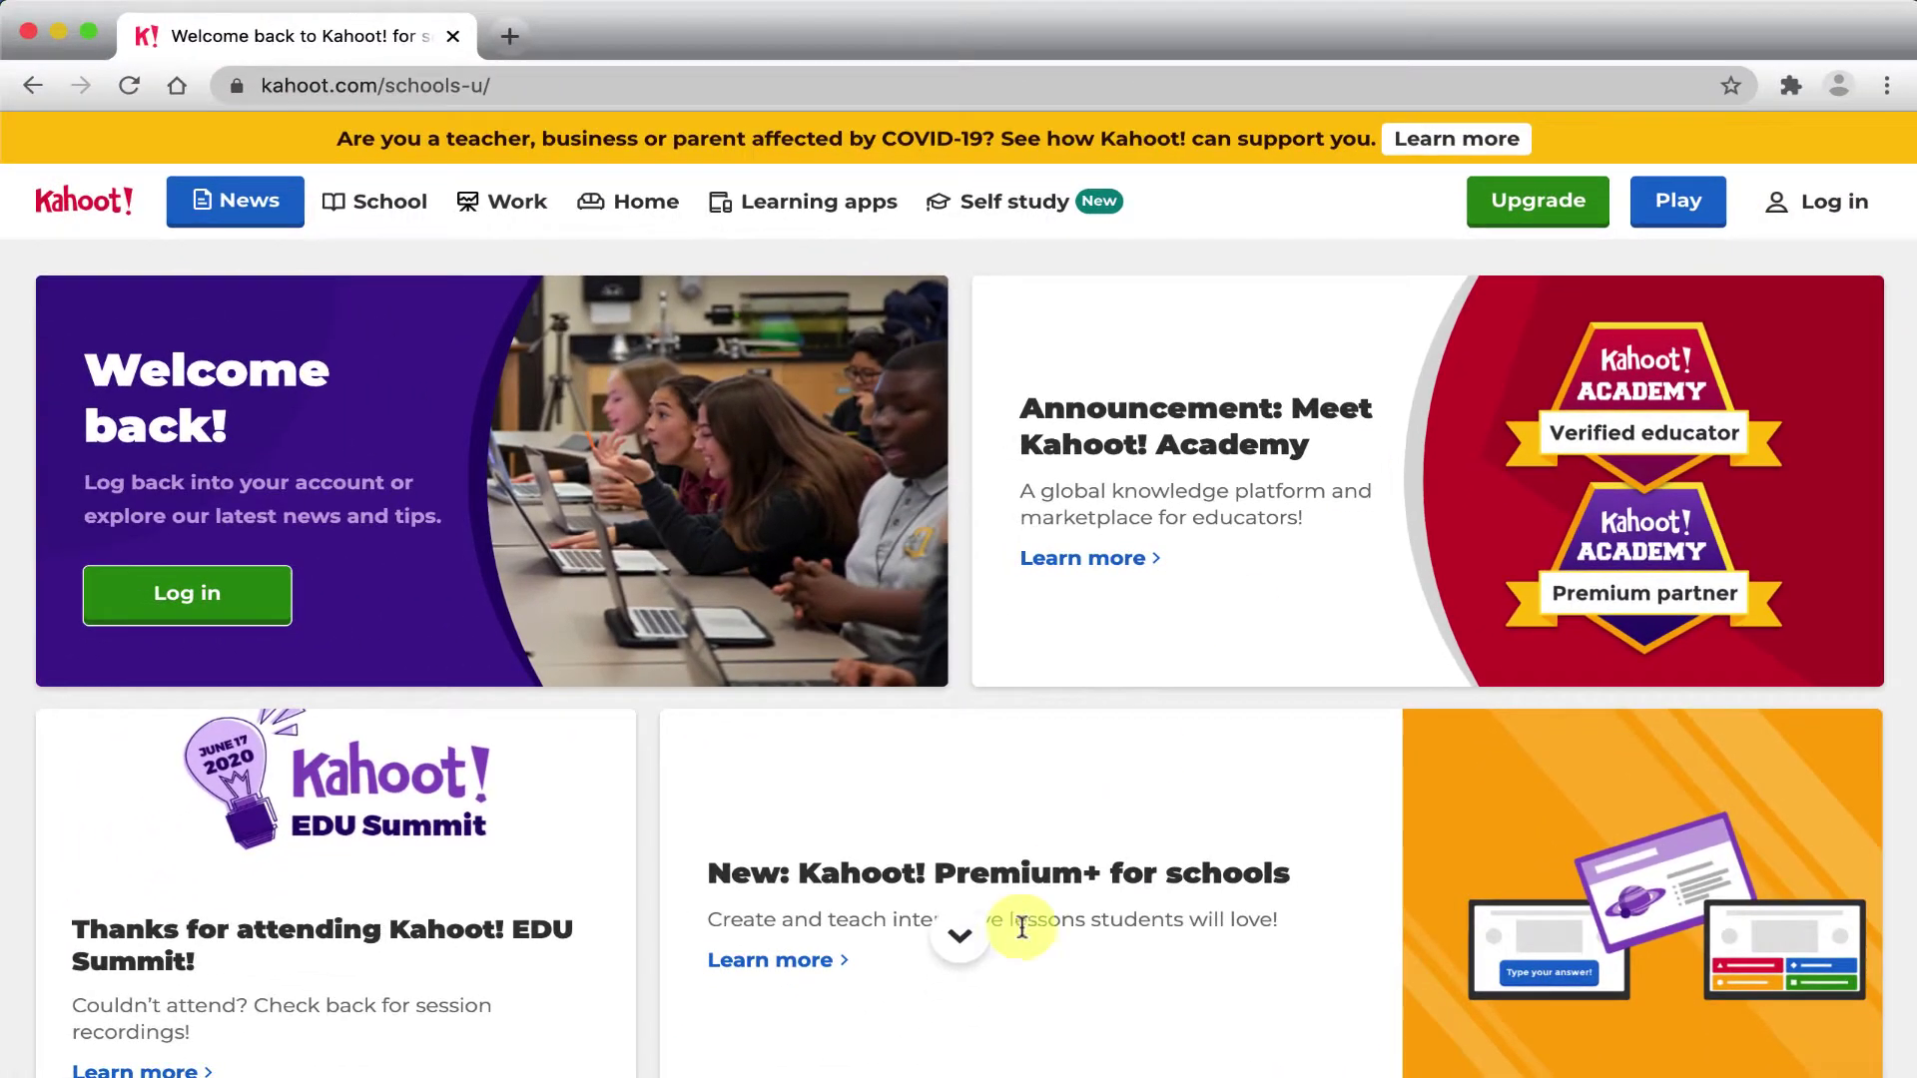
Switch to Safari and start a Kahoot! sign-up with a Teacher account and School as the workplace
mouse_move(842, 1058)
left_click(734, 1056)
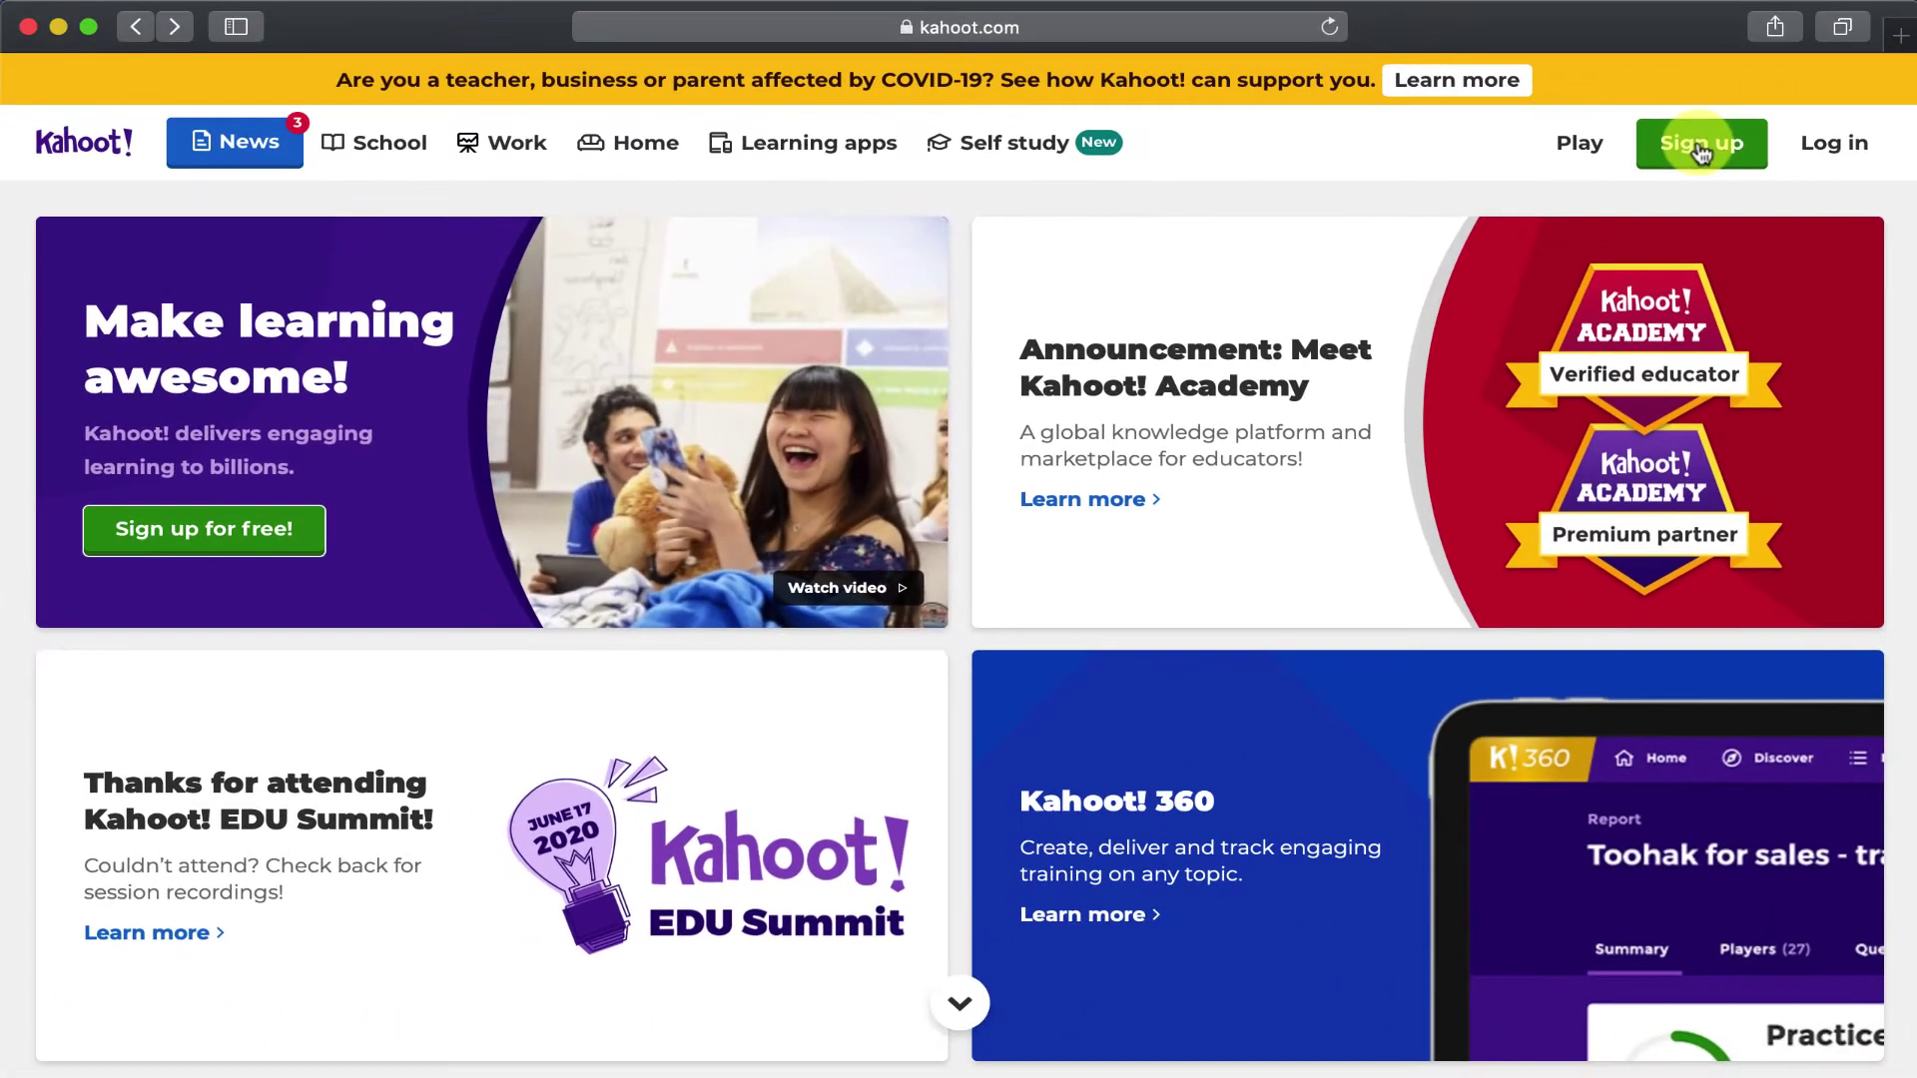
left_click(1673, 116)
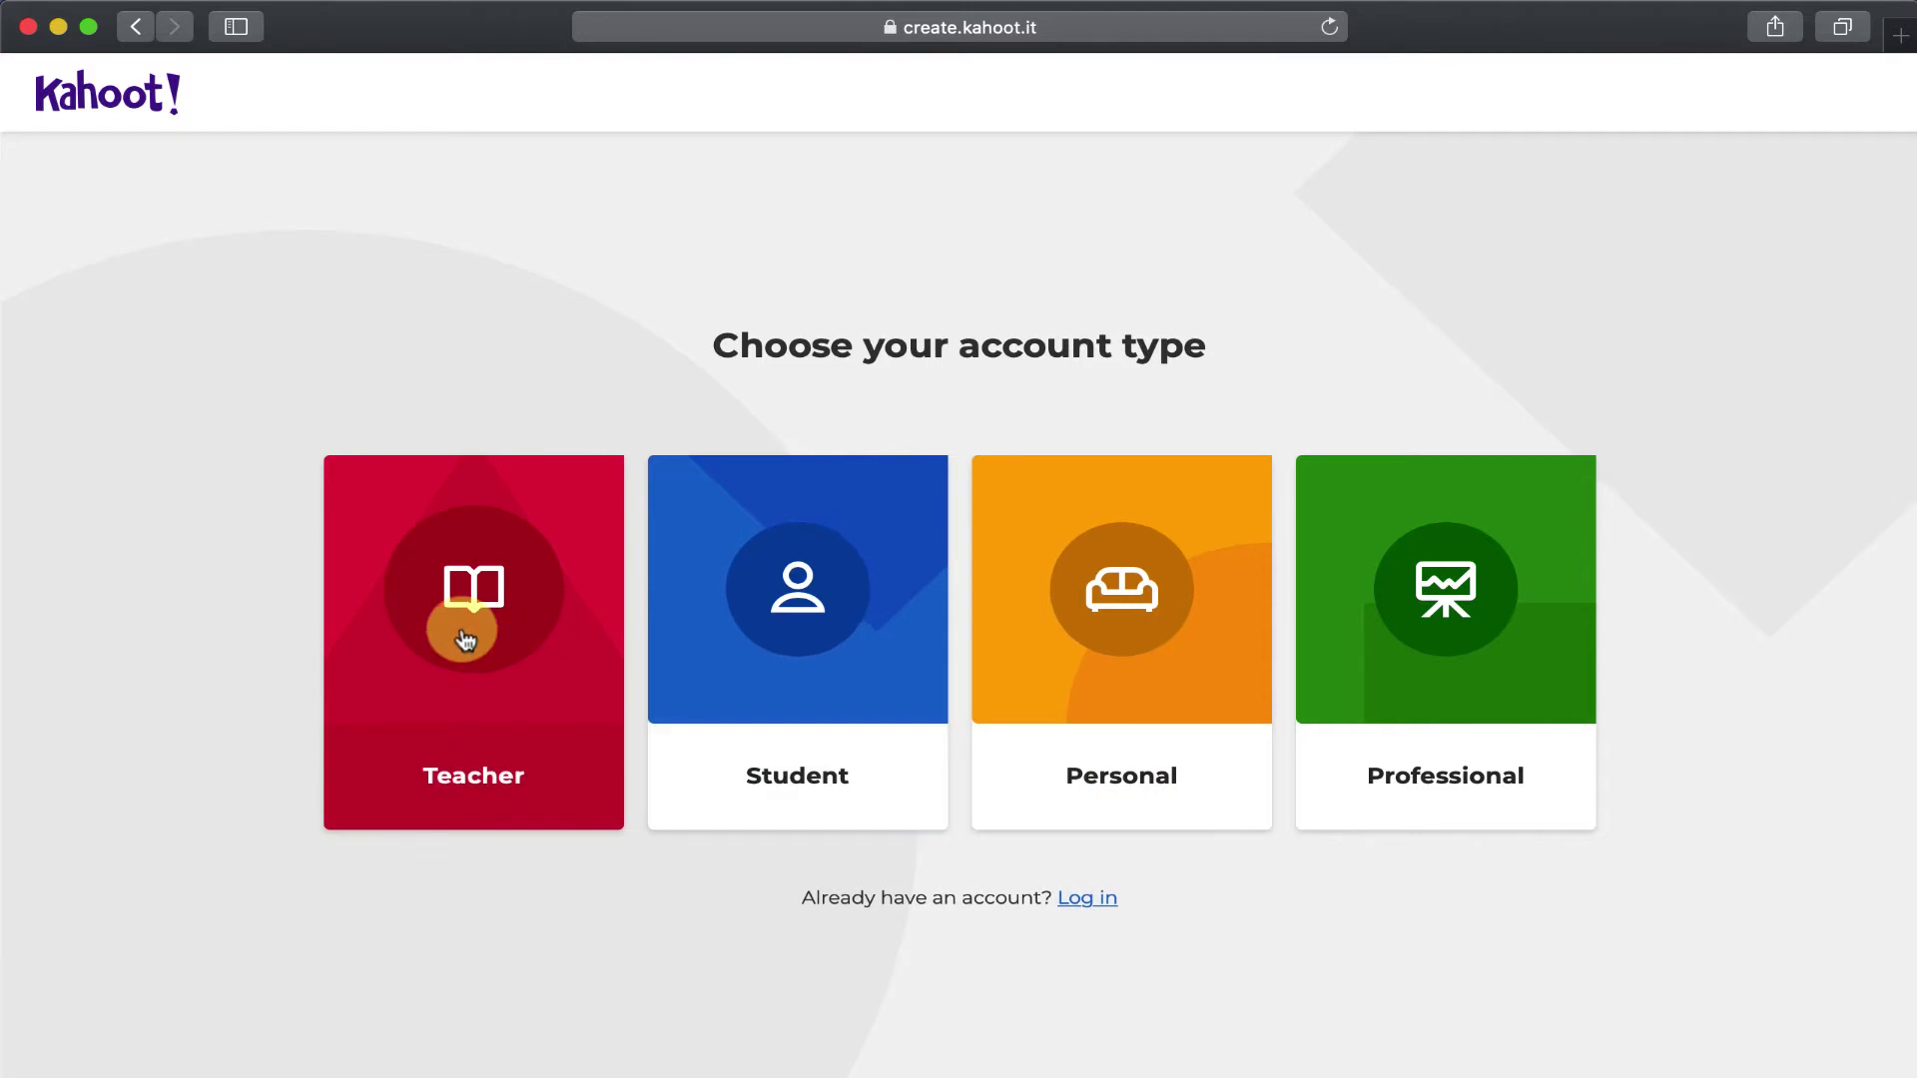
left_click(463, 627)
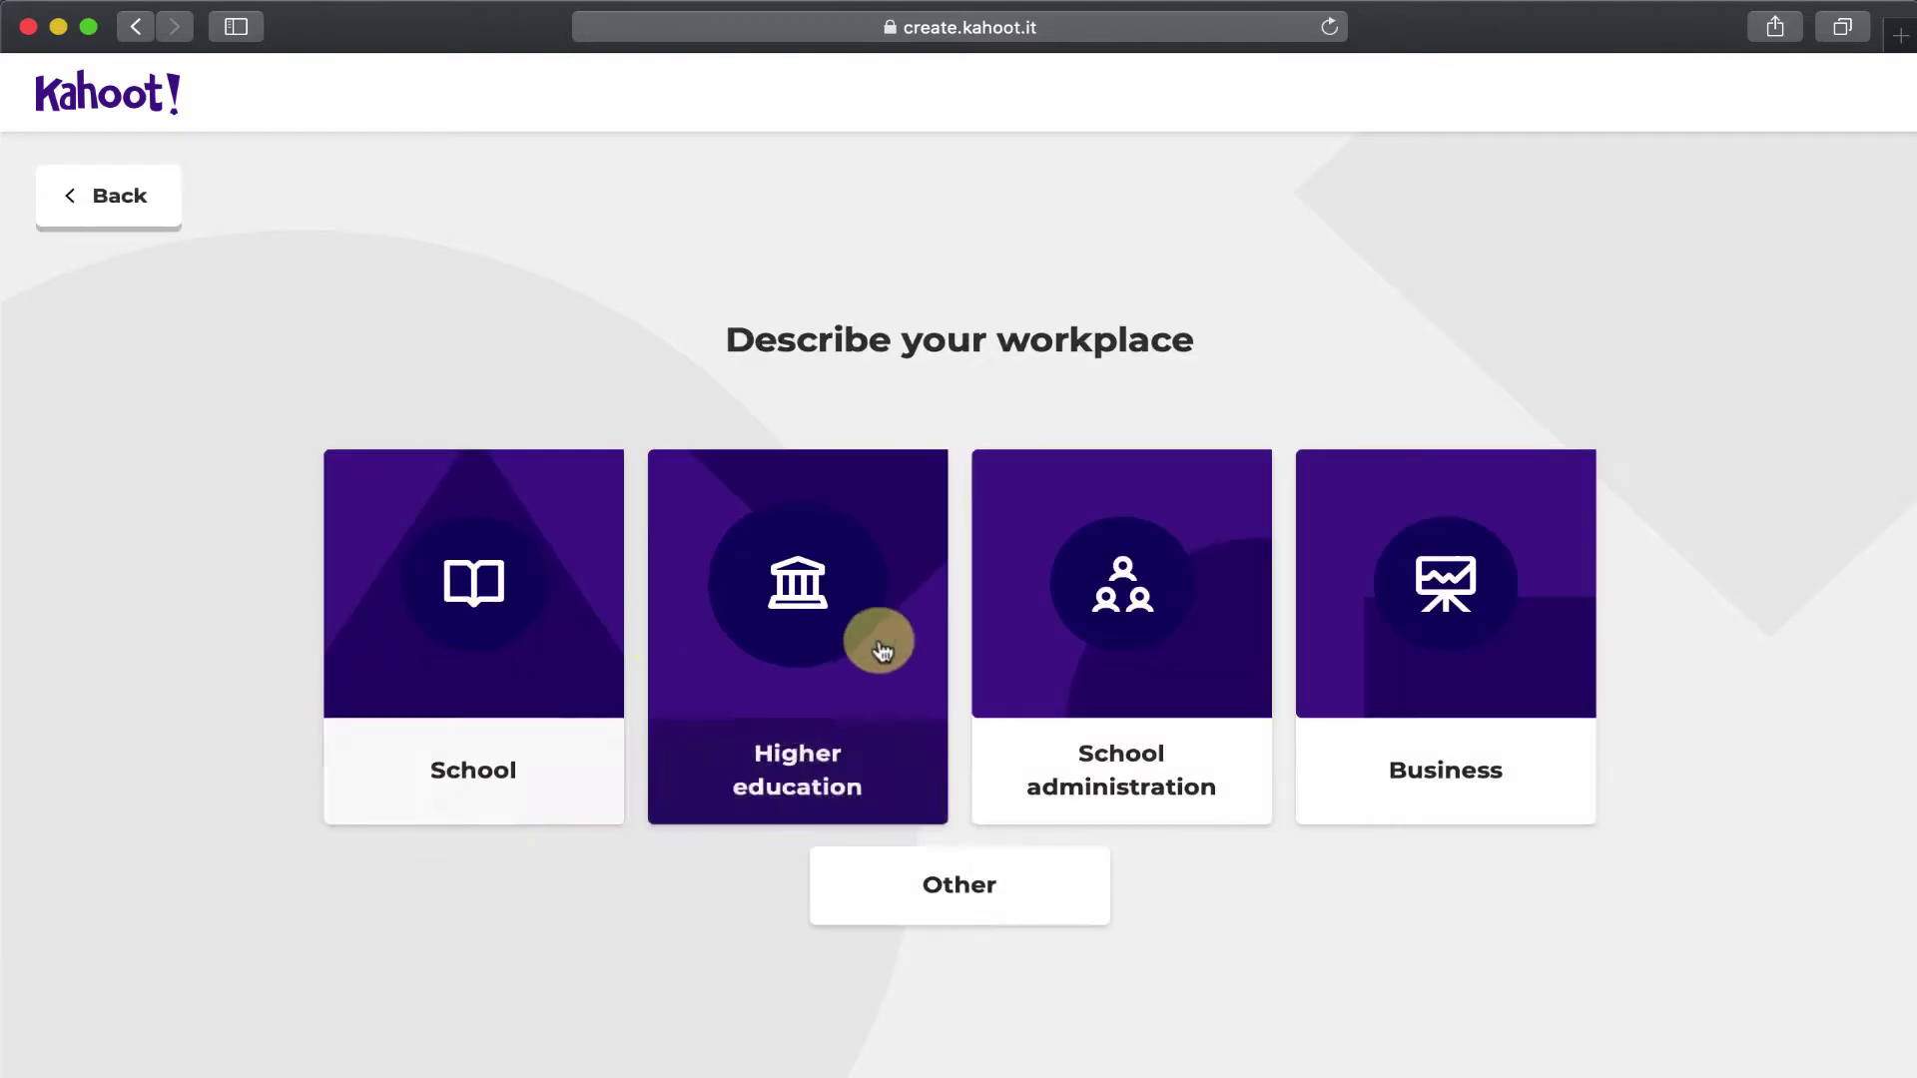
left_click(483, 682)
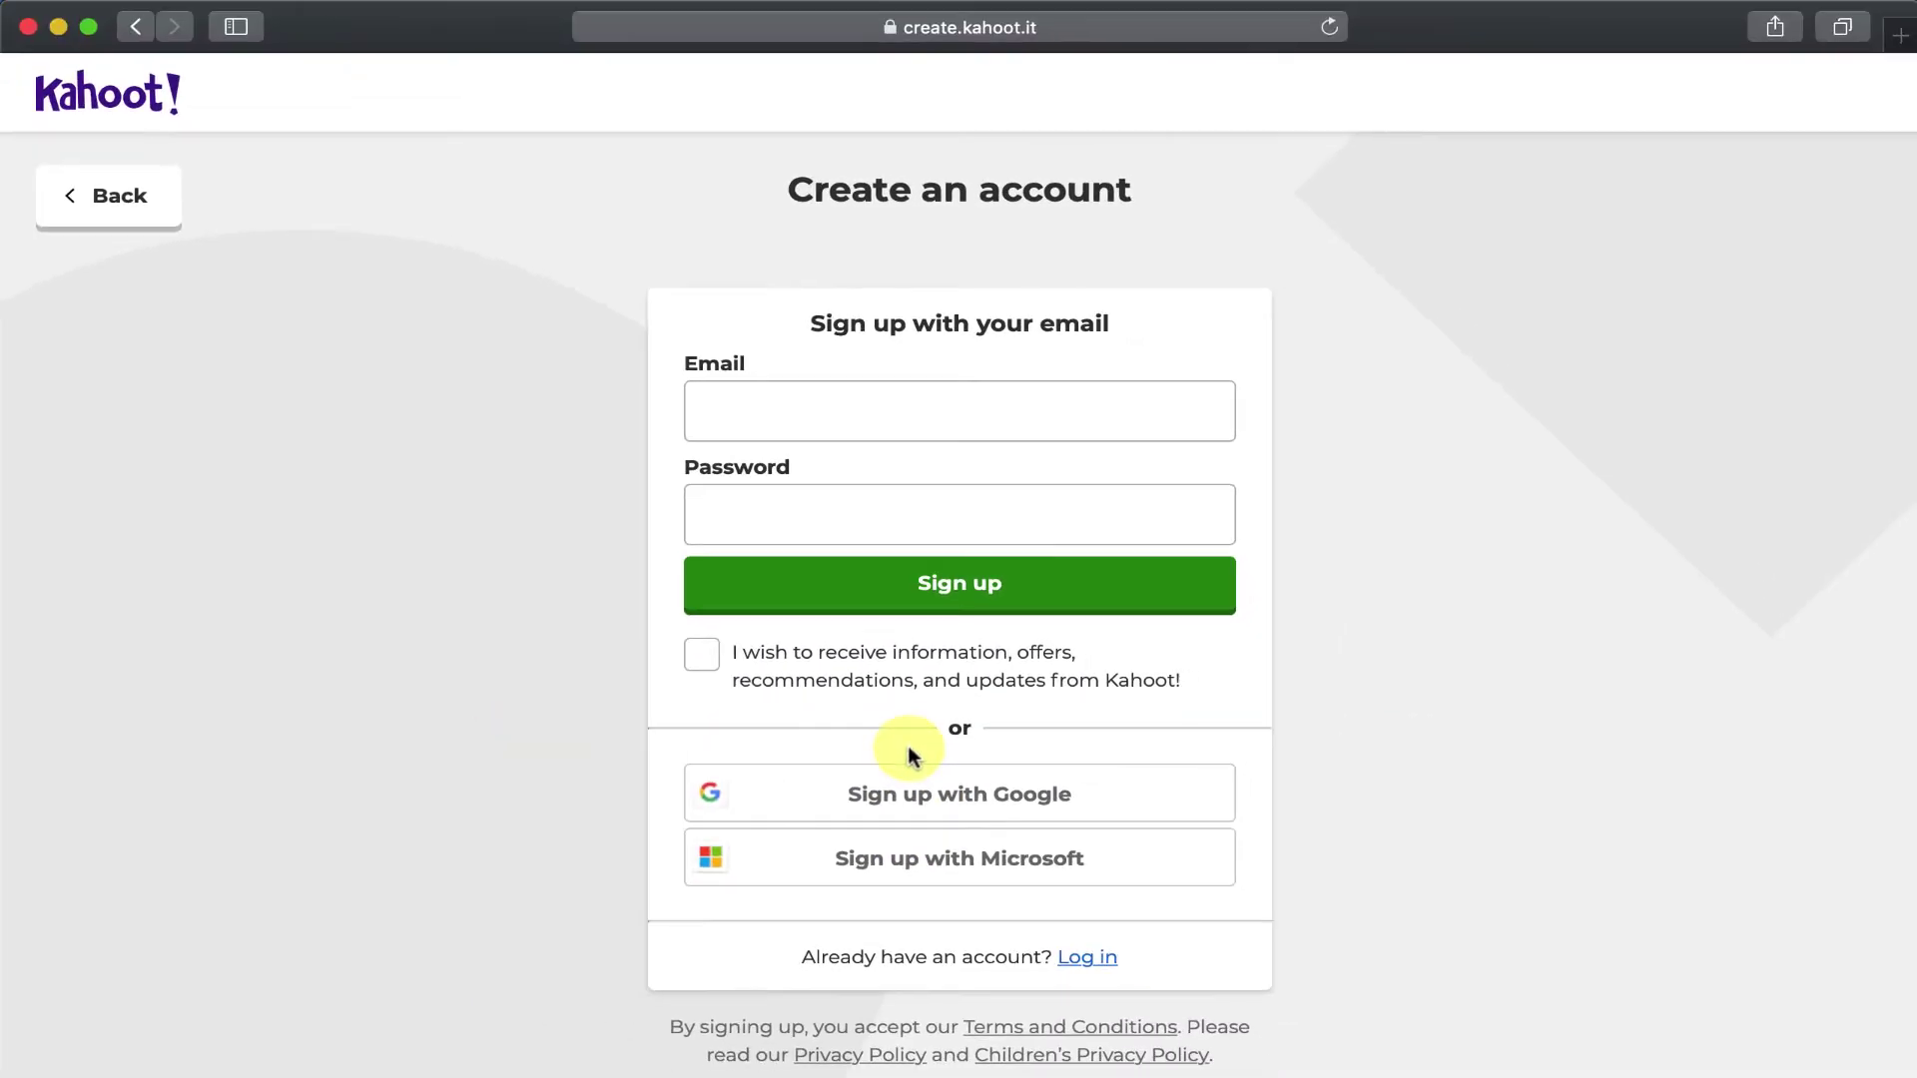
Switch back to Chrome, log in to Kahoot! and start a new blank kahoot
left_click(664, 1046)
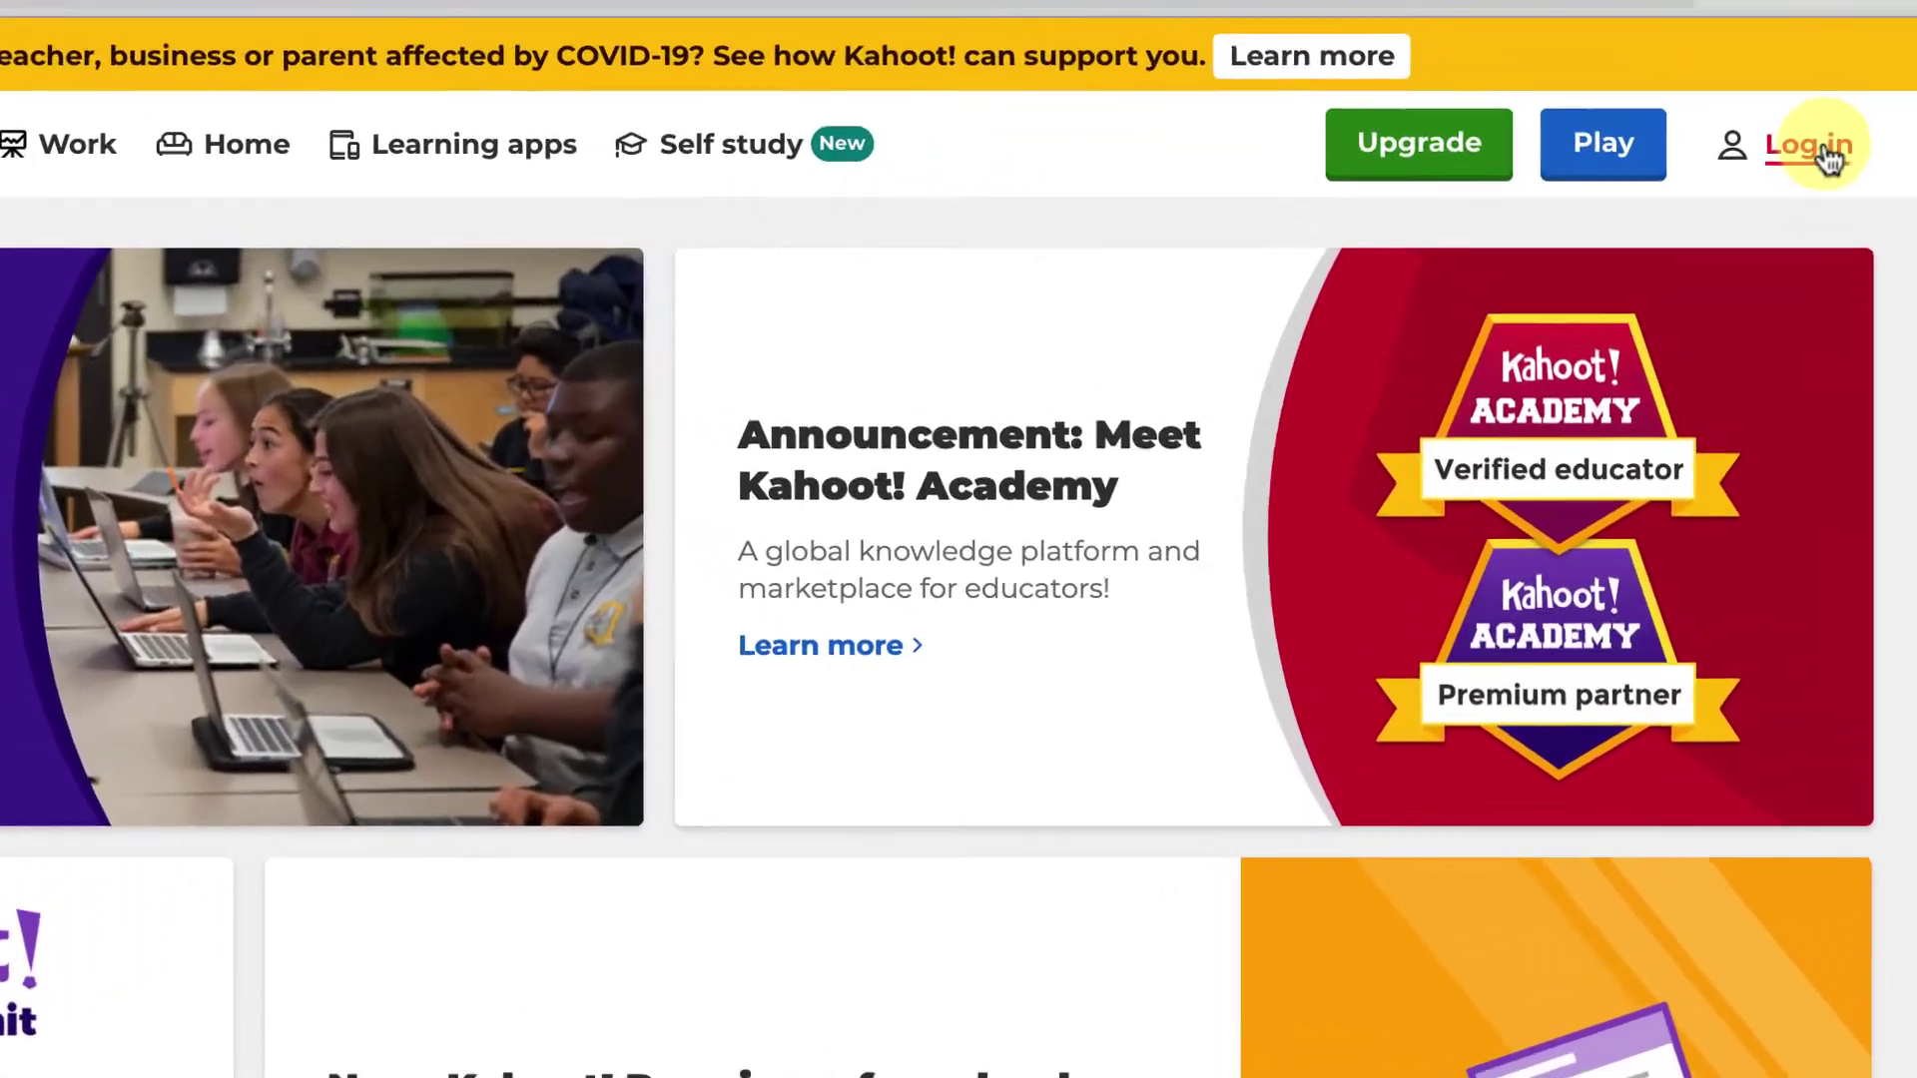
left_click(1819, 193)
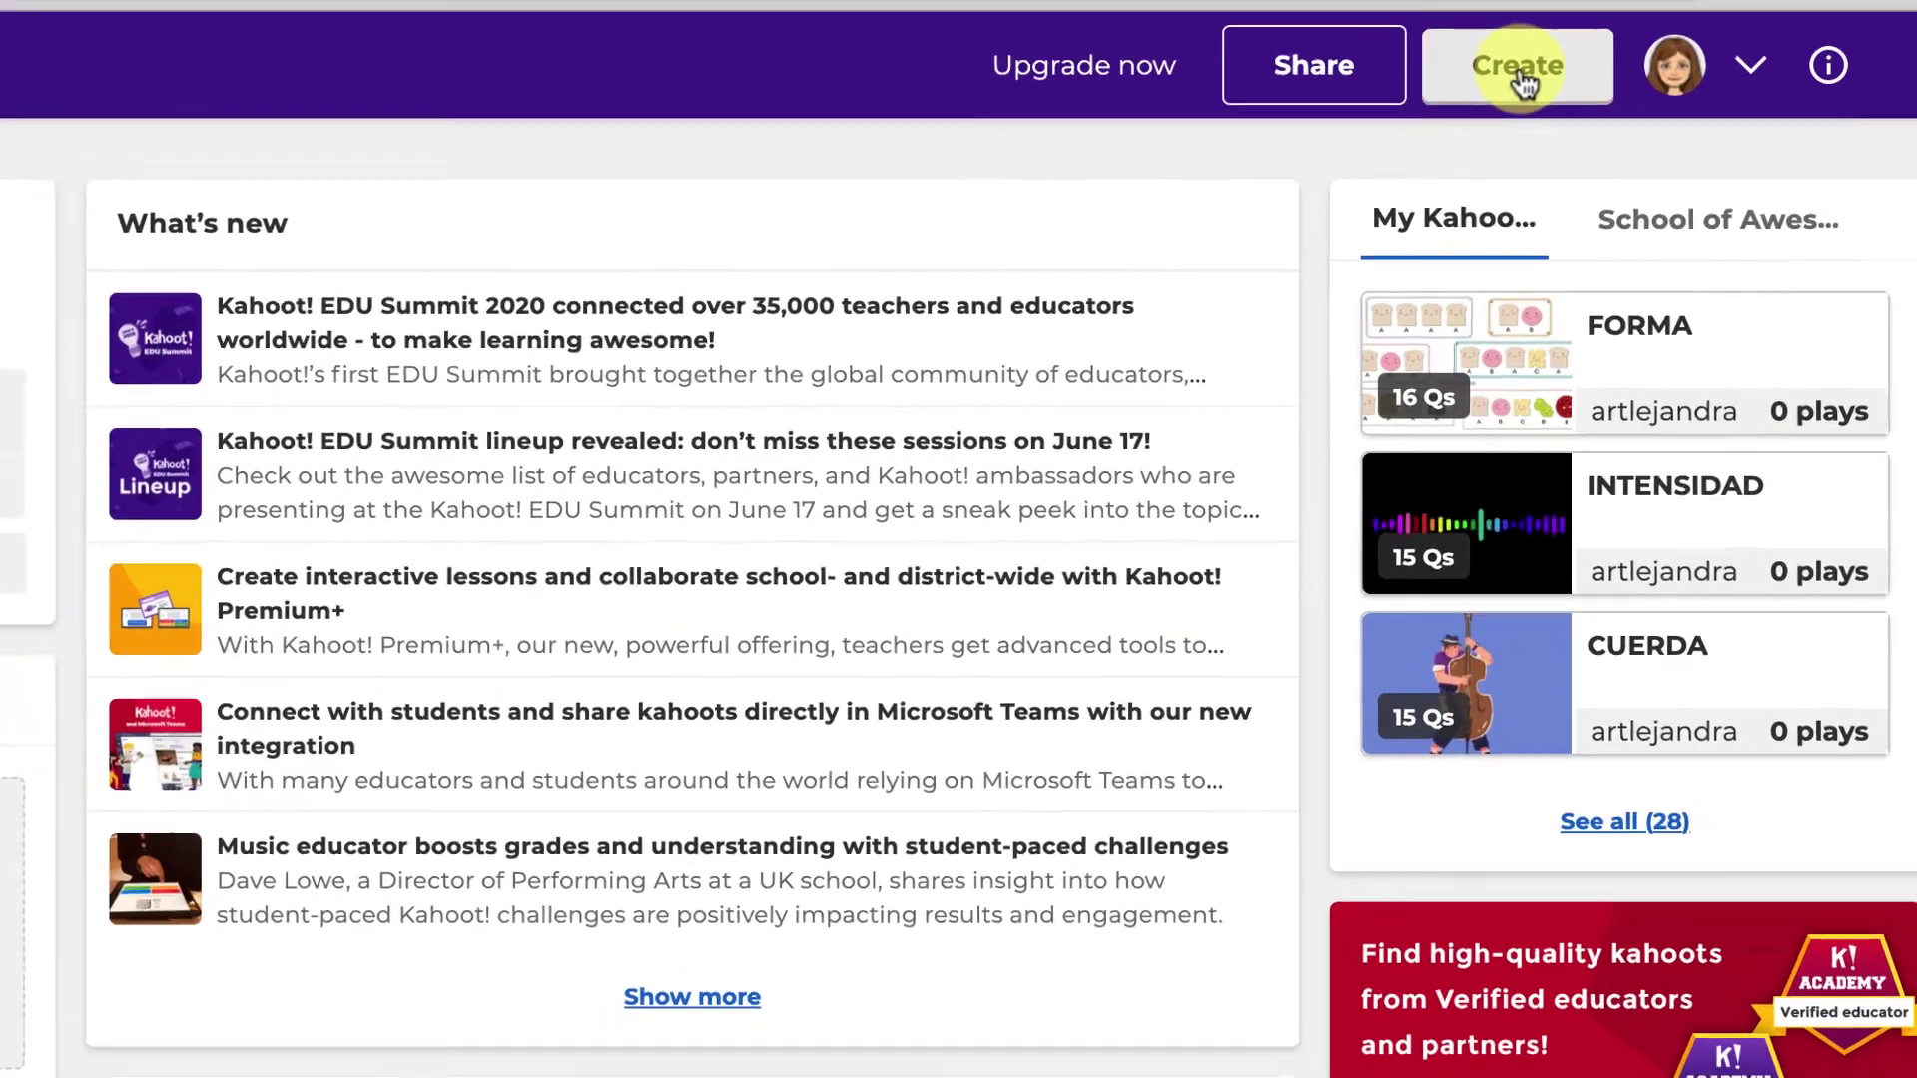
left_click(1503, 55)
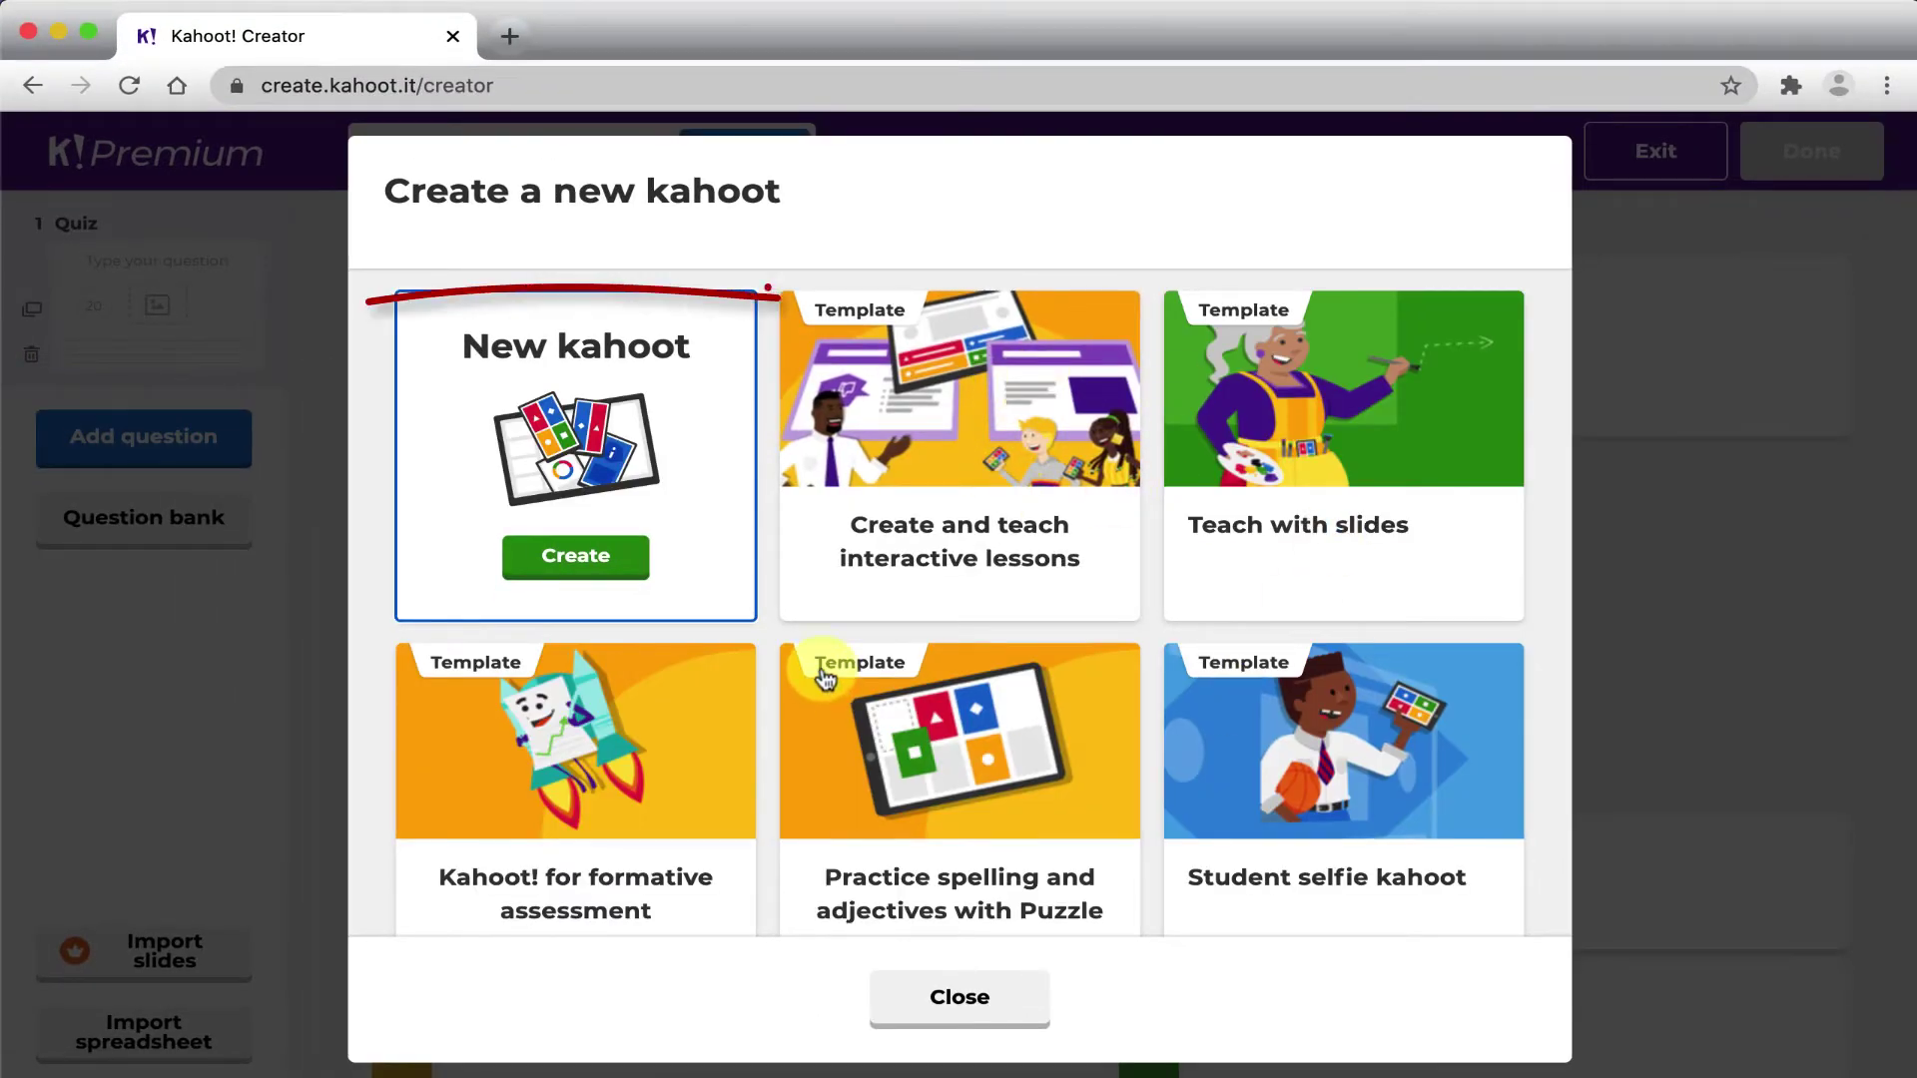
left_click(571, 563)
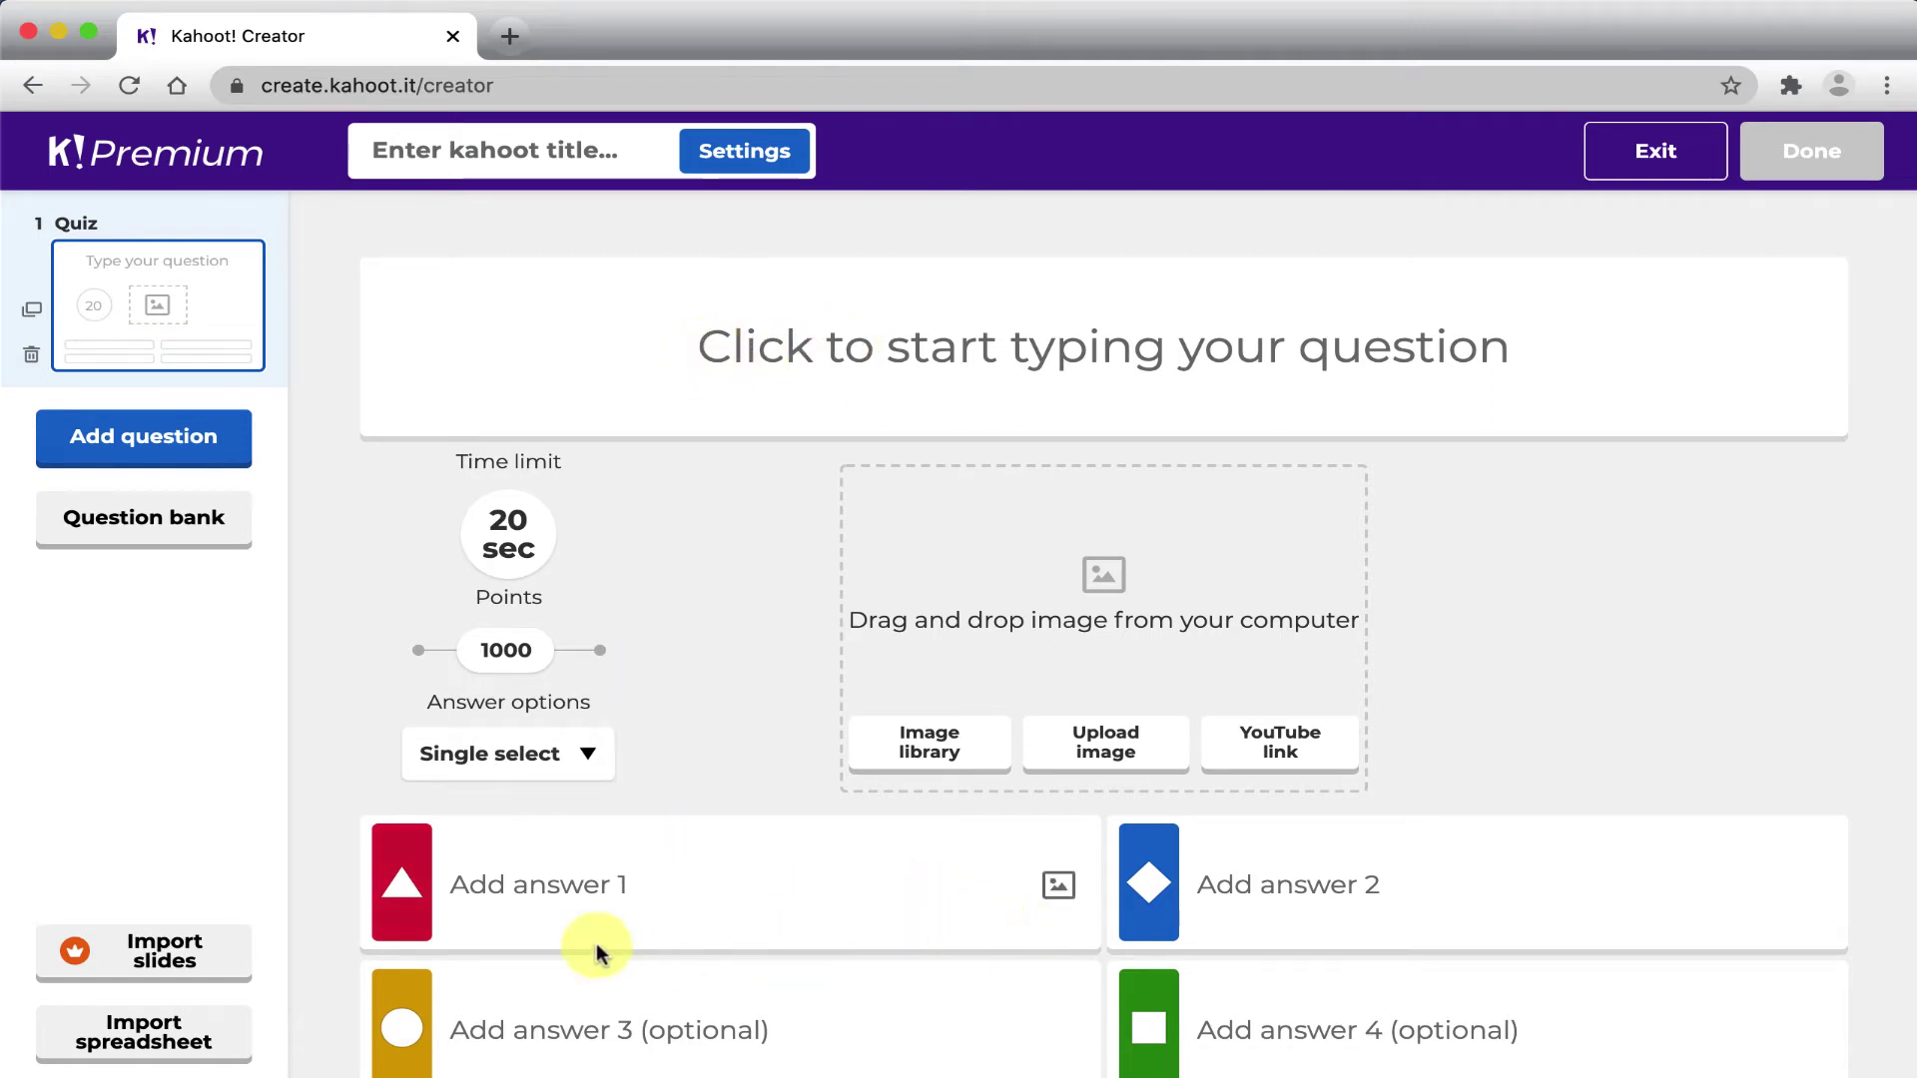
Switch to Finder and open Test.txt from the Descargas folder
left_click(548, 1026)
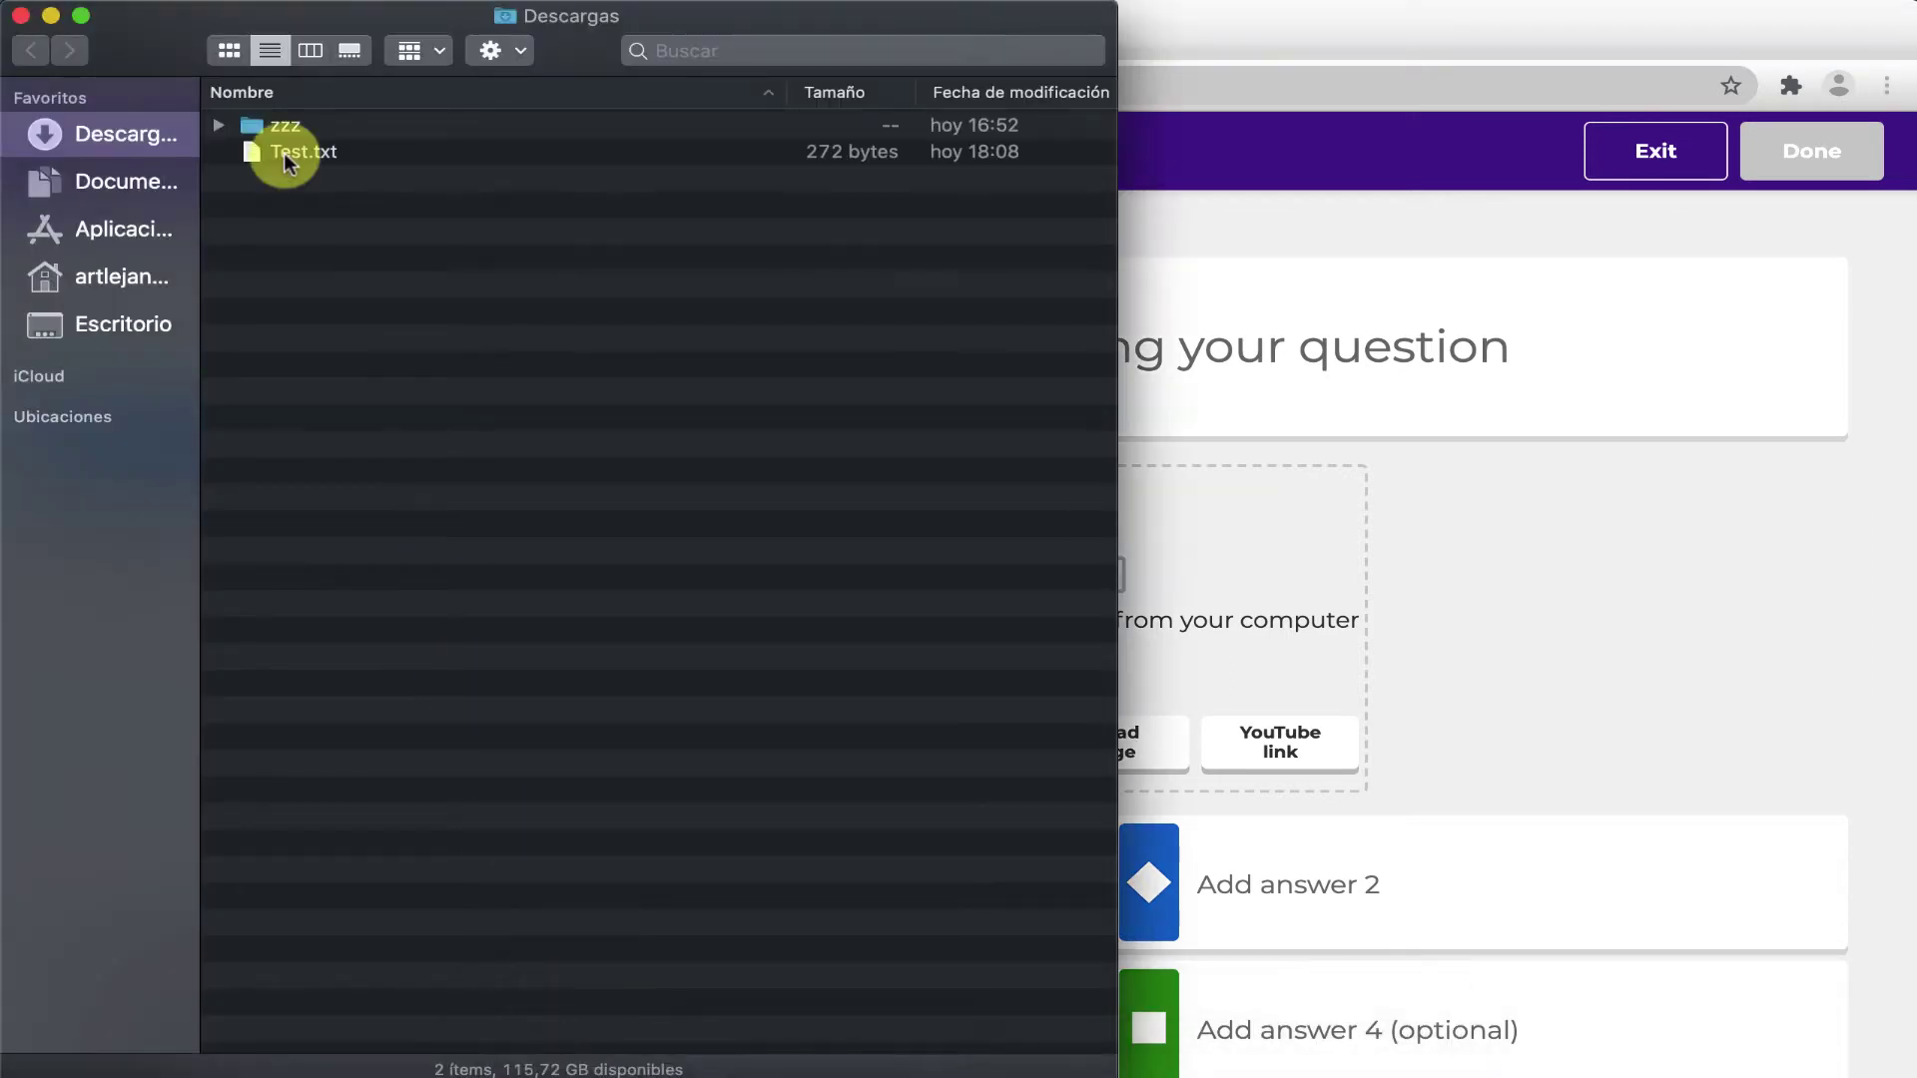
left_click(284, 153)
double_click(283, 152)
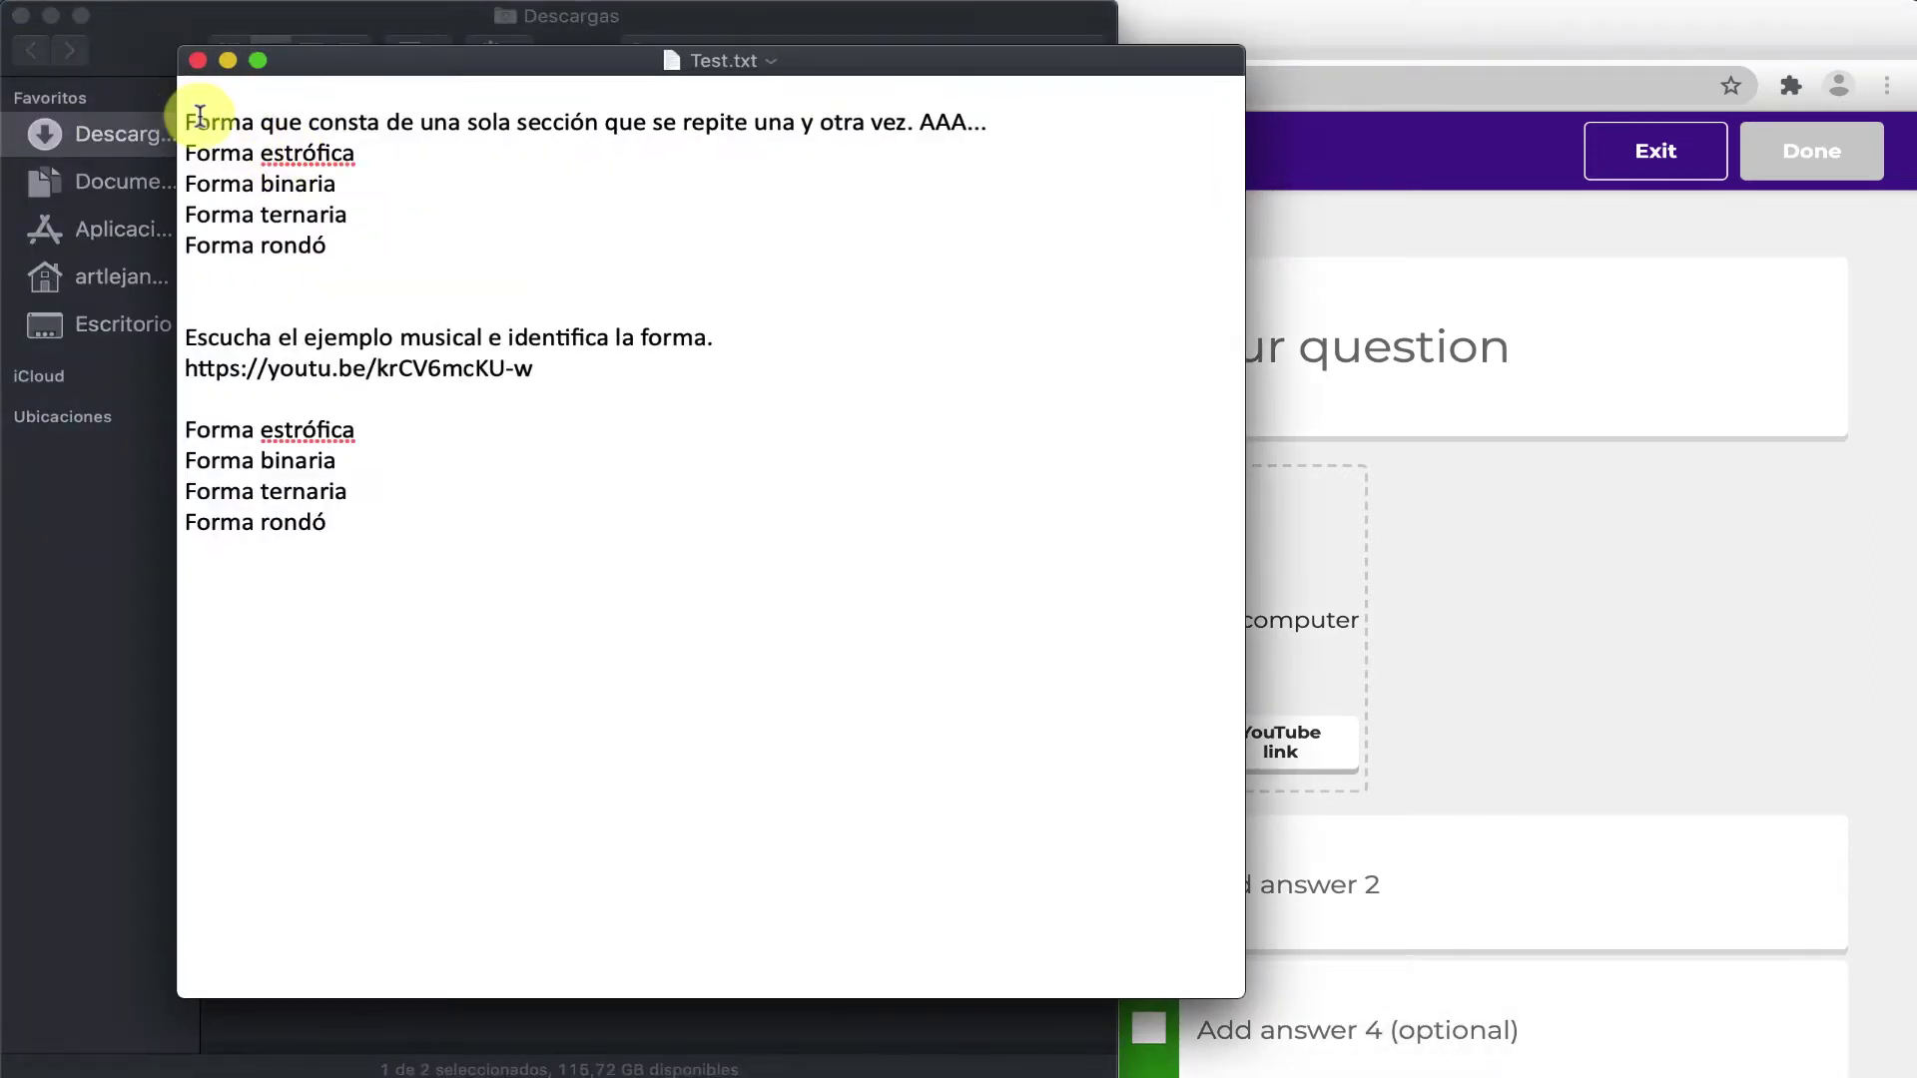
Copy "Forma que consta de una sola sección que se repite una y otra vez. AAA..." from Test.txt into the kahoot's question field
left_click_drag(182, 116, 1005, 125)
key("super+c")
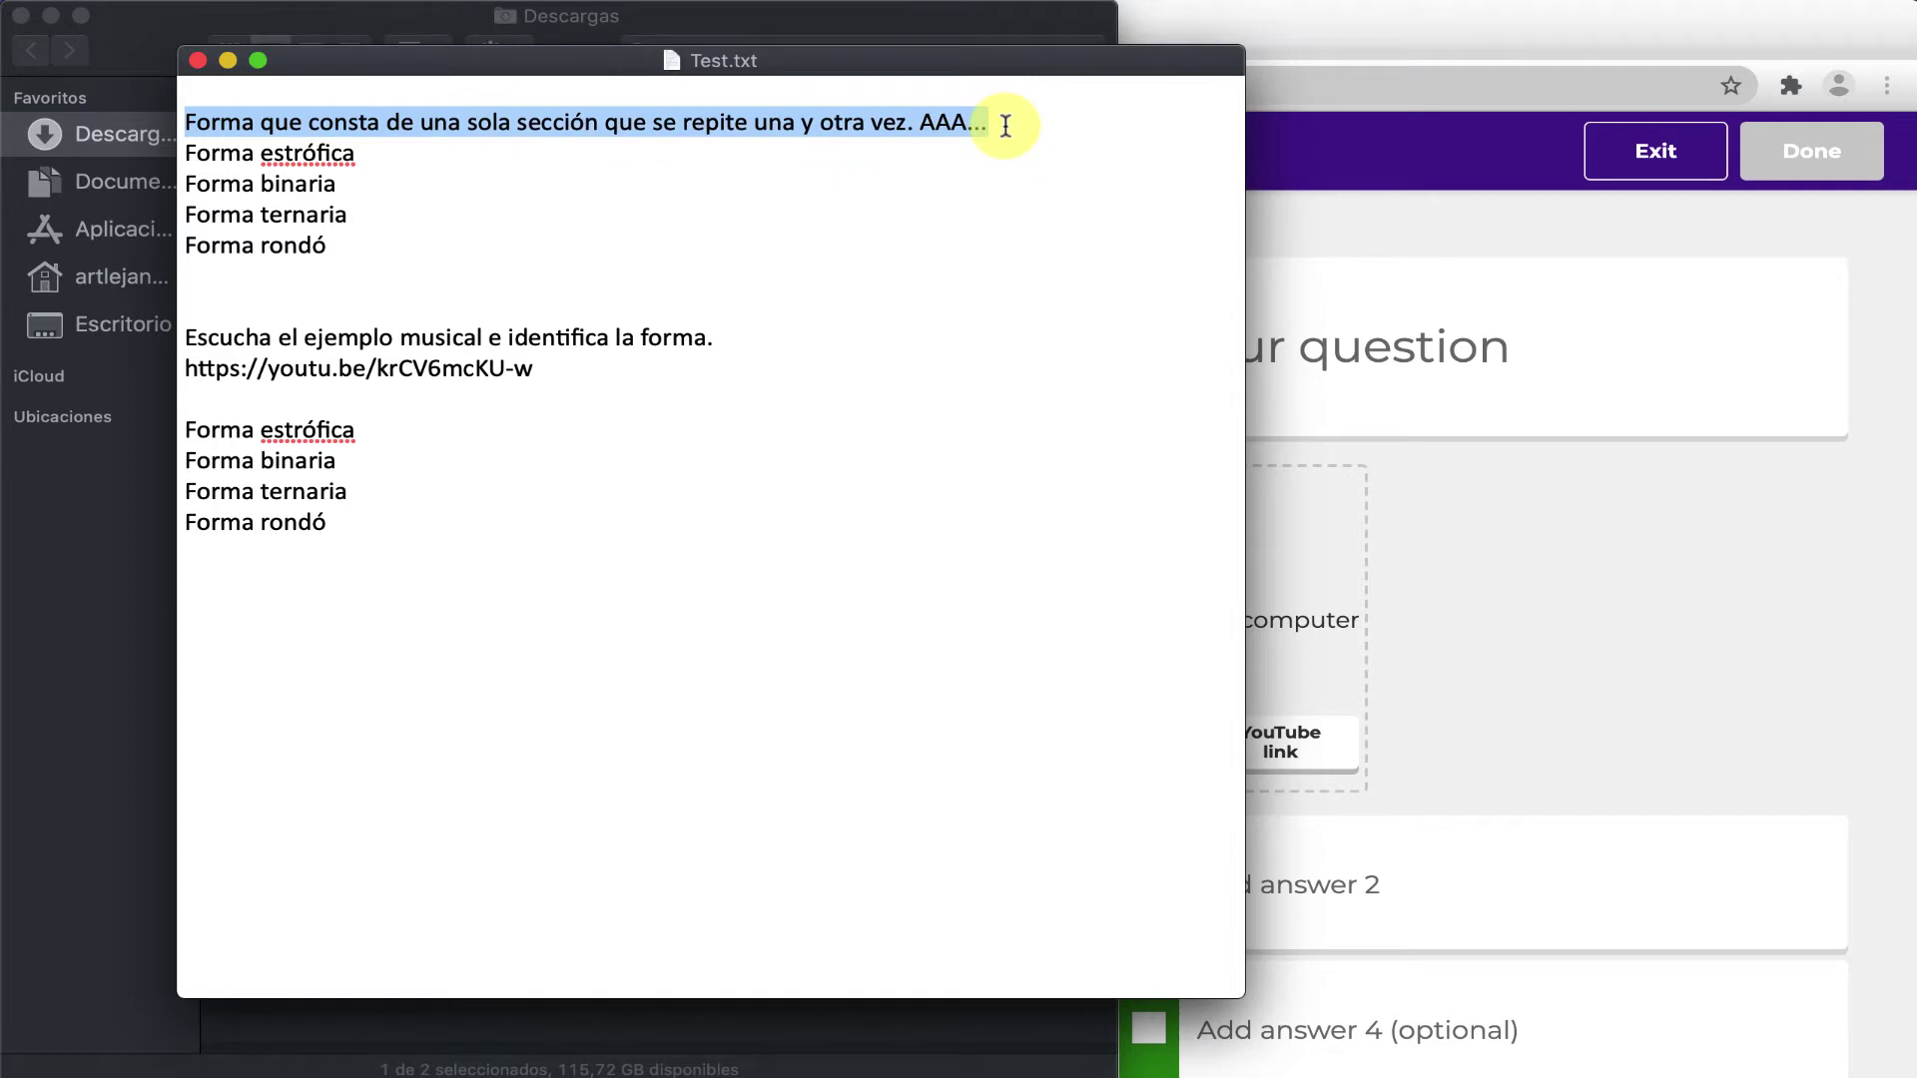
left_click(1527, 340)
left_click(905, 337)
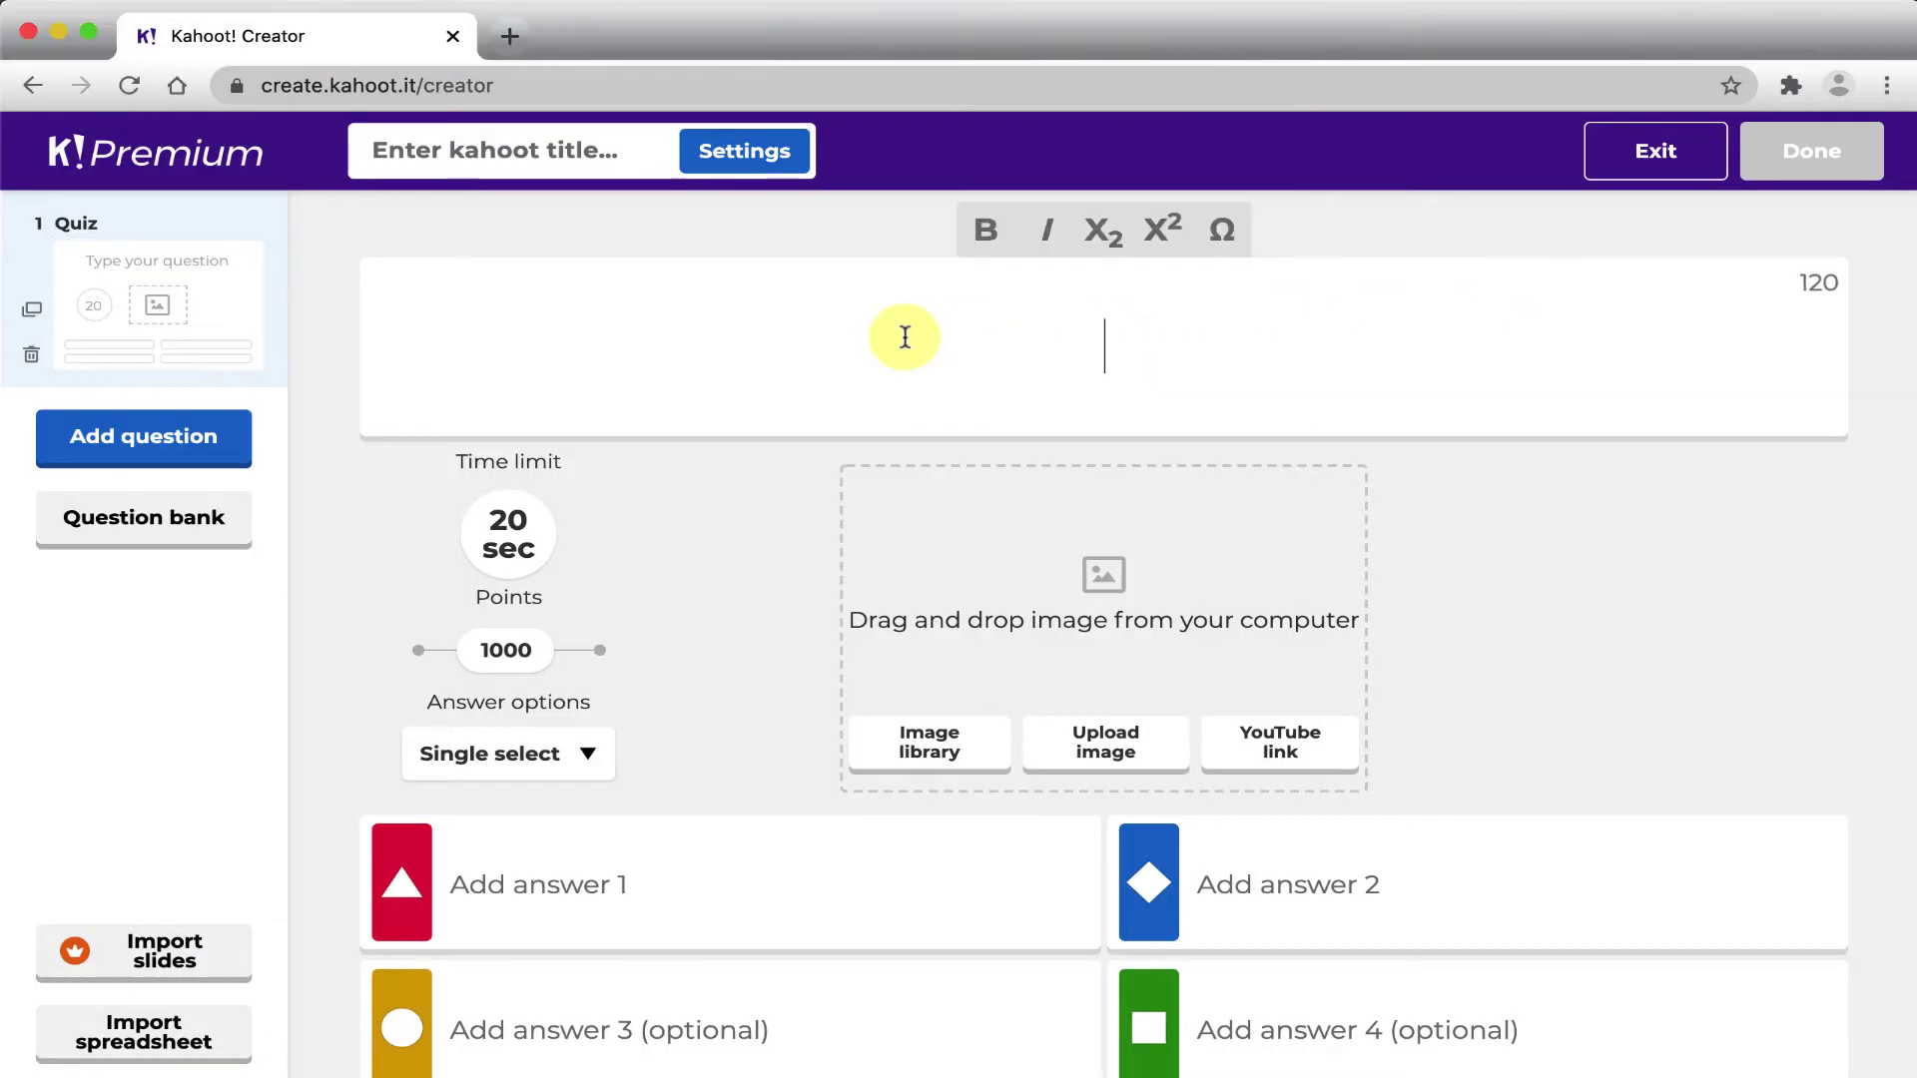
key("super+v")
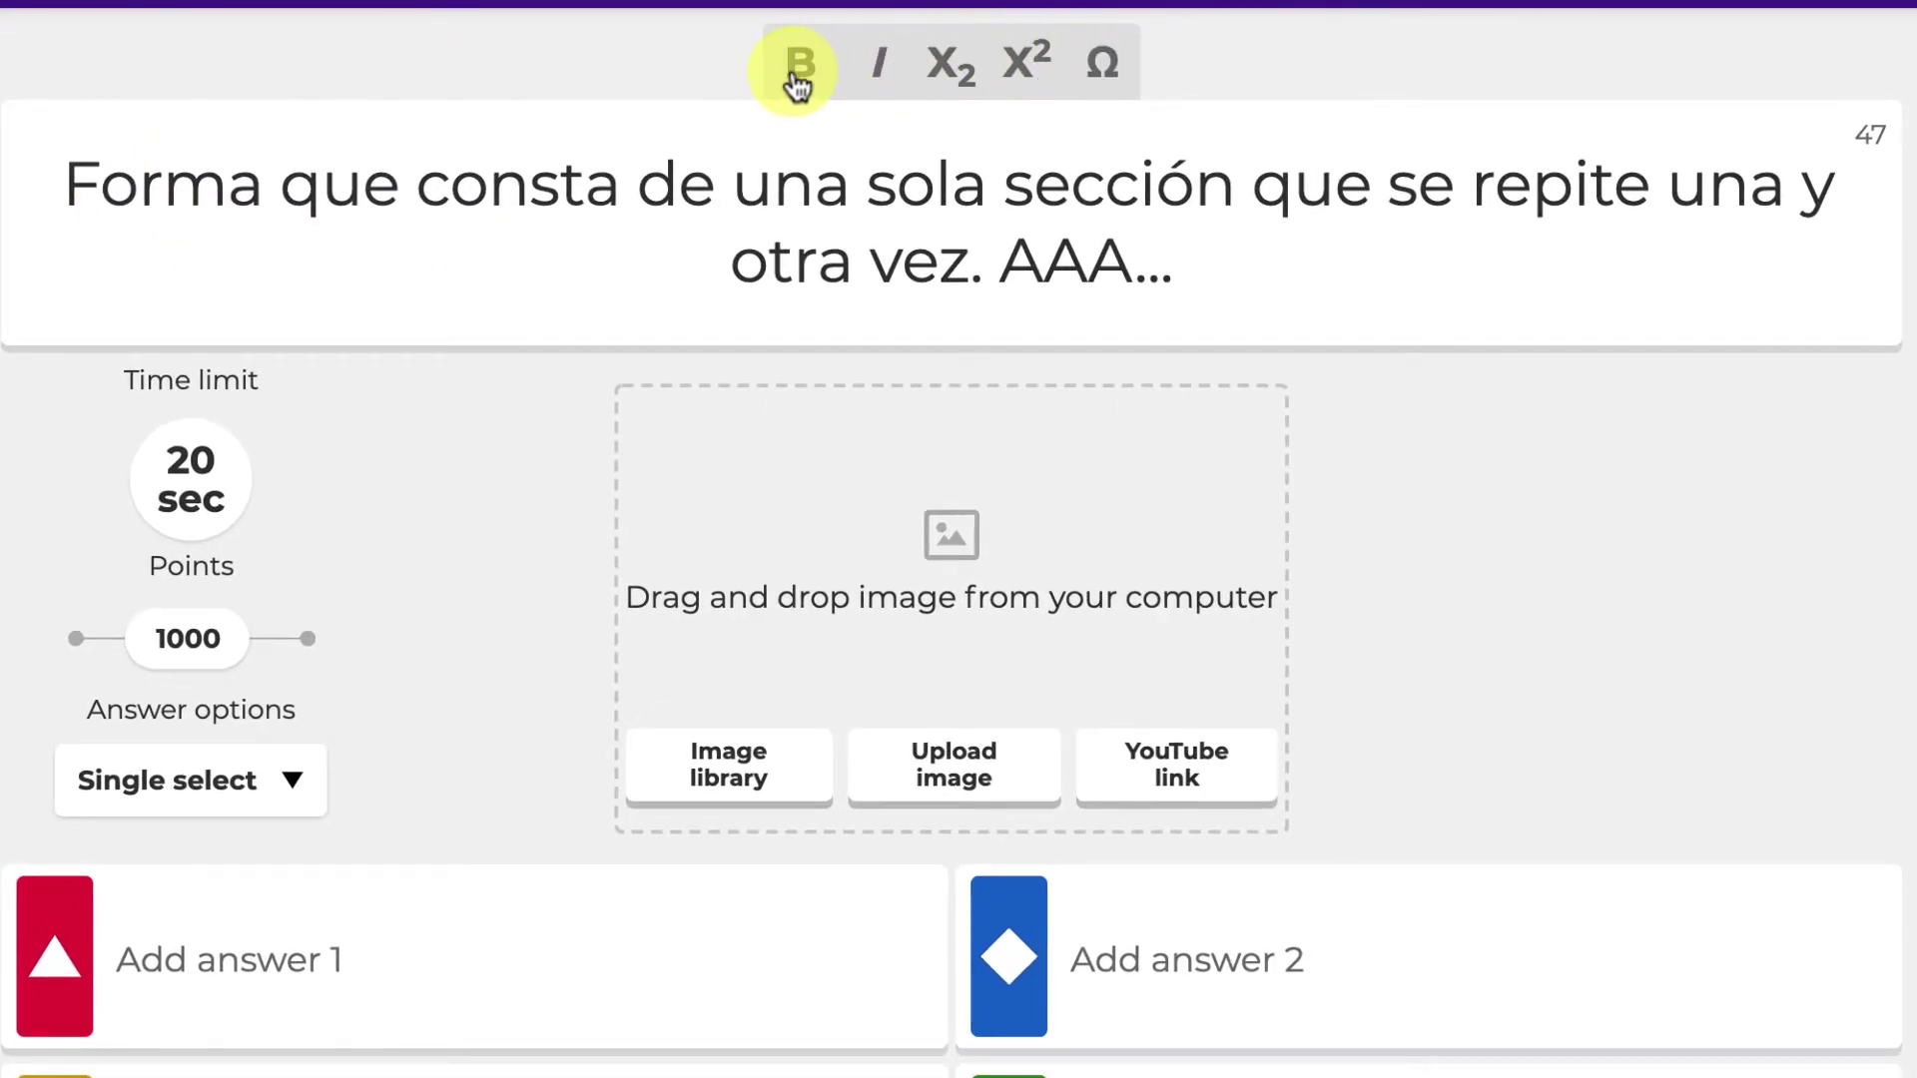
Make "AAA" bold in the question text
left_click_drag(1001, 261, 1137, 262)
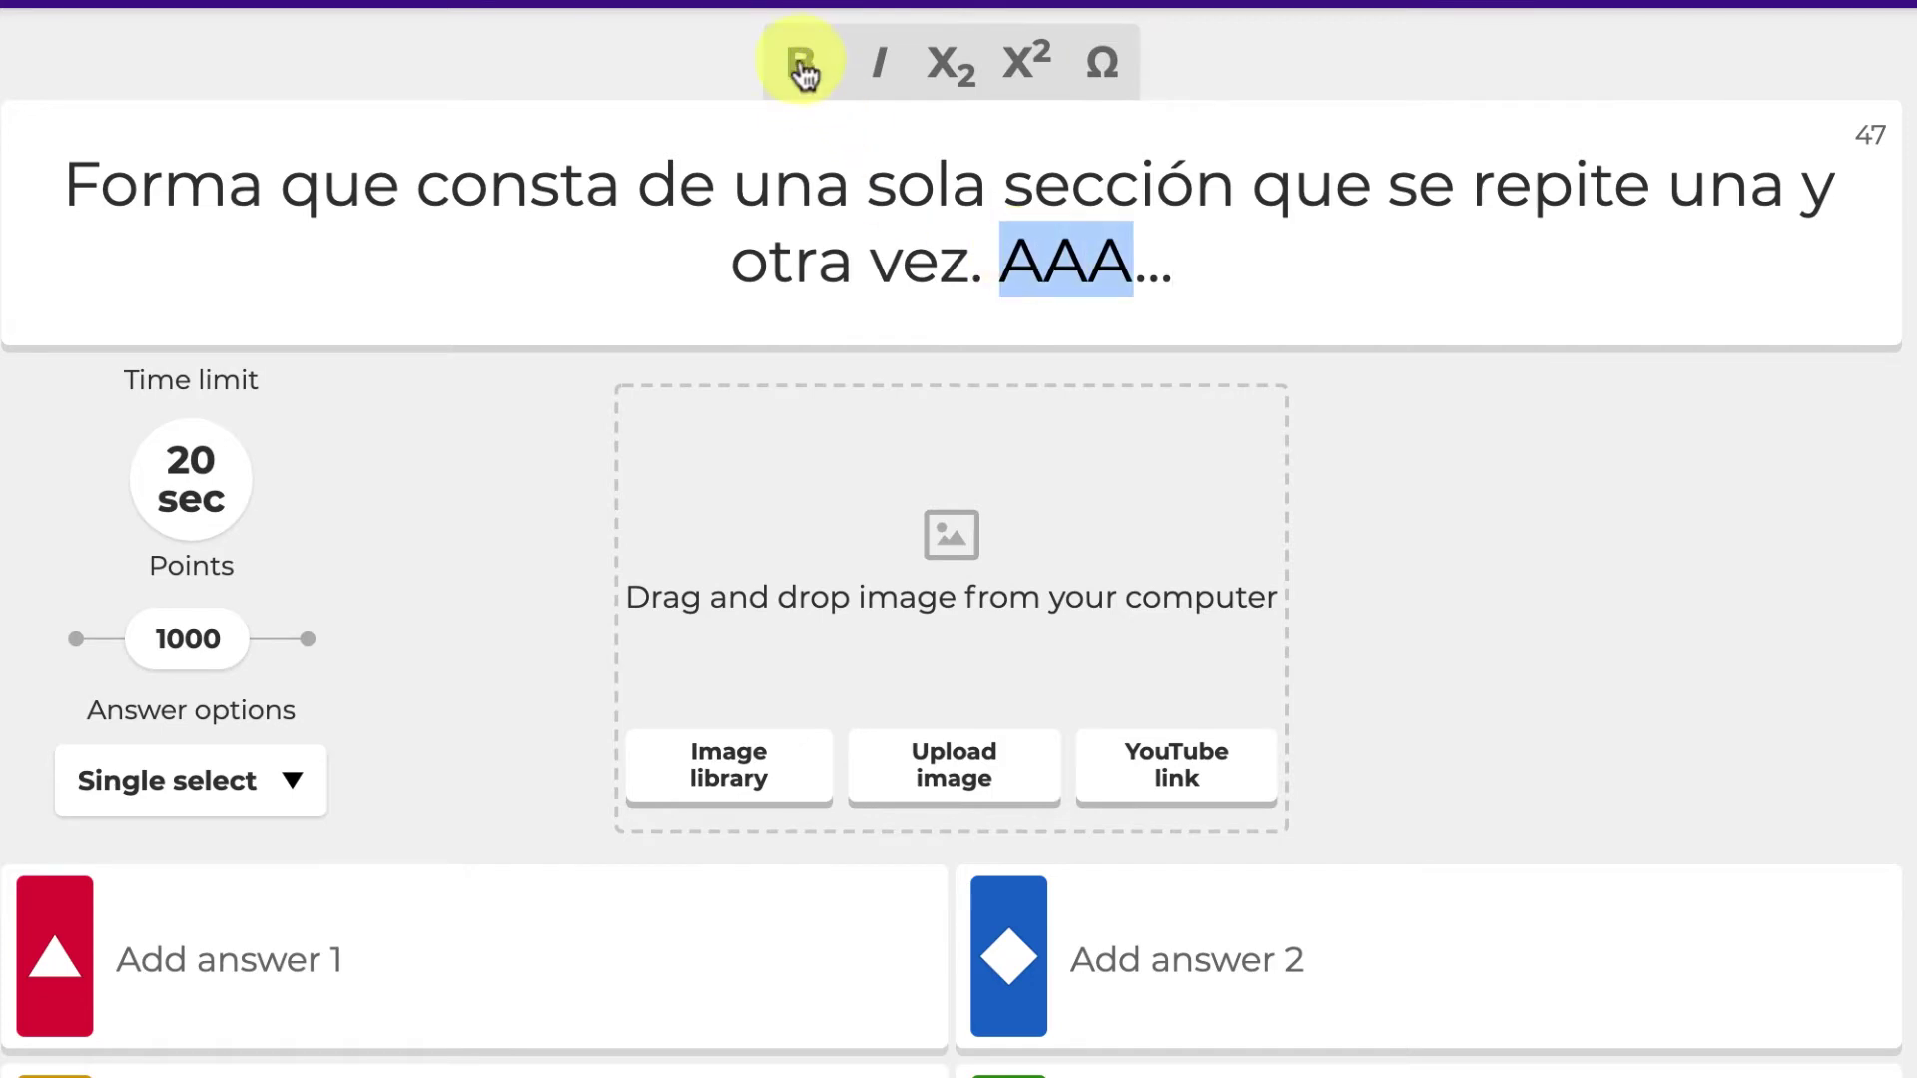
left_click(799, 64)
left_click(1213, 245)
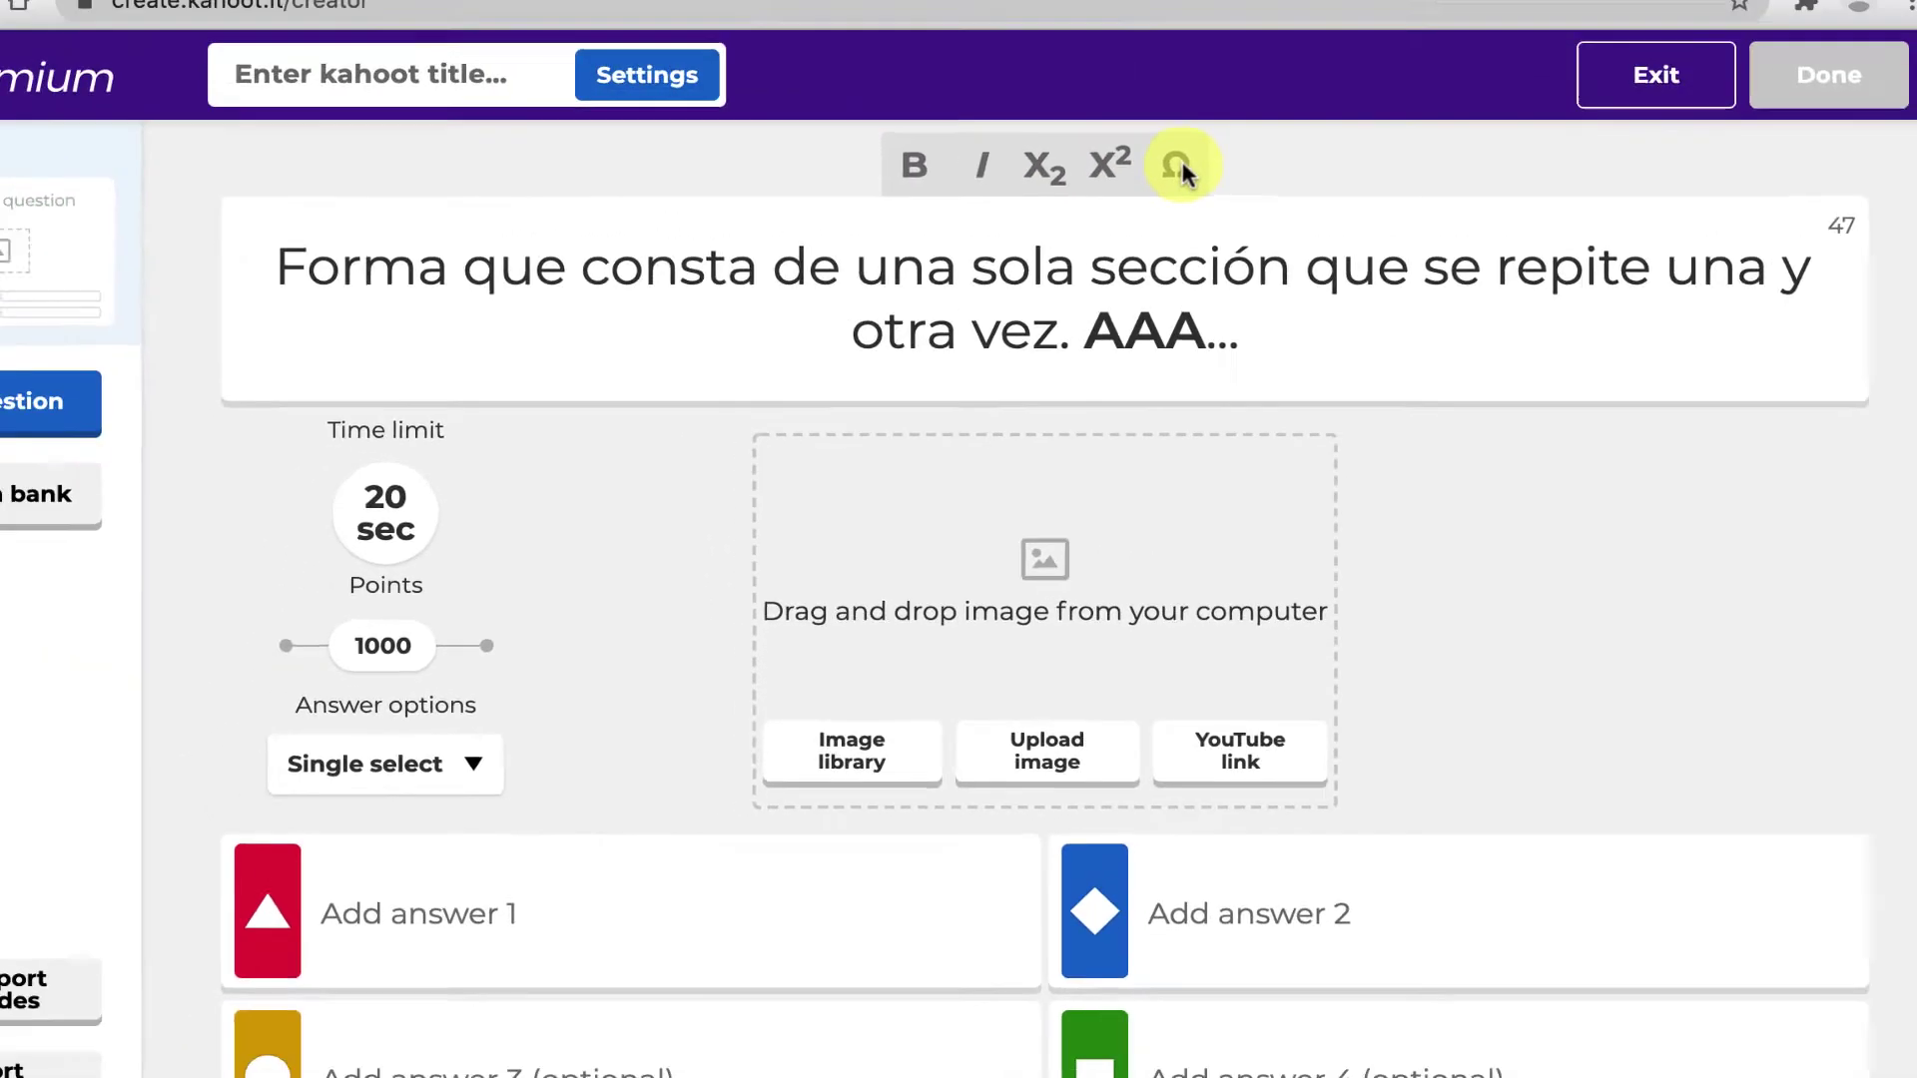
Browse the special character, Currency, Math, Greek and Other symbols available for the question, then close without inserting one
left_click(1106, 64)
scroll(762, 489, "down", 3)
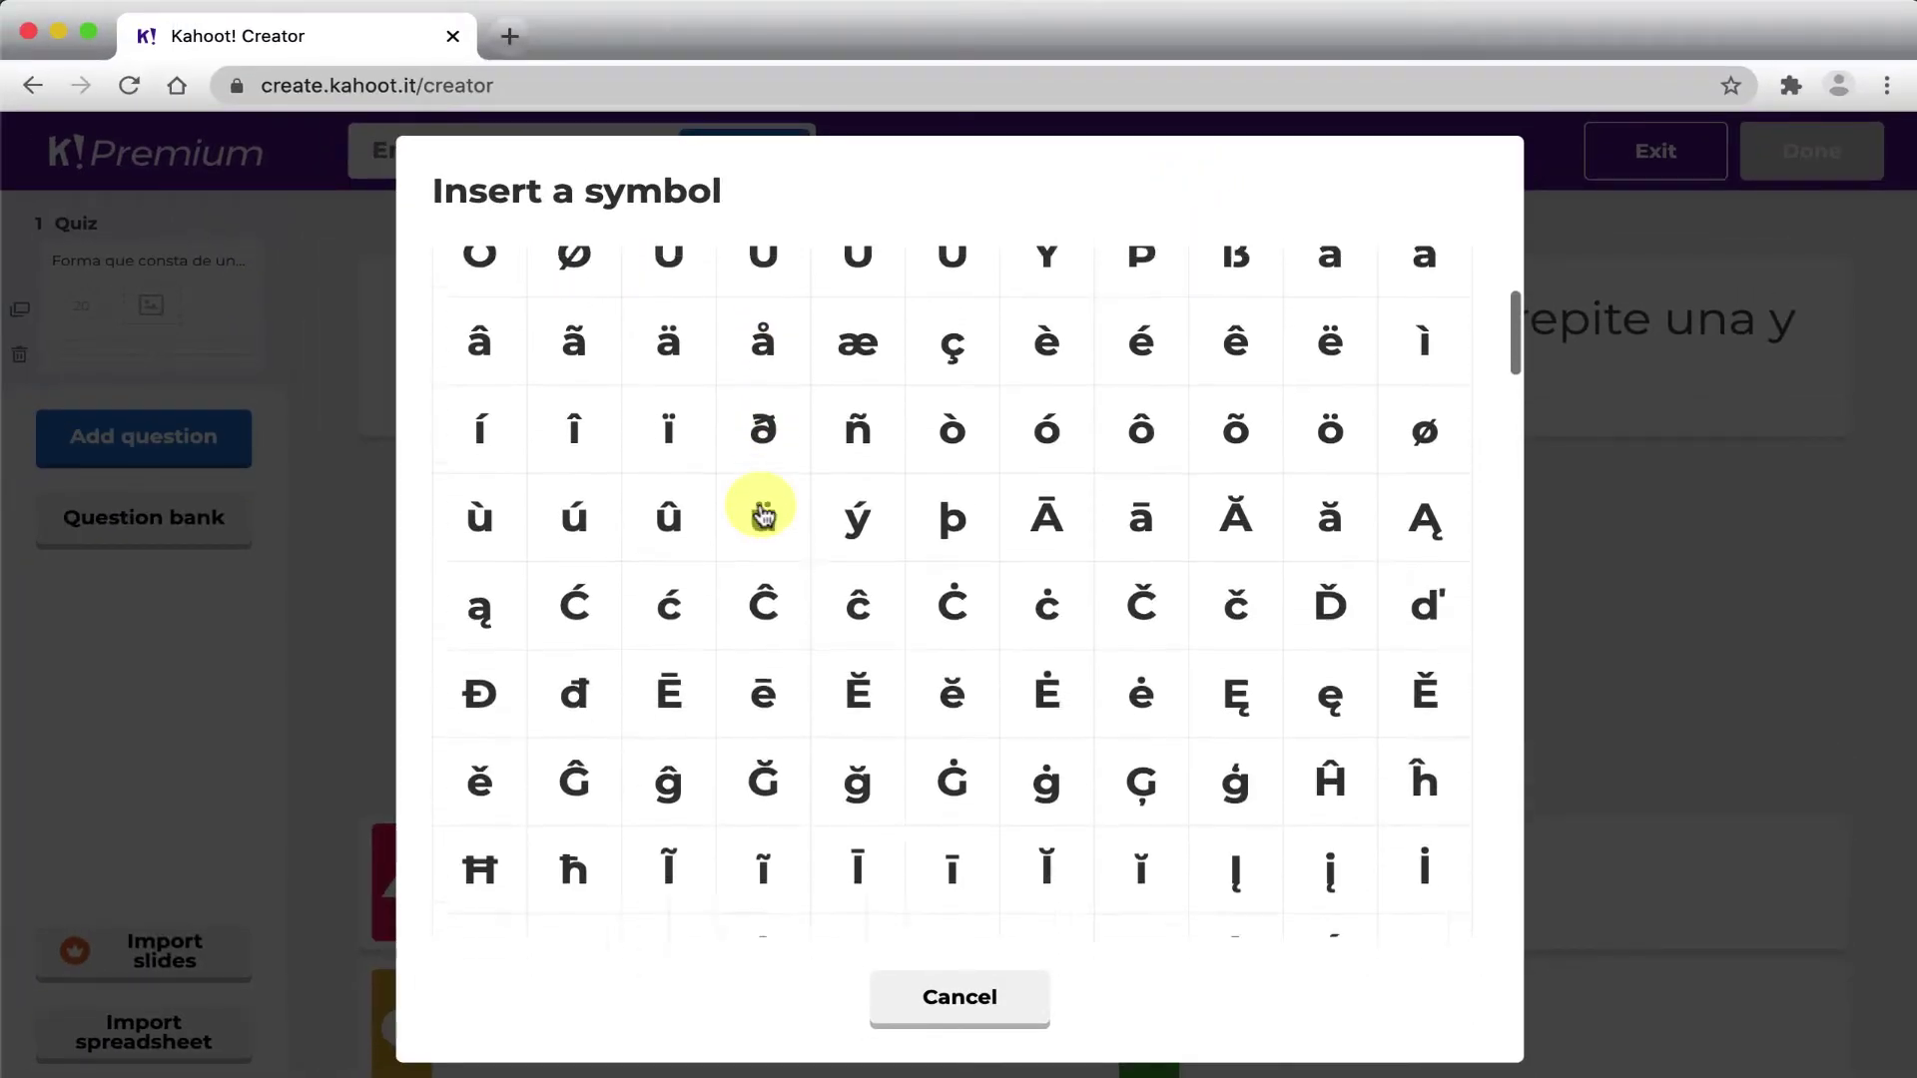
scroll(762, 504, "up", 3)
left_click(781, 307)
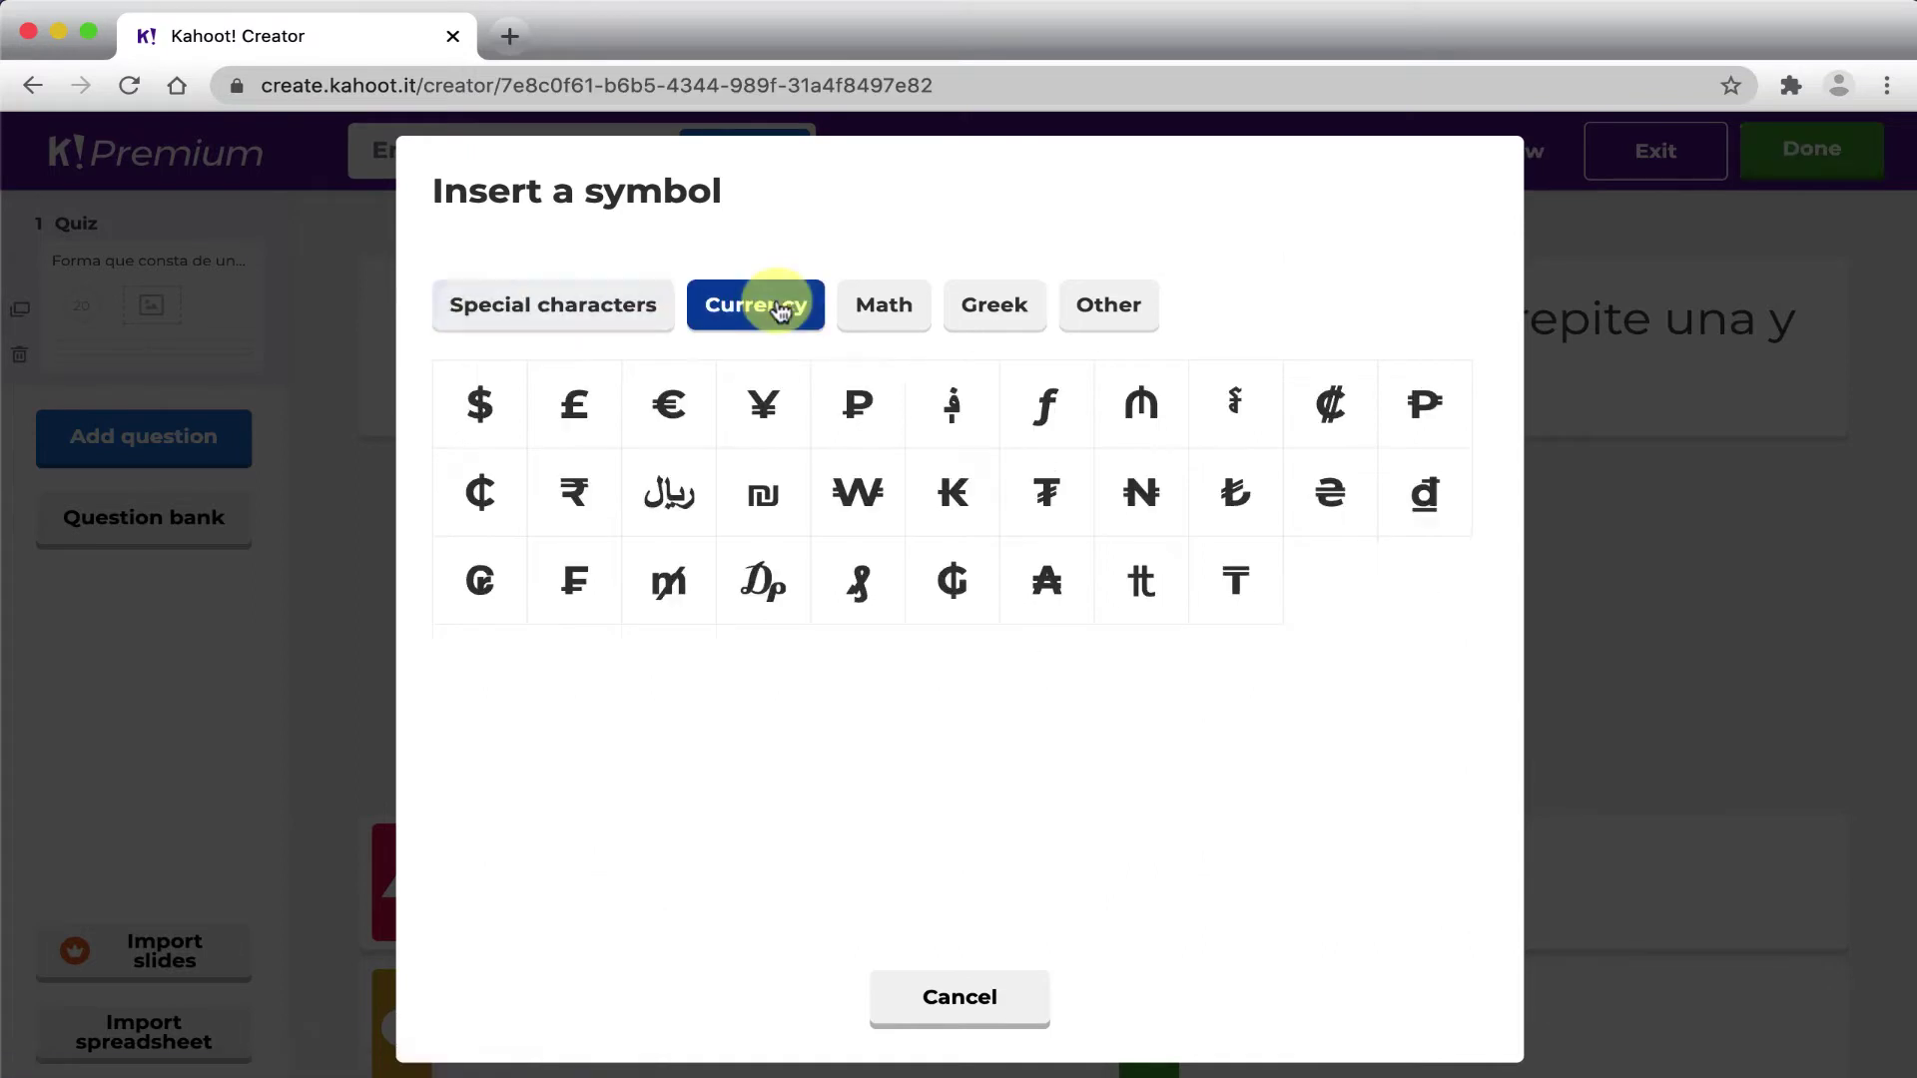
left_click(881, 309)
left_click(989, 309)
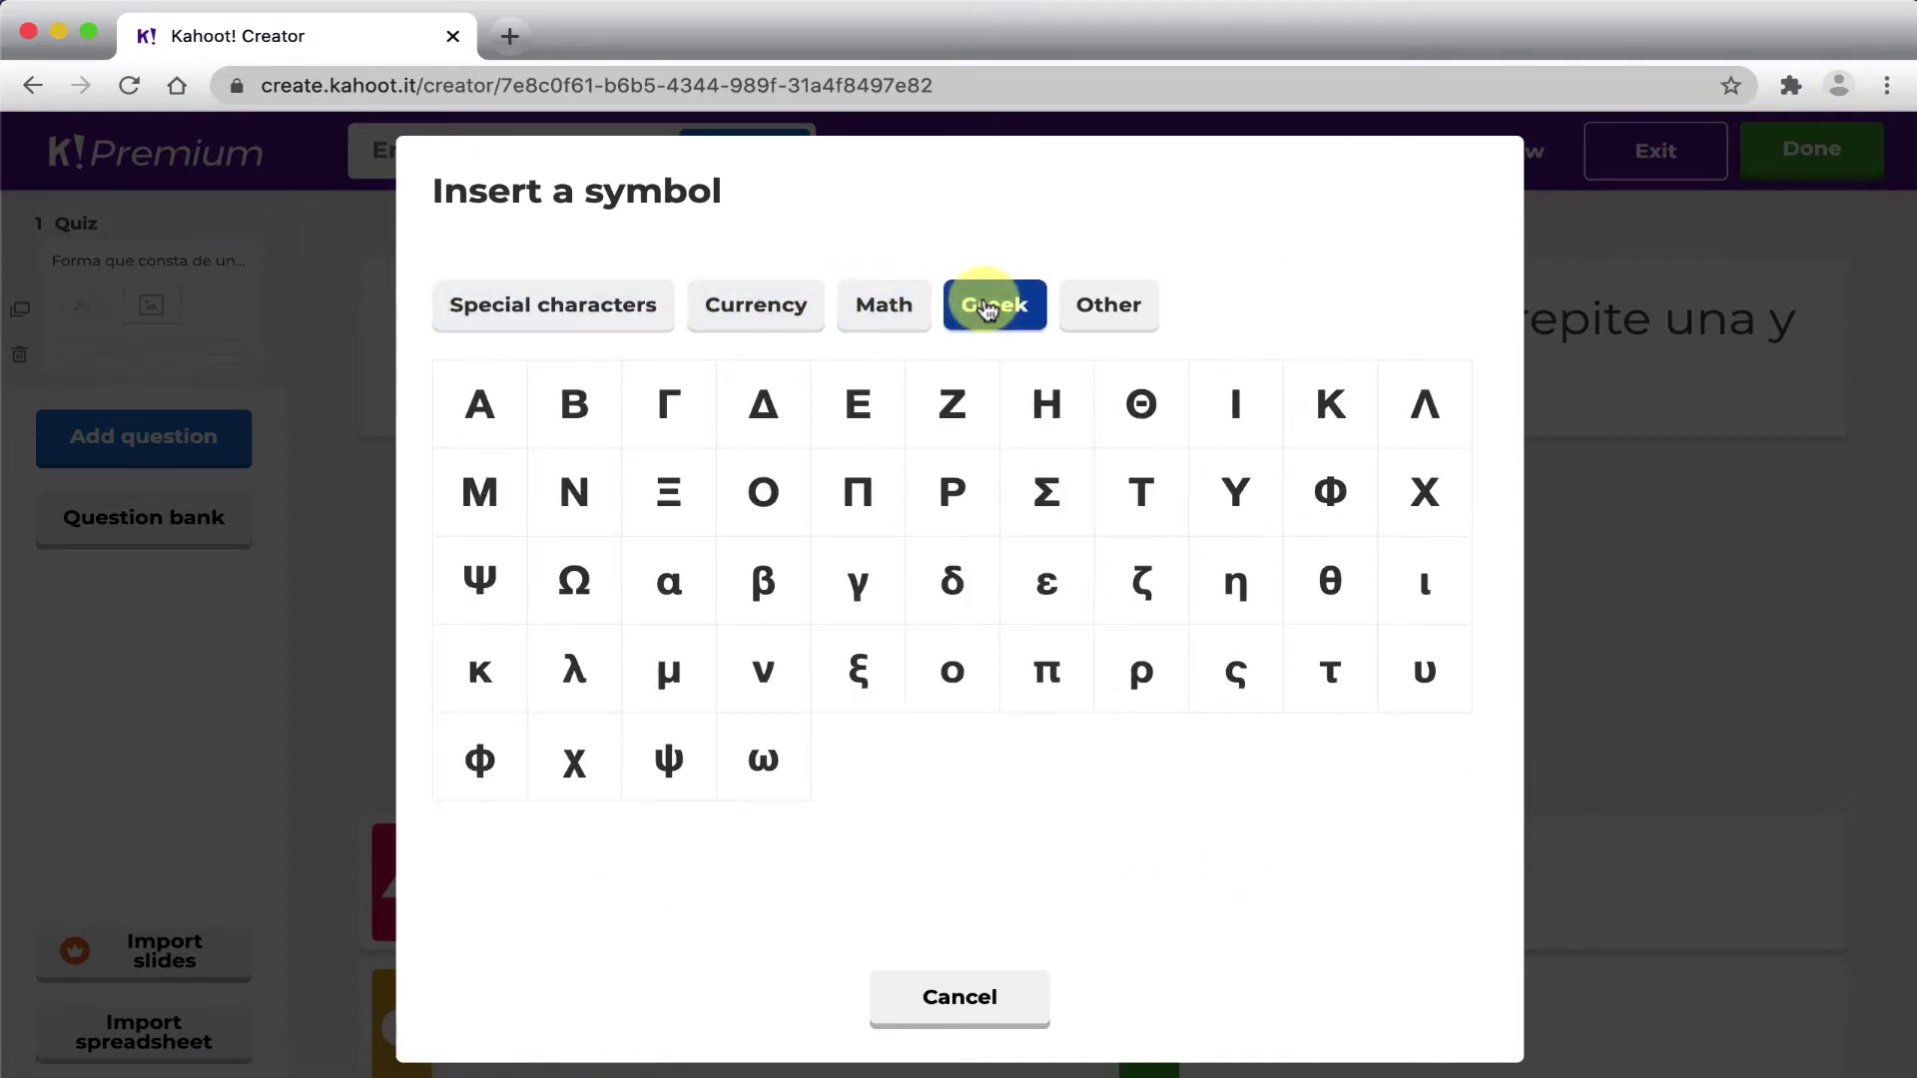
left_click(1110, 313)
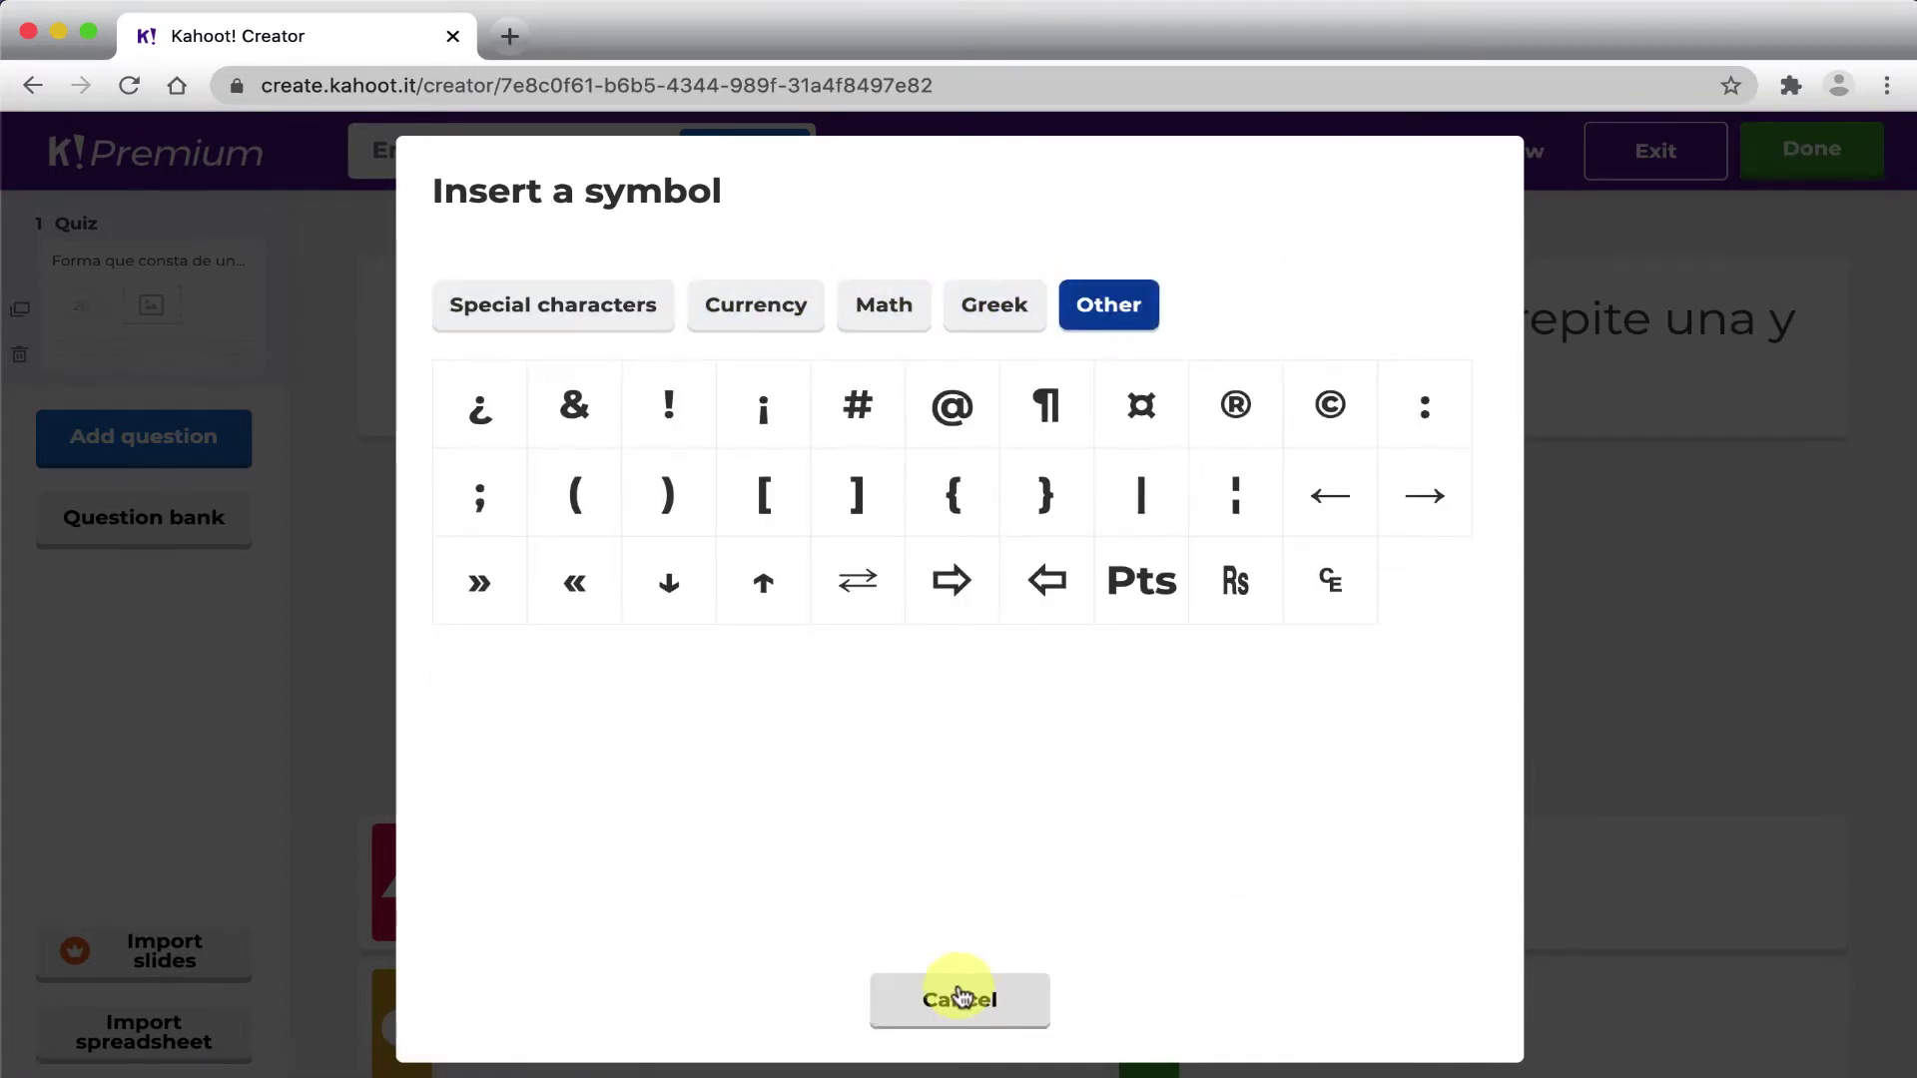
left_click(961, 998)
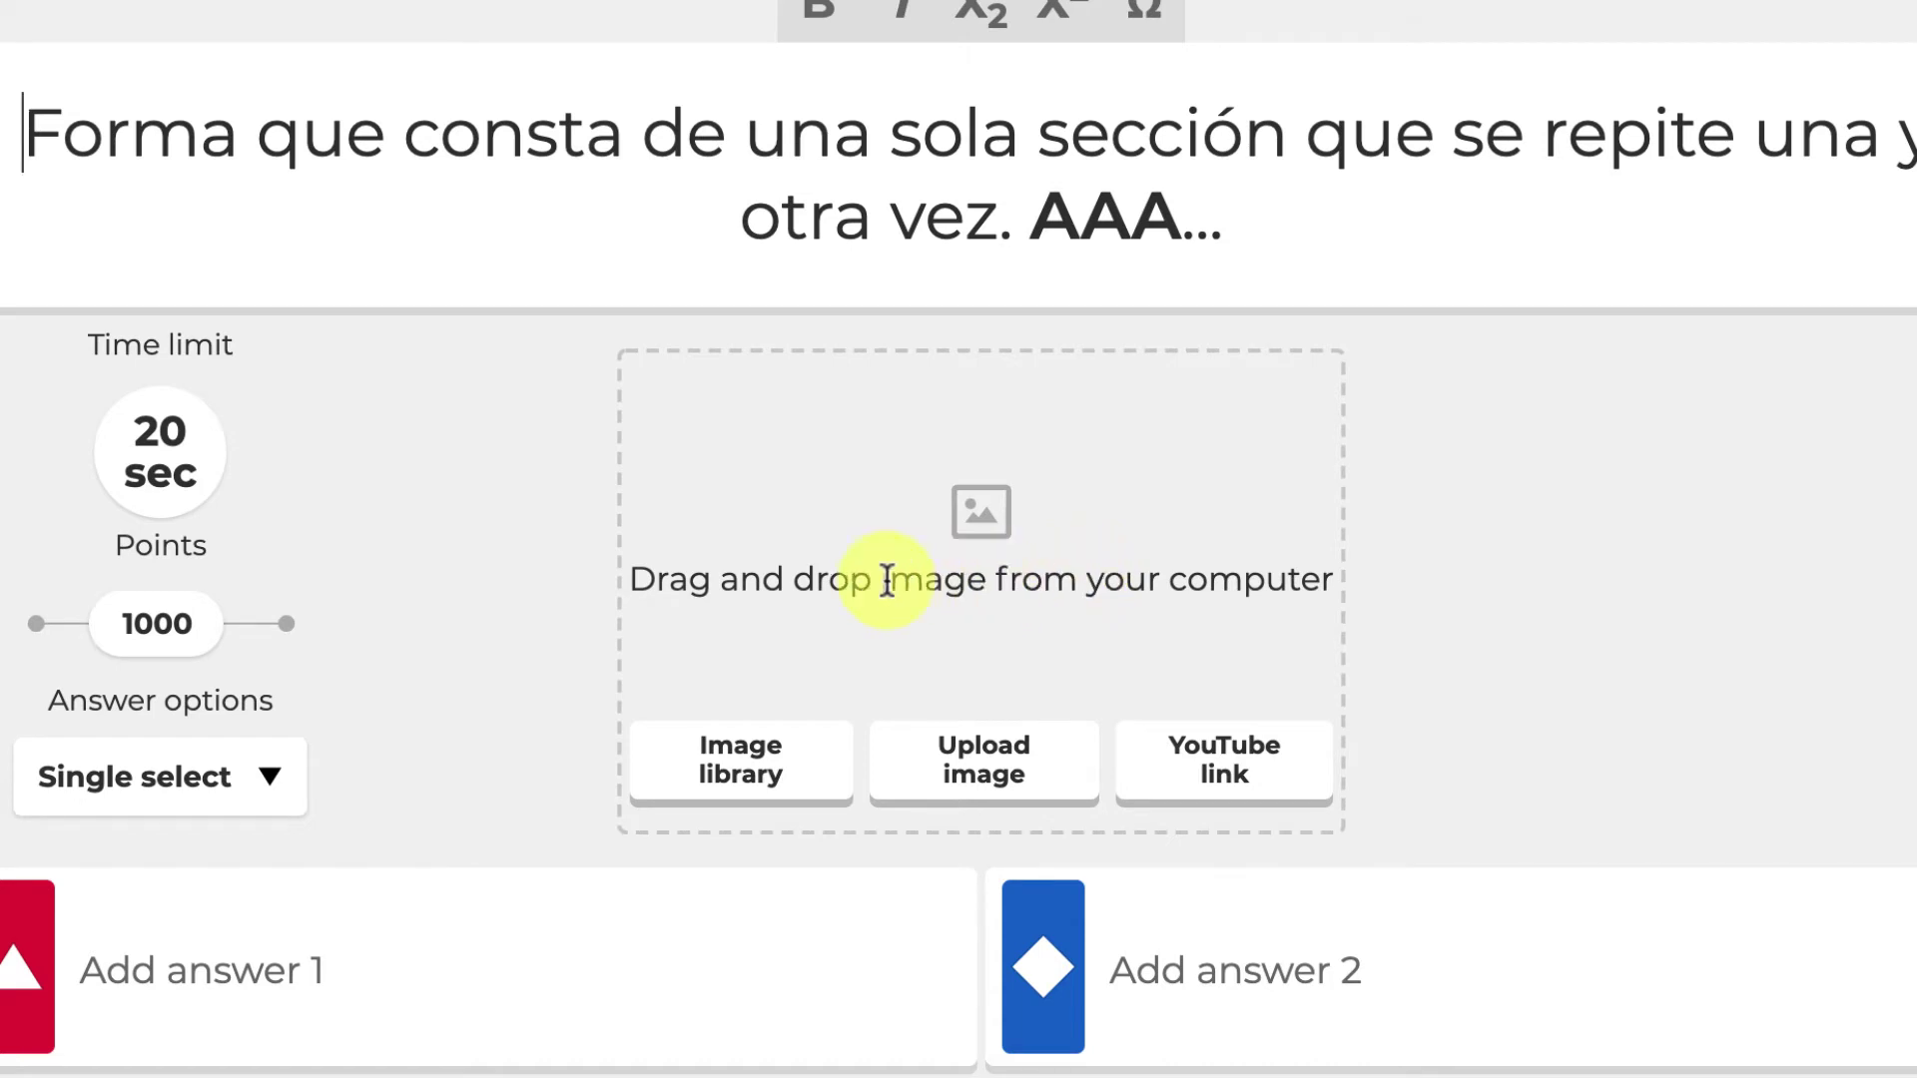
Search the Kahoot! Image Library with the suggested term "forma", then close it without choosing an image
left_click(724, 779)
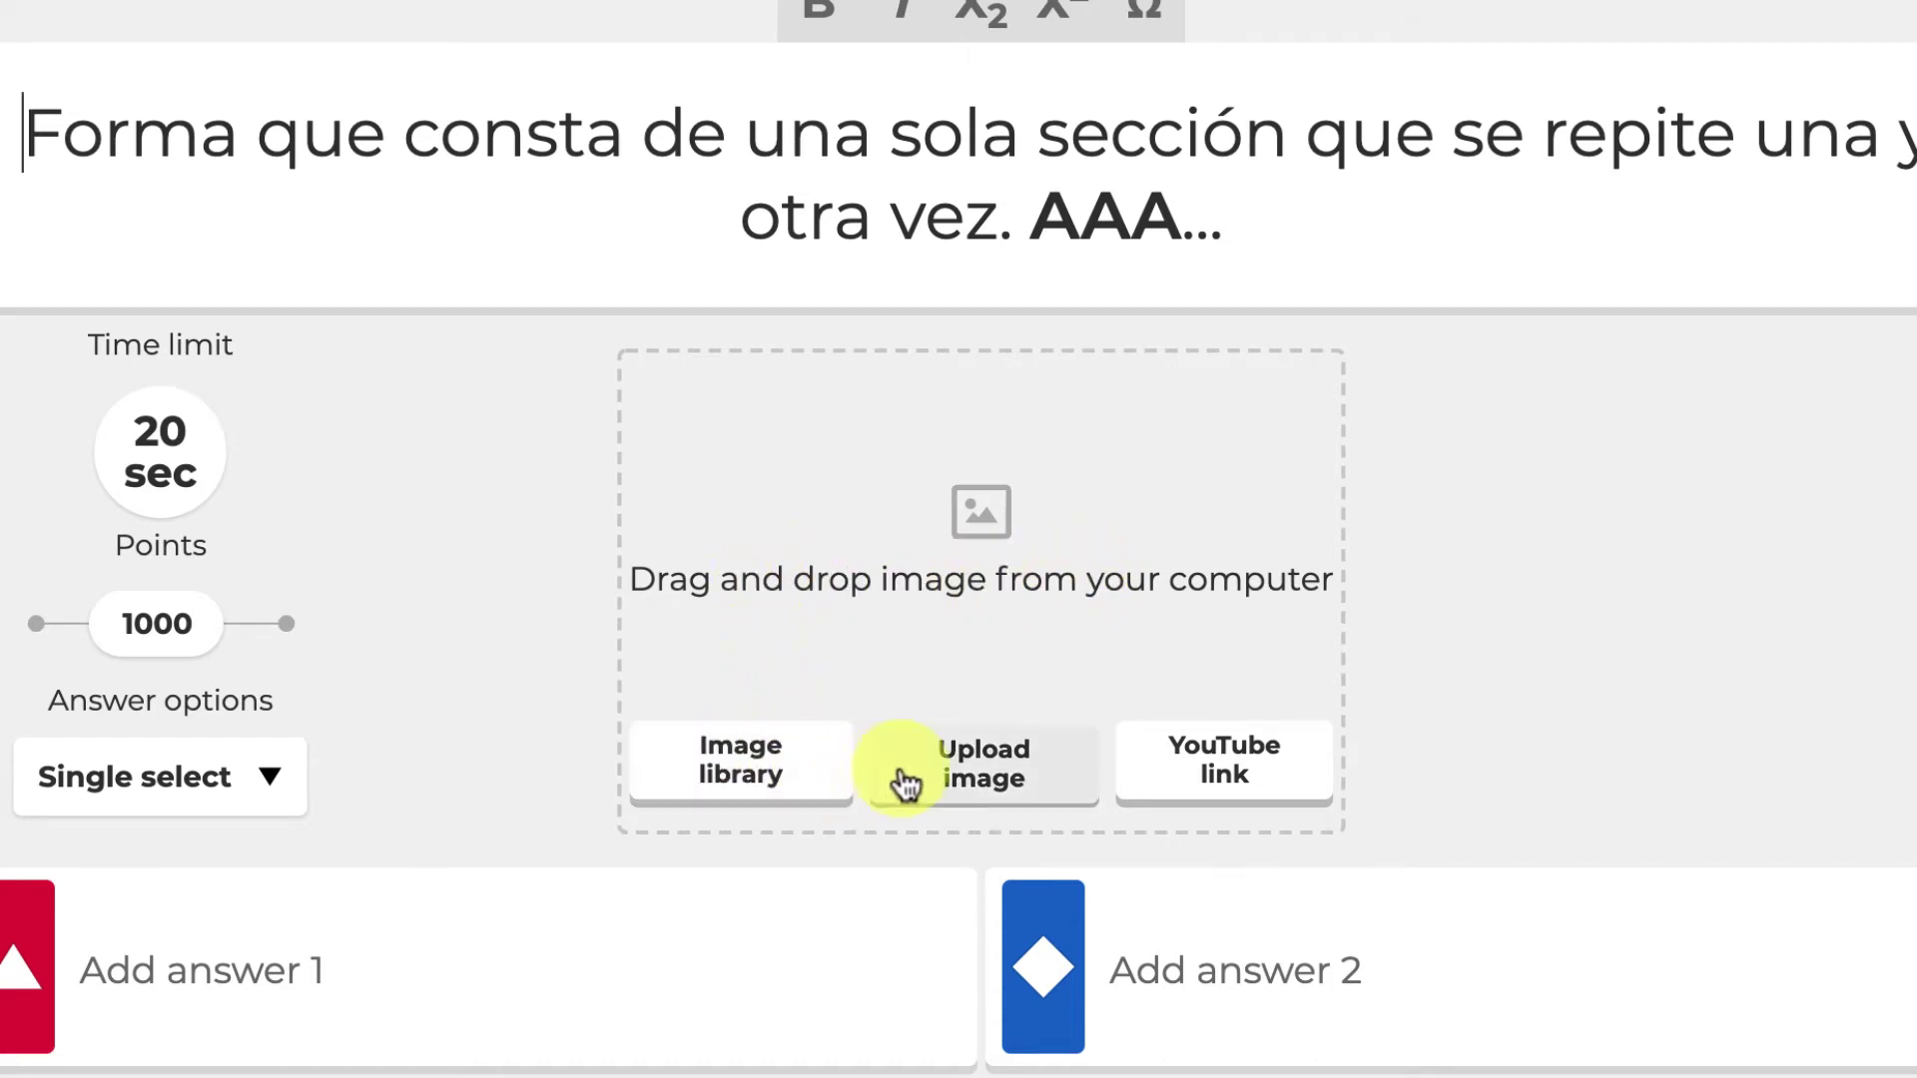
left_click(744, 771)
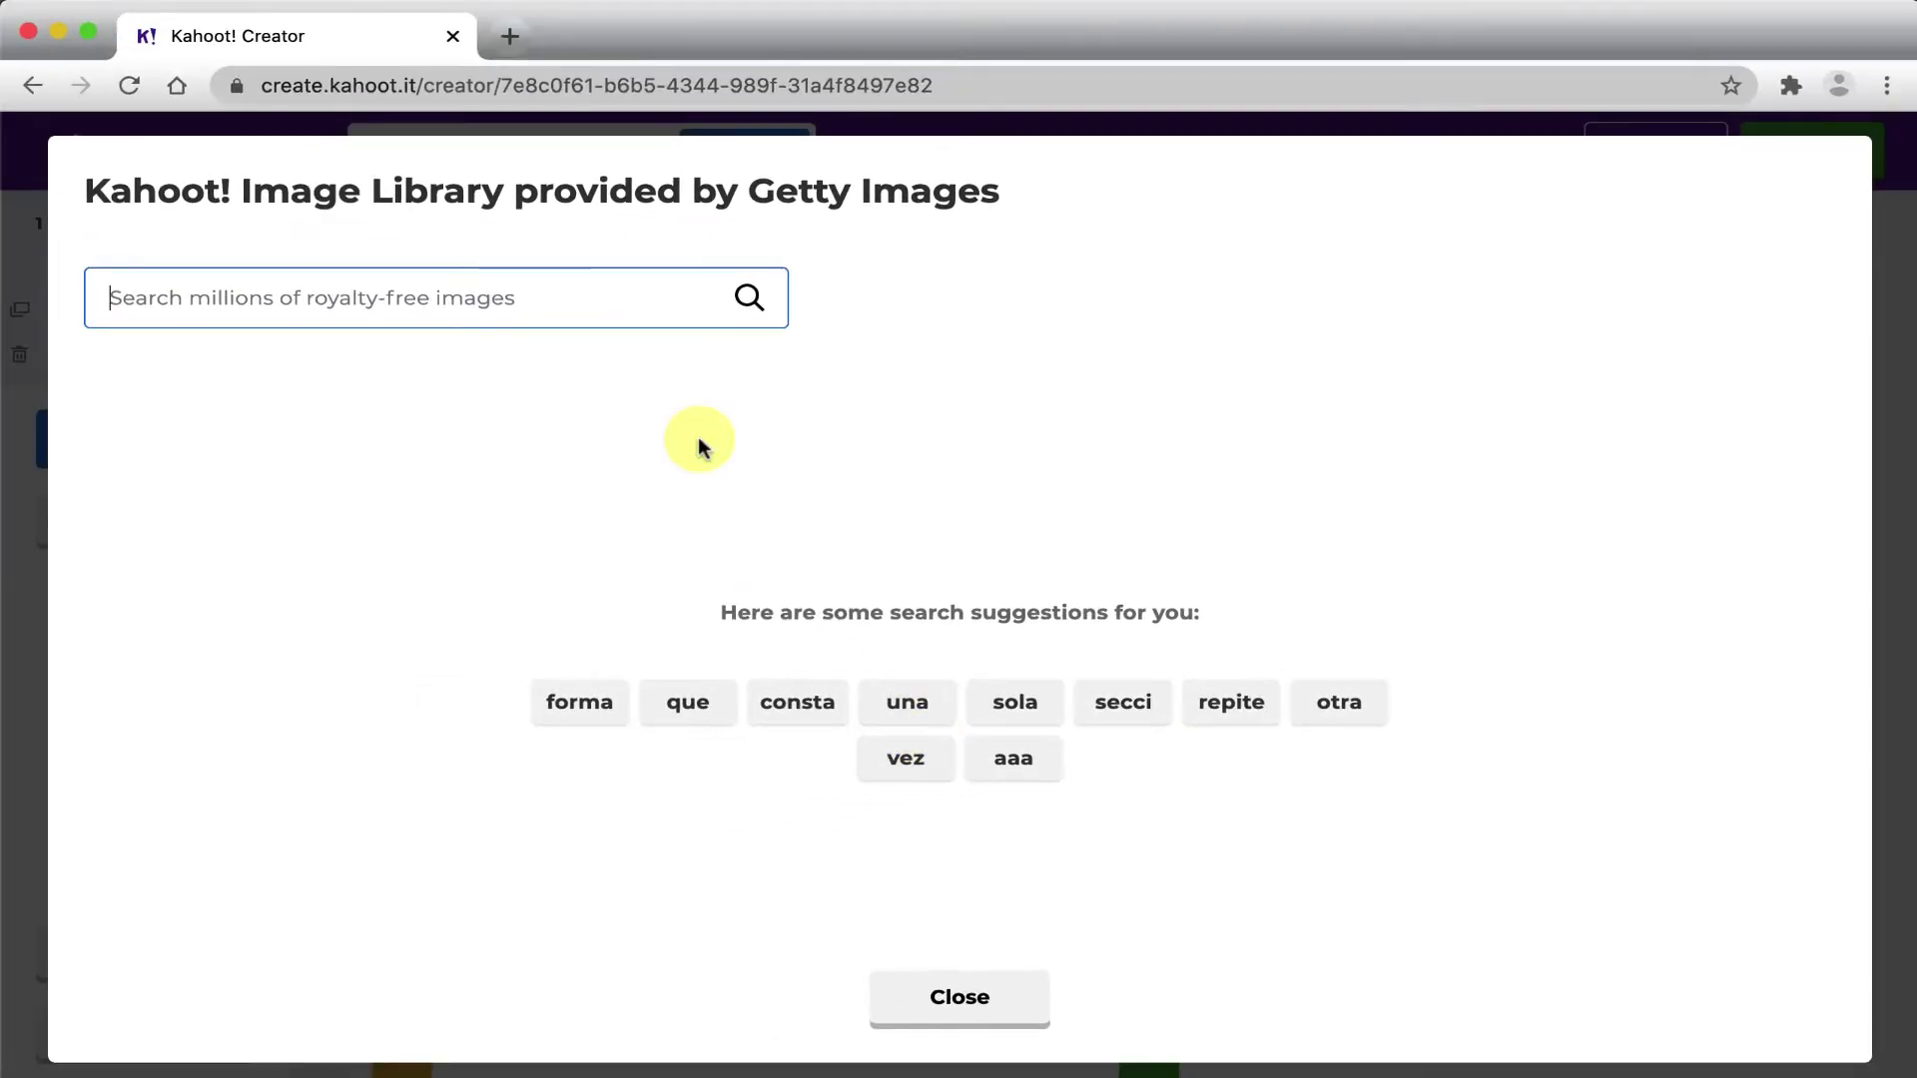
left_click(565, 732)
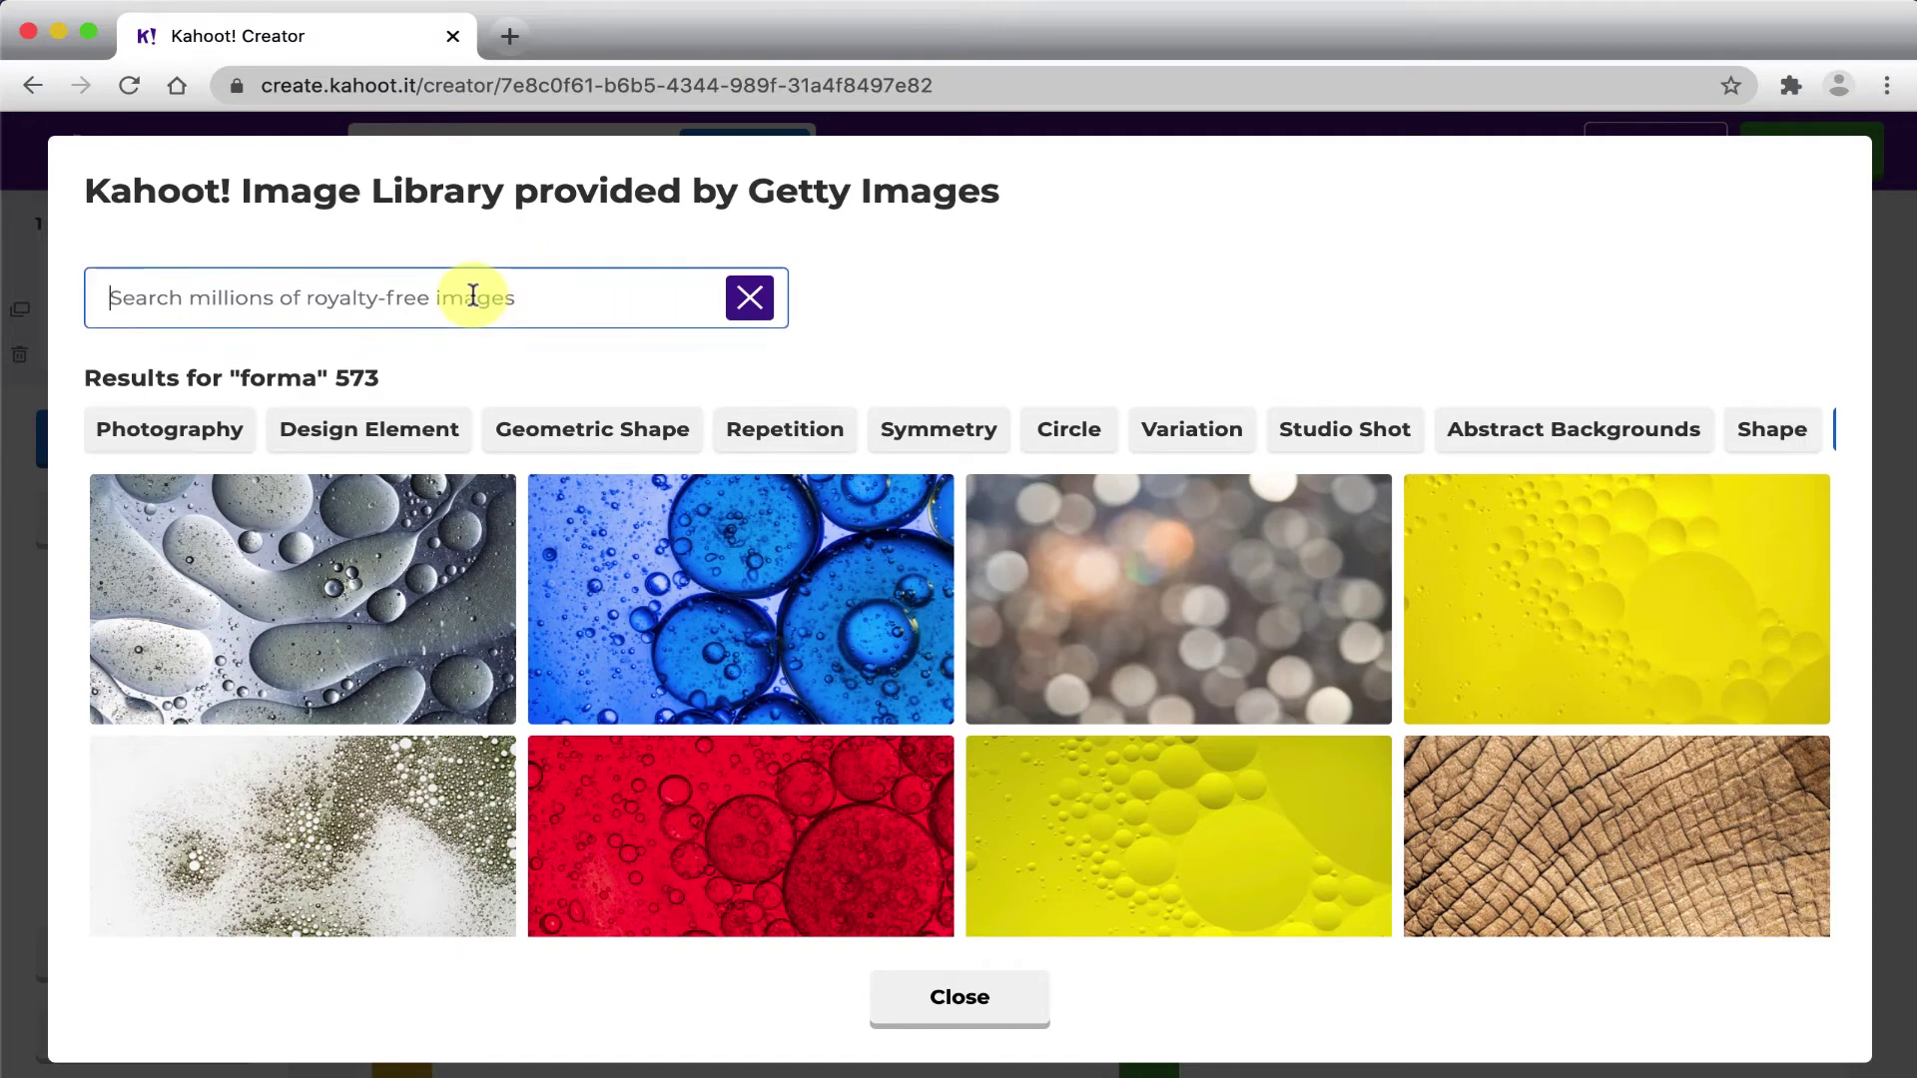
left_click(984, 989)
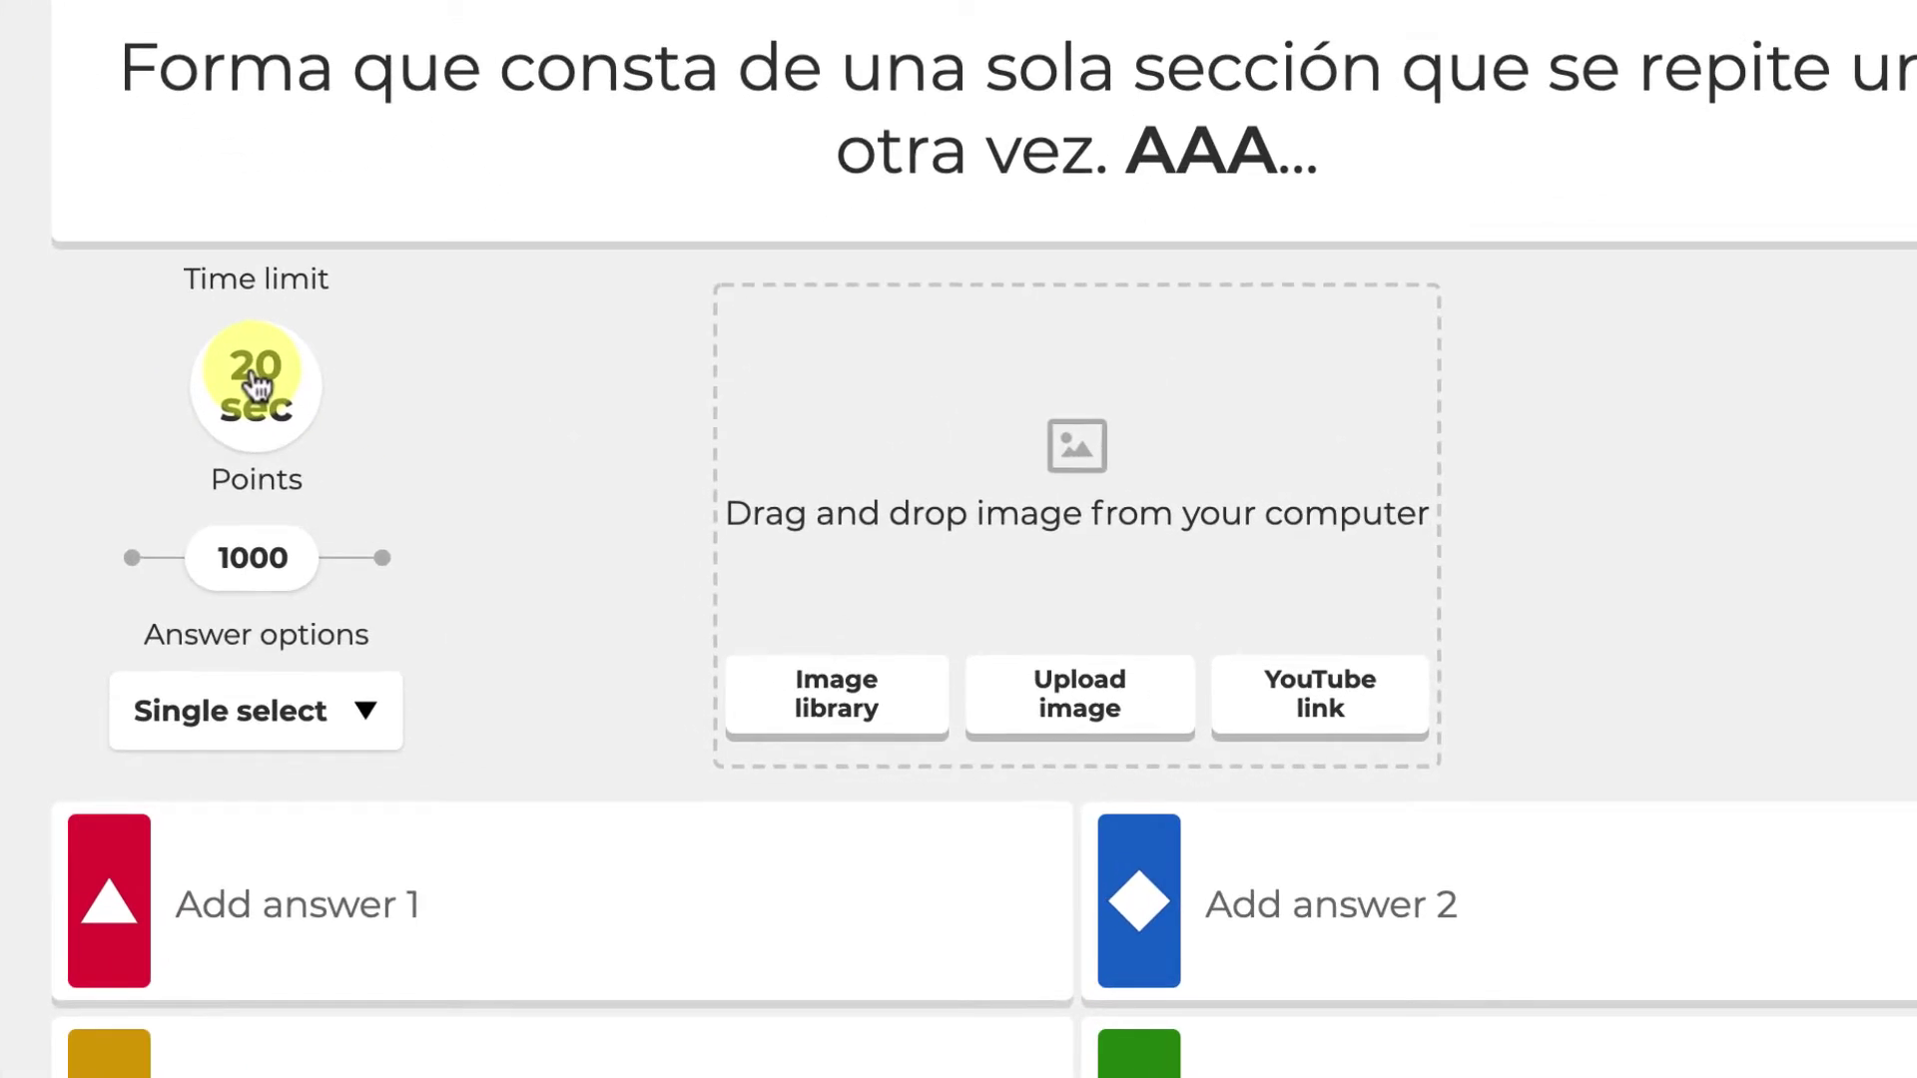
View the question's time limit choices, and try 2000 and 0 points before restoring 1000
left_click(255, 393)
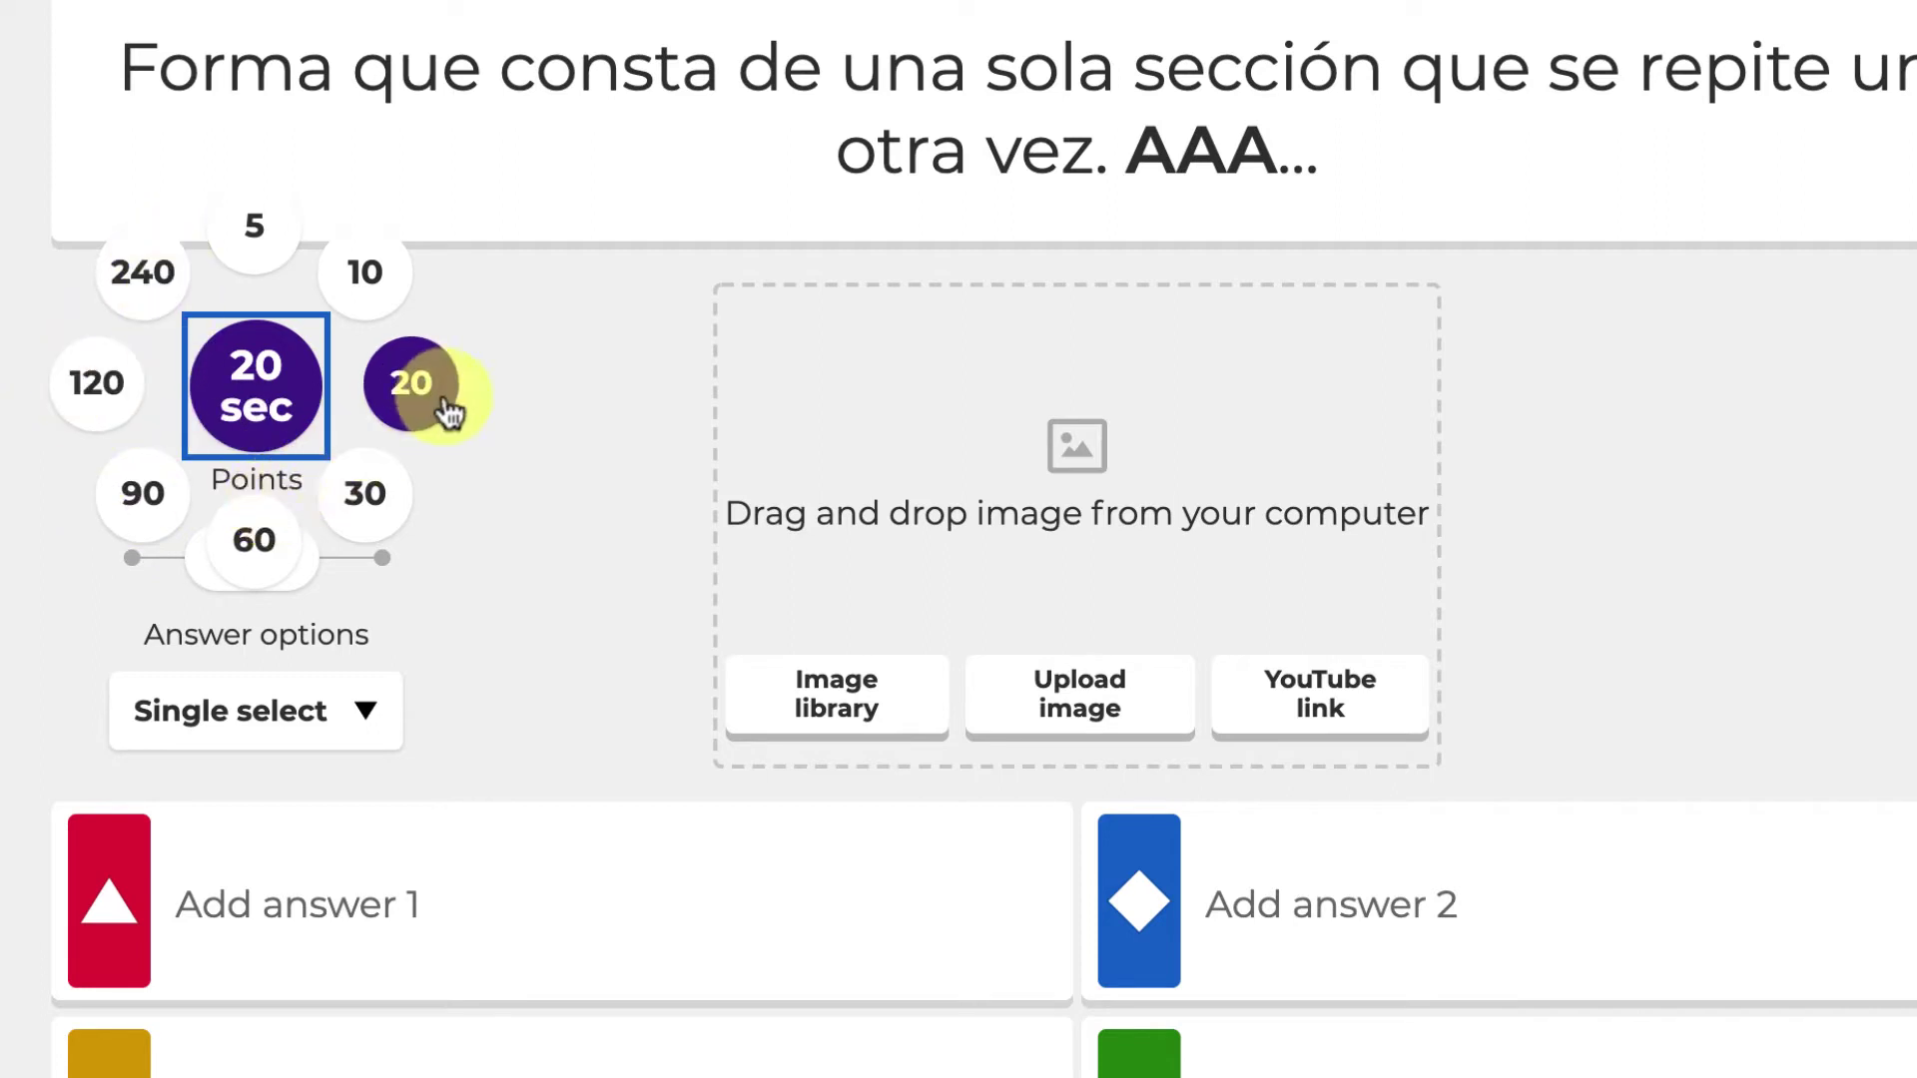
left_click(533, 408)
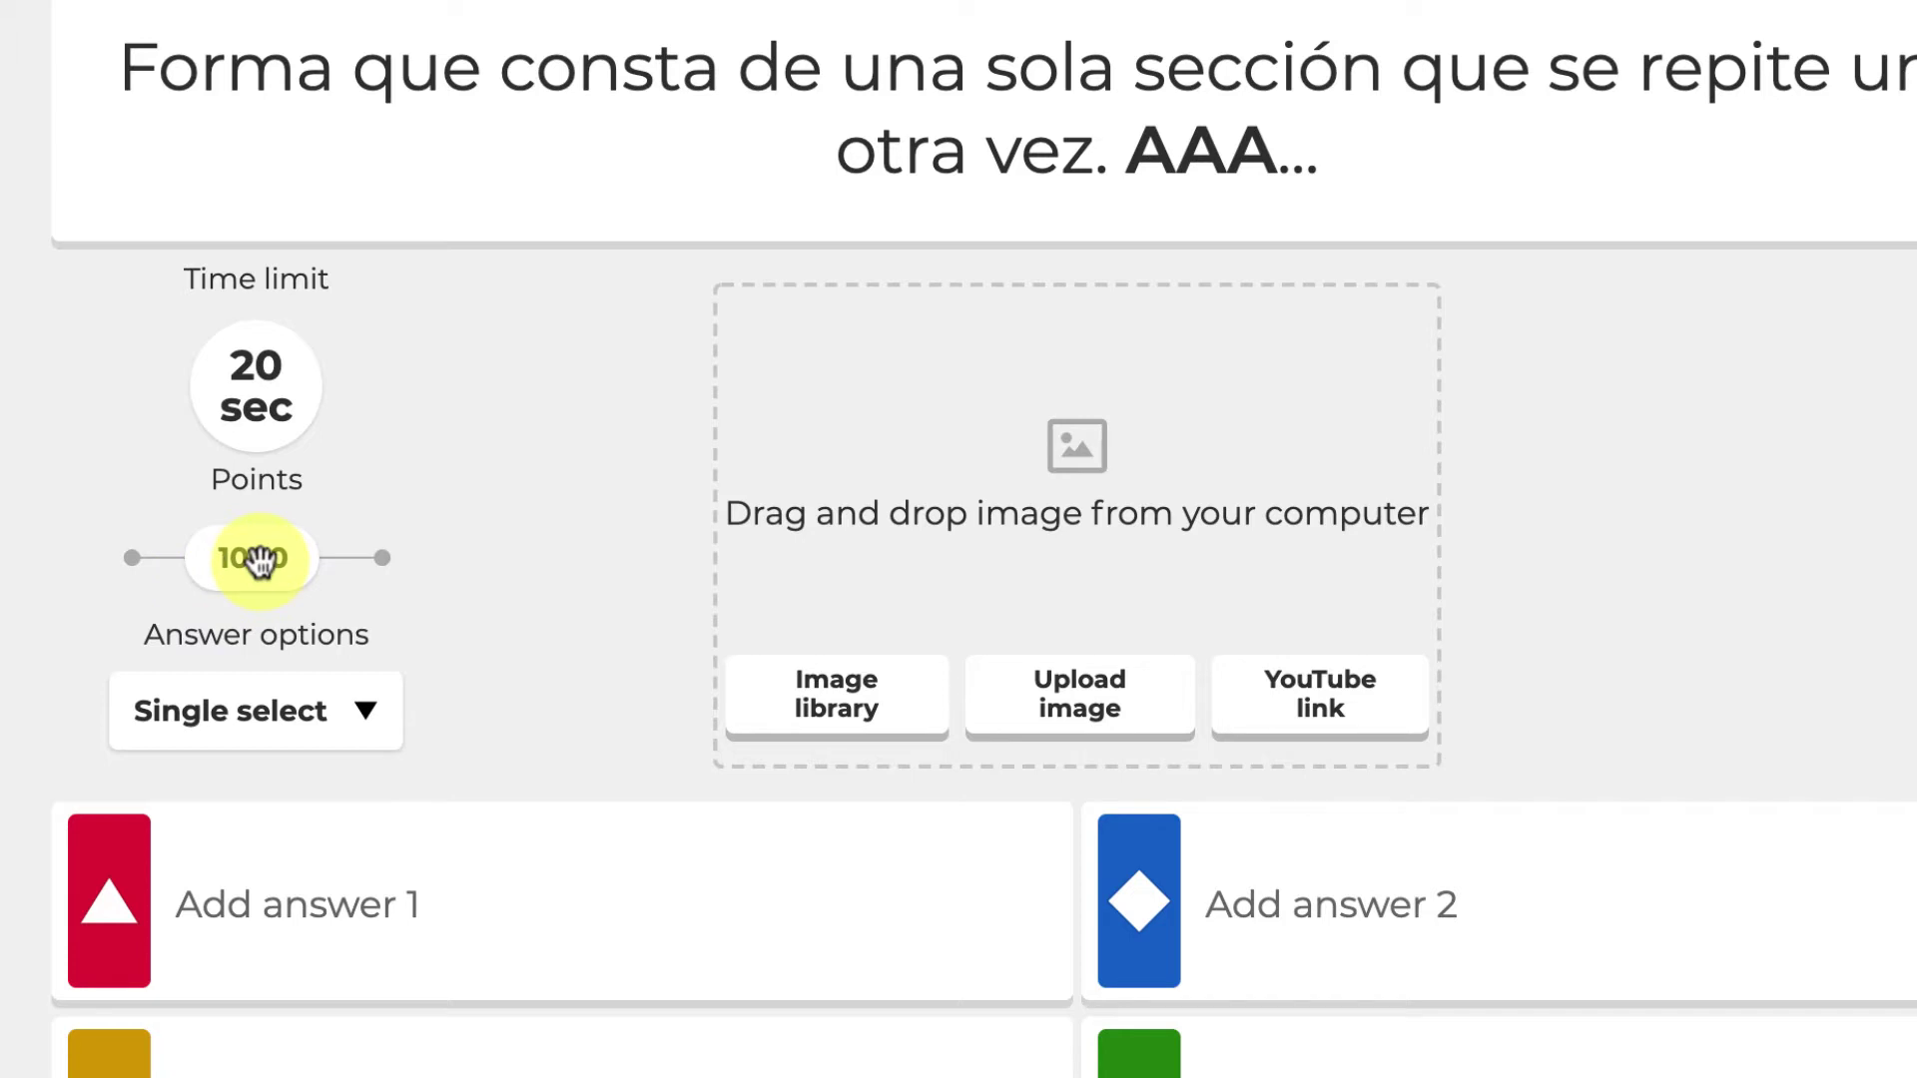
left_click(382, 559)
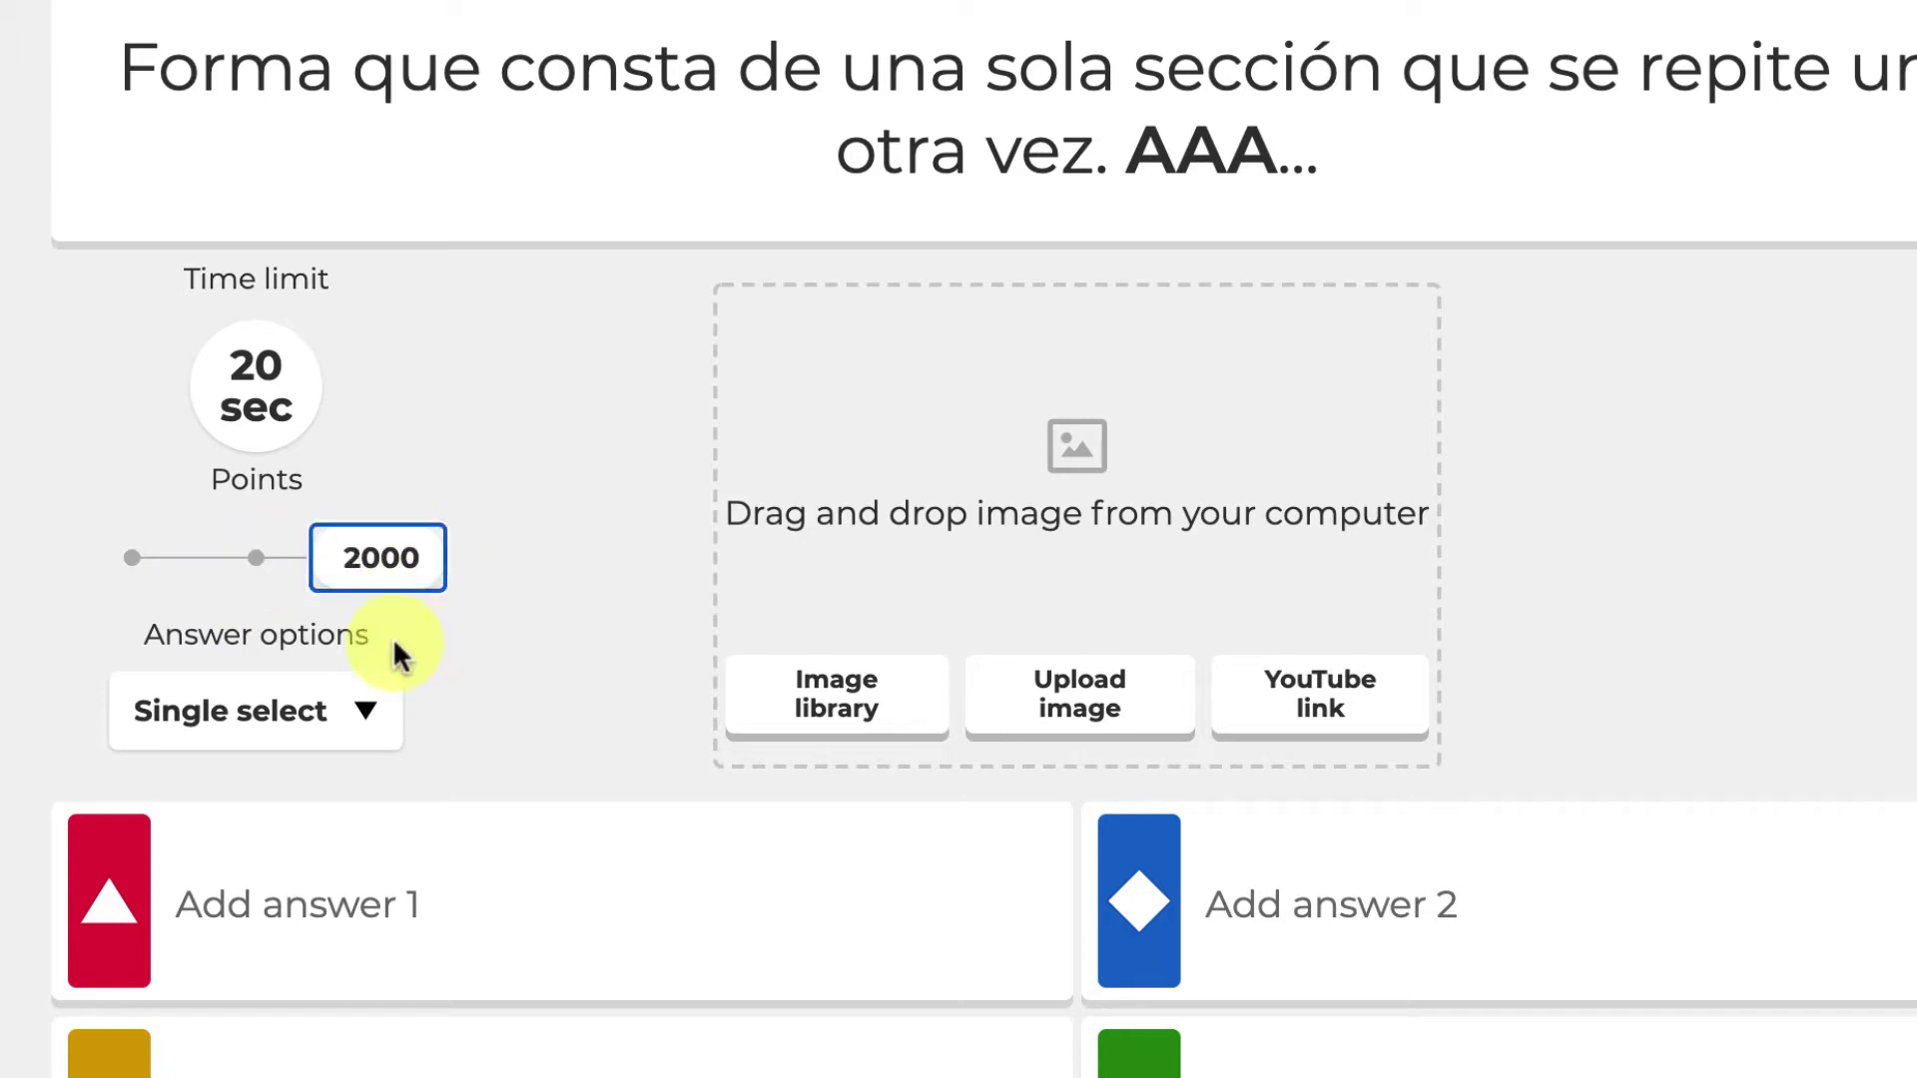
left_click(133, 557)
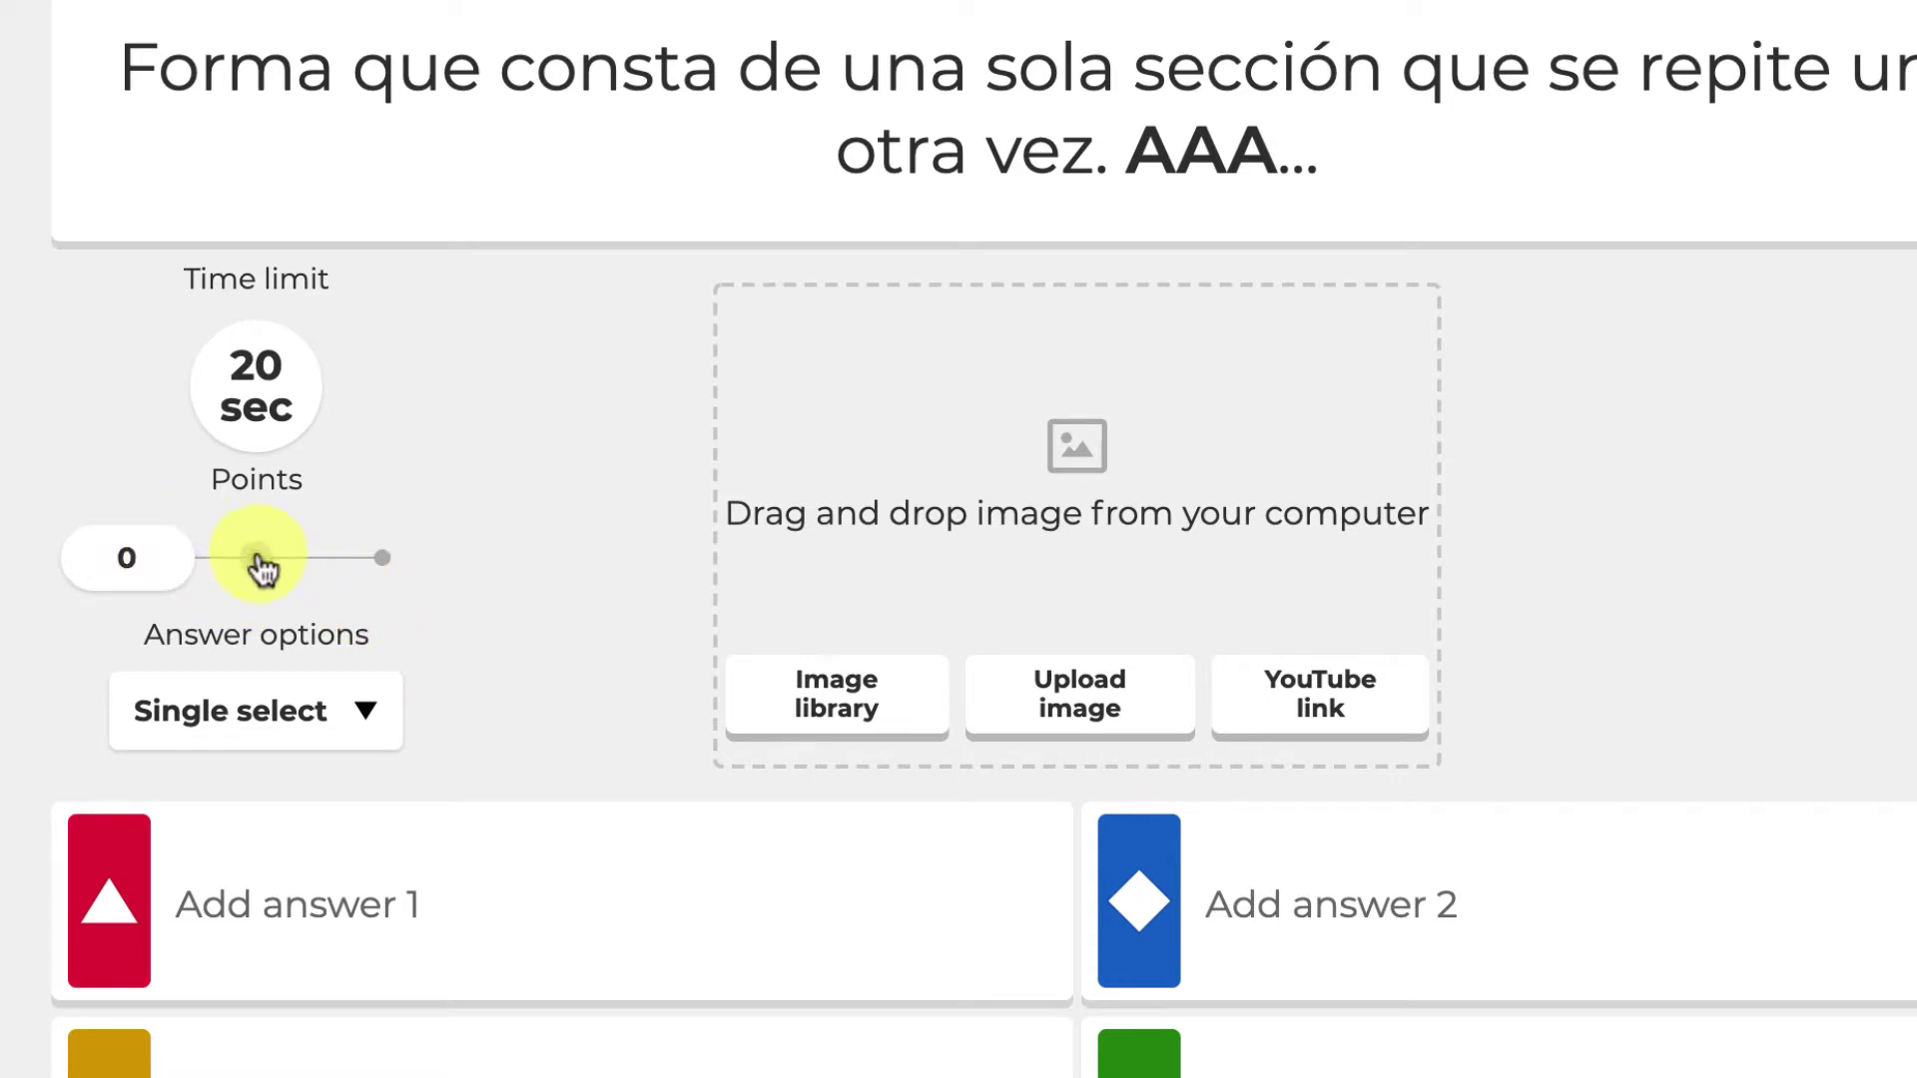
left_click(258, 559)
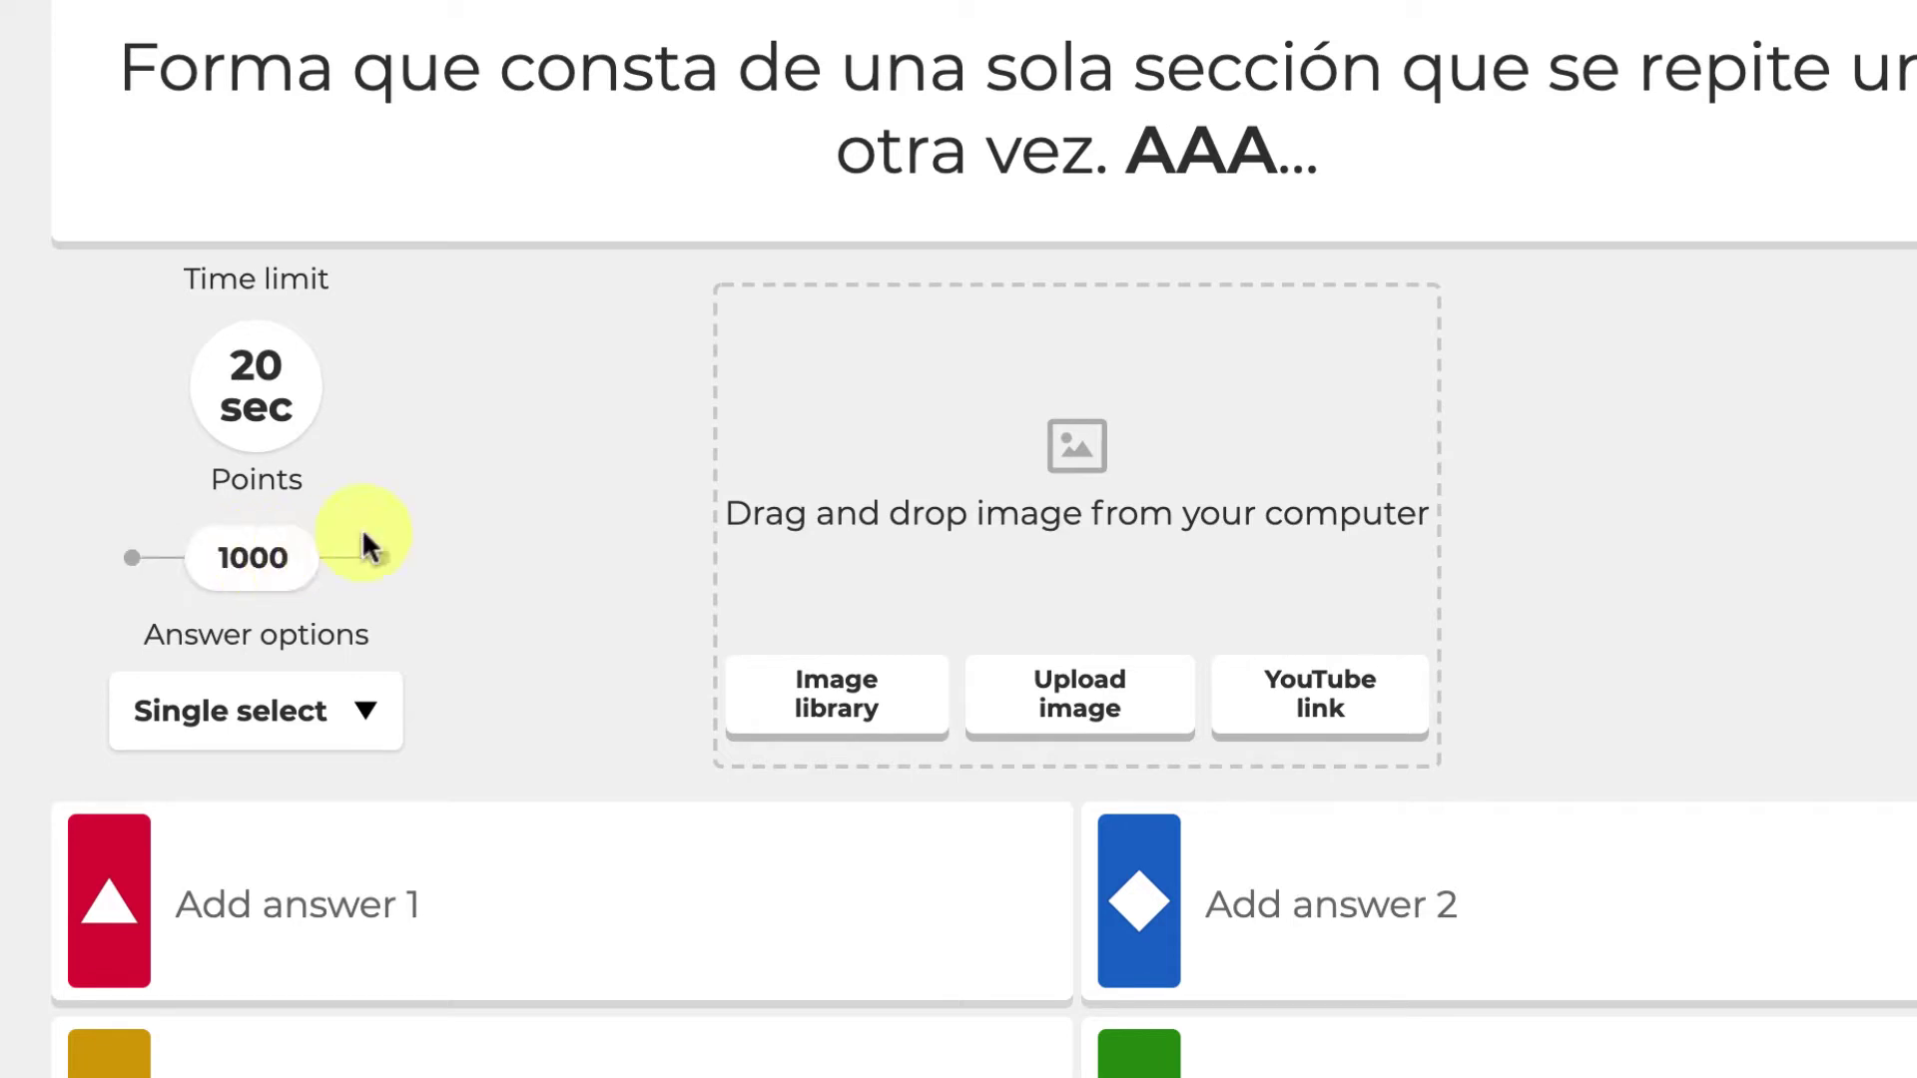
View the single-select and multi-select answer options without changing the selection
left_click(366, 689)
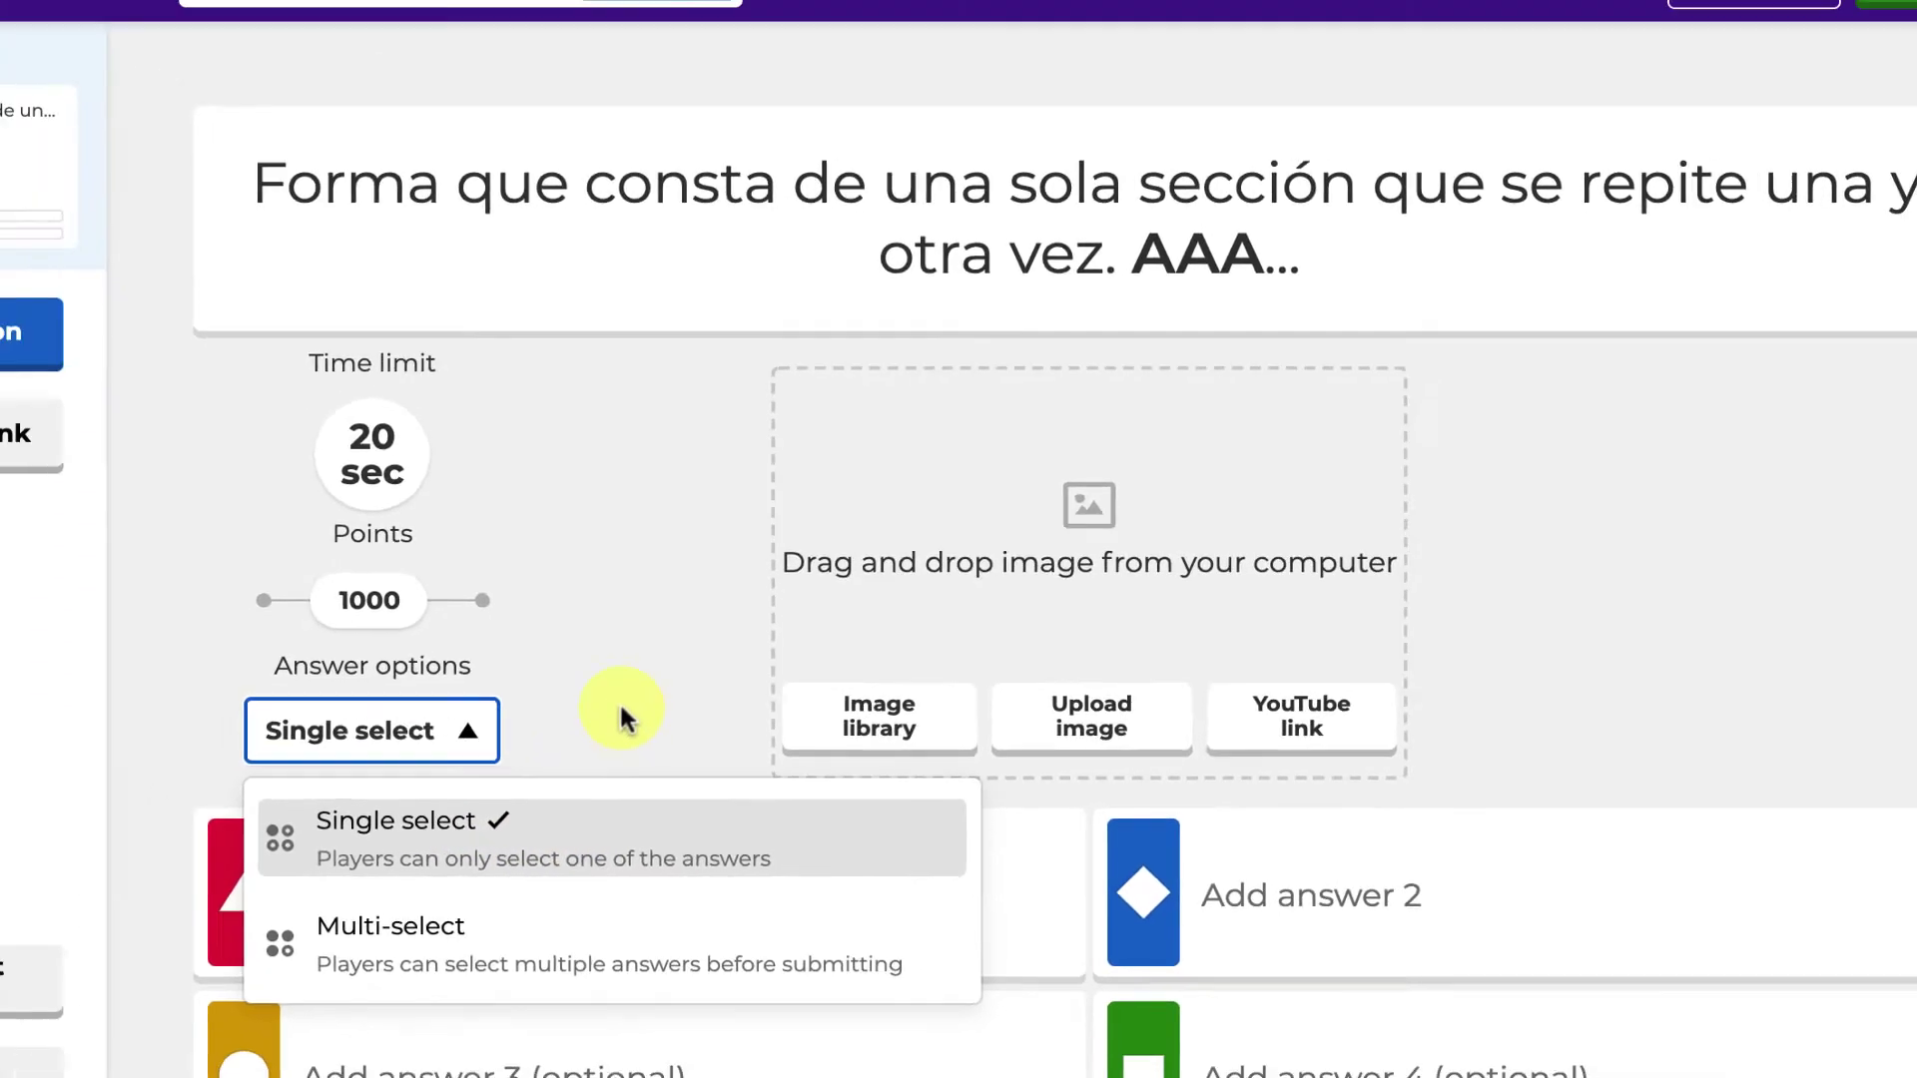
left_click(547, 699)
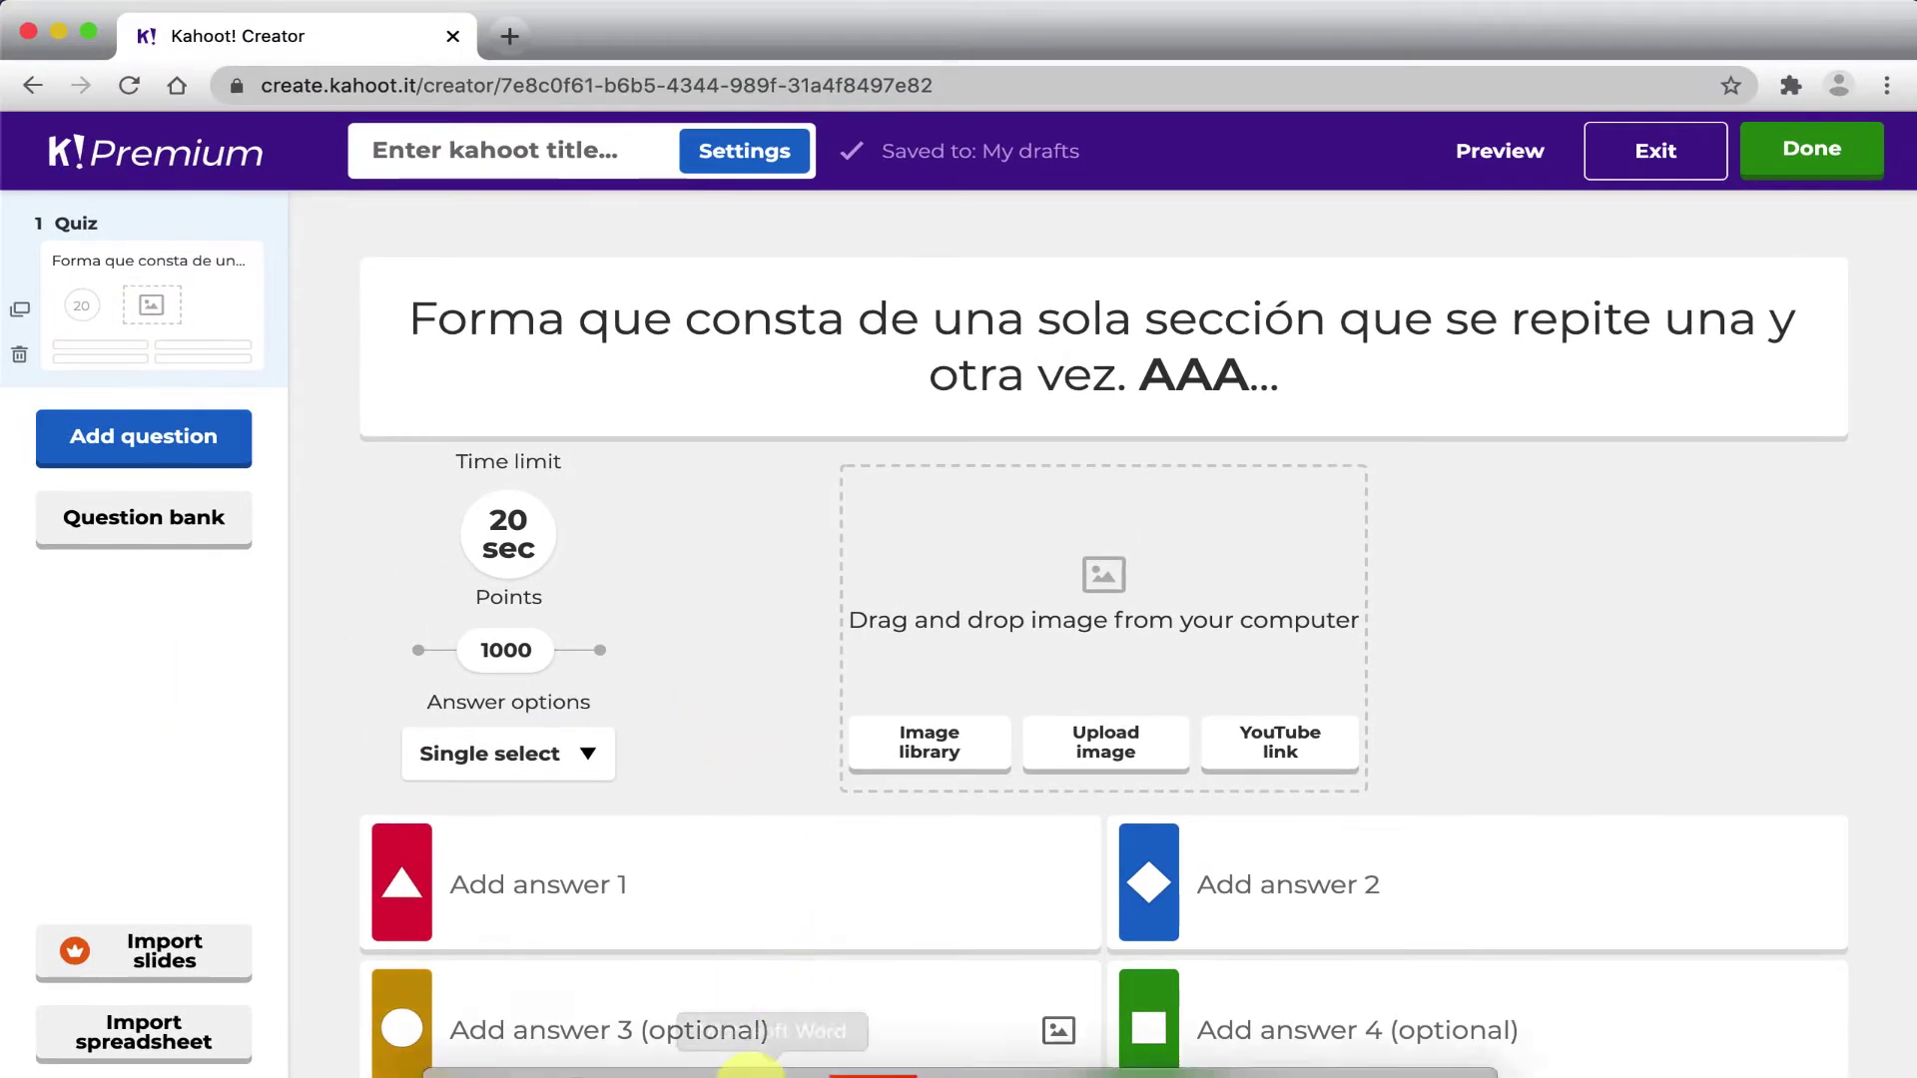
Copy "Forma estrófica" from Test.txt into the first answer
key("super+Tab")
left_click_drag(184, 153, 406, 158)
key("super+c")
left_click(1543, 666)
left_click(835, 869)
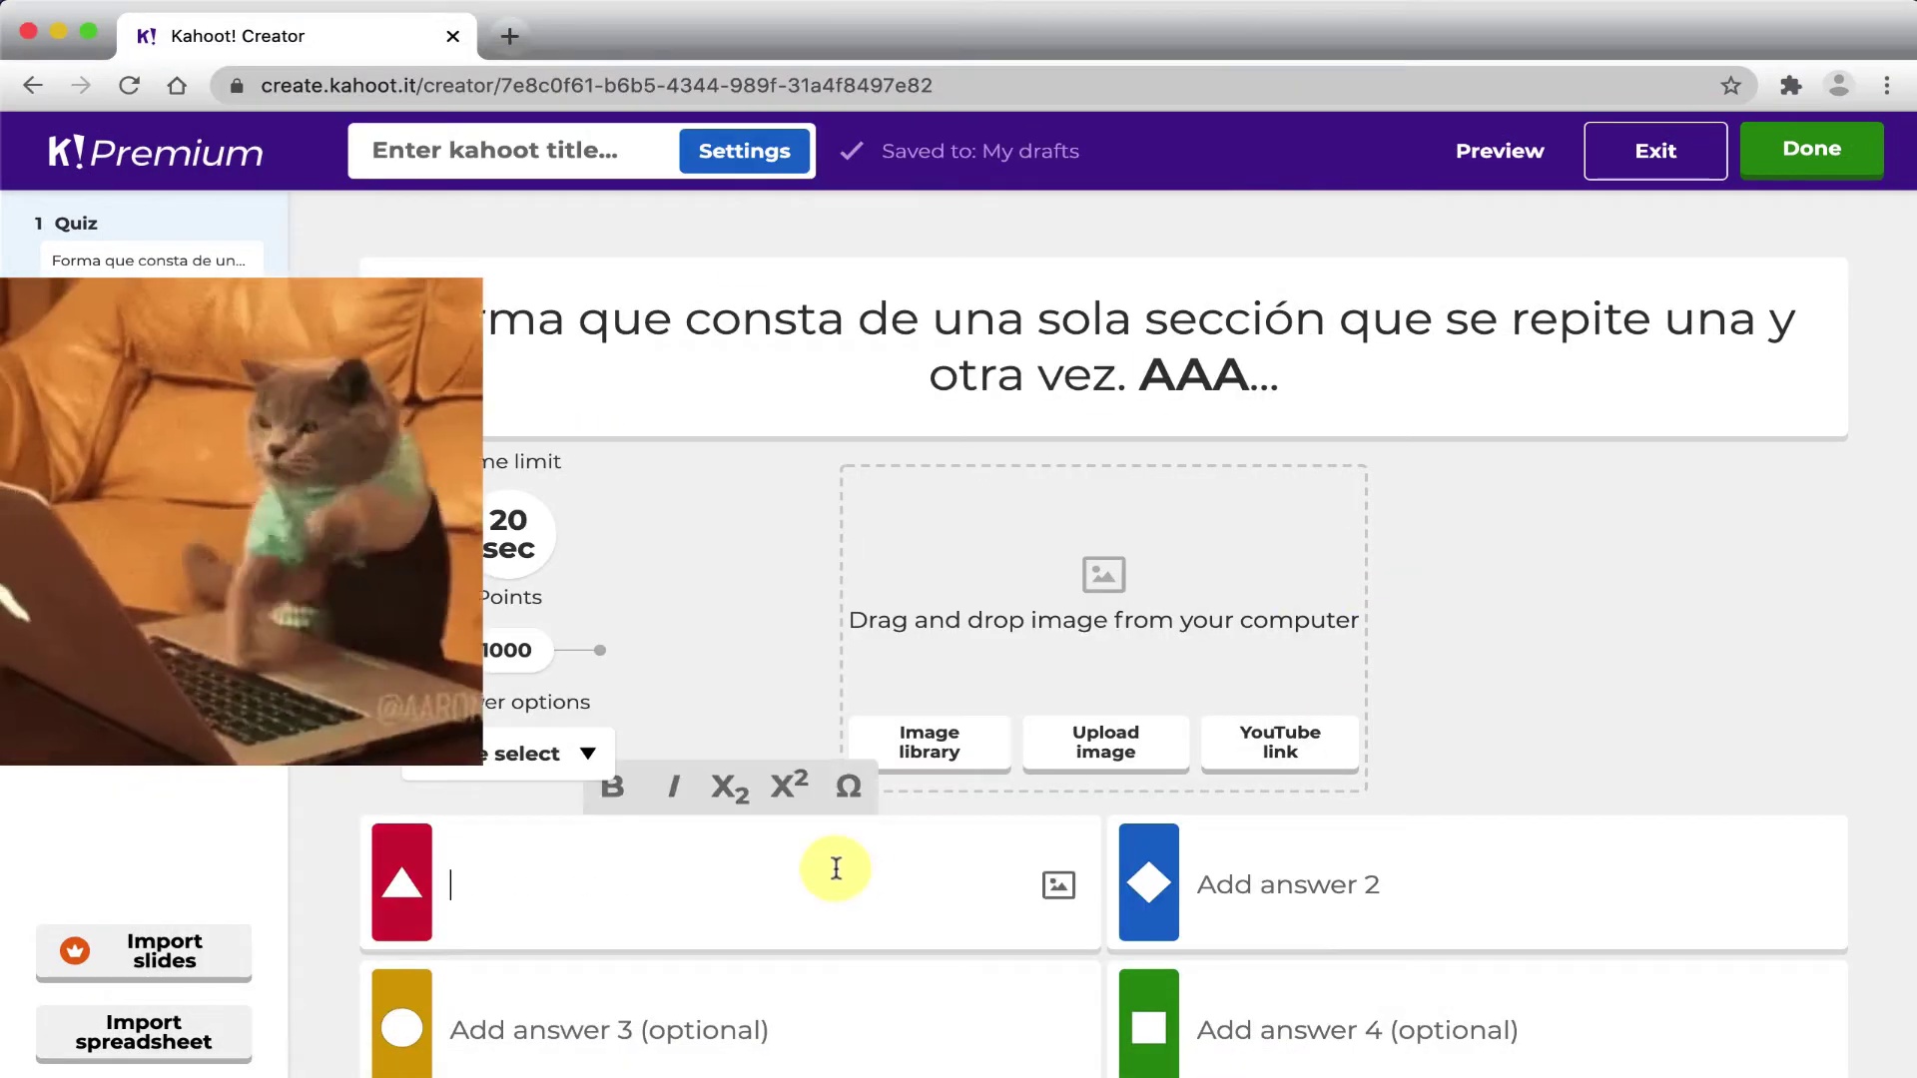
key("super+v")
Copy "Forma binaria" from Test.txt into the second answer
left_click(1295, 1023)
triple_click(260, 184)
left_click(1300, 869)
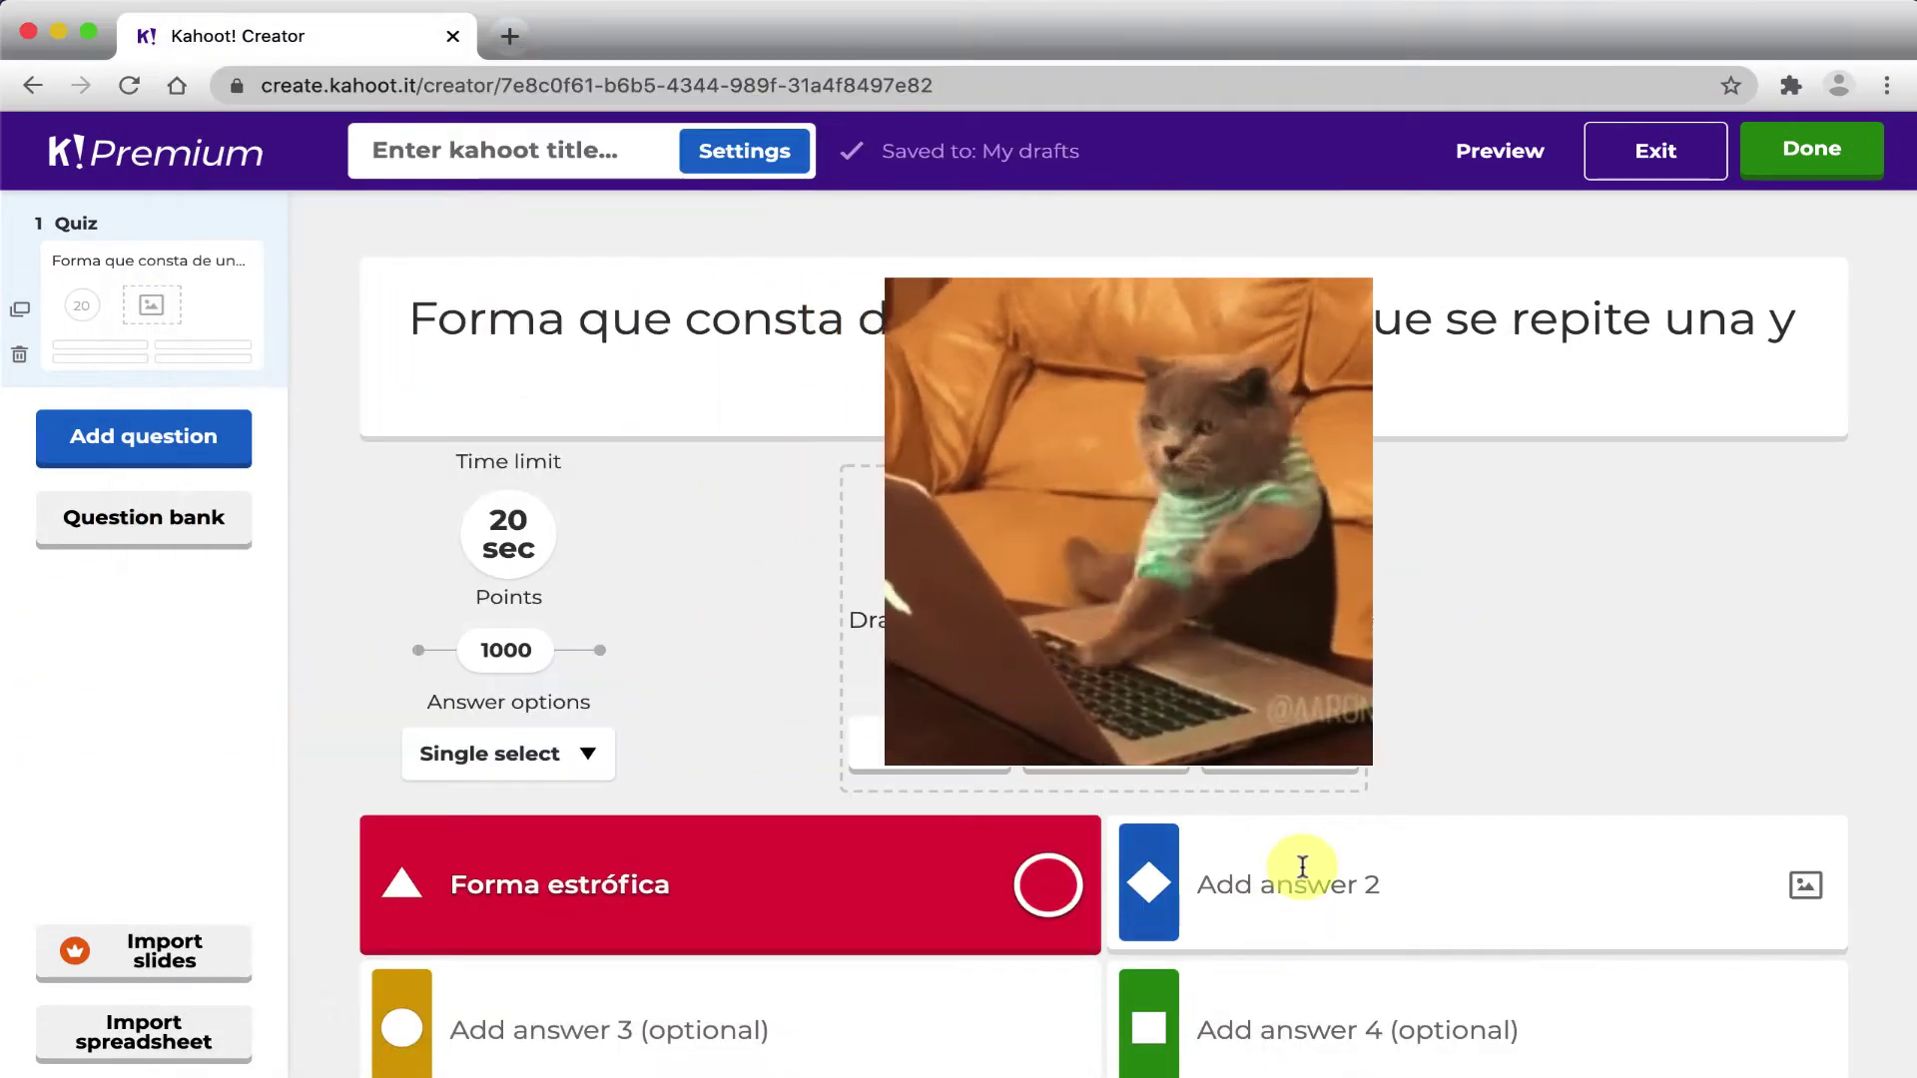
type("Forma binaria")
Copy "Forma ternaria" from Test.txt into the third answer
key("super+Tab")
triple_click(416, 214)
key("super+c")
key("super+Tab")
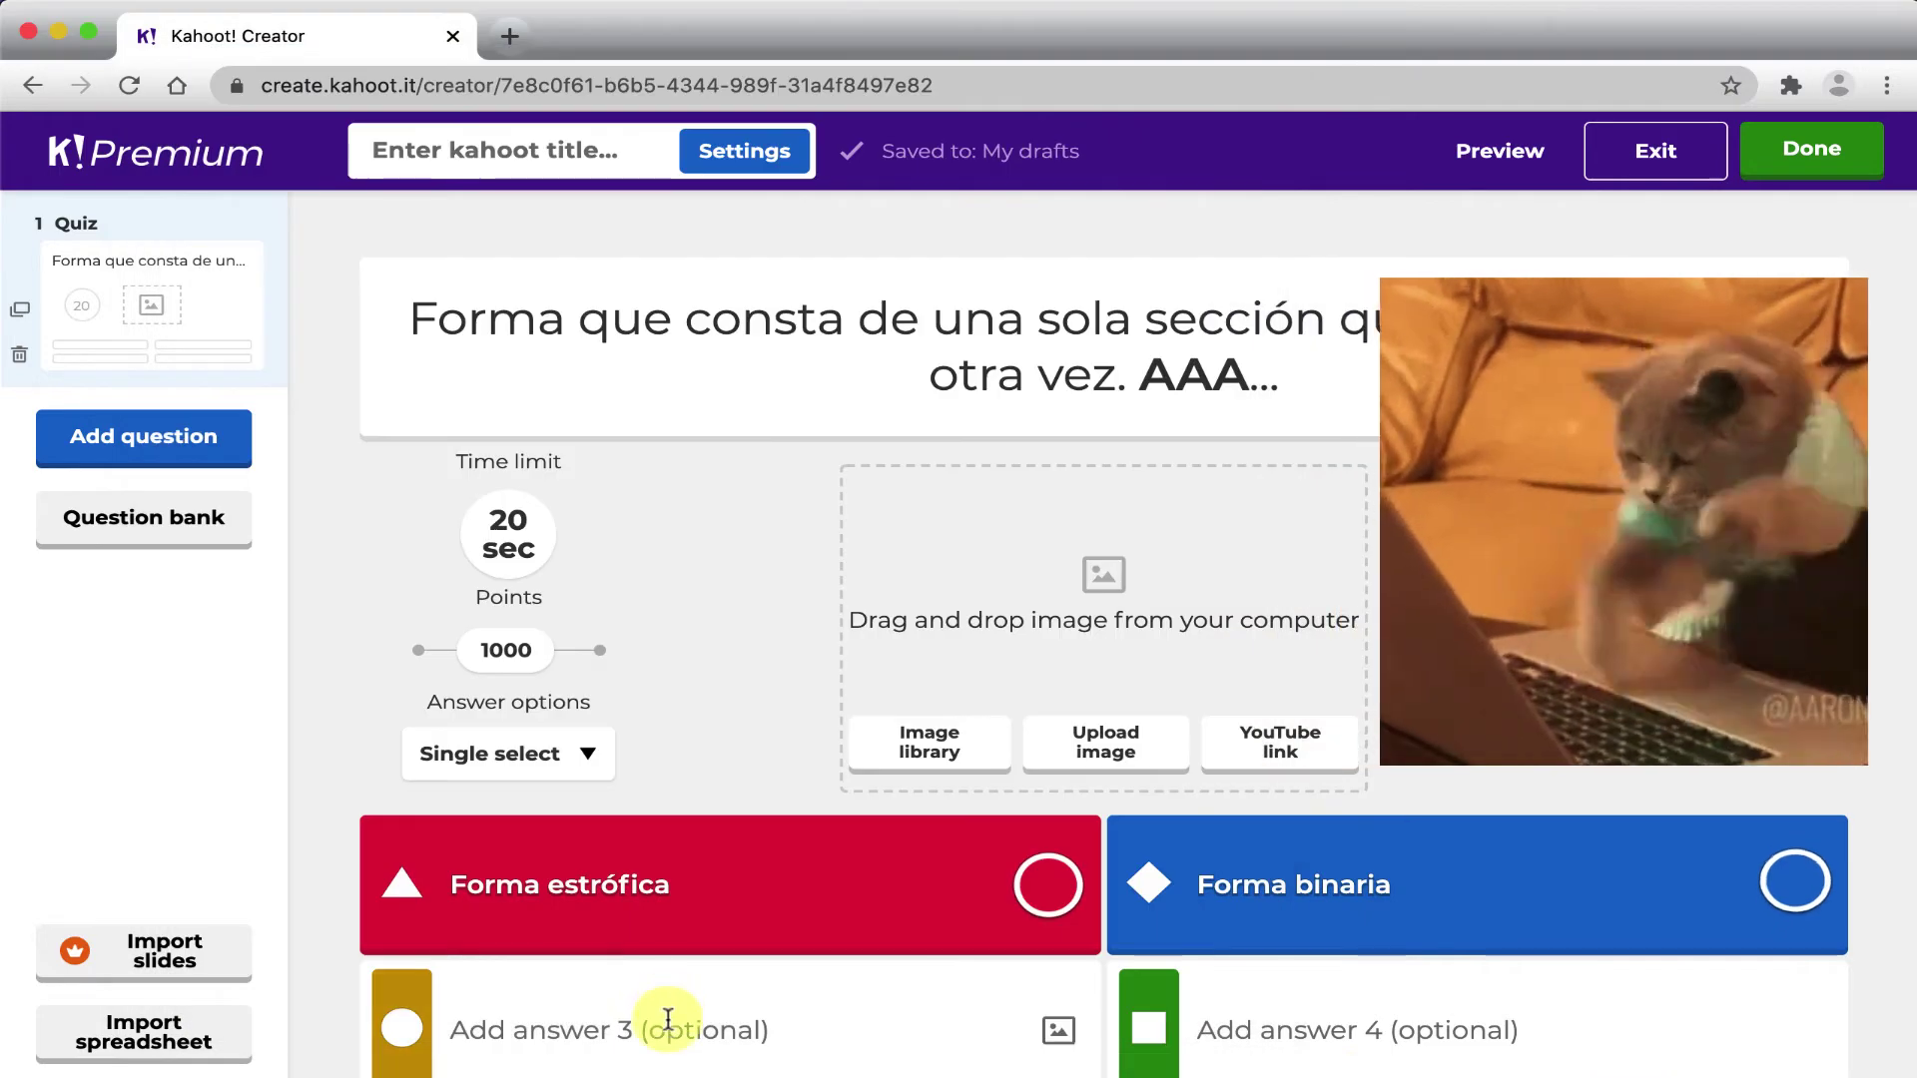
left_click(663, 1014)
key("super+v")
Copy "Forma rondó" from Test.txt into the fourth answer
key("super+Tab")
triple_click(400, 245)
key("super+c")
key("super+Tab")
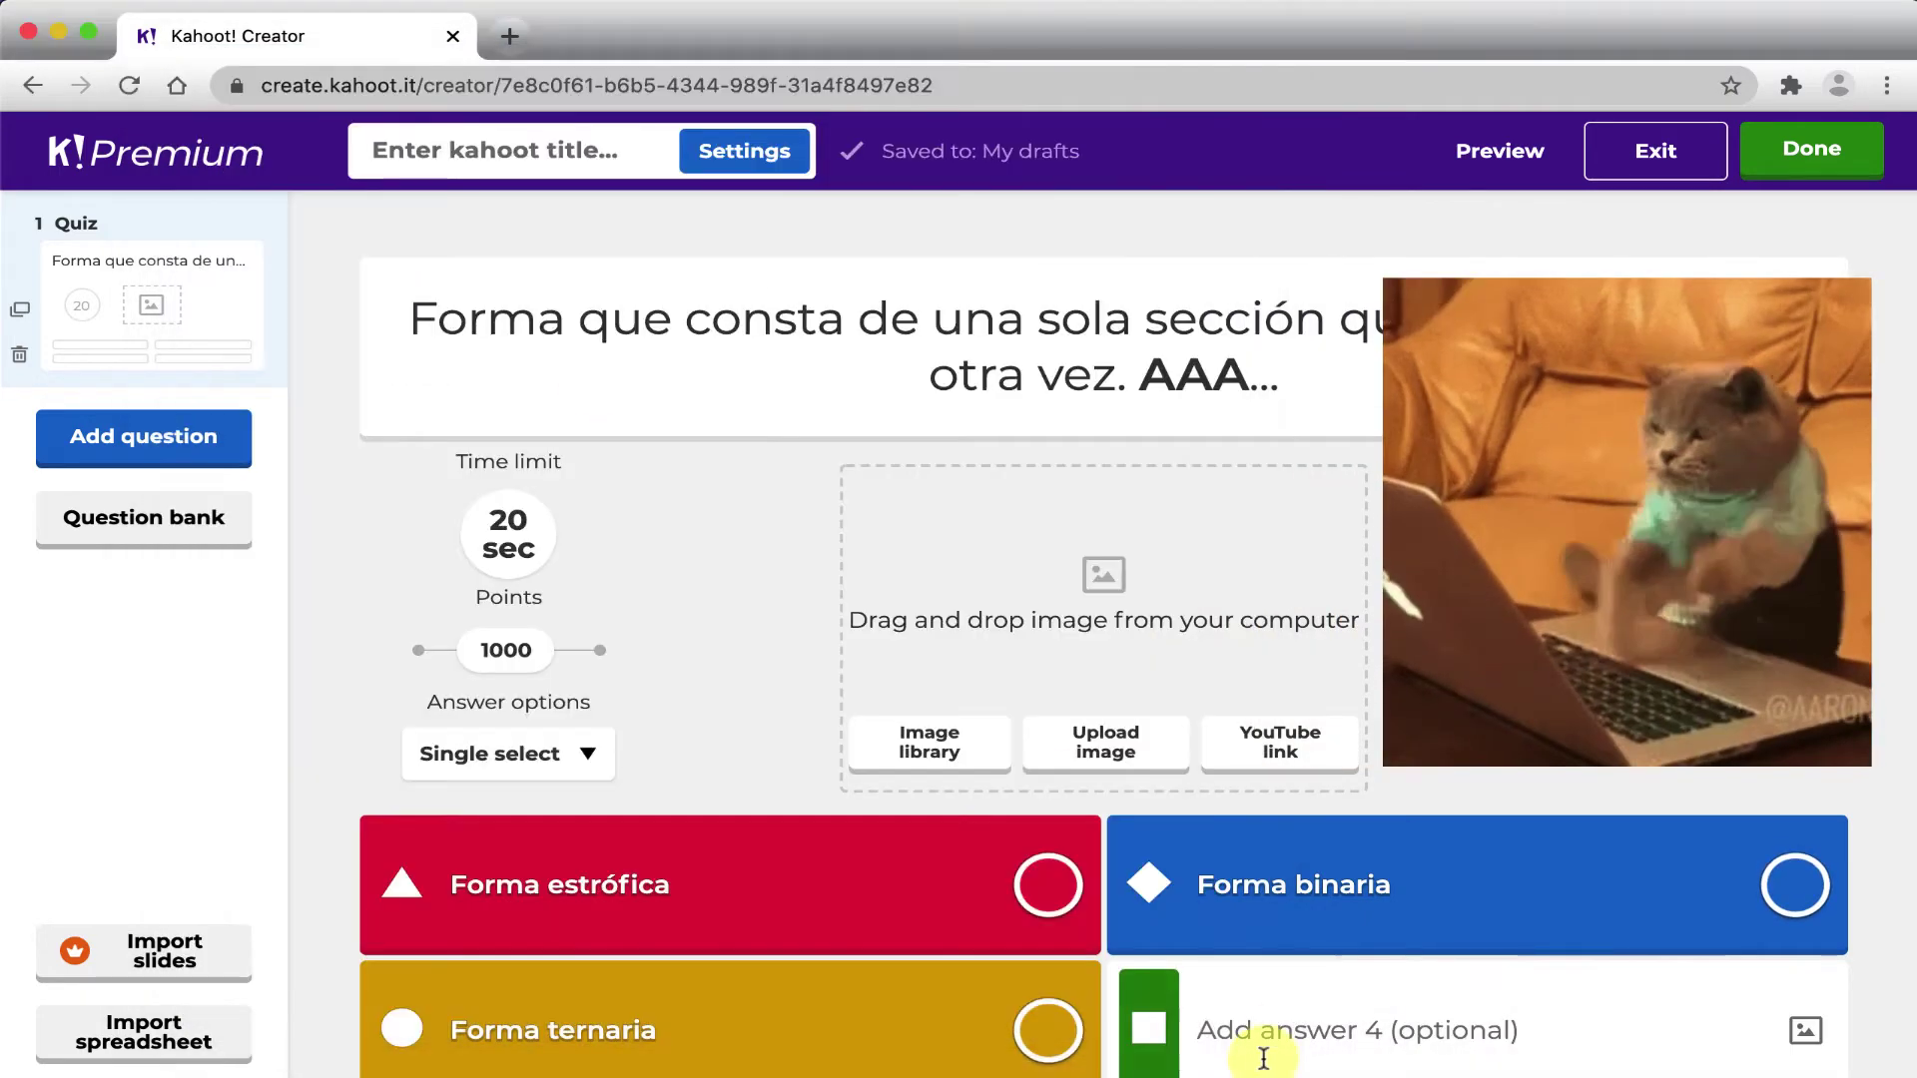
left_click(1272, 1033)
key("super+v")
left_click(1531, 662)
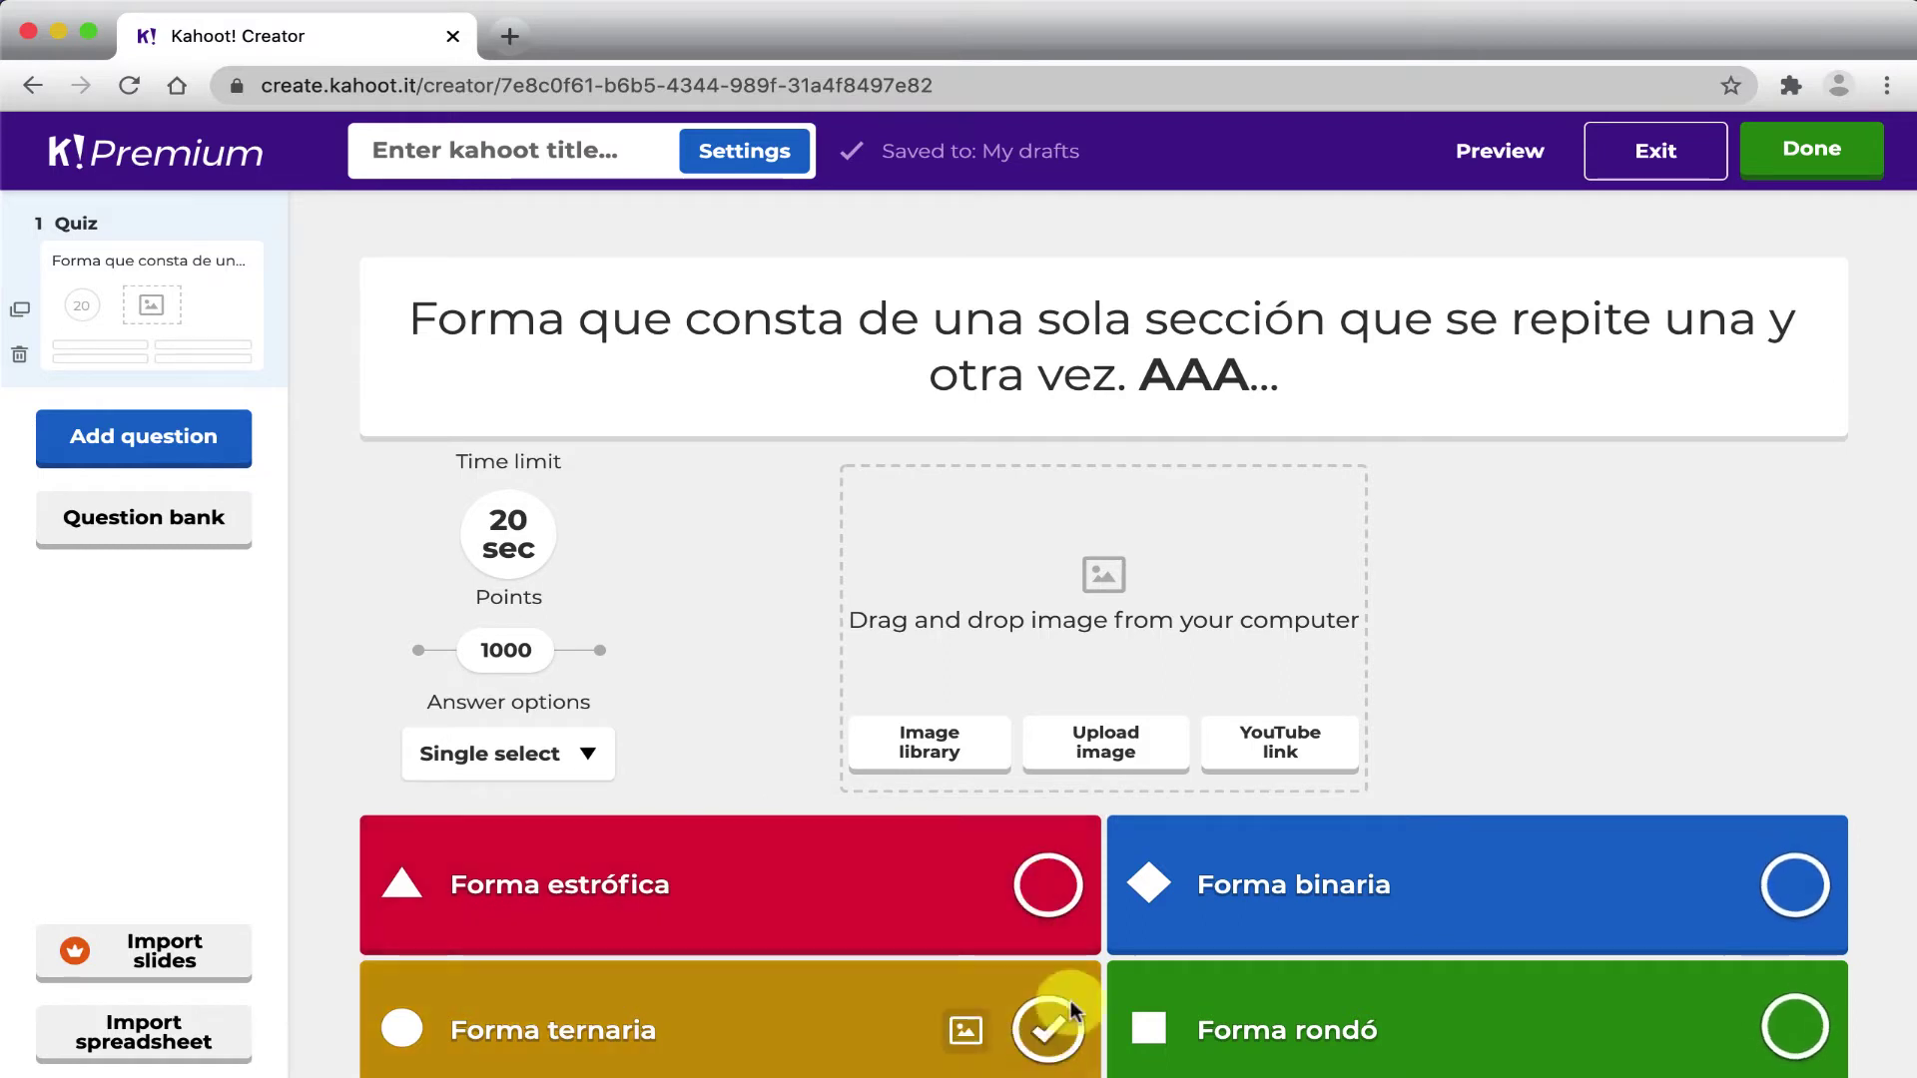
Mark "Forma estrófica" as the correct answer, and preview the question before returning to the editor
left_click(1069, 897)
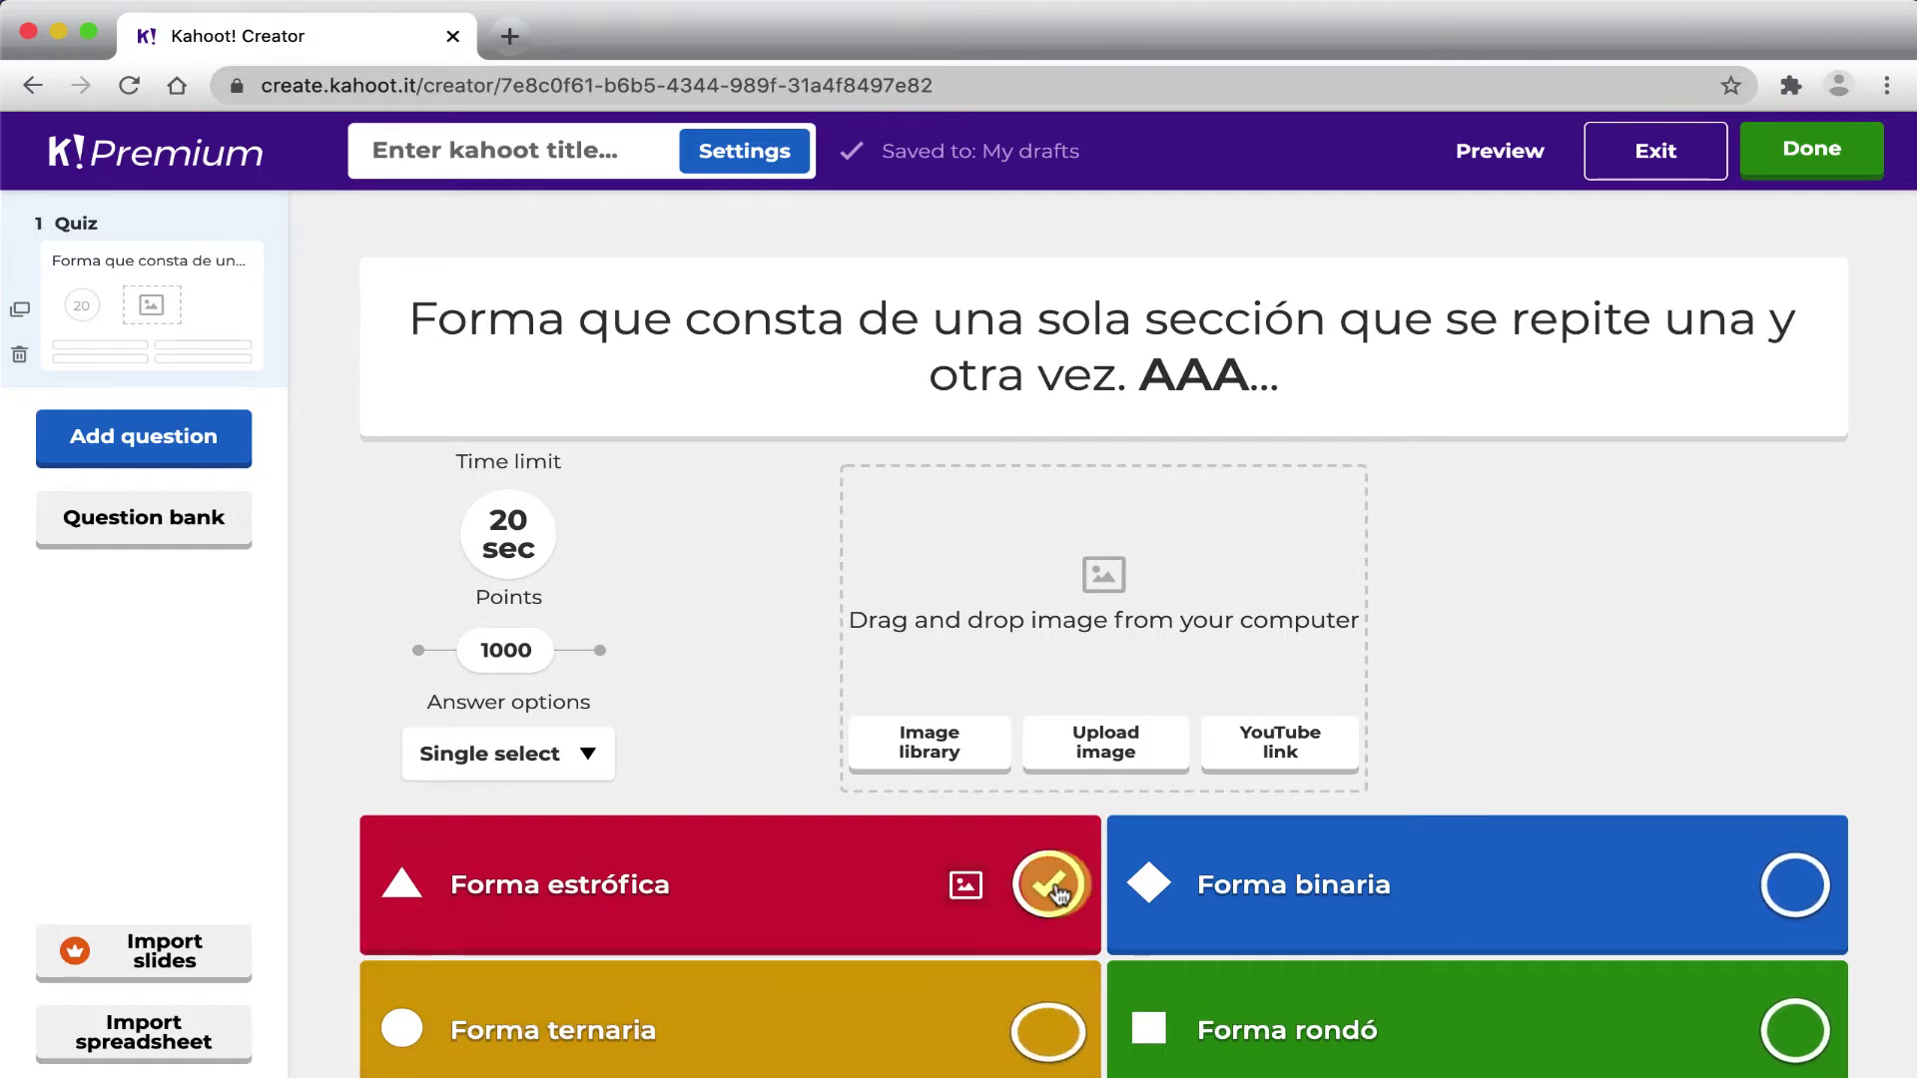
left_click(1060, 892)
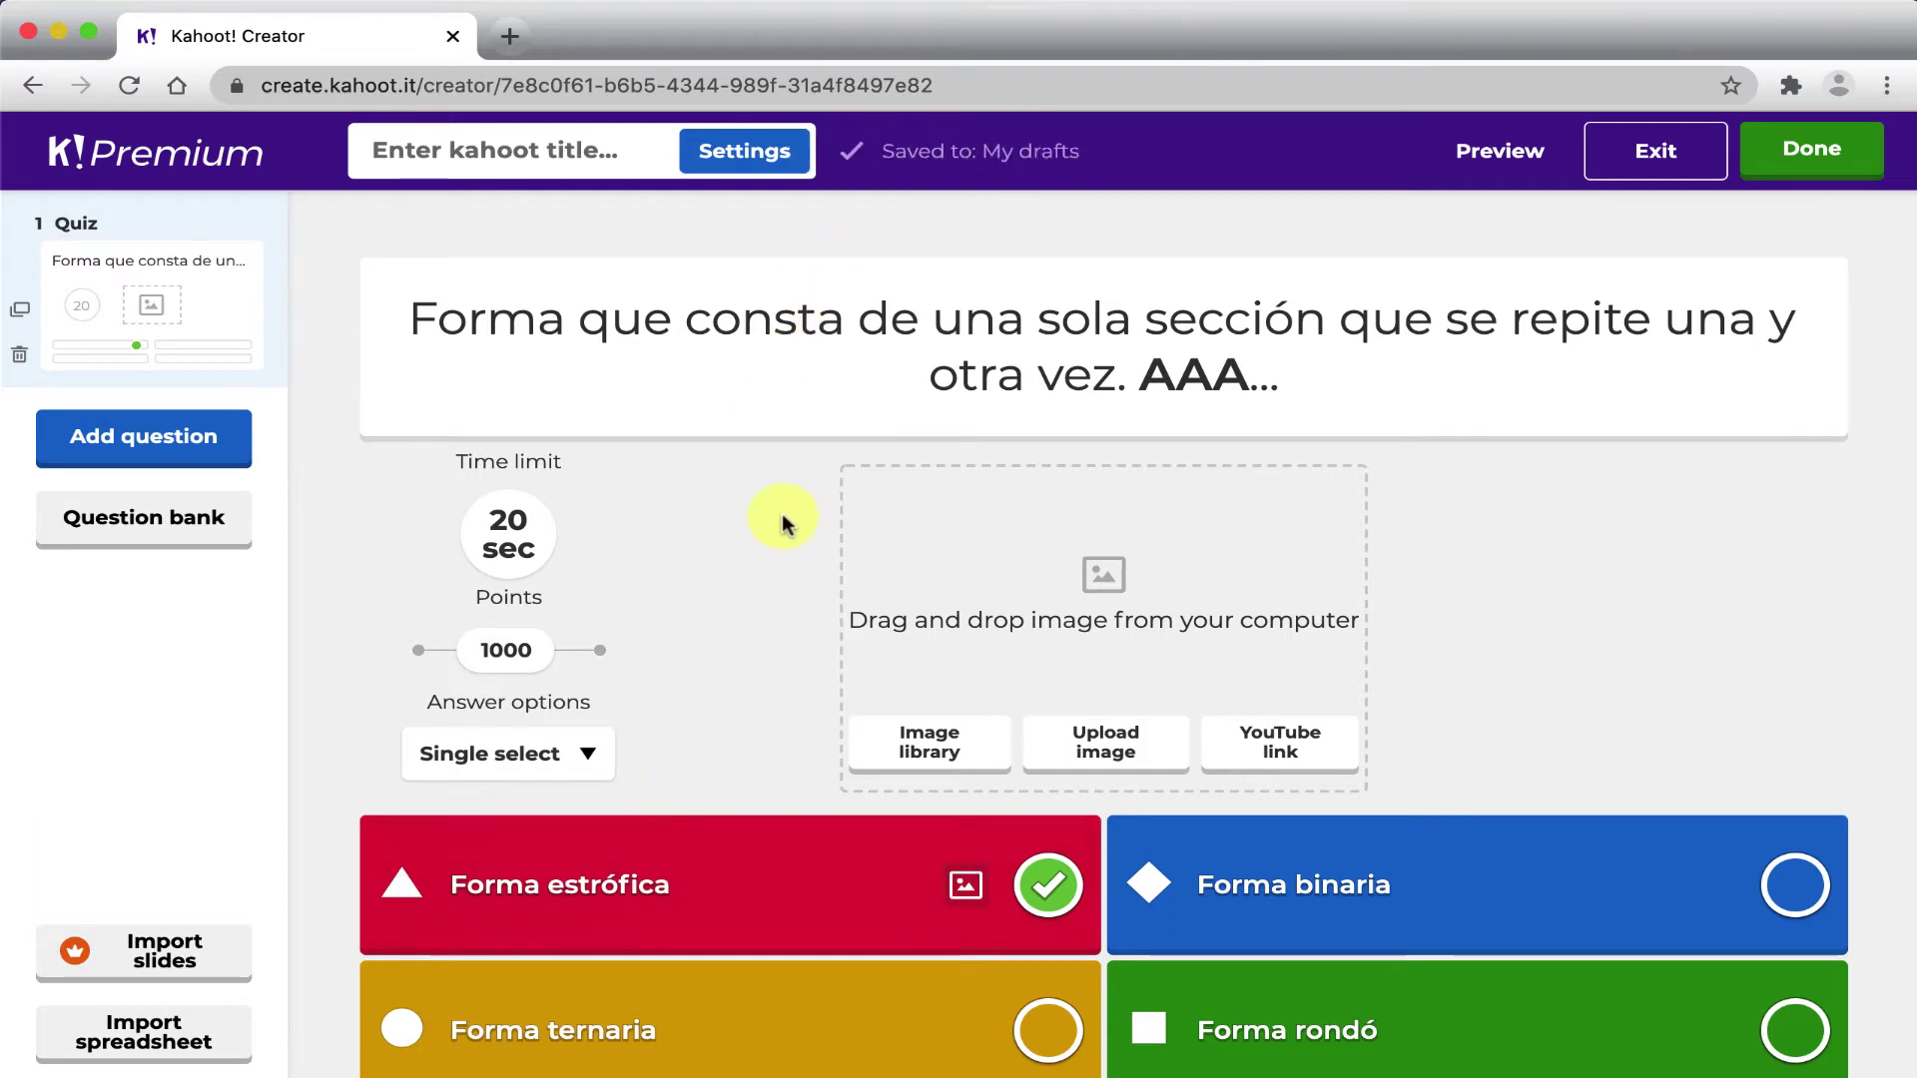
left_click(1497, 156)
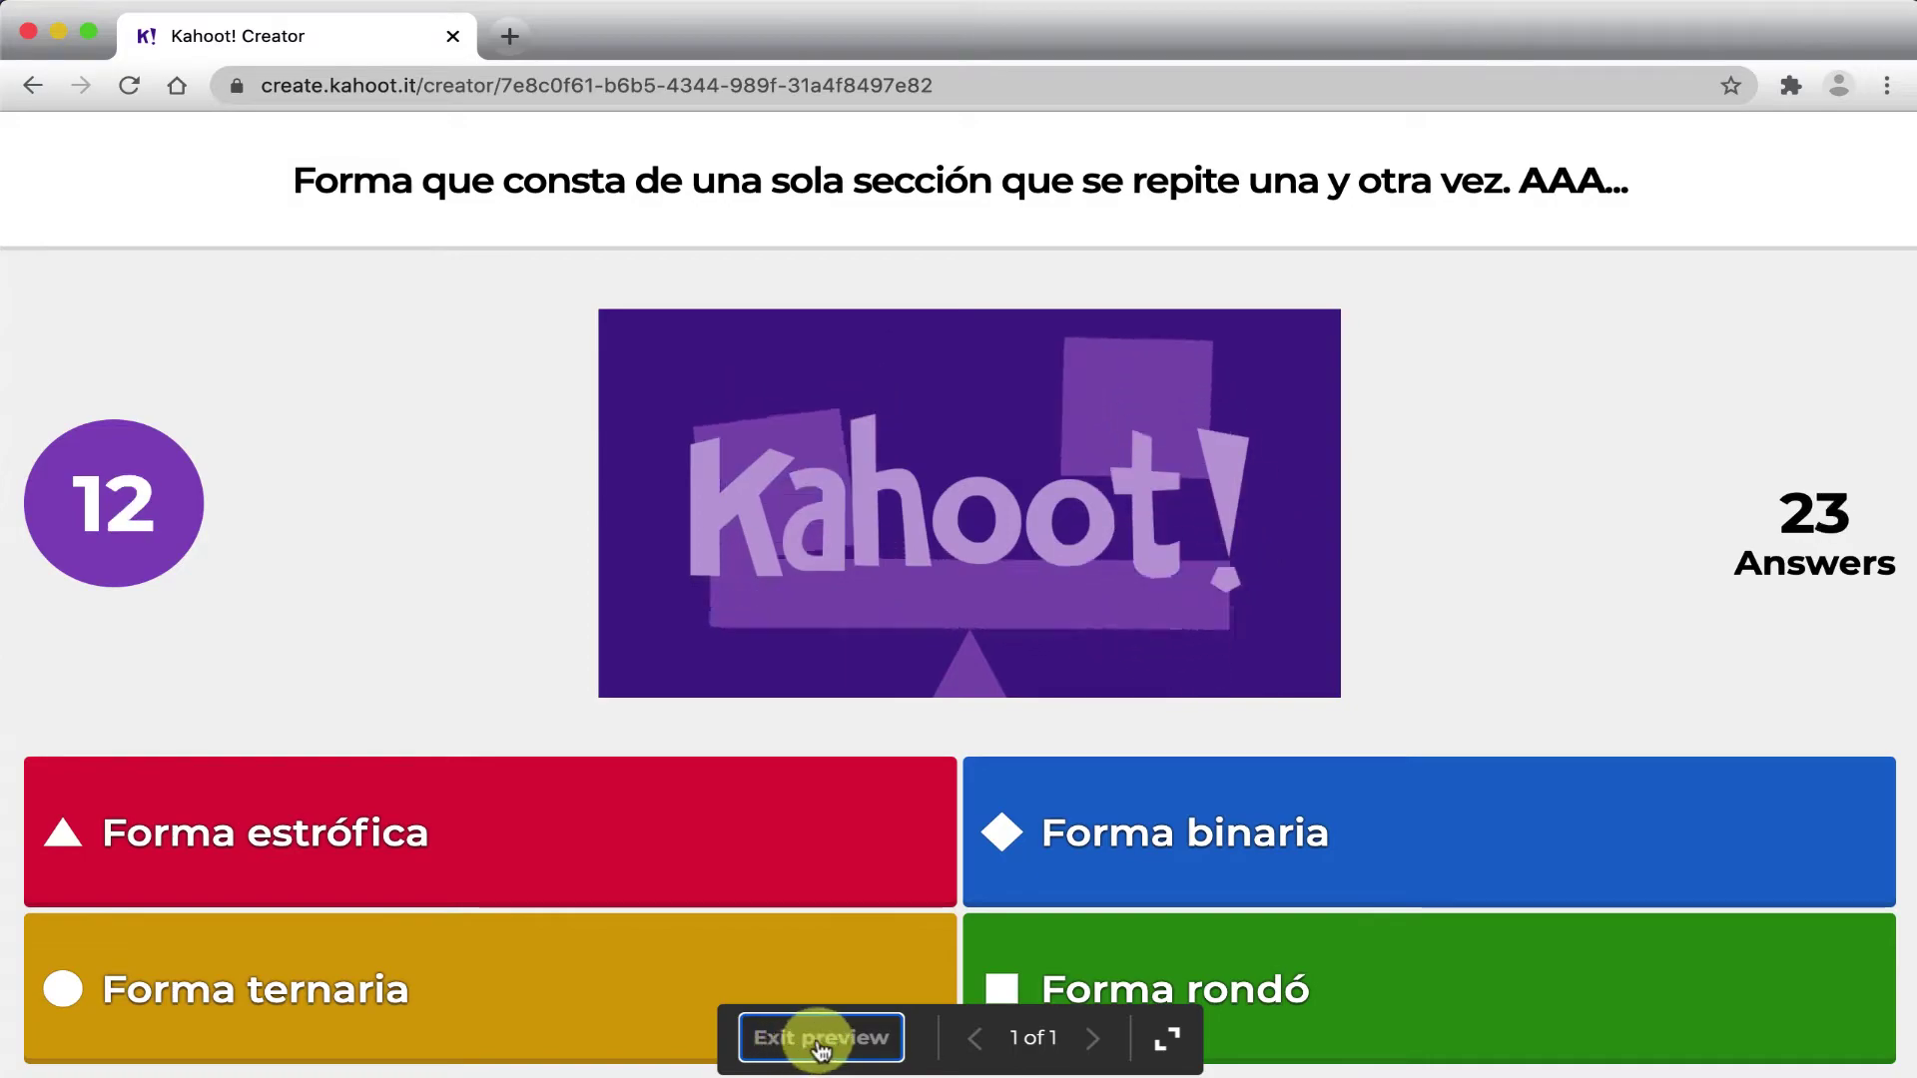
left_click(783, 1037)
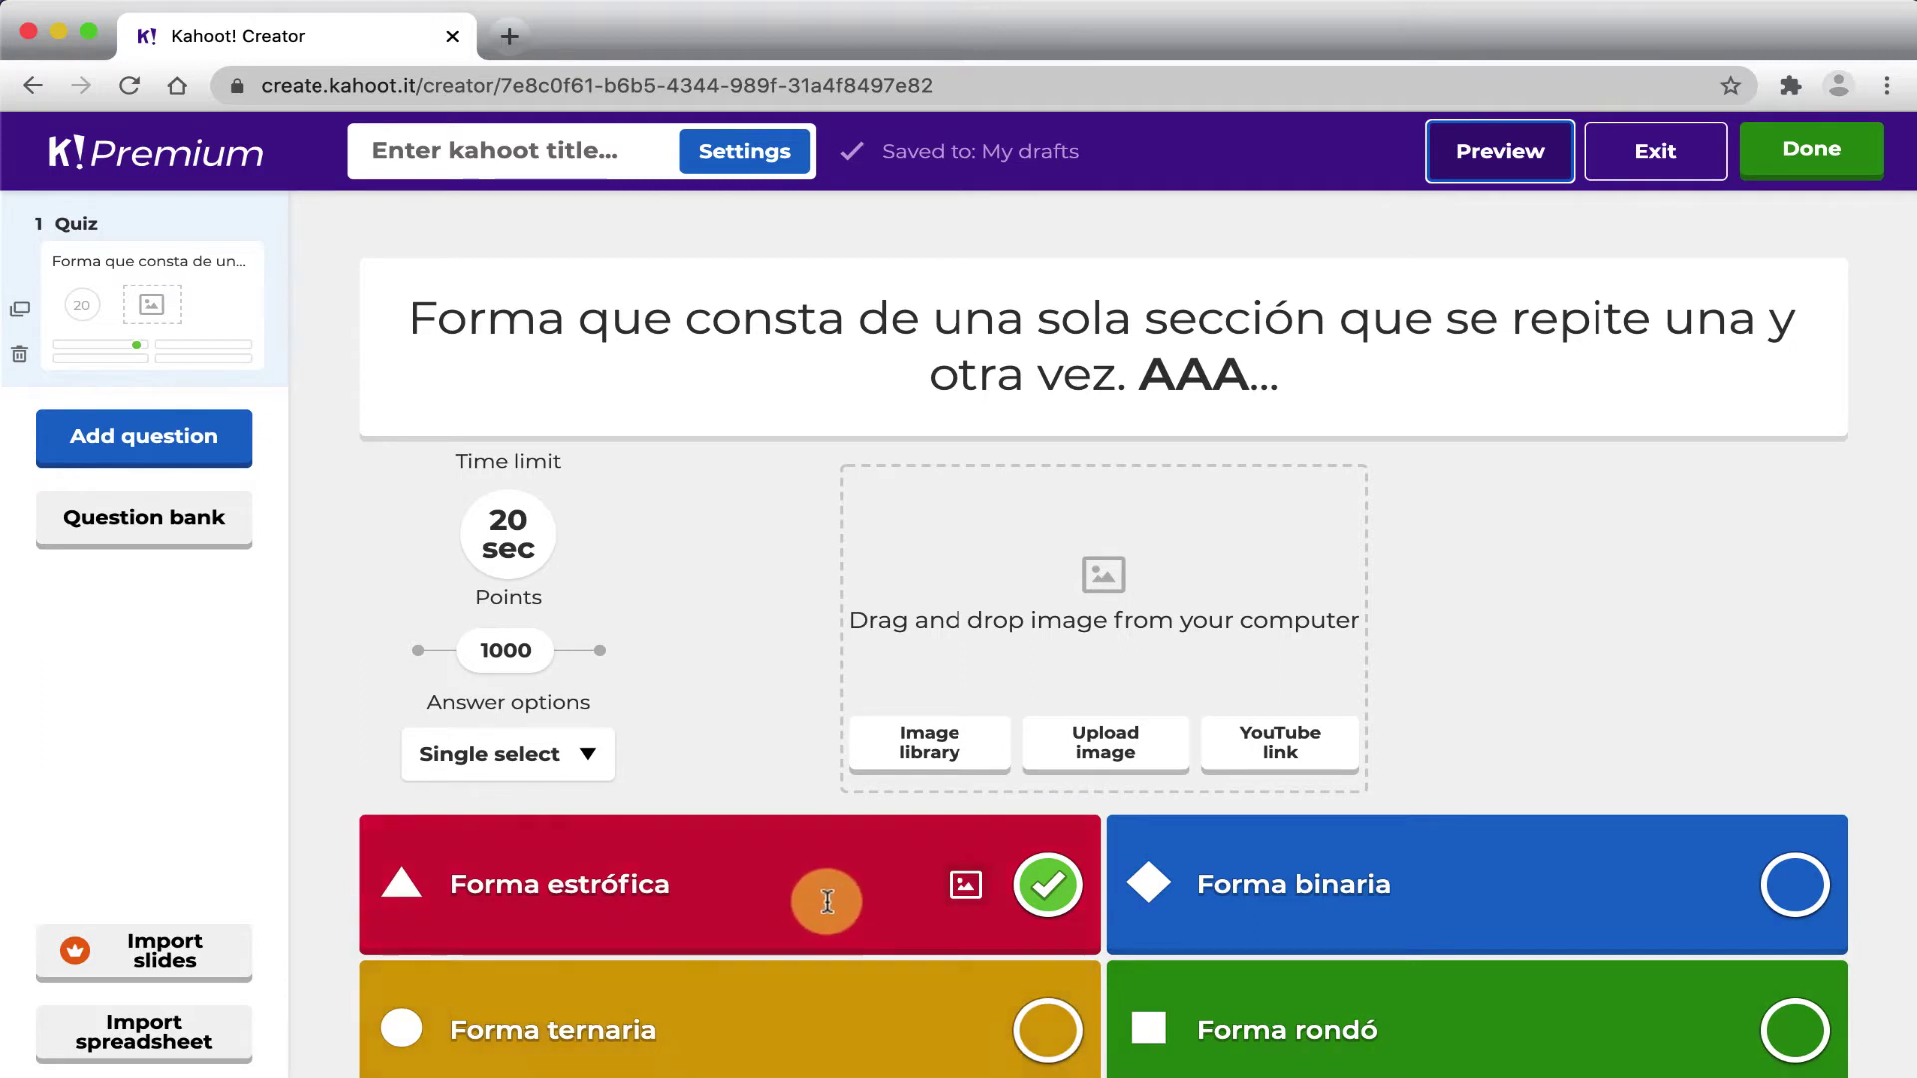
Duplicate the first question and replace the copy's question text with "Escucha el ejemplo musical e identifica la forma." from Test.txt
left_click(21, 312)
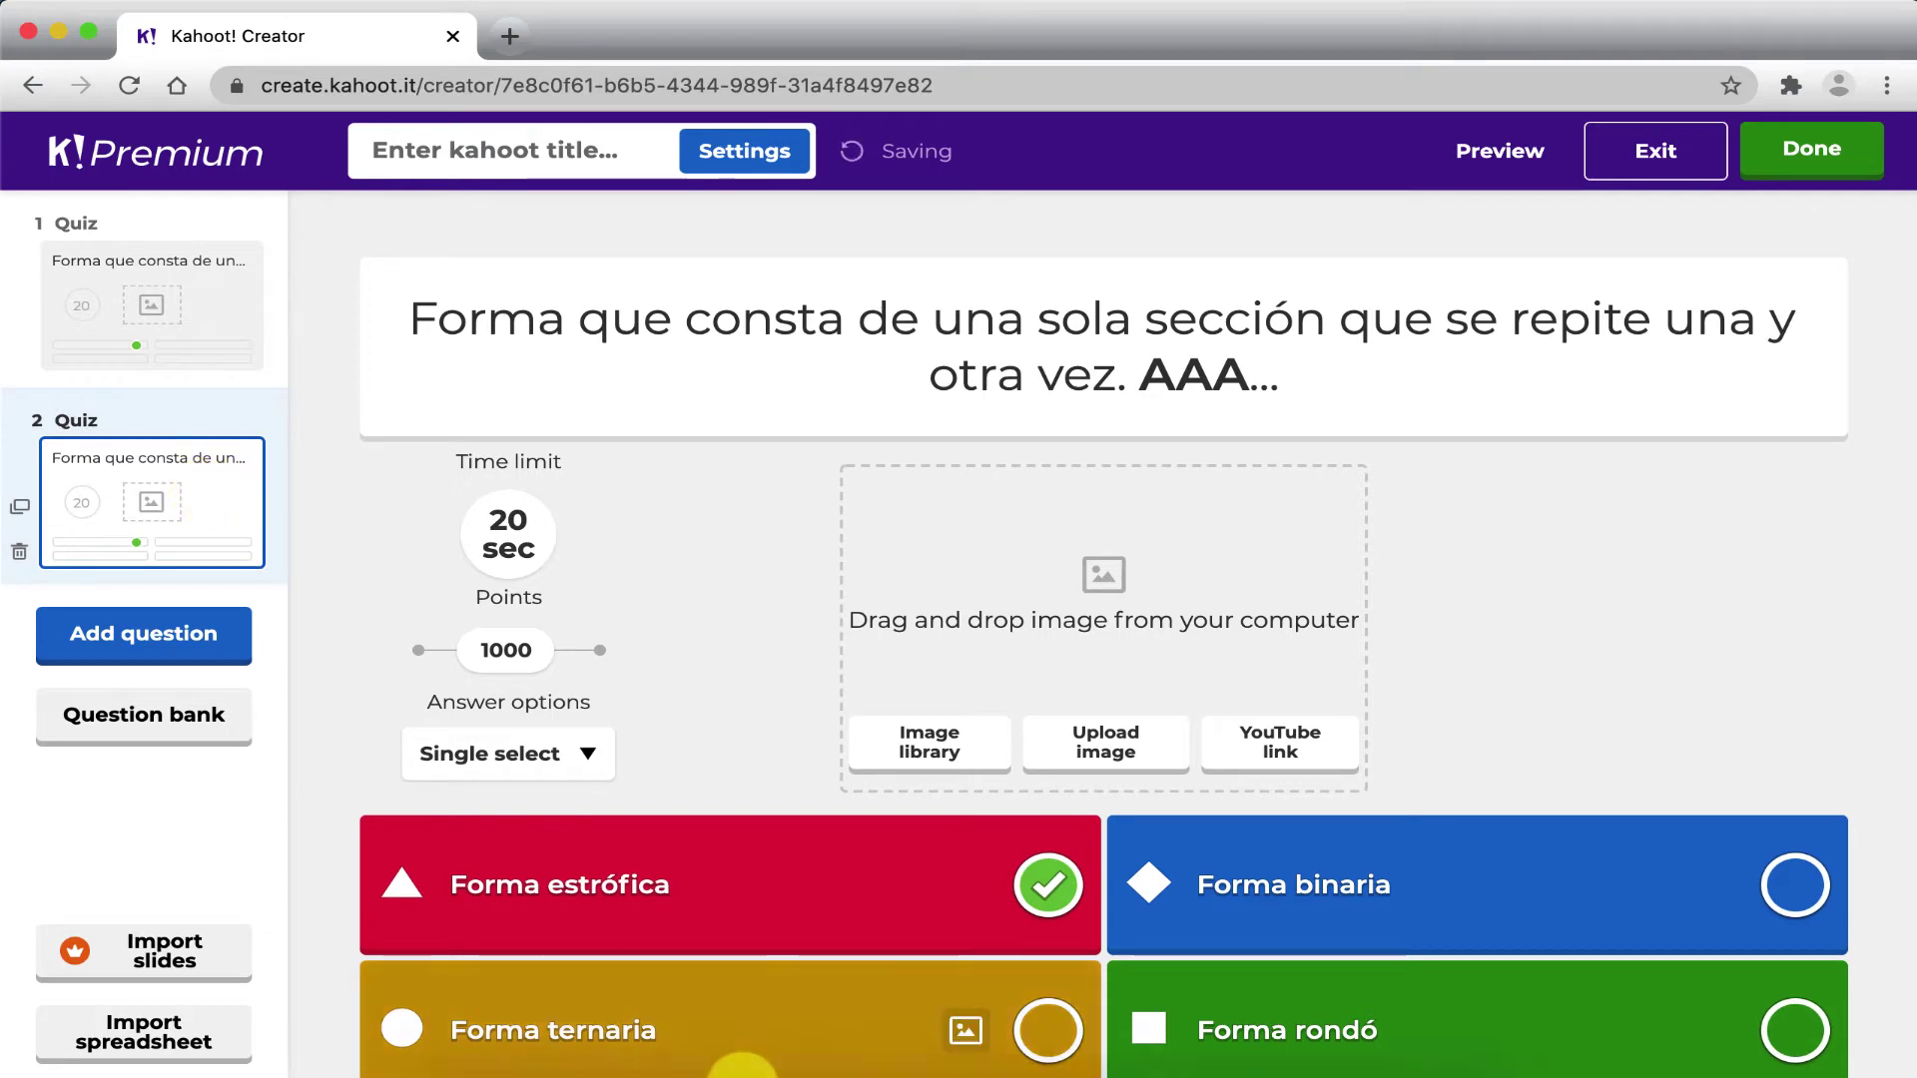
left_click(1305, 1019)
left_click_drag(185, 338, 728, 327)
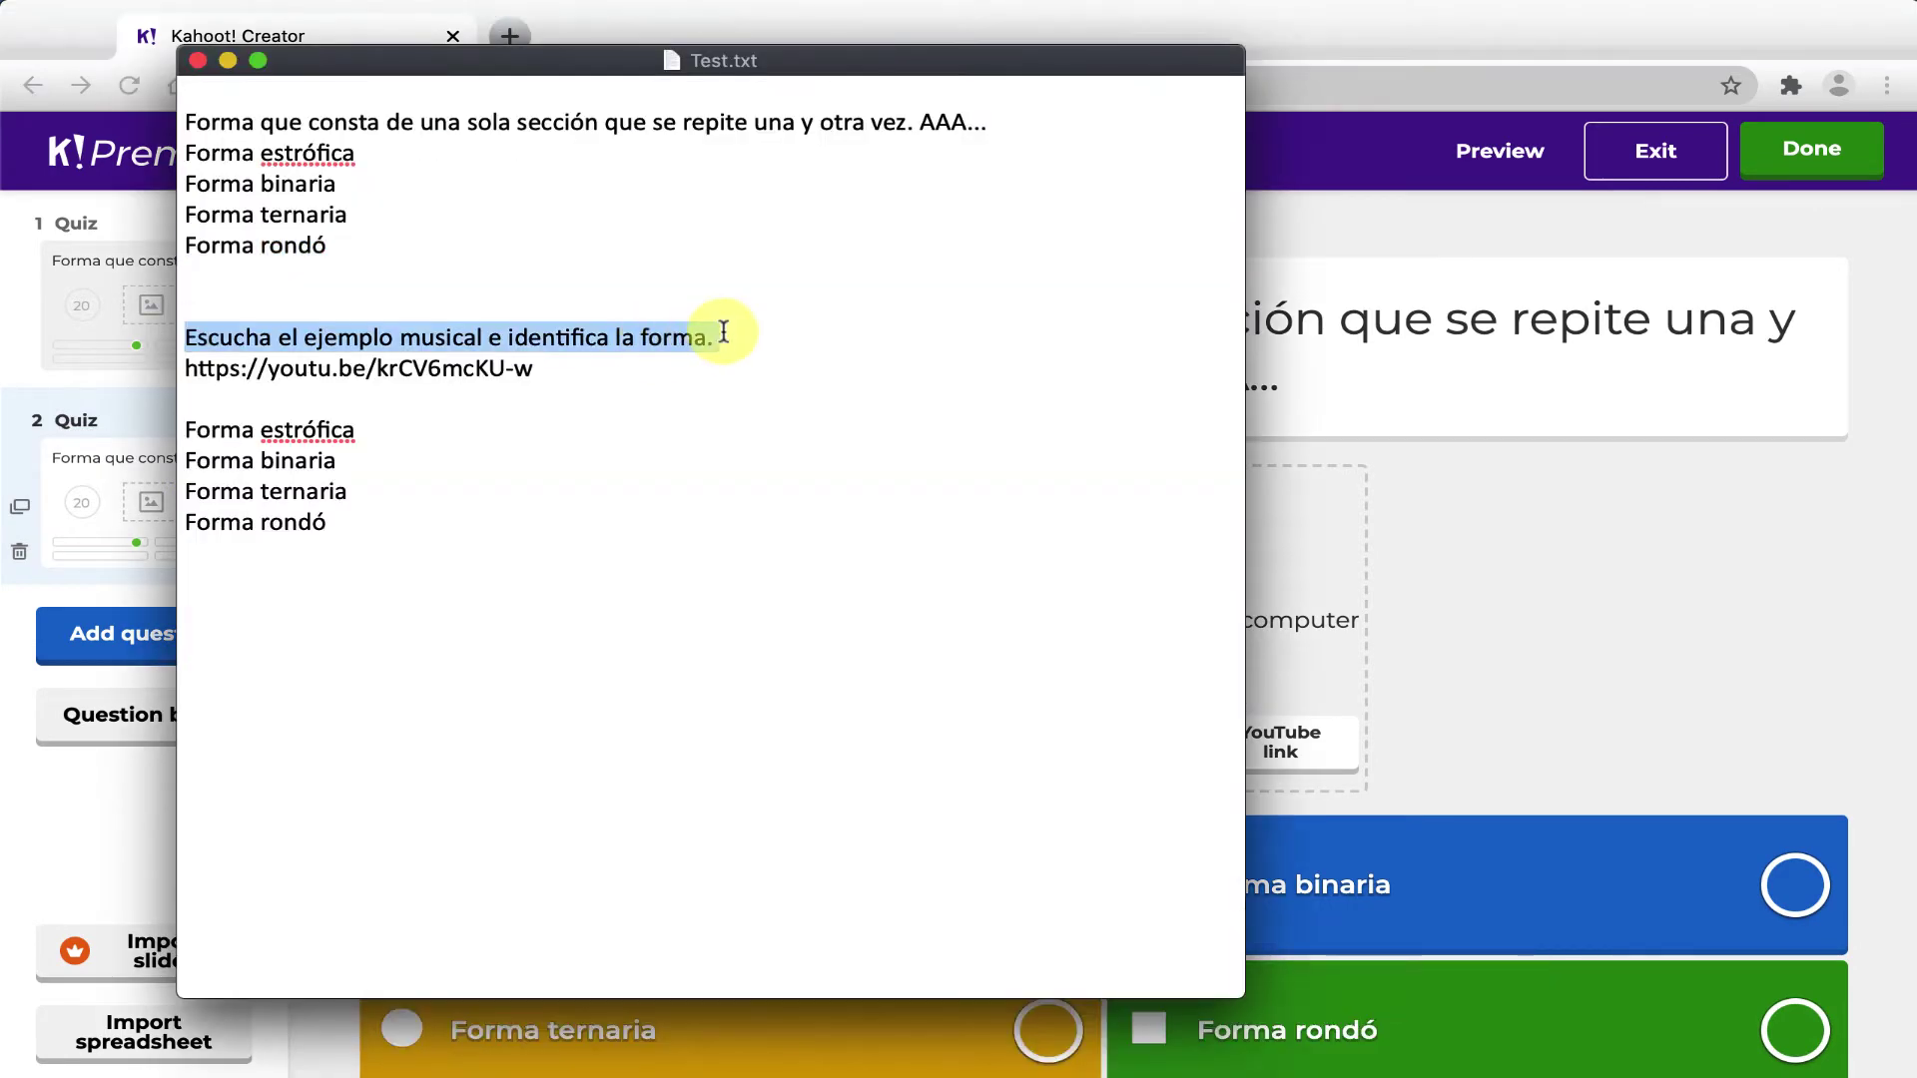
left_click(1597, 329)
left_click(1201, 329)
key("super+a")
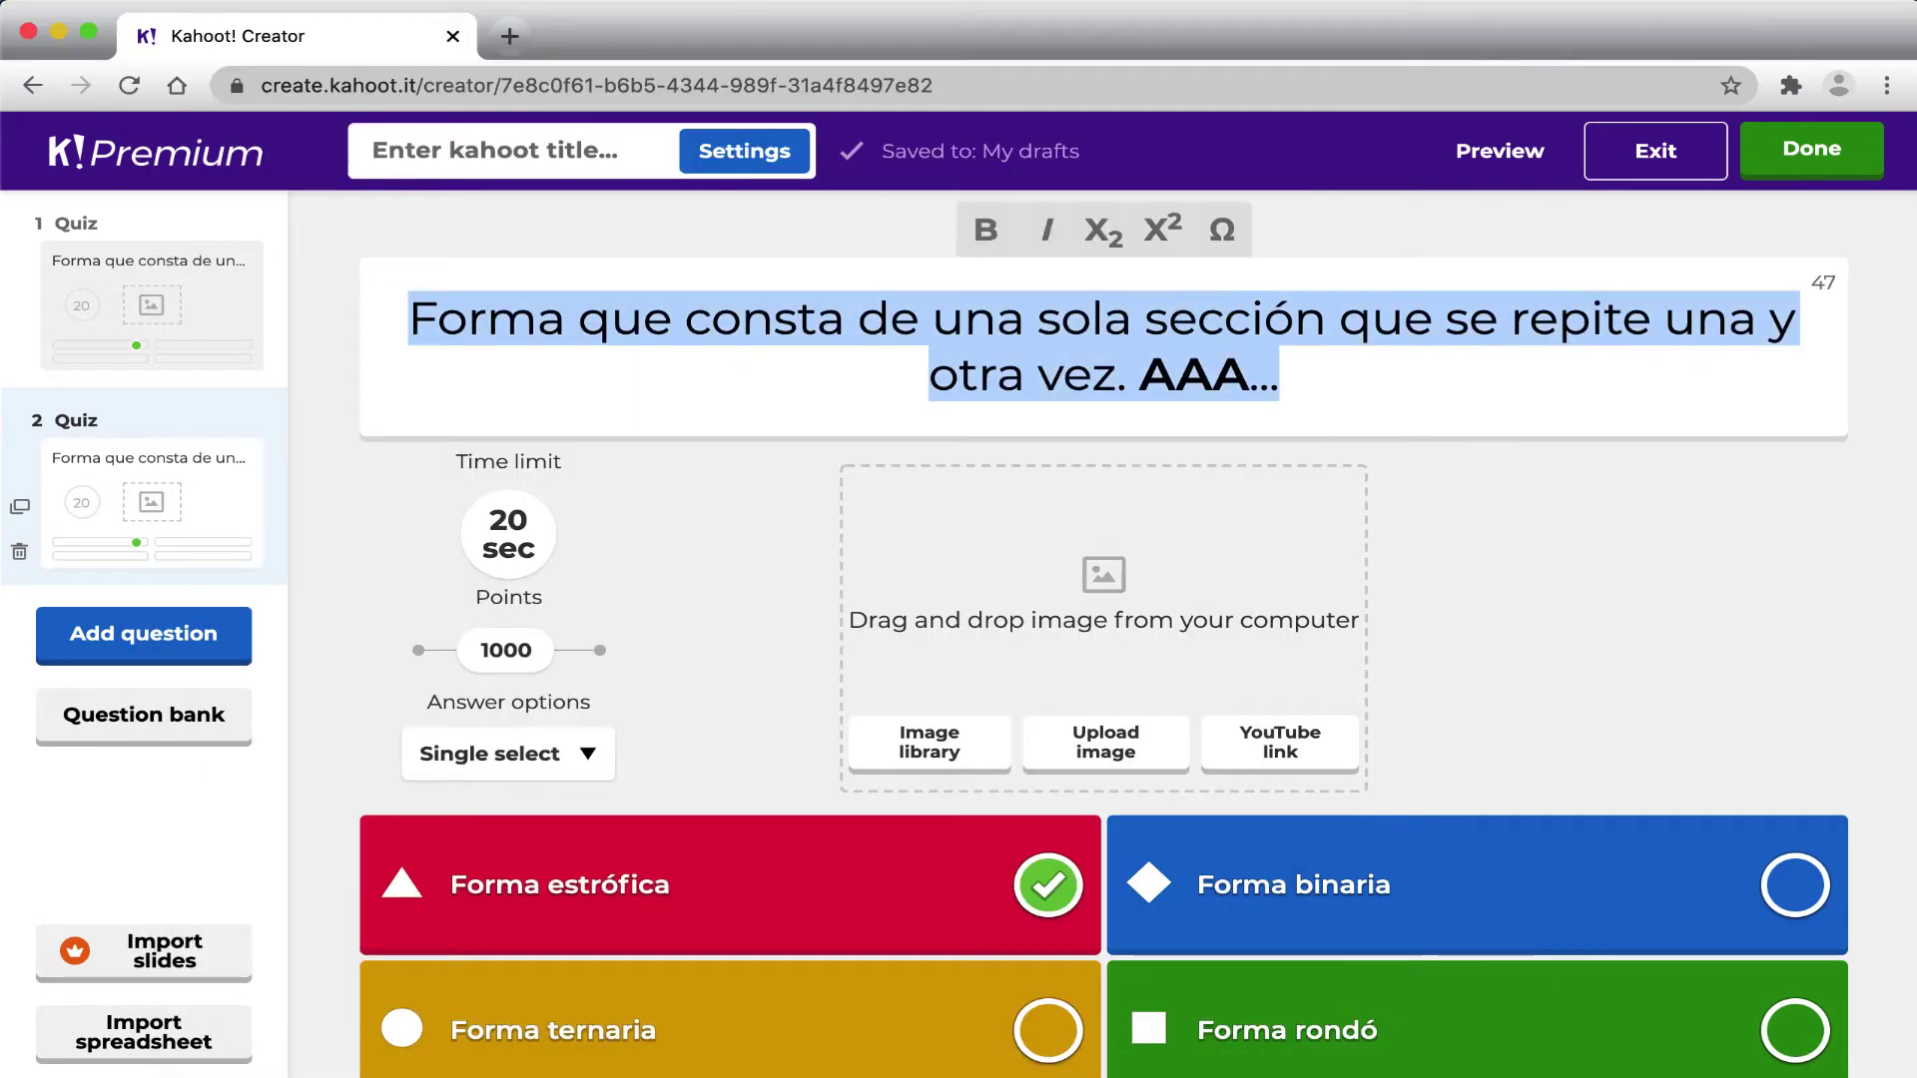
key("BackSpace")
key("super+v")
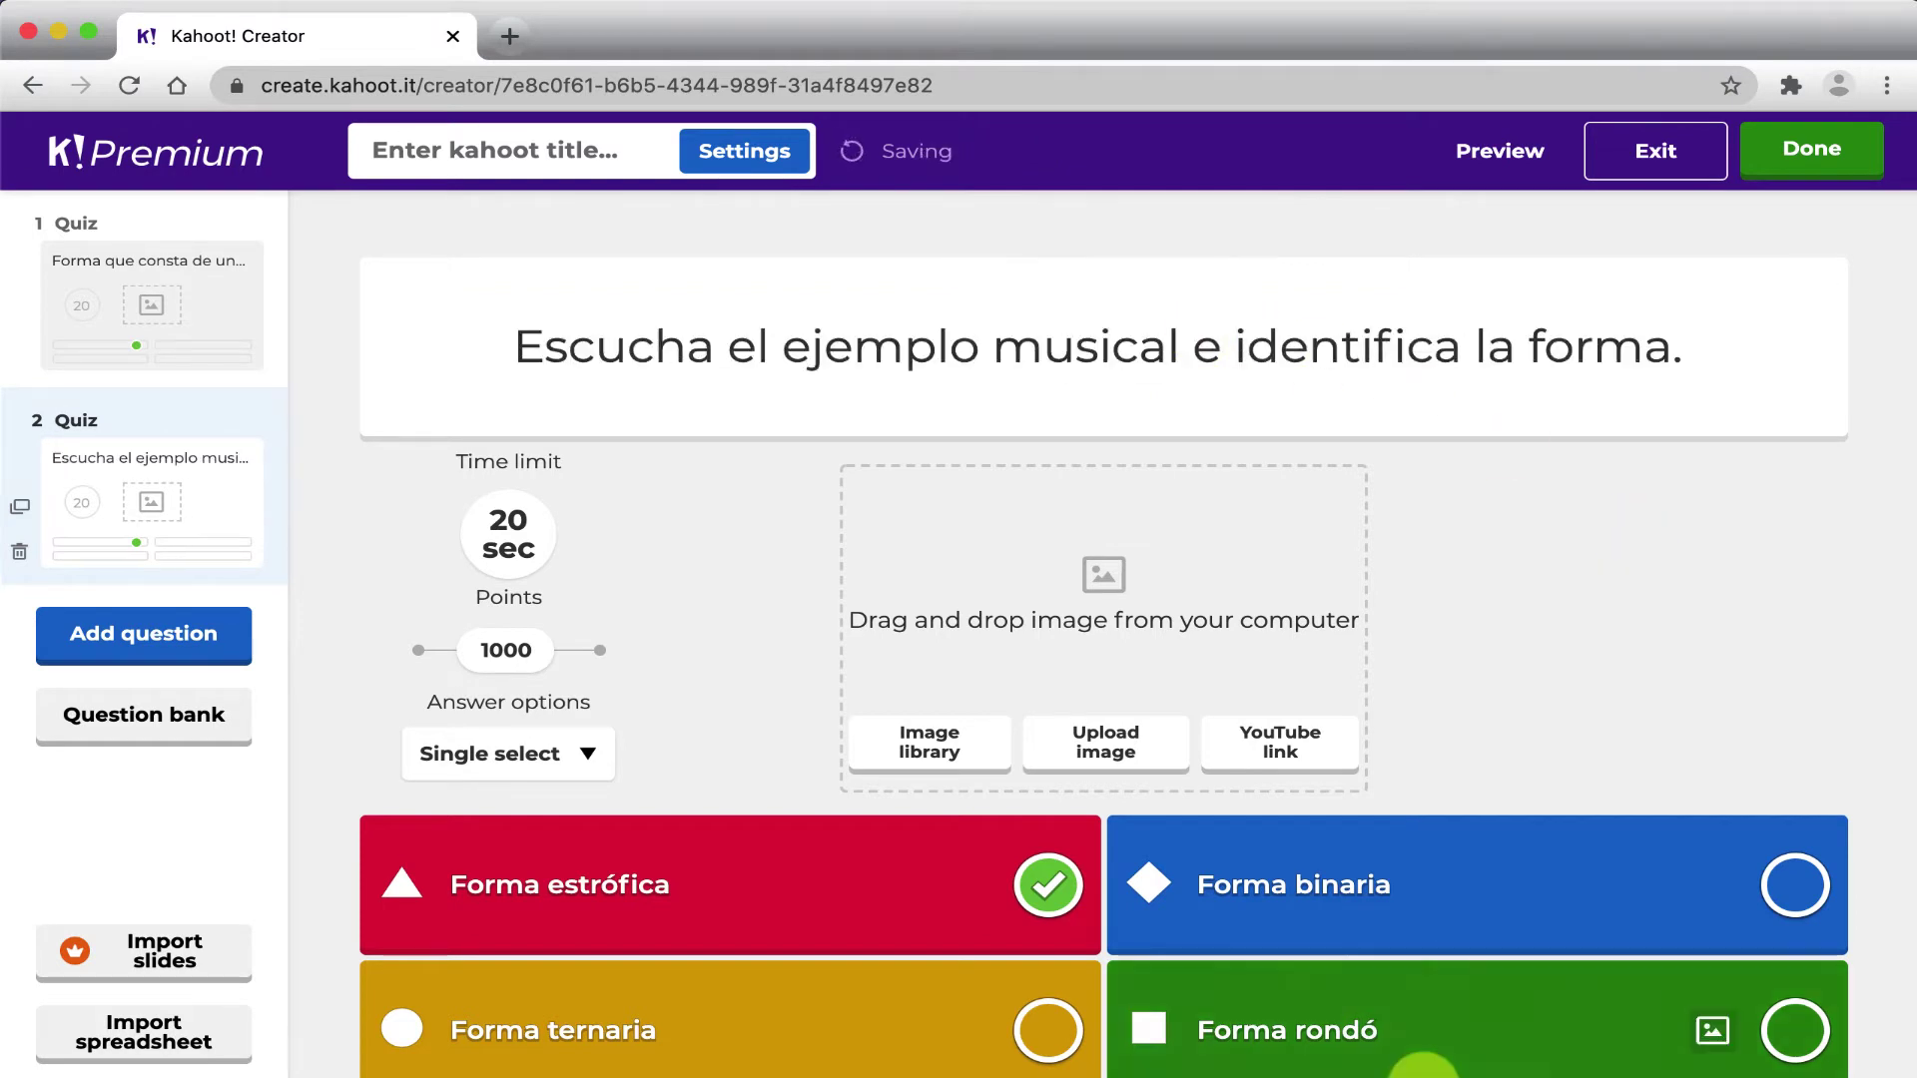
mouse_move(1438, 1009)
left_click(1301, 1018)
left_click_drag(547, 368, 186, 370)
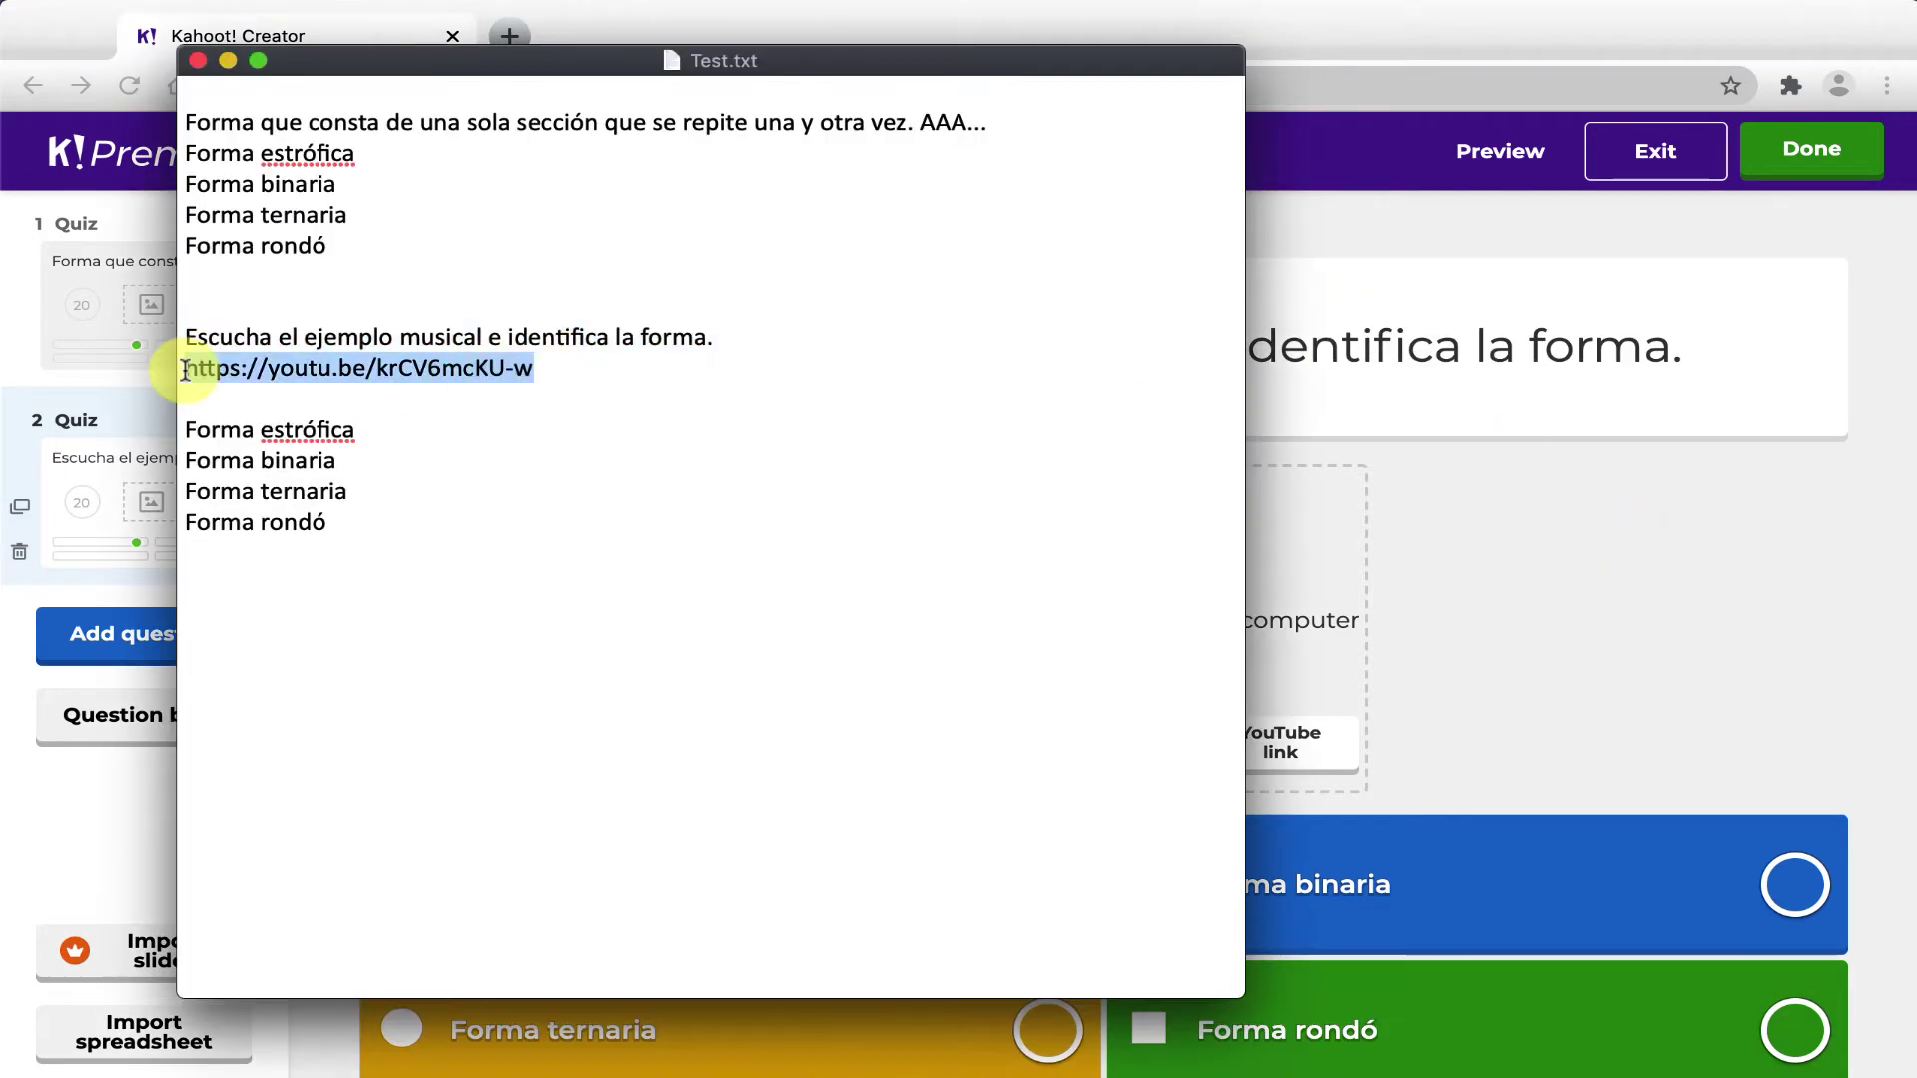
left_click(1486, 664)
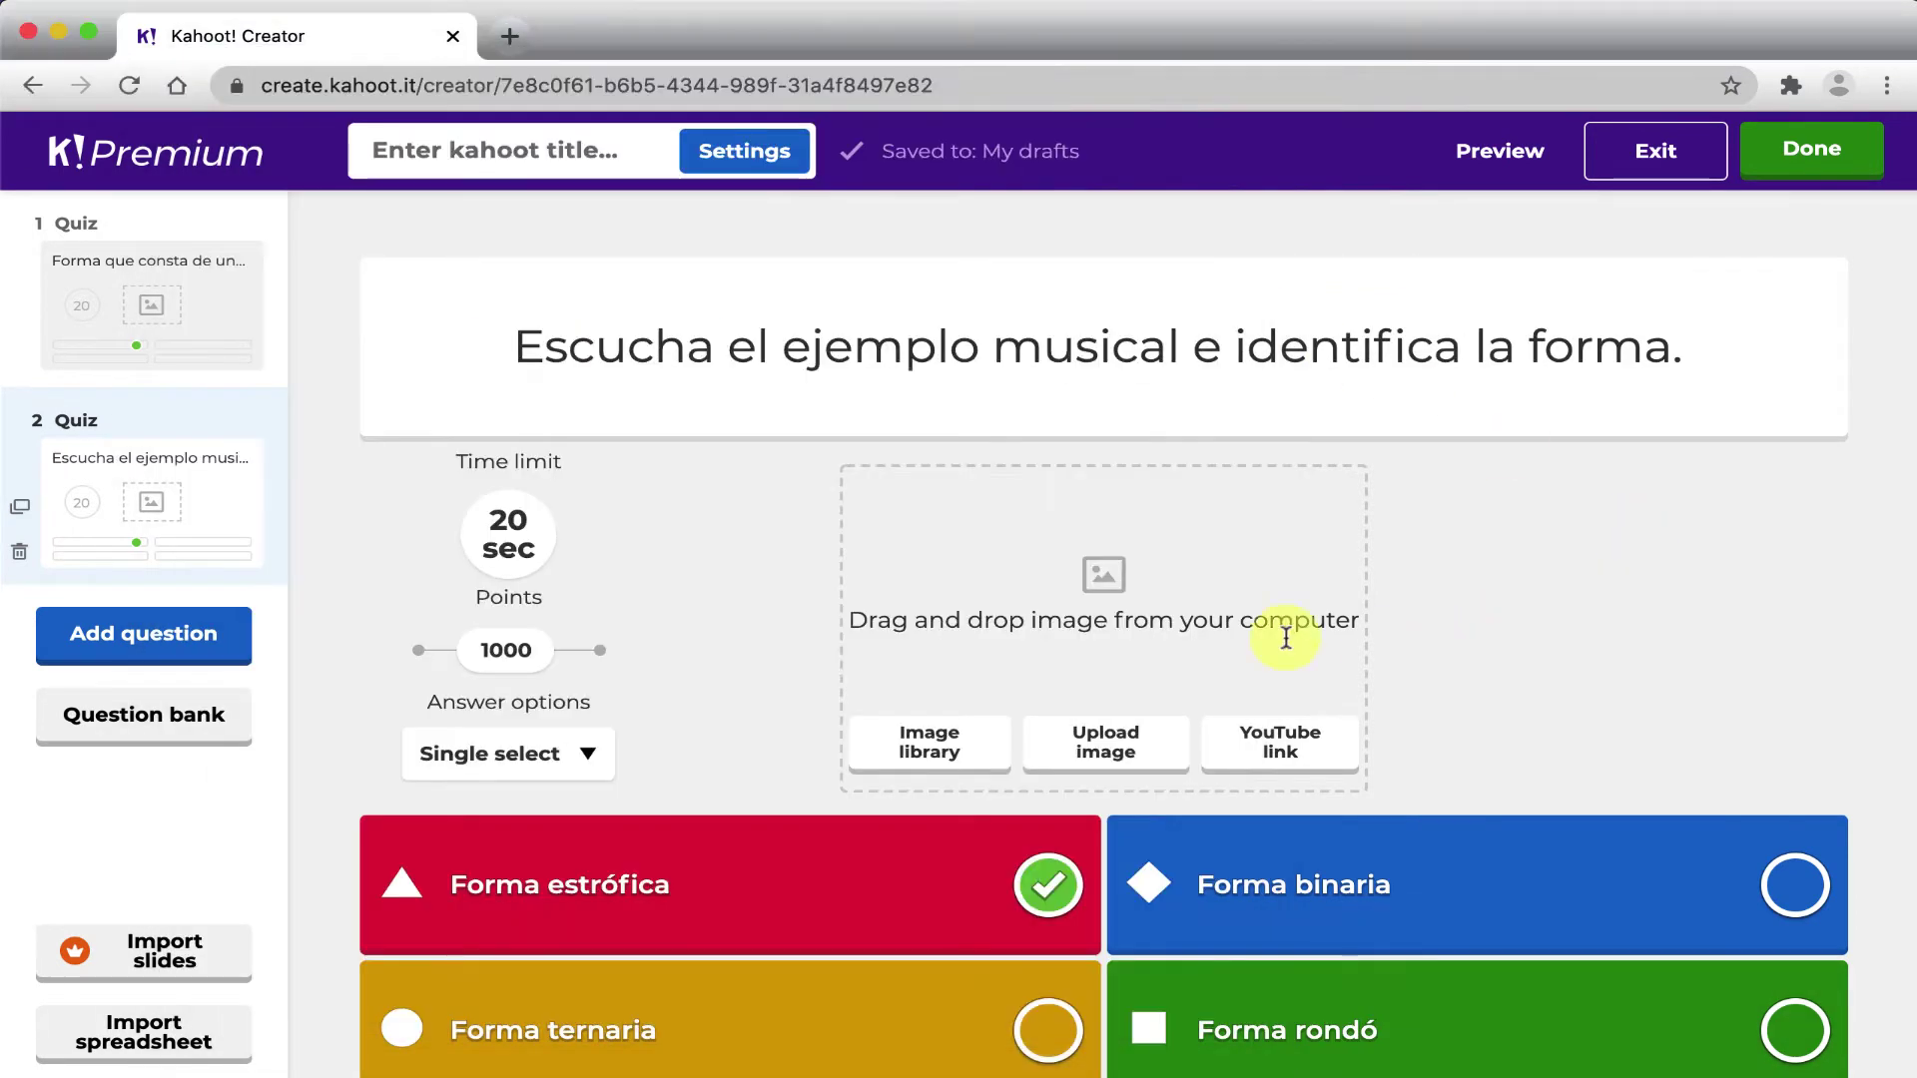
left_click(1303, 747)
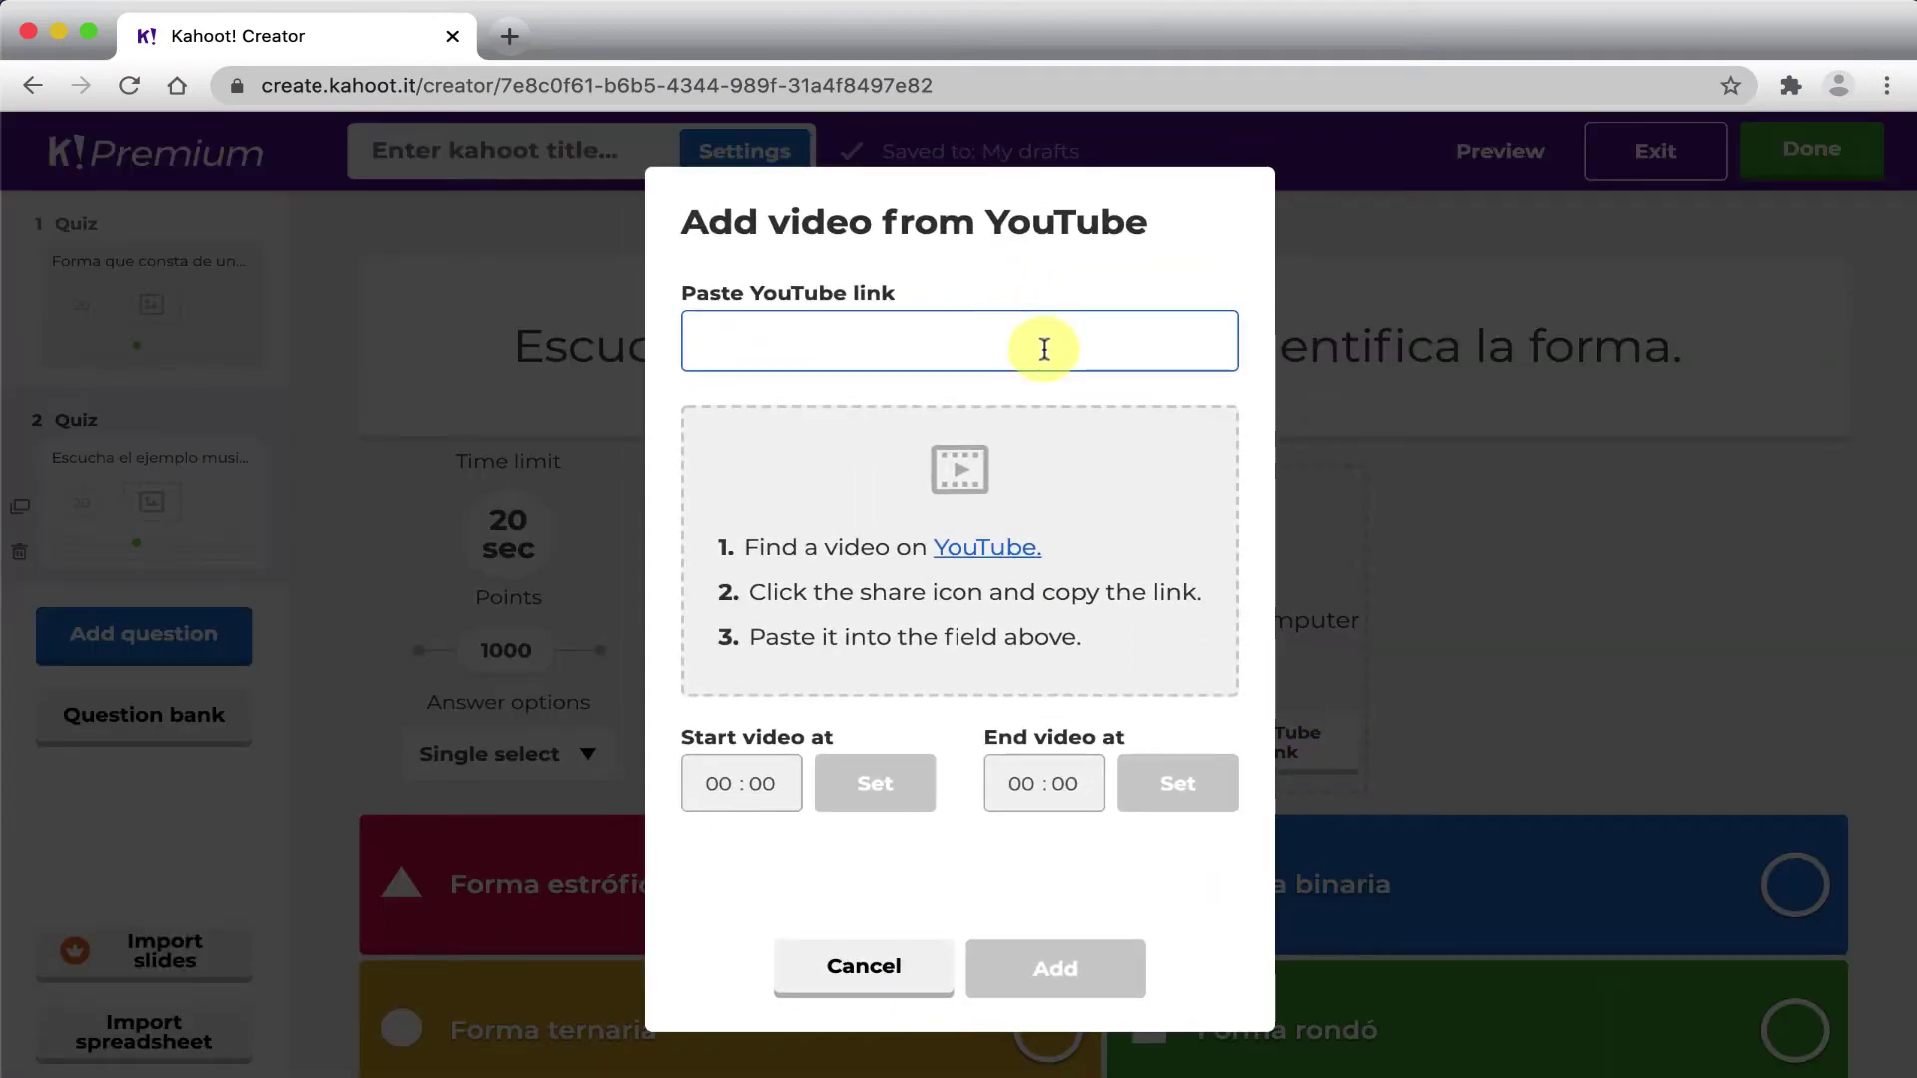
key("super+v")
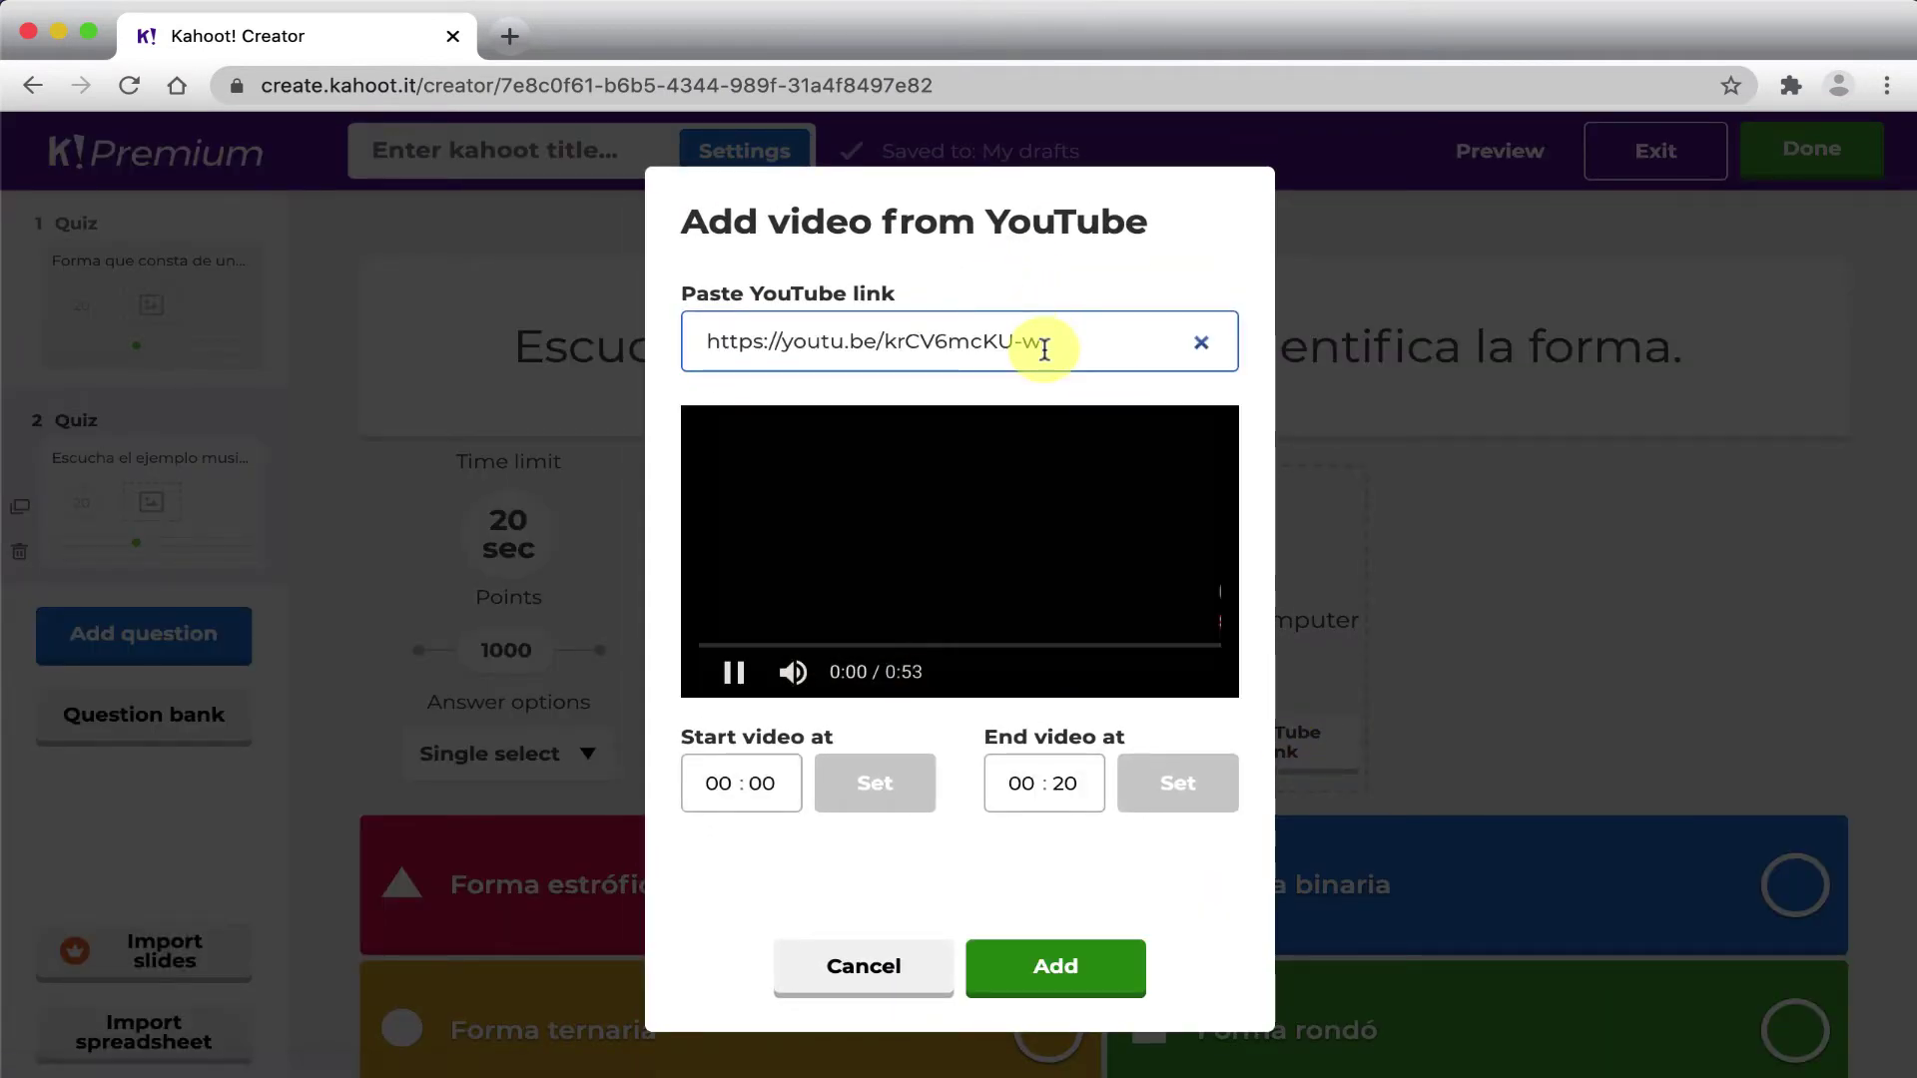
Set the YouTube video to start at 00:03 and add it to the second question
left_click(739, 679)
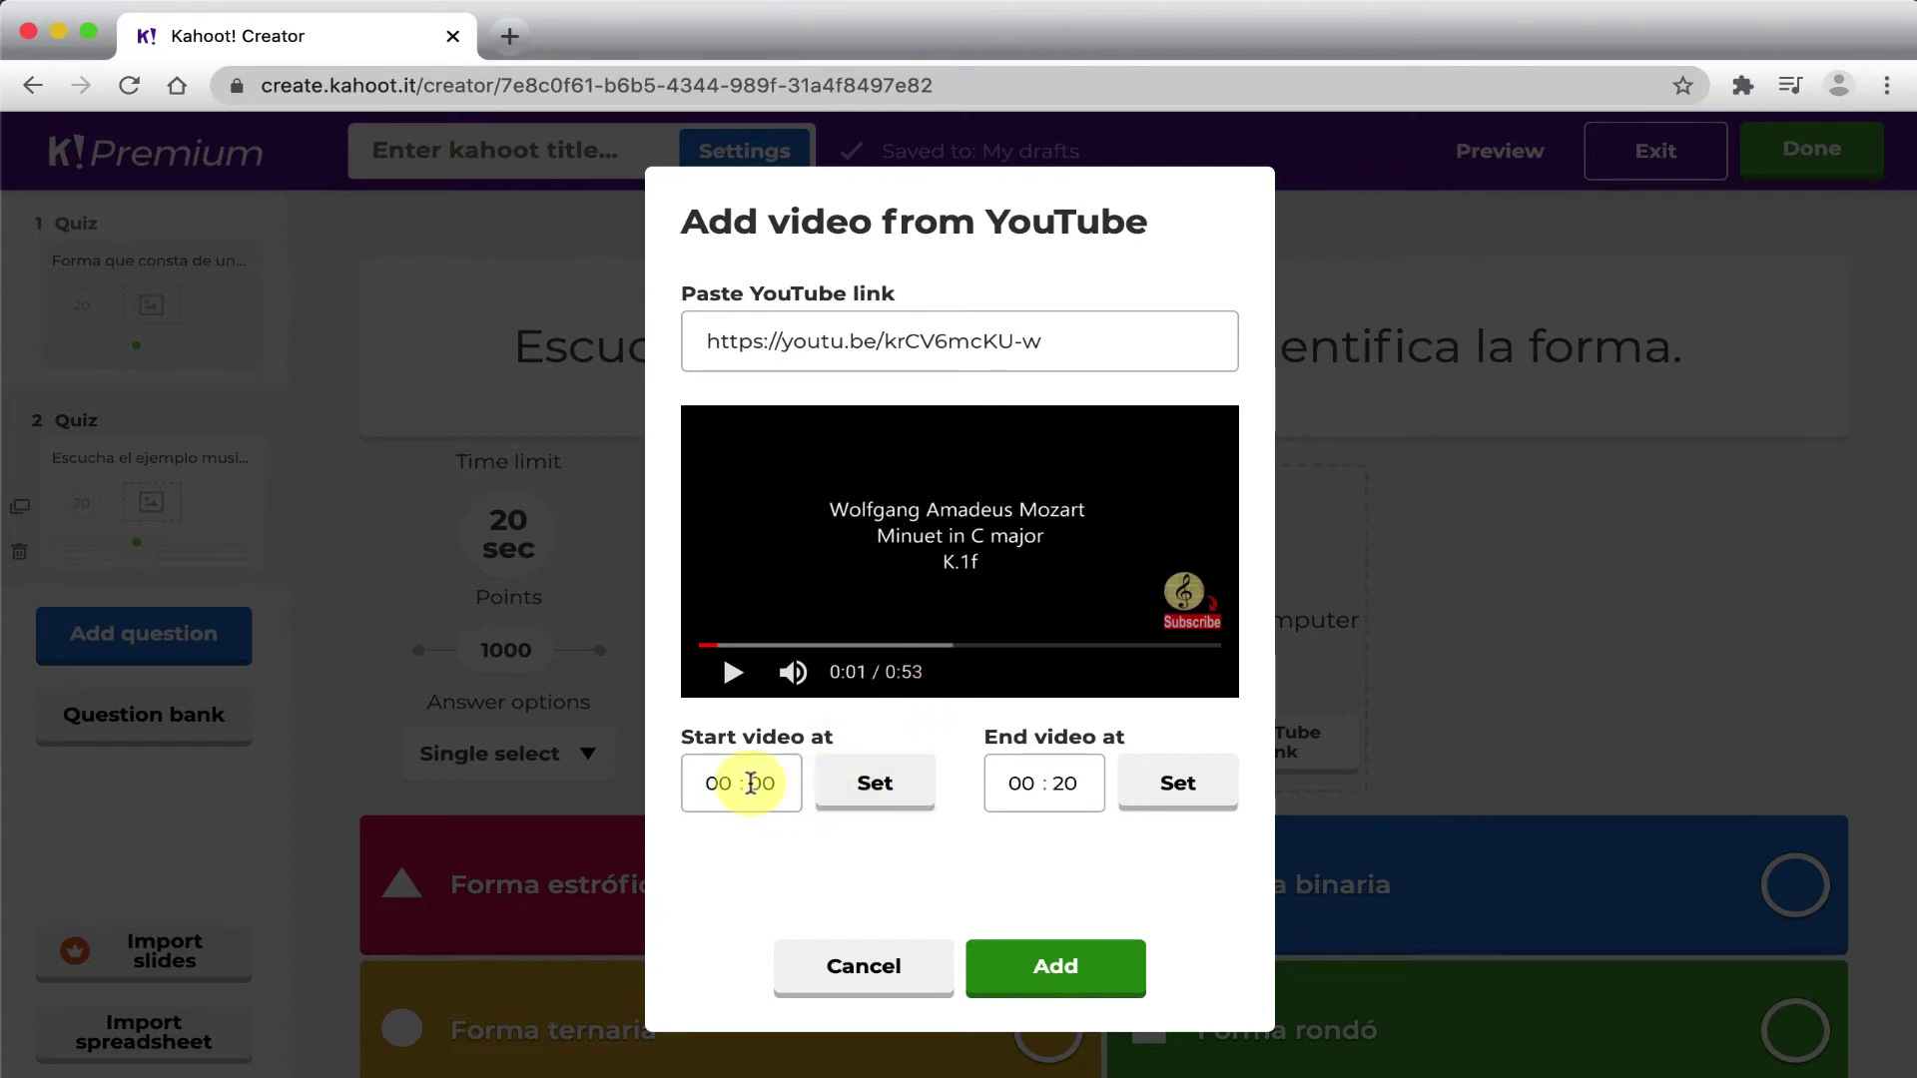
left_click(751, 782)
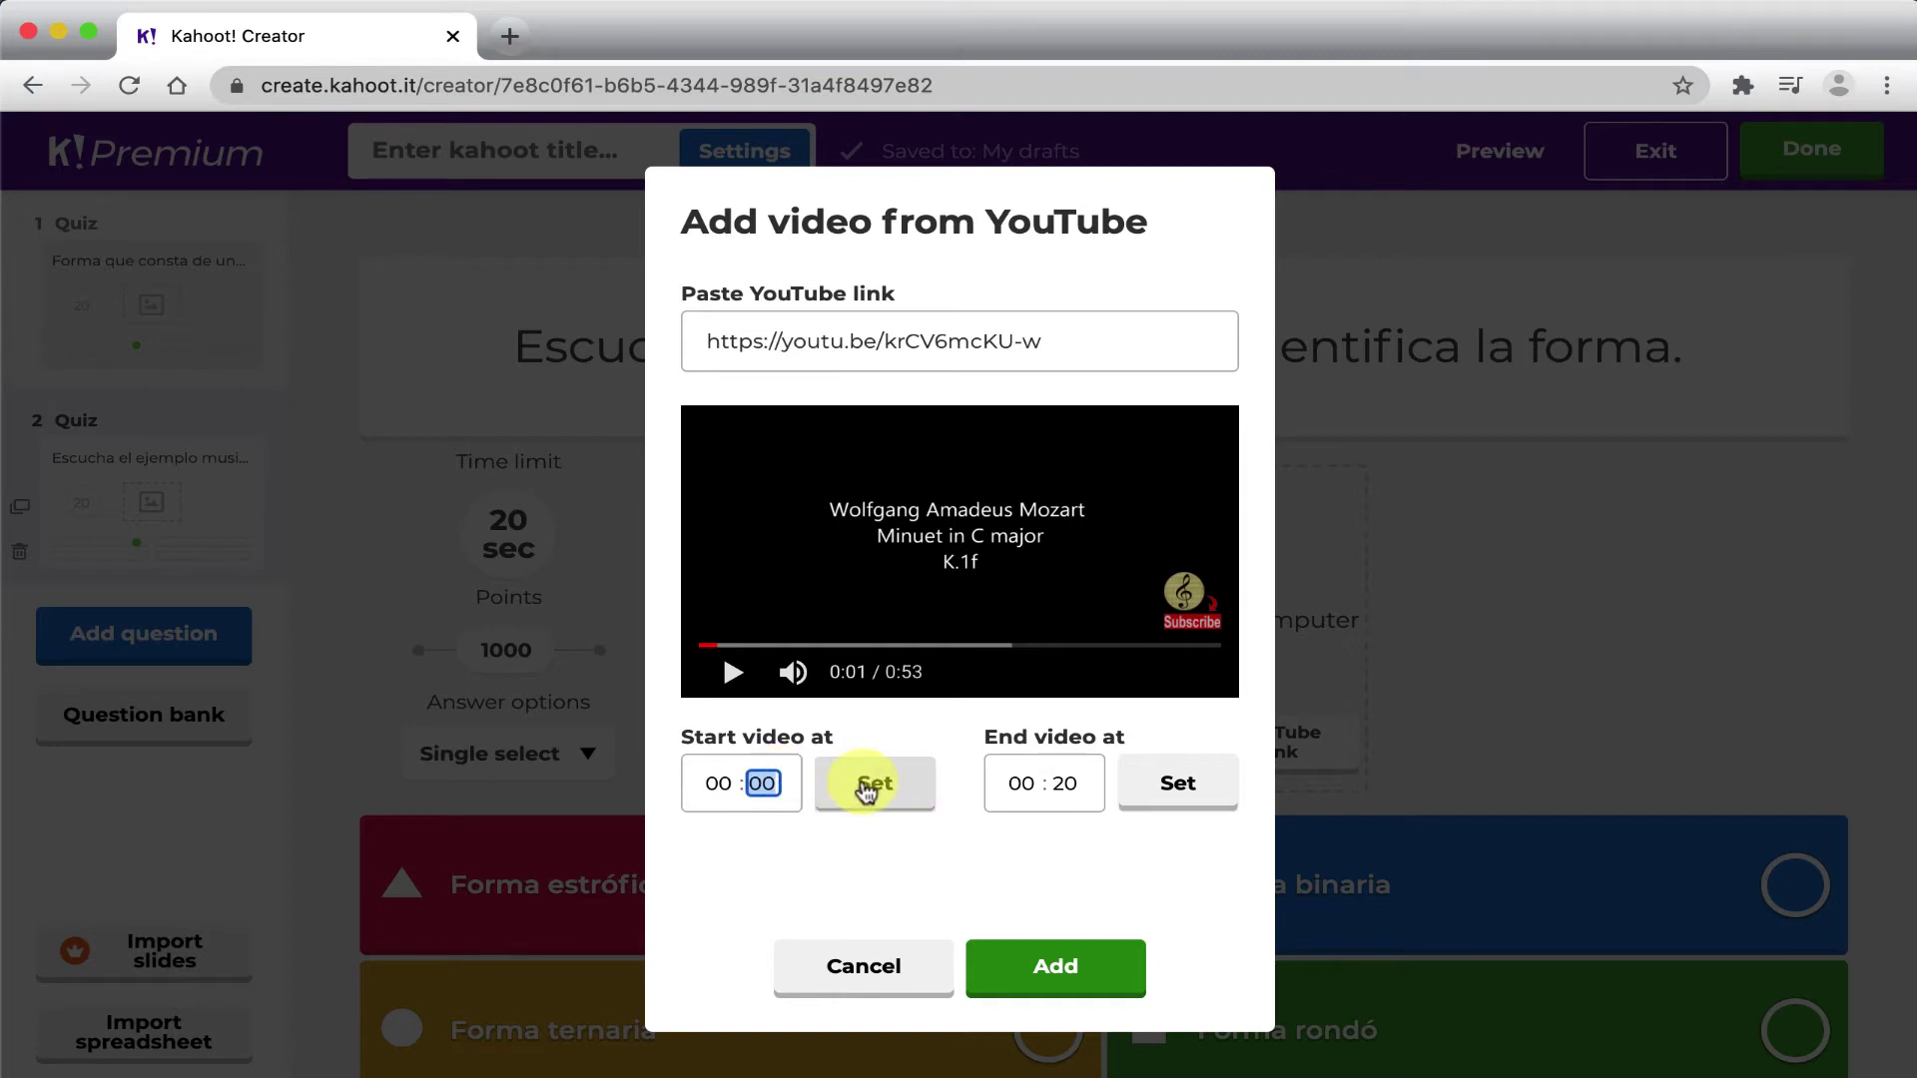
left_click(1076, 967)
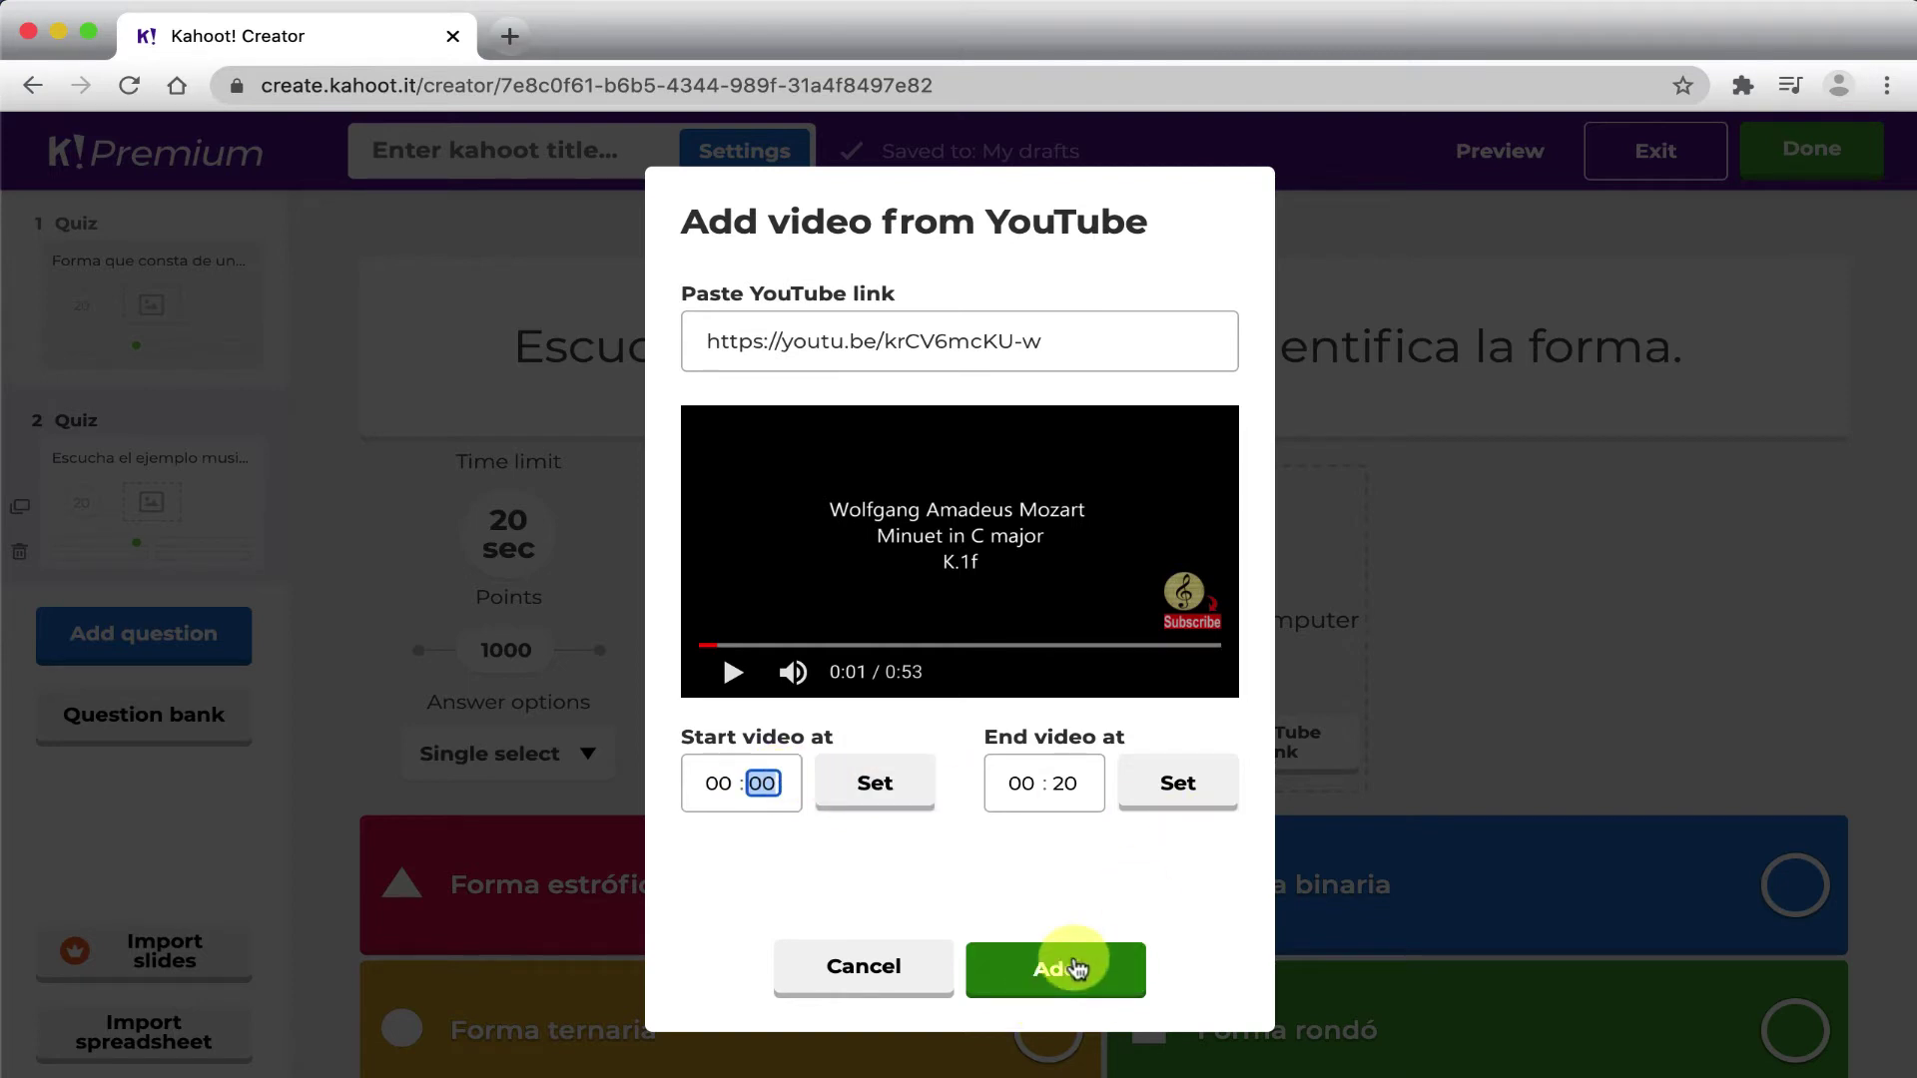
left_click(714, 663)
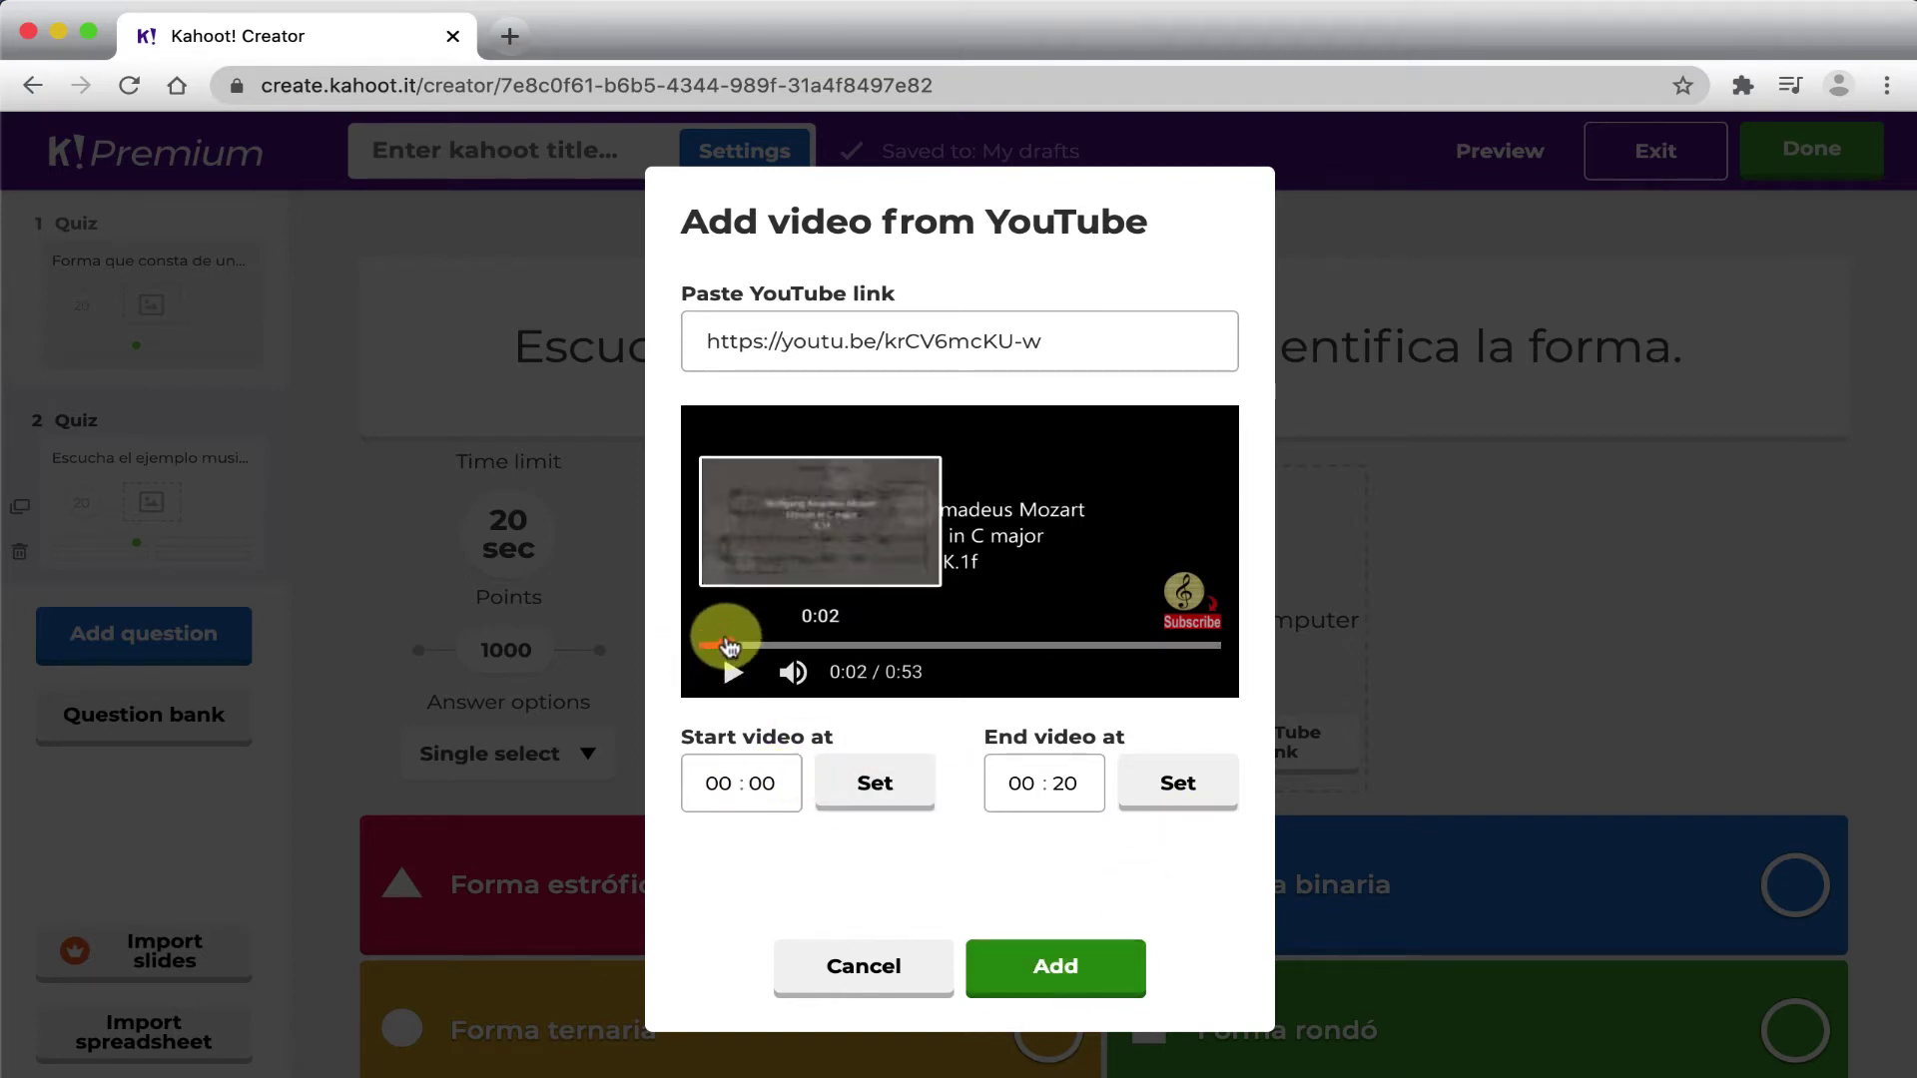
left_click(762, 783)
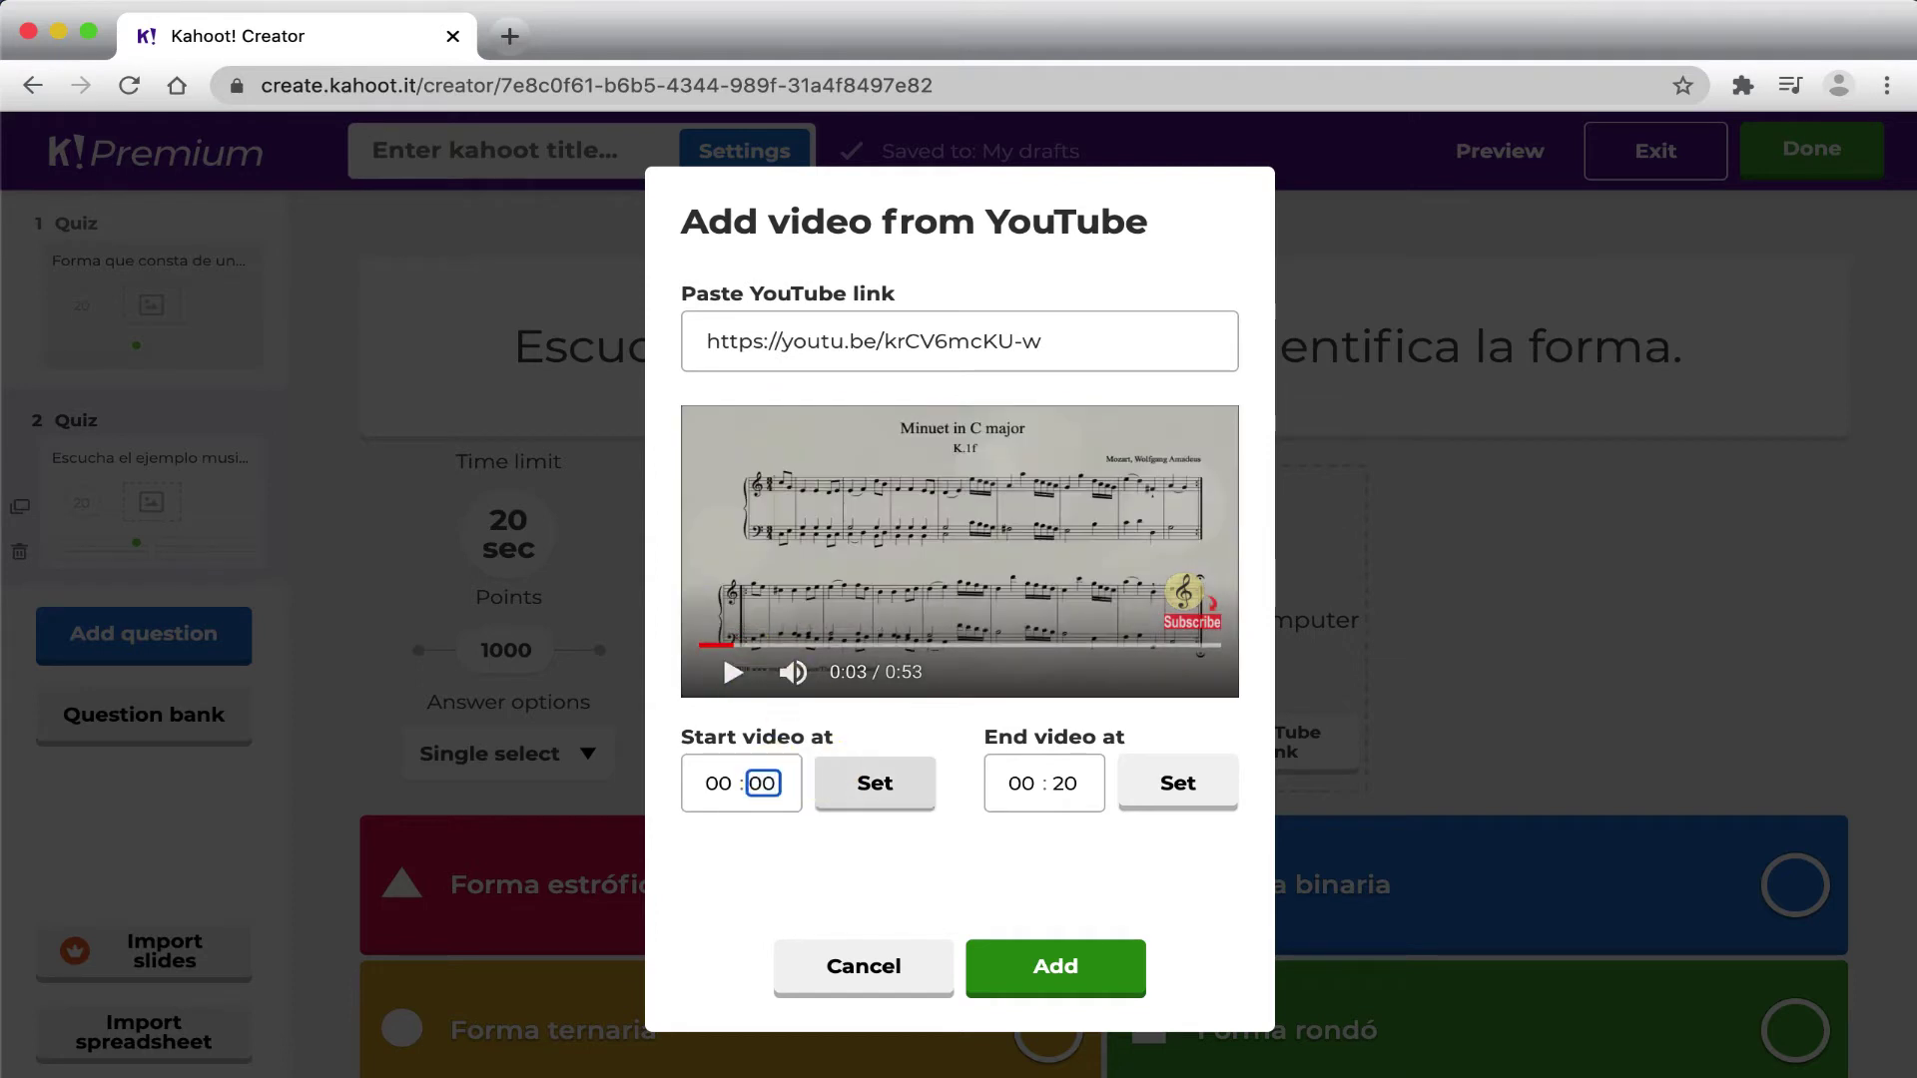
left_click(882, 794)
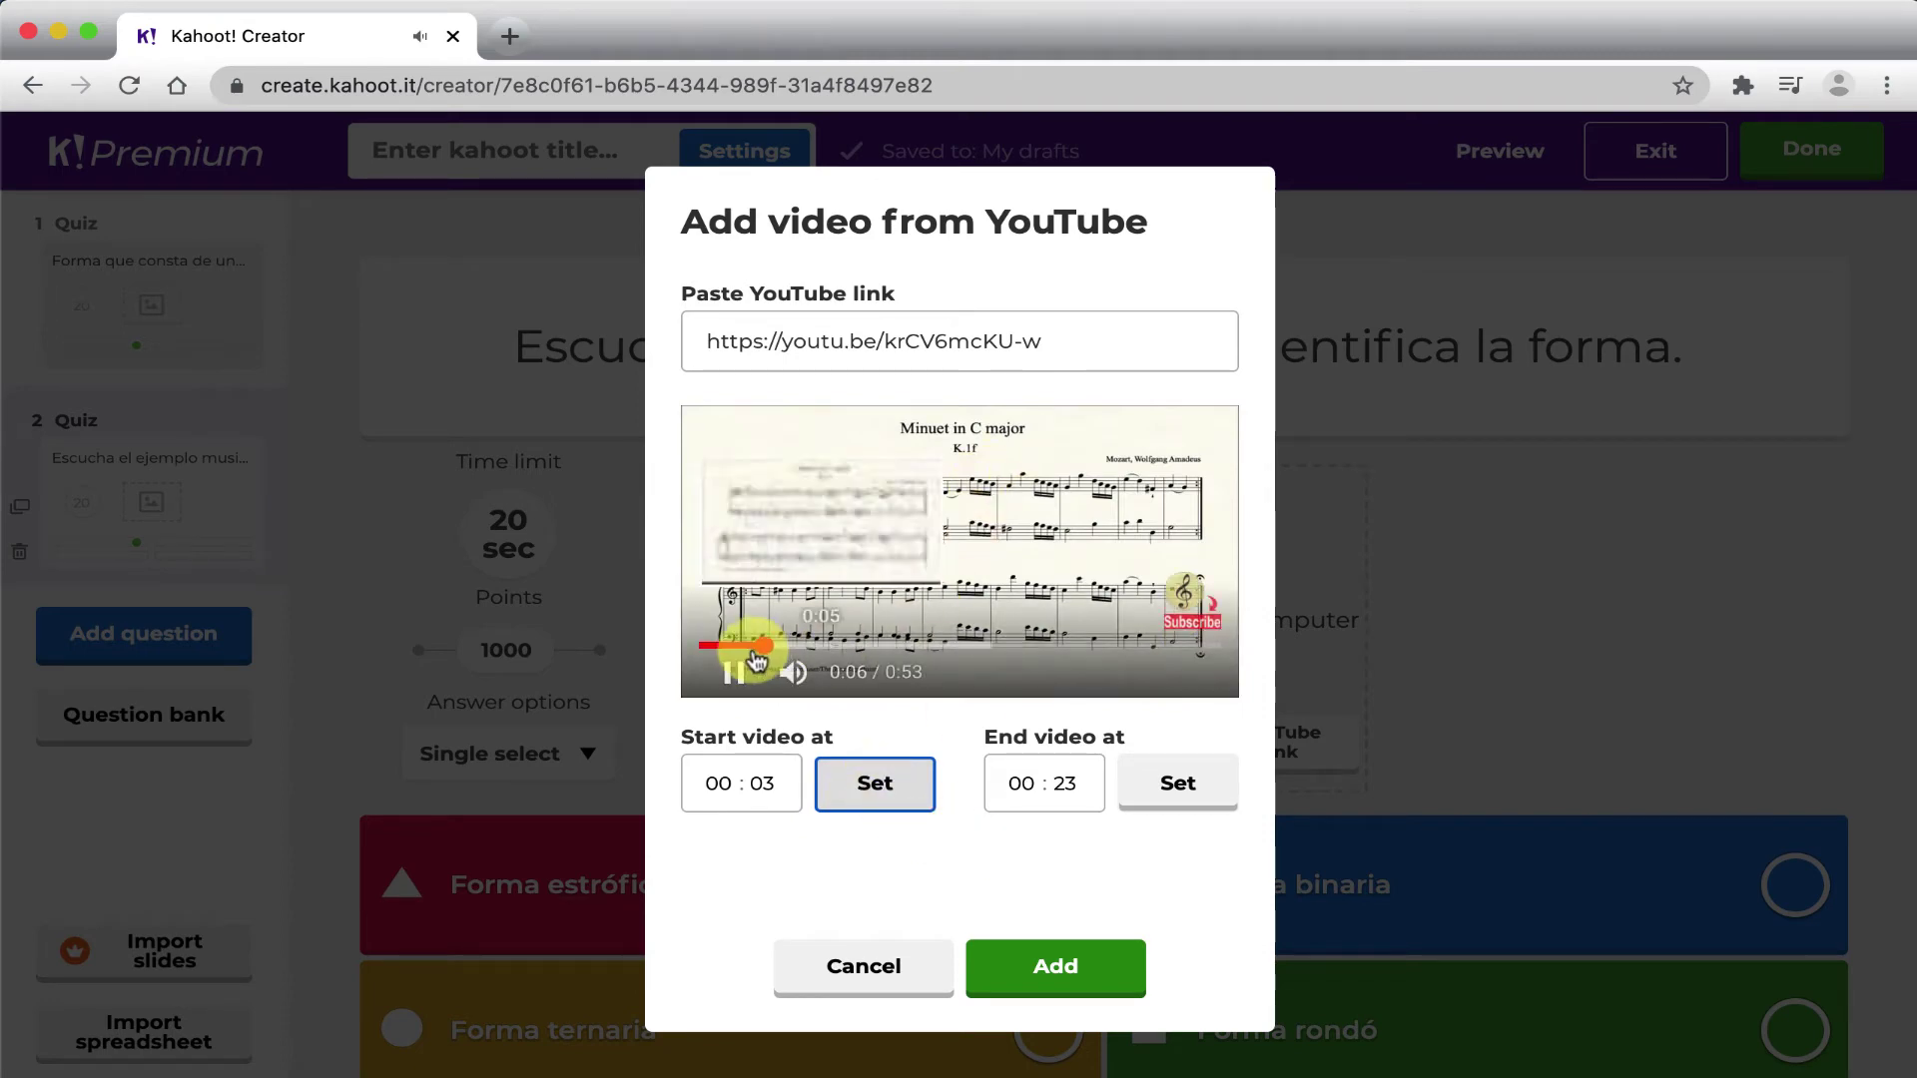
left_click(729, 677)
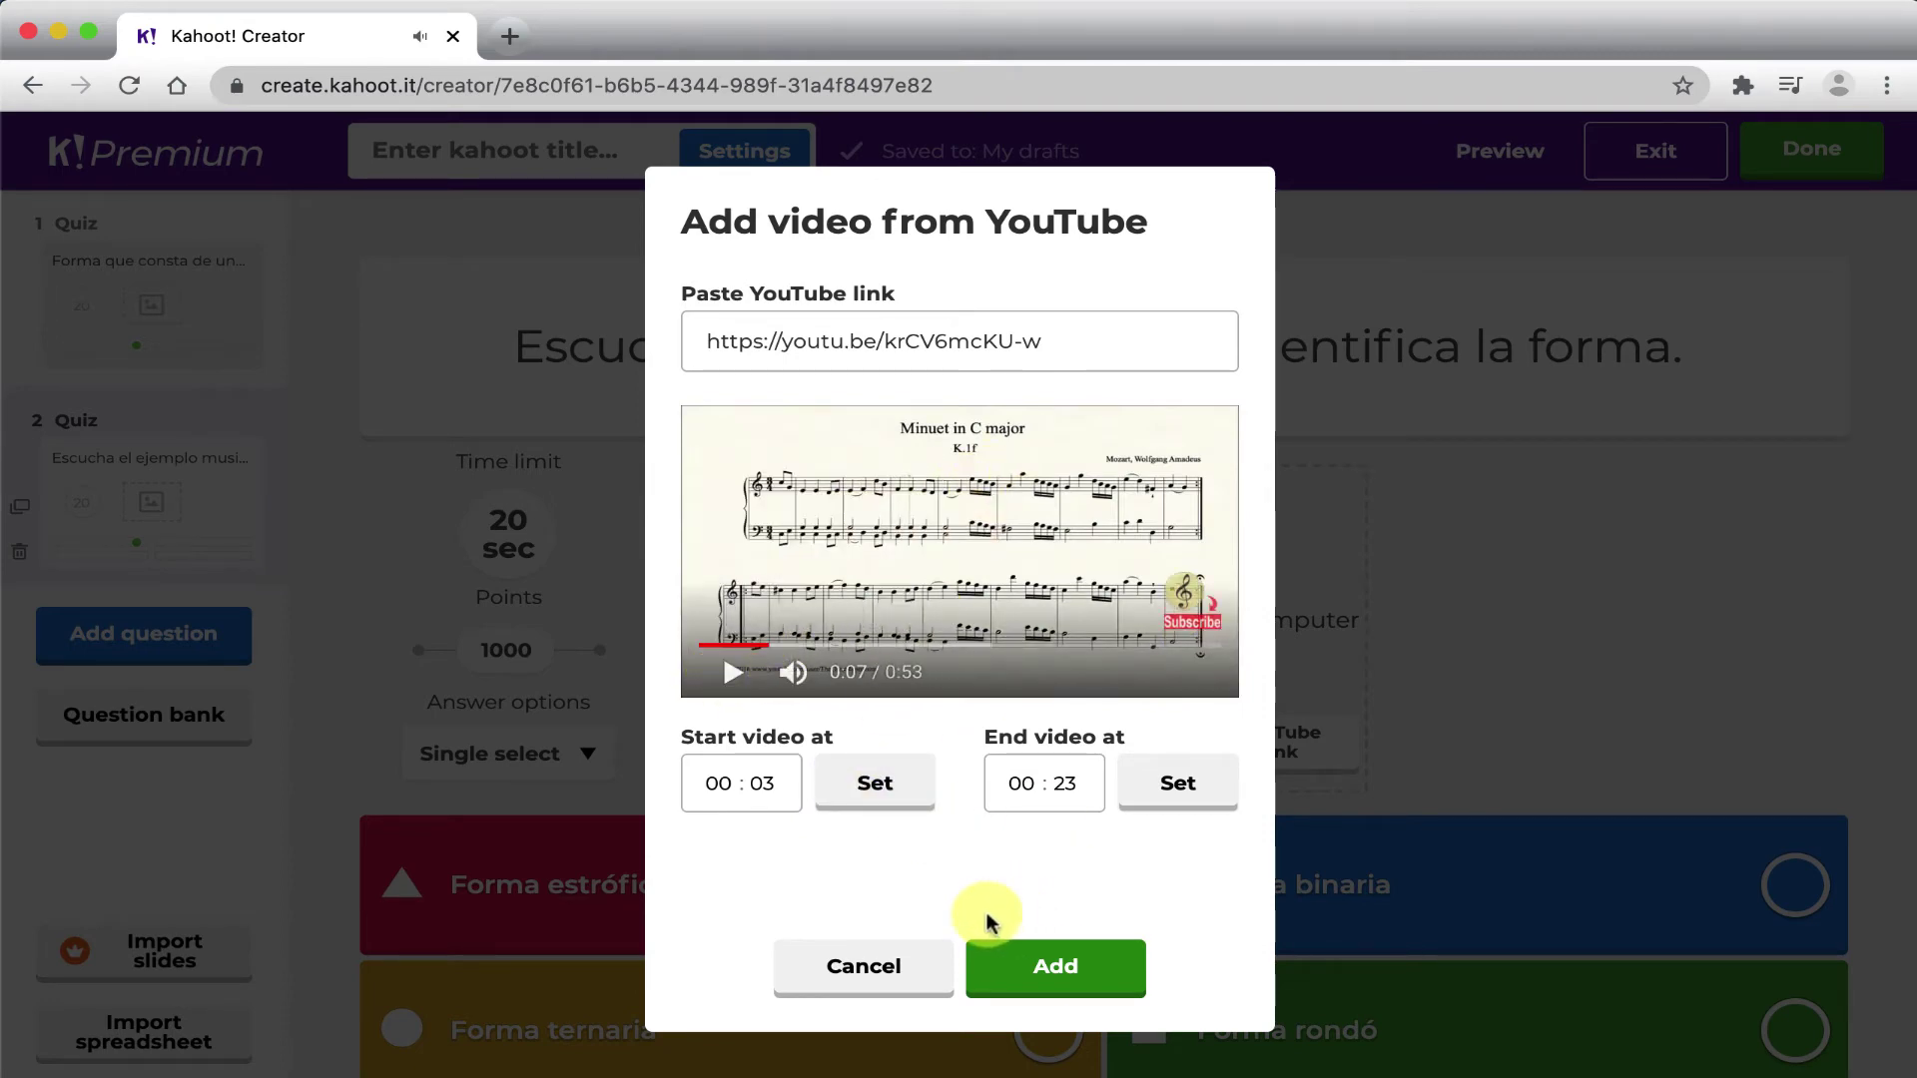
left_click(1053, 963)
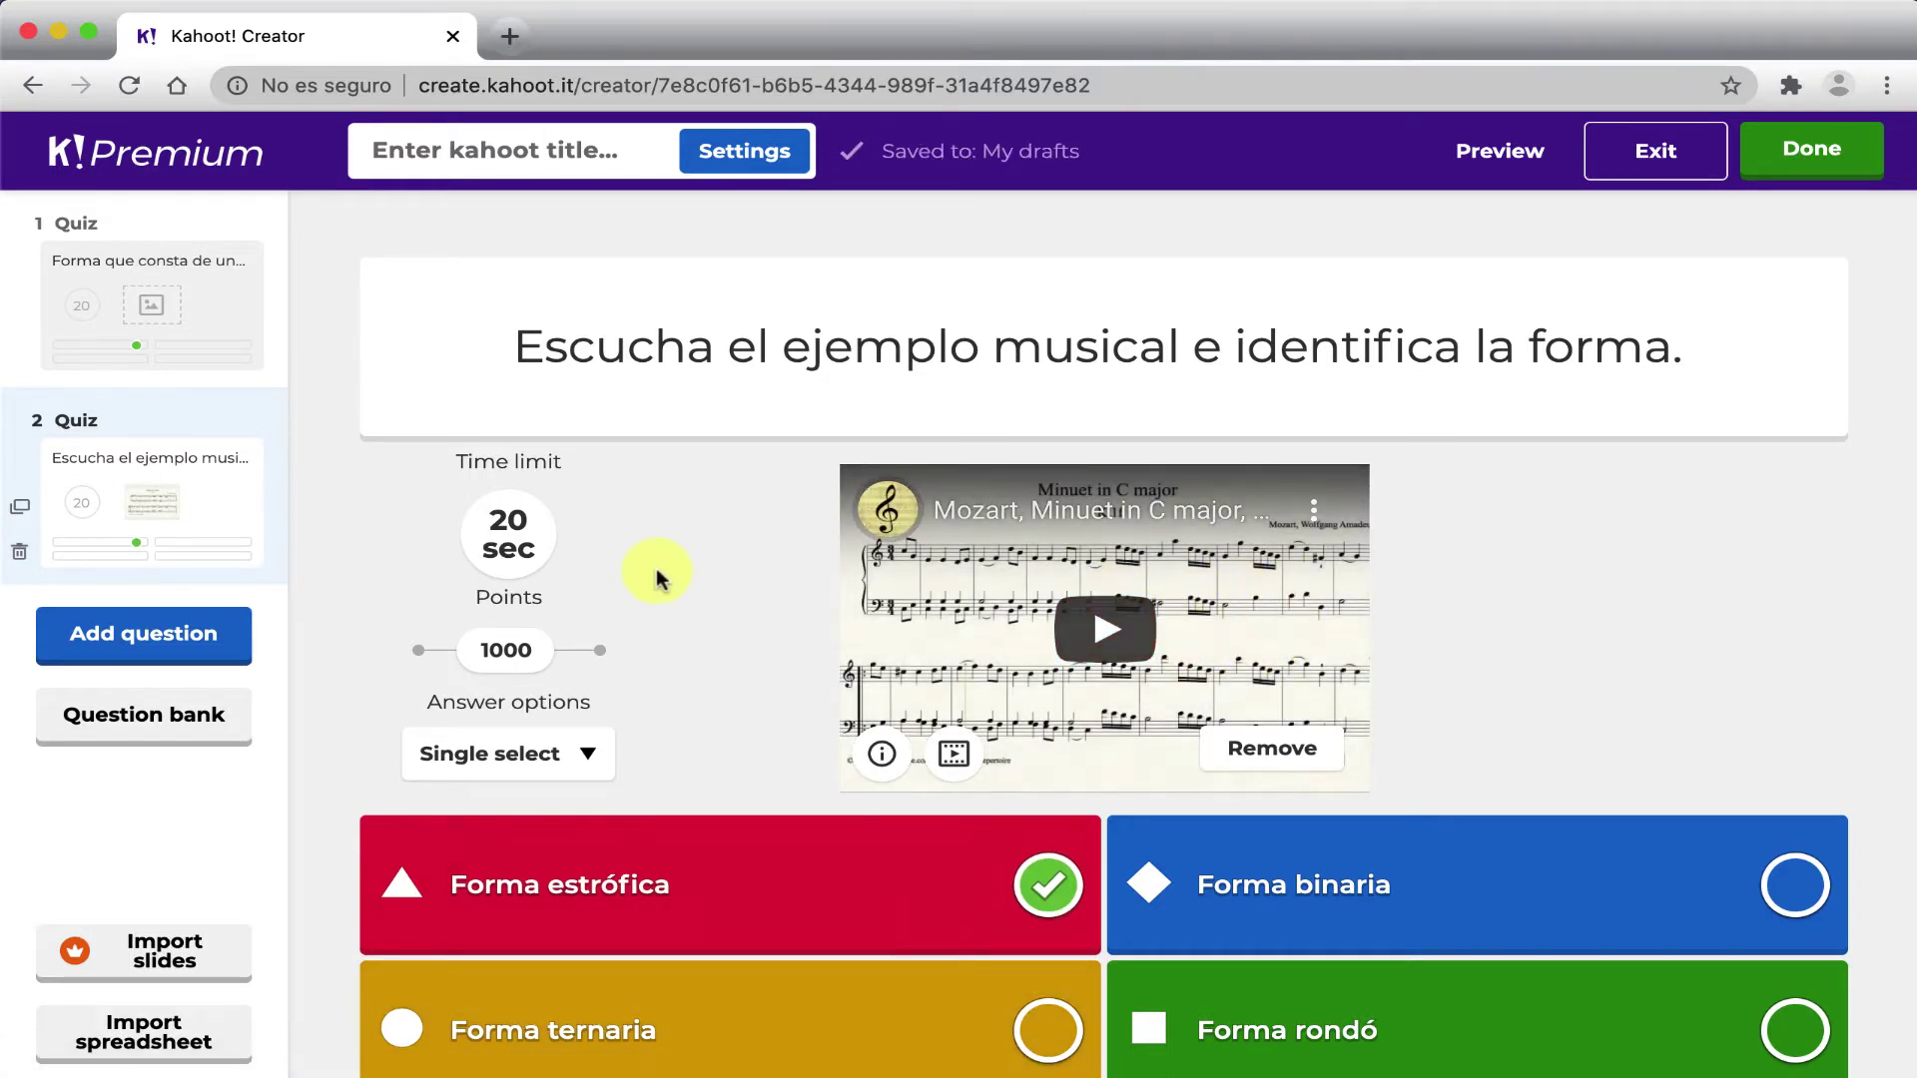
Set the second question's time limit to 60 seconds and mark "Forma binaria" as its correct answer
left_click(500, 539)
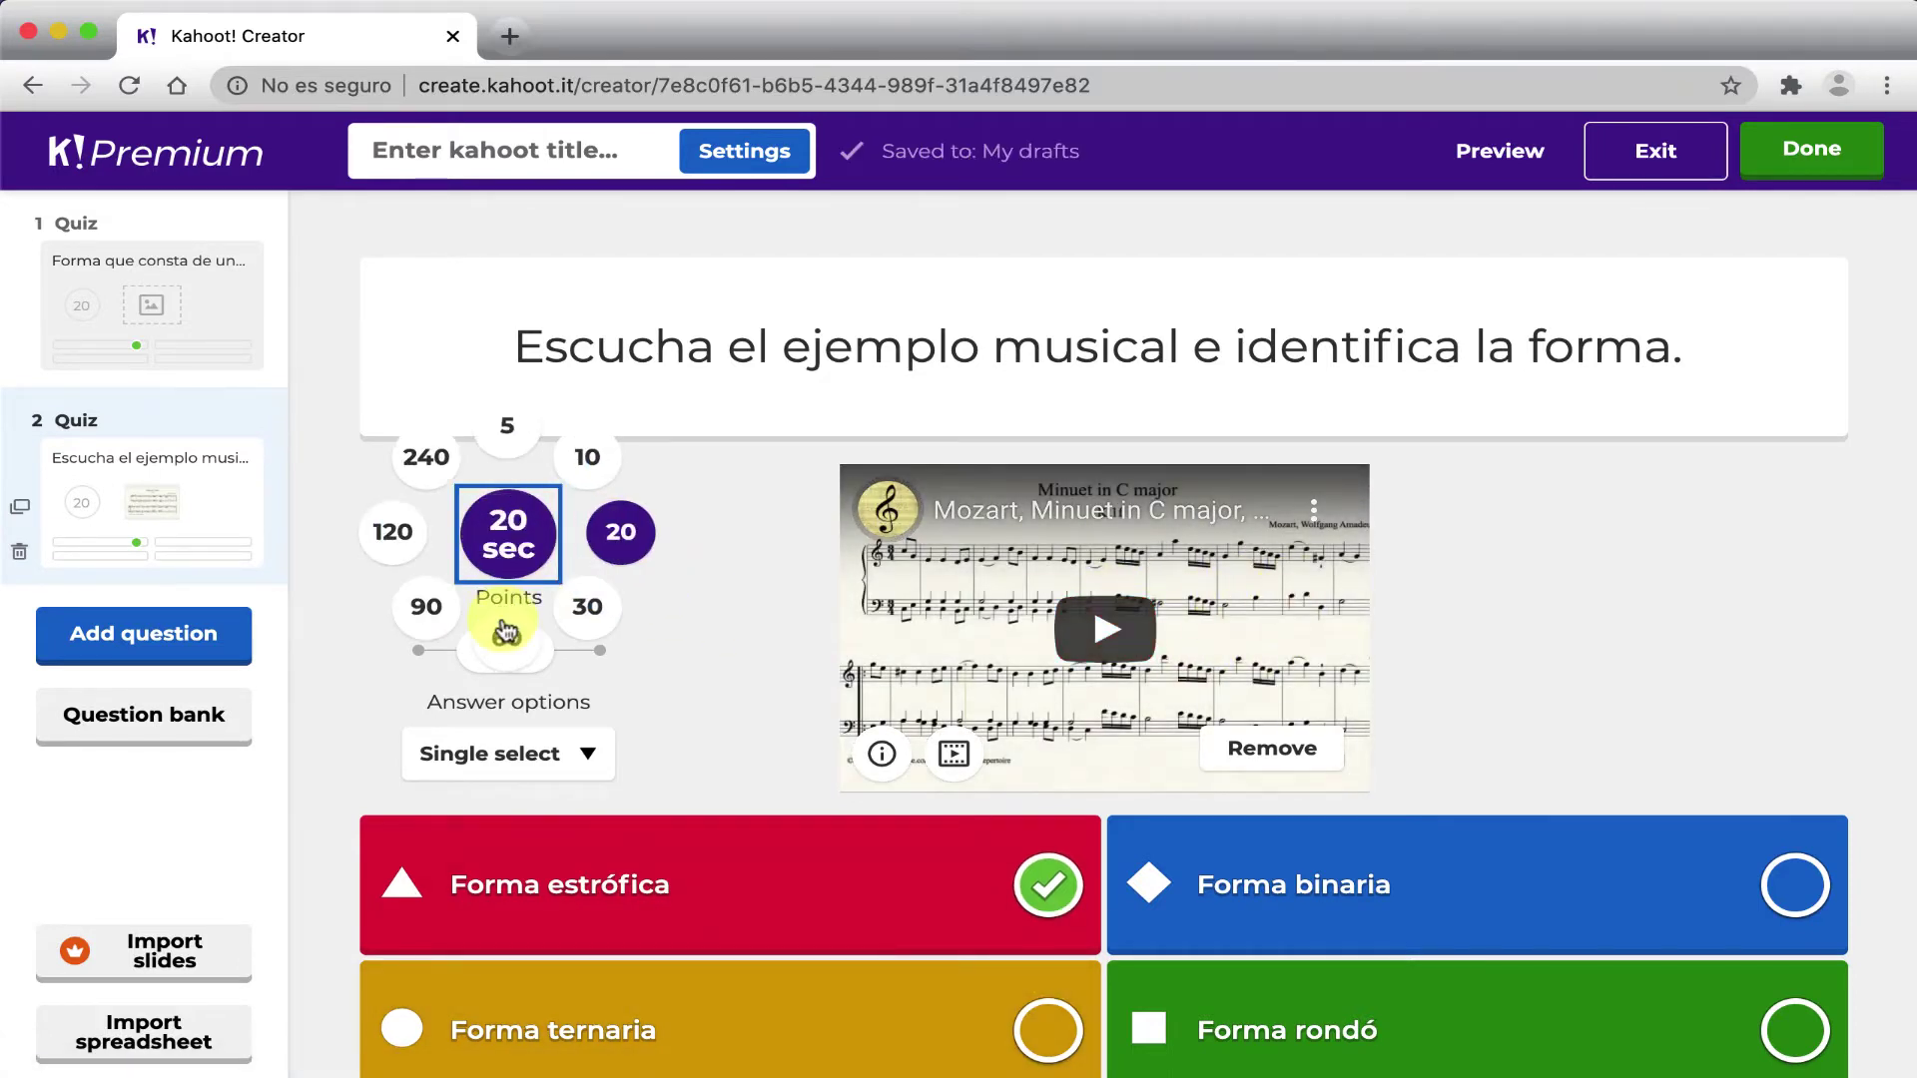
left_click(506, 639)
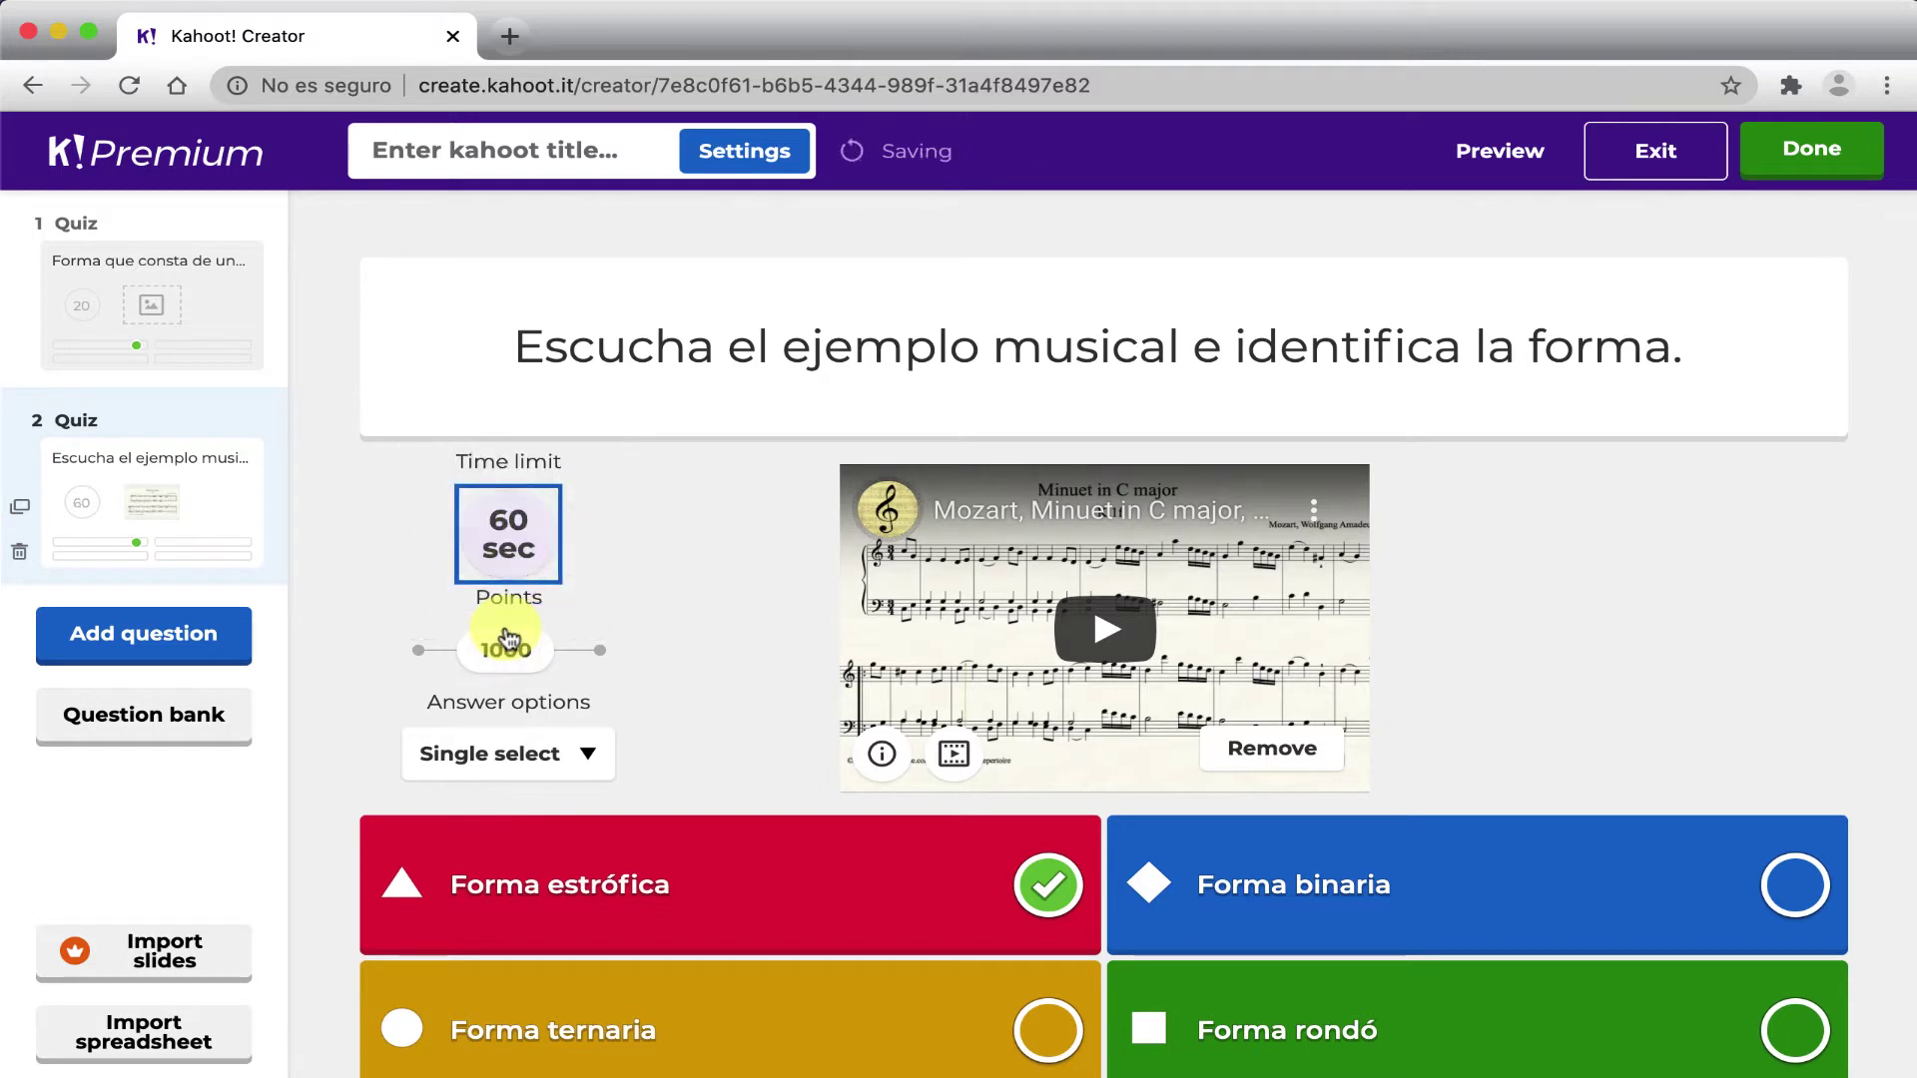
left_click(1041, 894)
left_click(1795, 885)
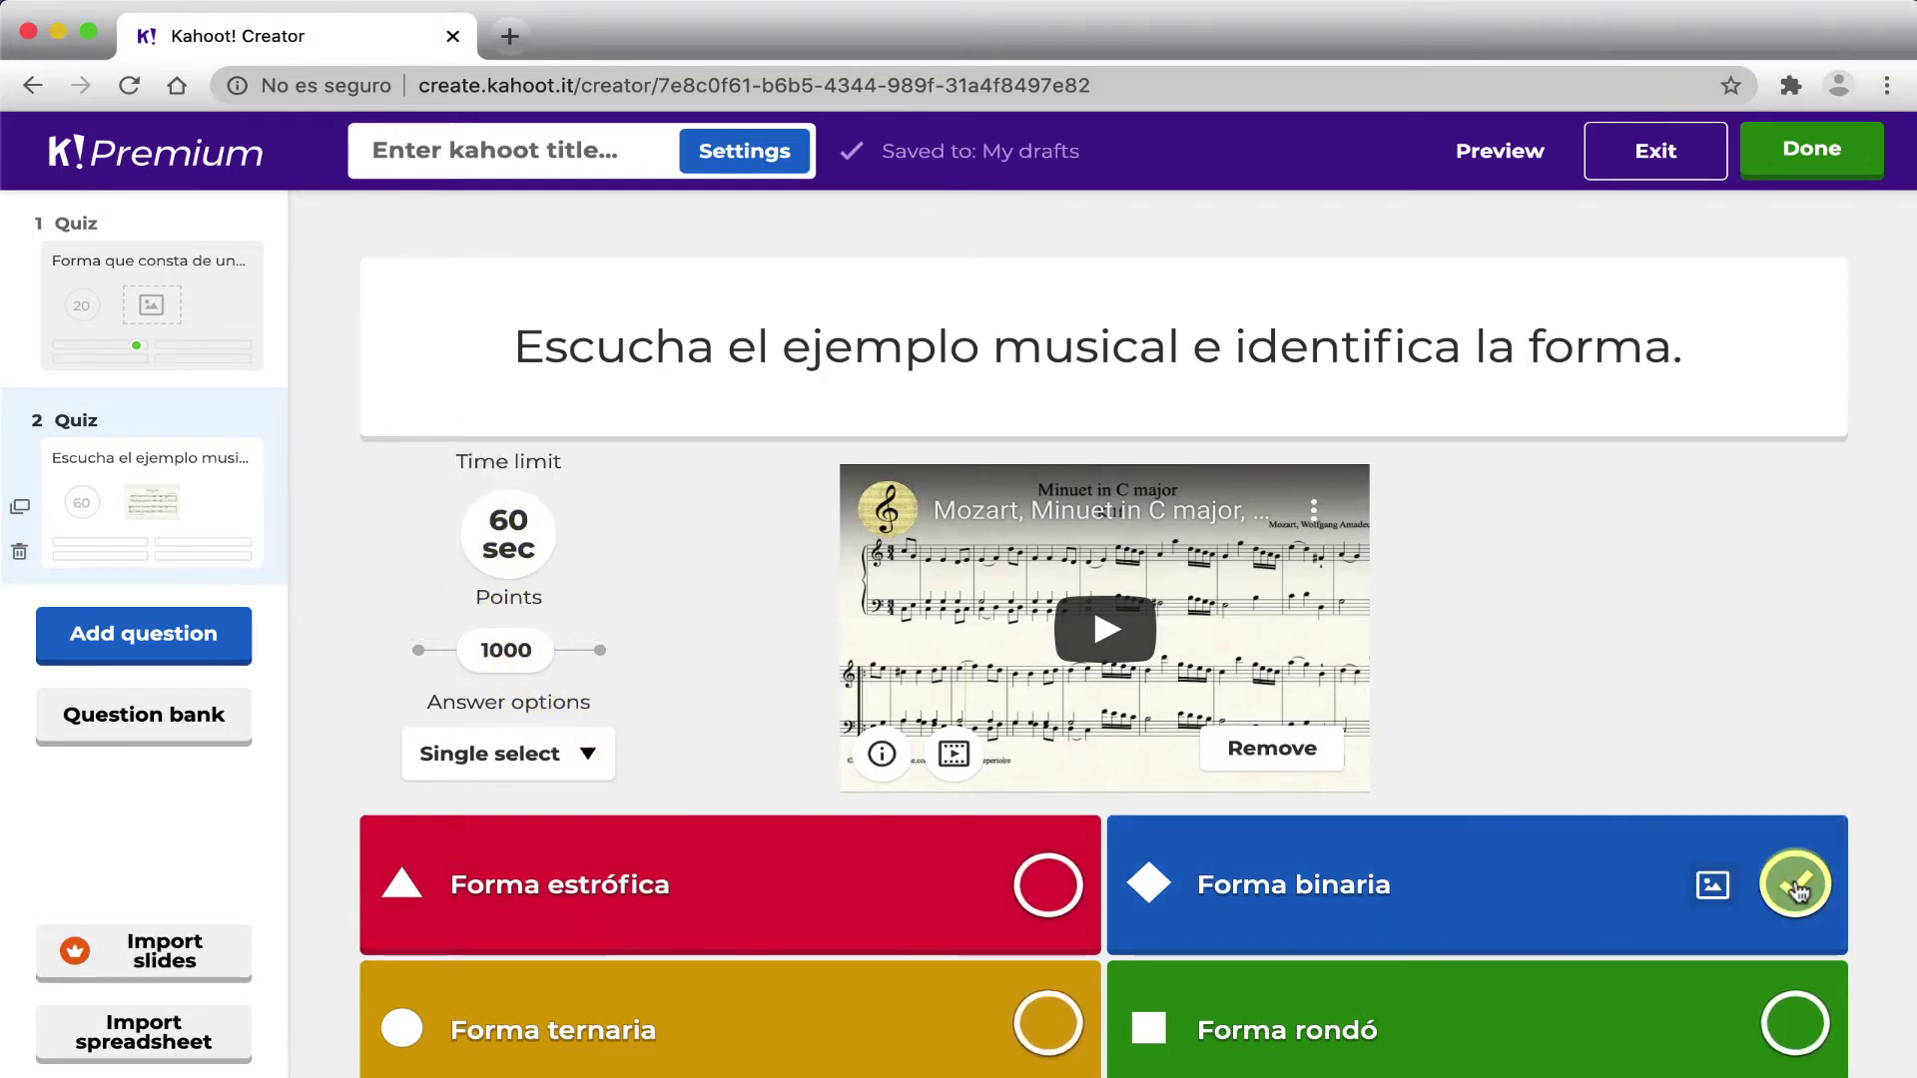
Preview the second question with its video, and return to the editor
left_click(1517, 154)
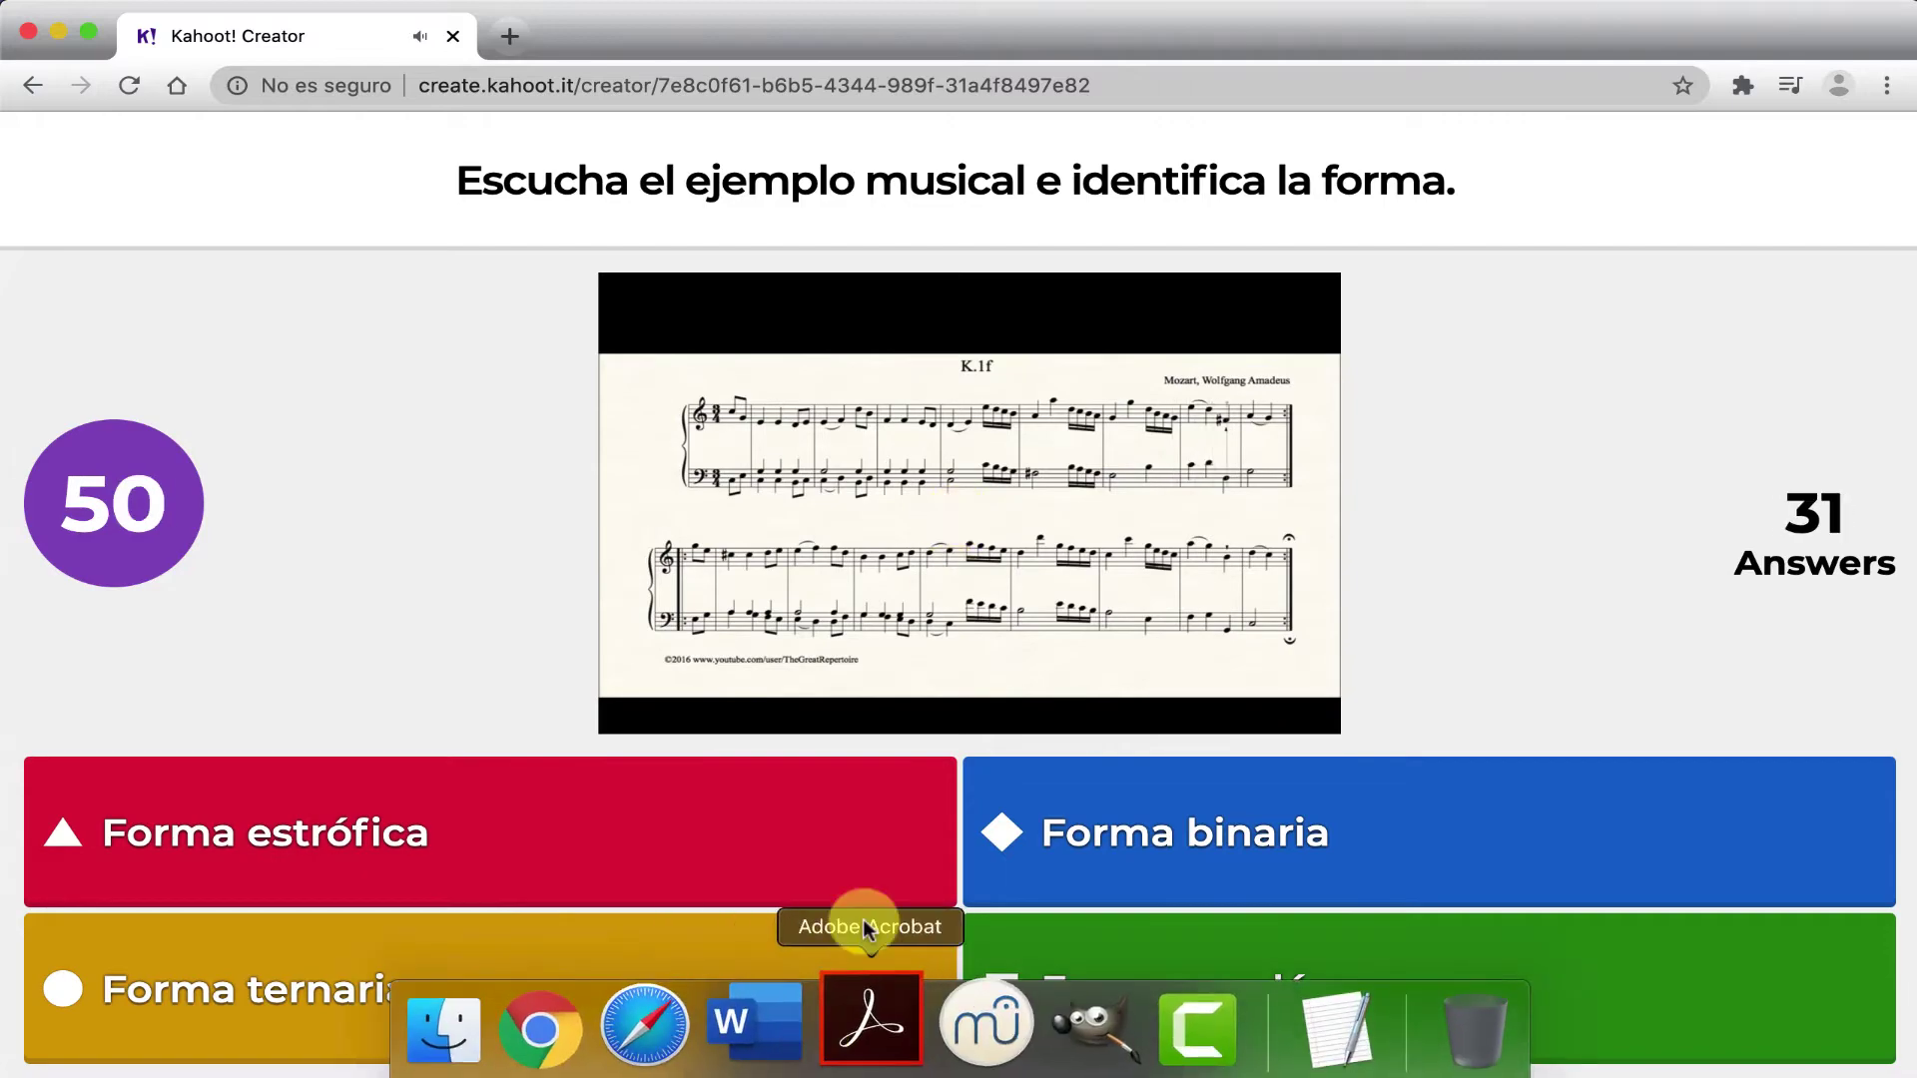
left_click(798, 1030)
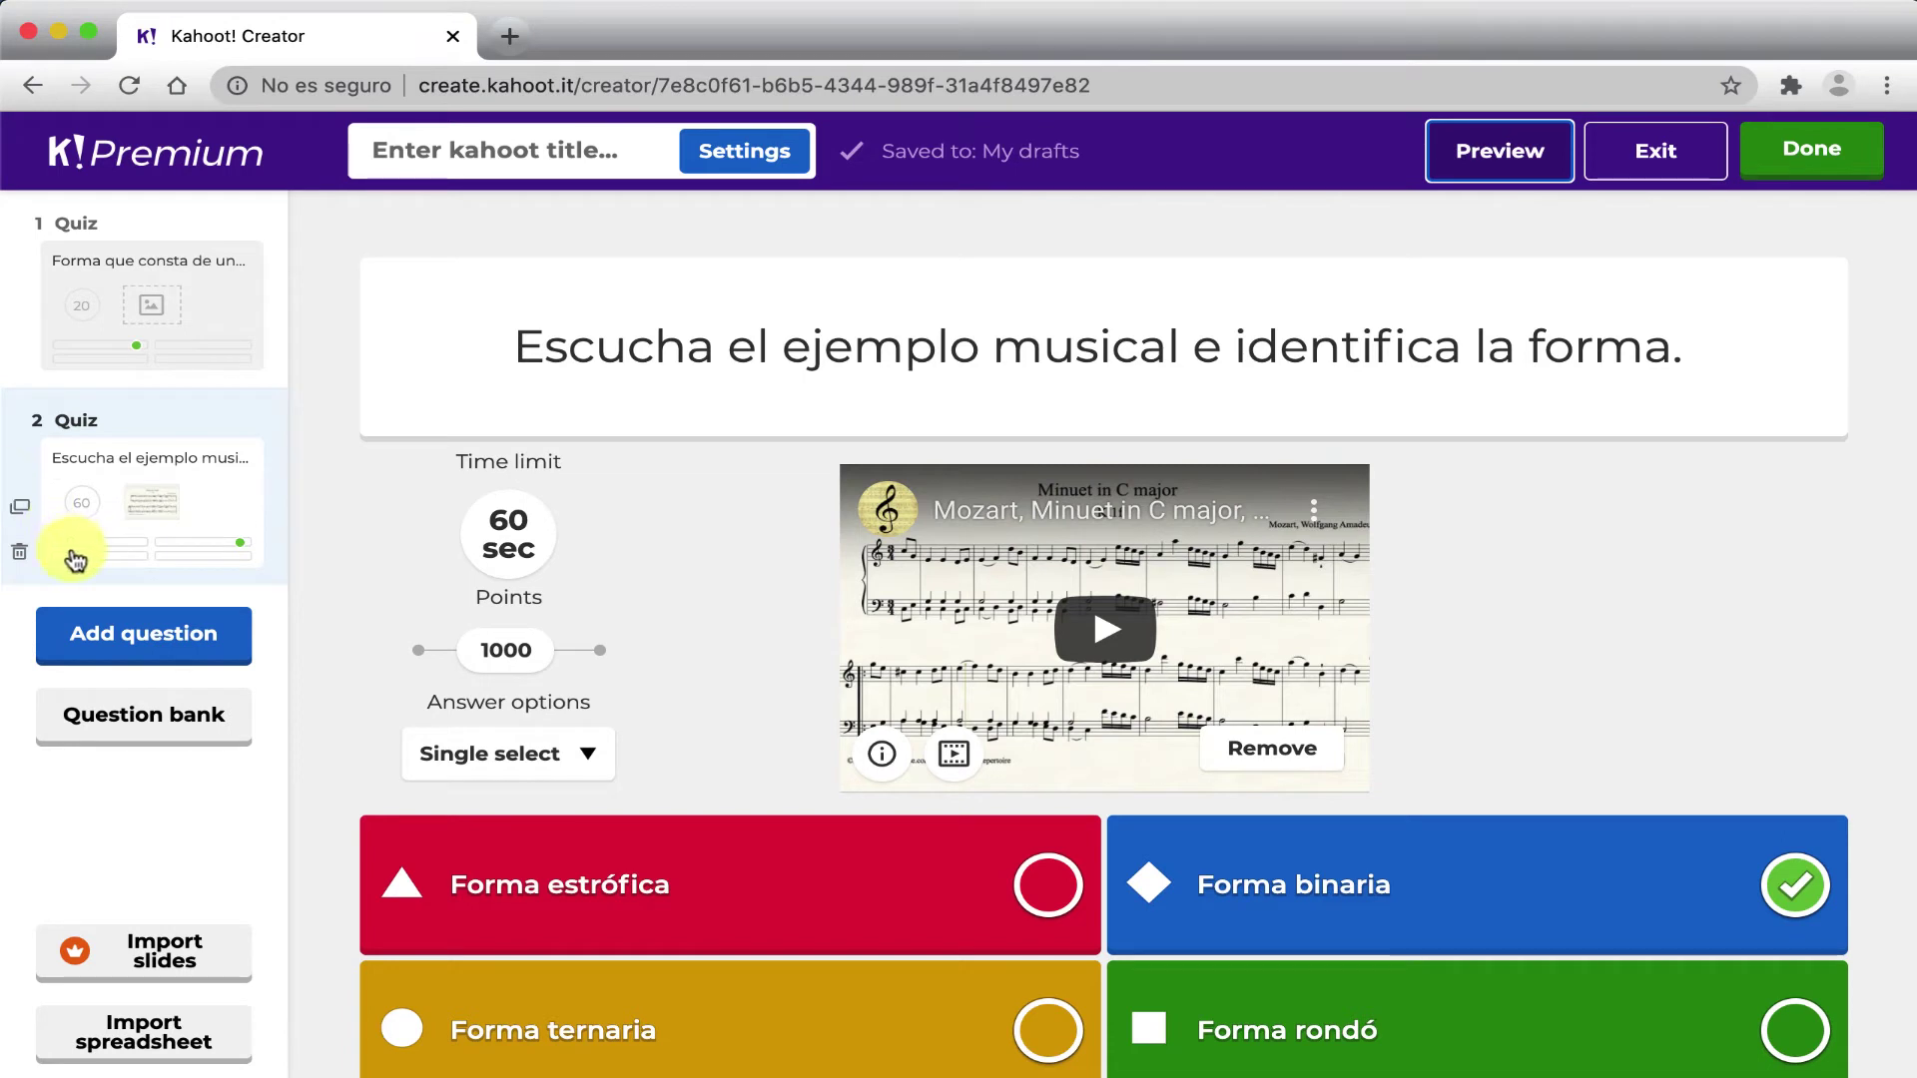
Search the question bank for "forma estrófica" and browse the matching questions
left_click(130, 734)
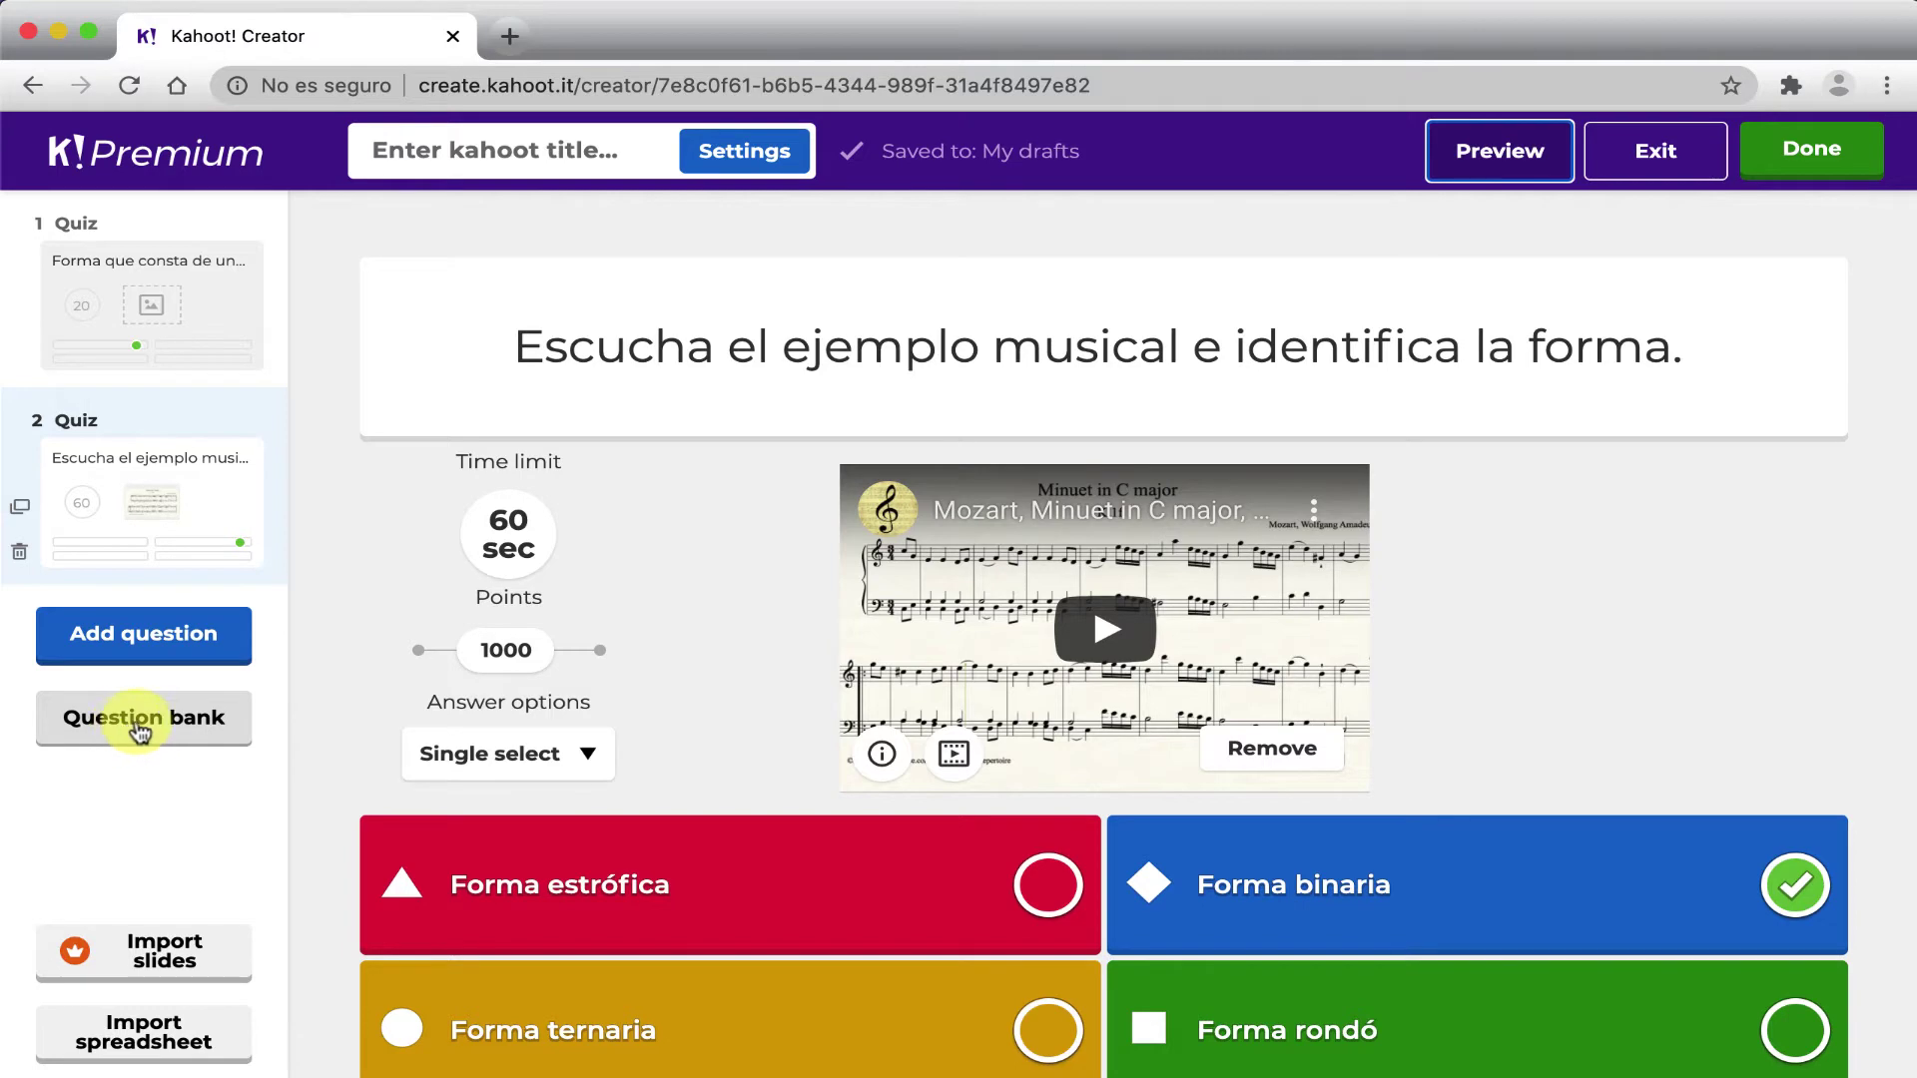
left_click(156, 750)
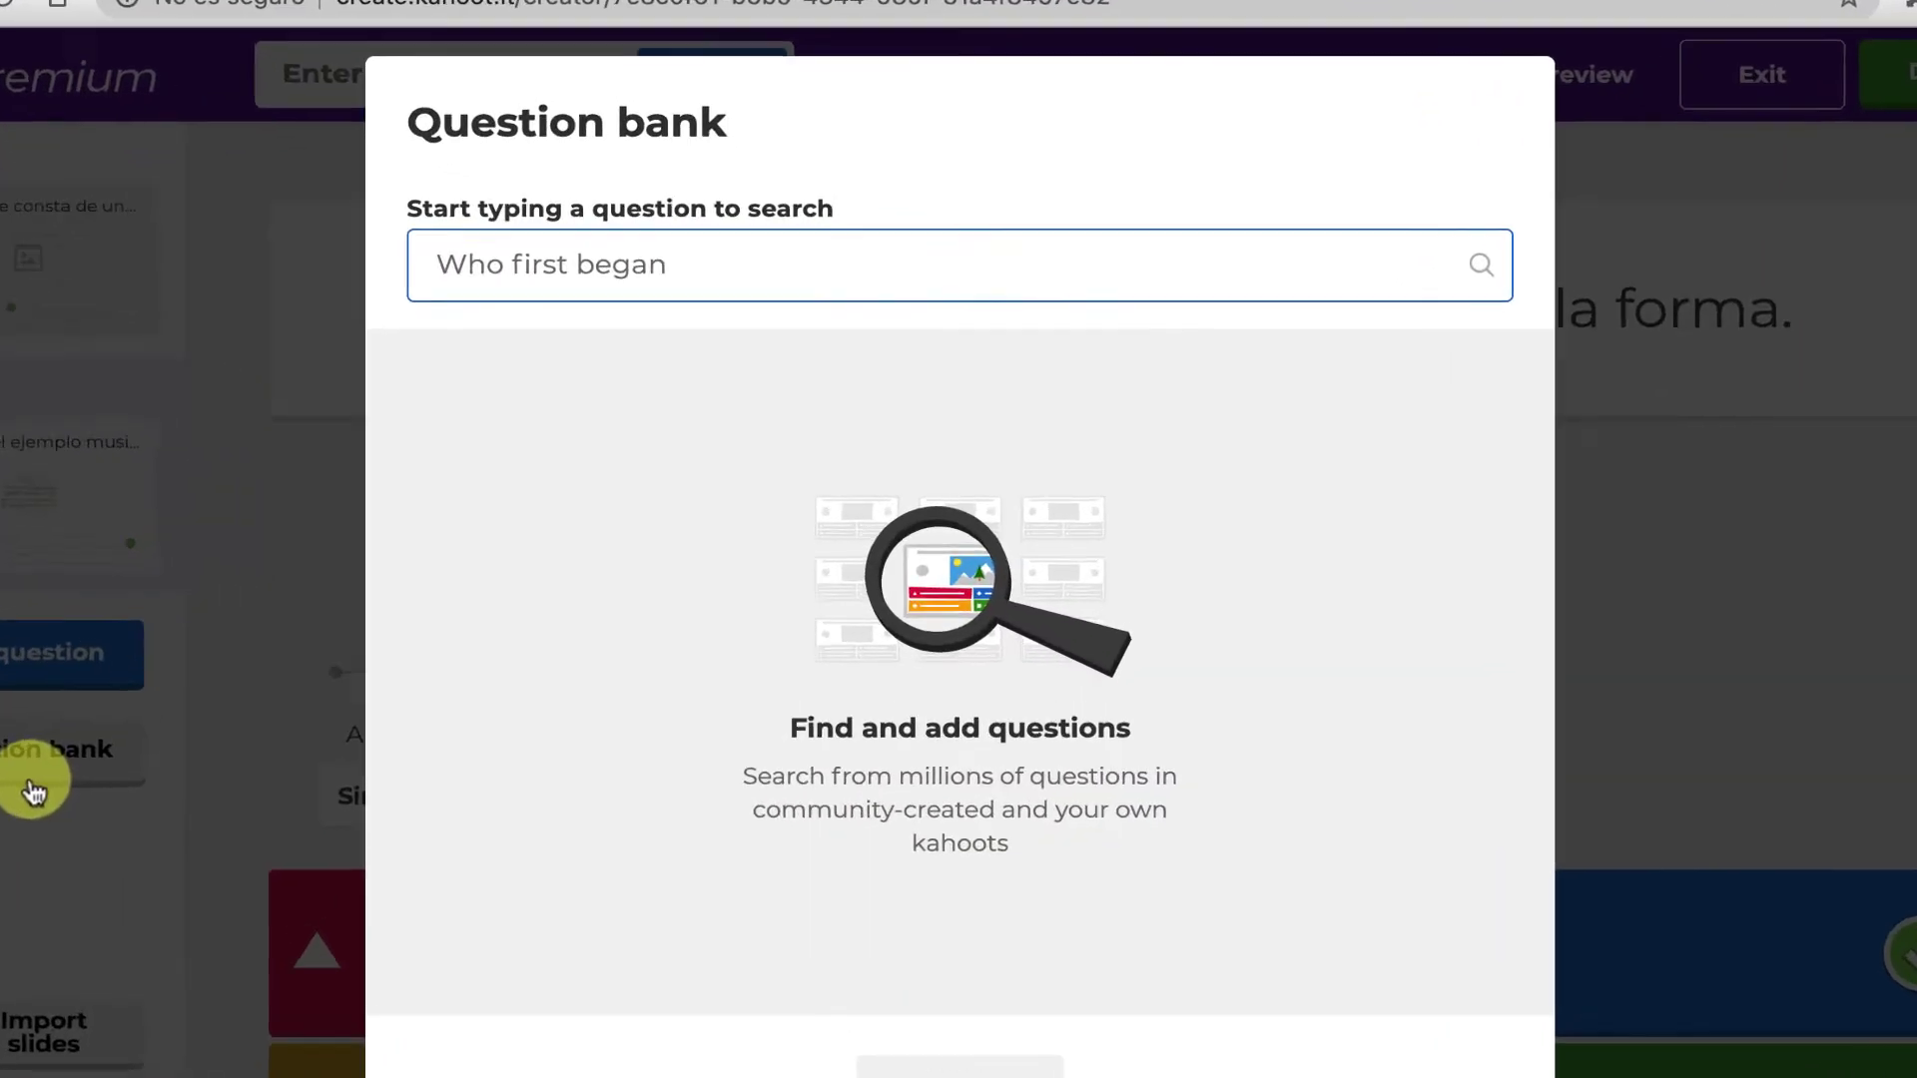
left_click(646, 206)
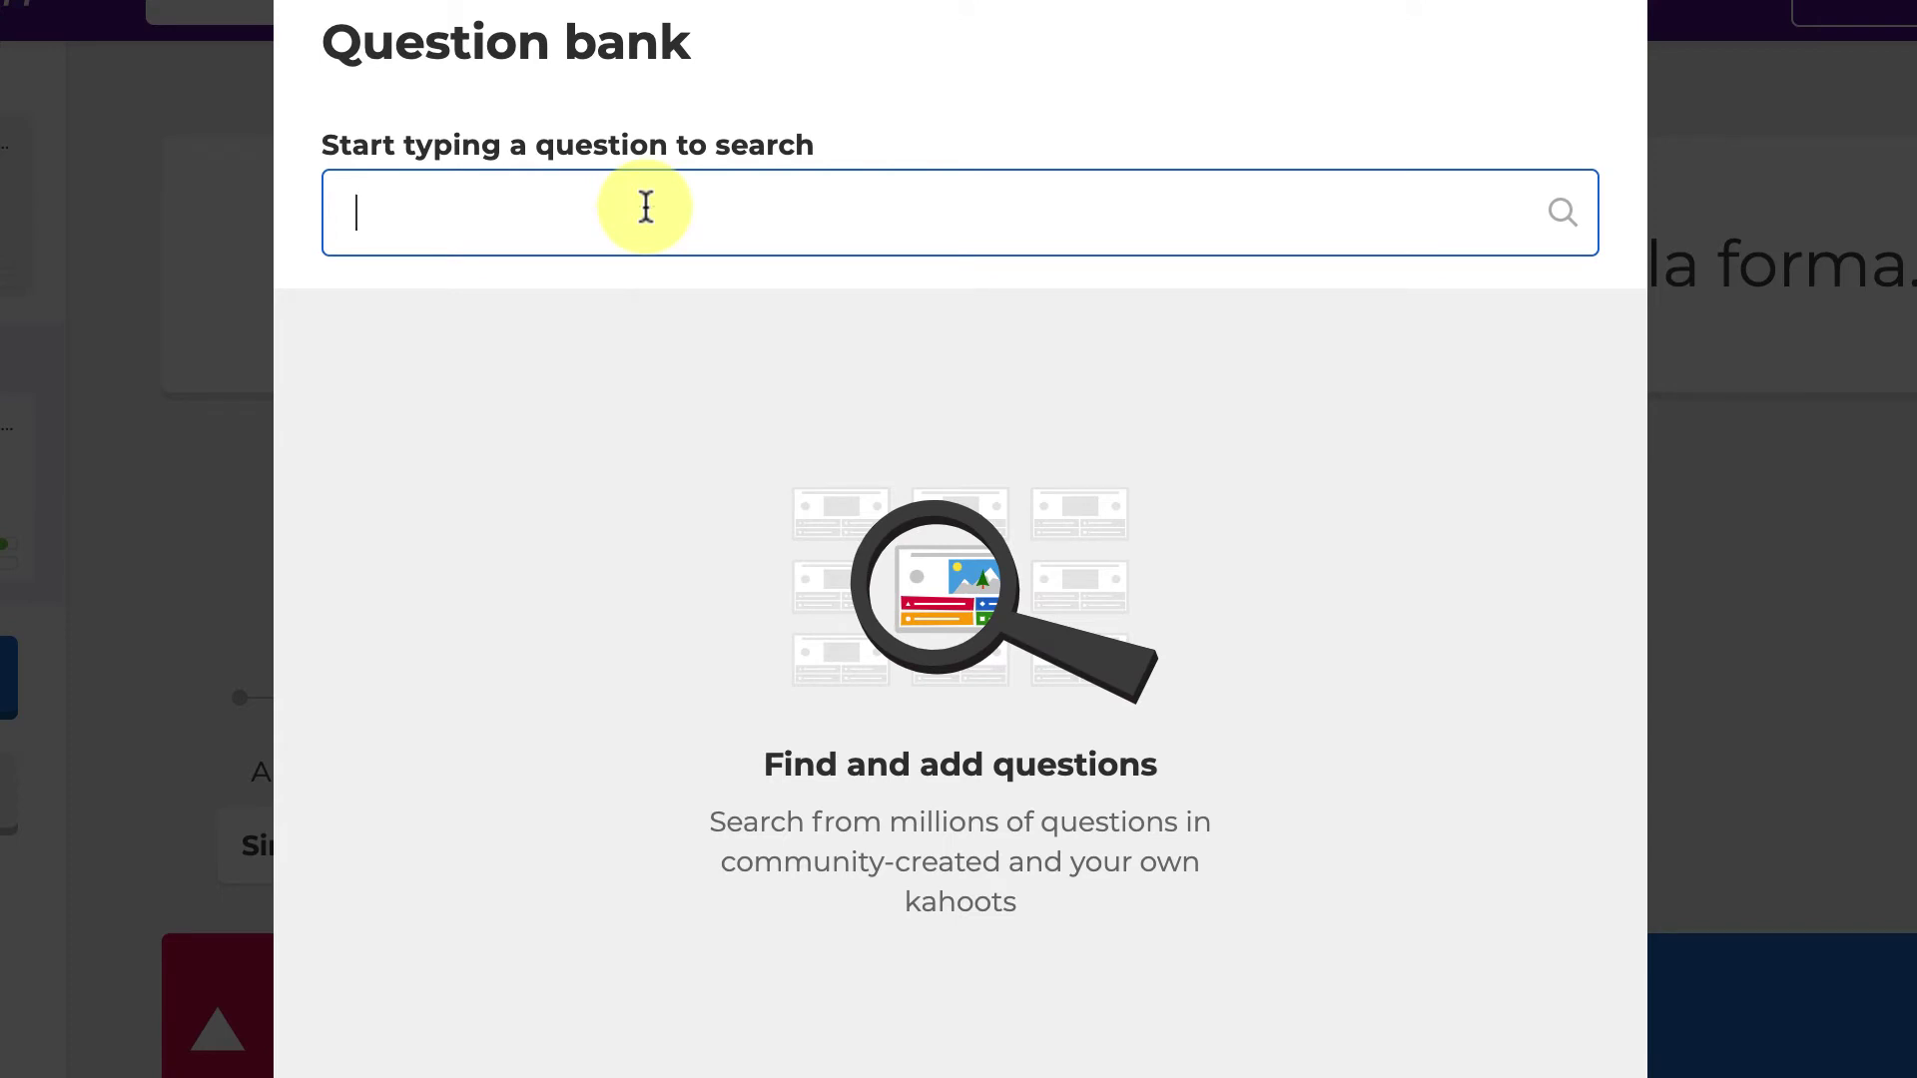
type("forma ")
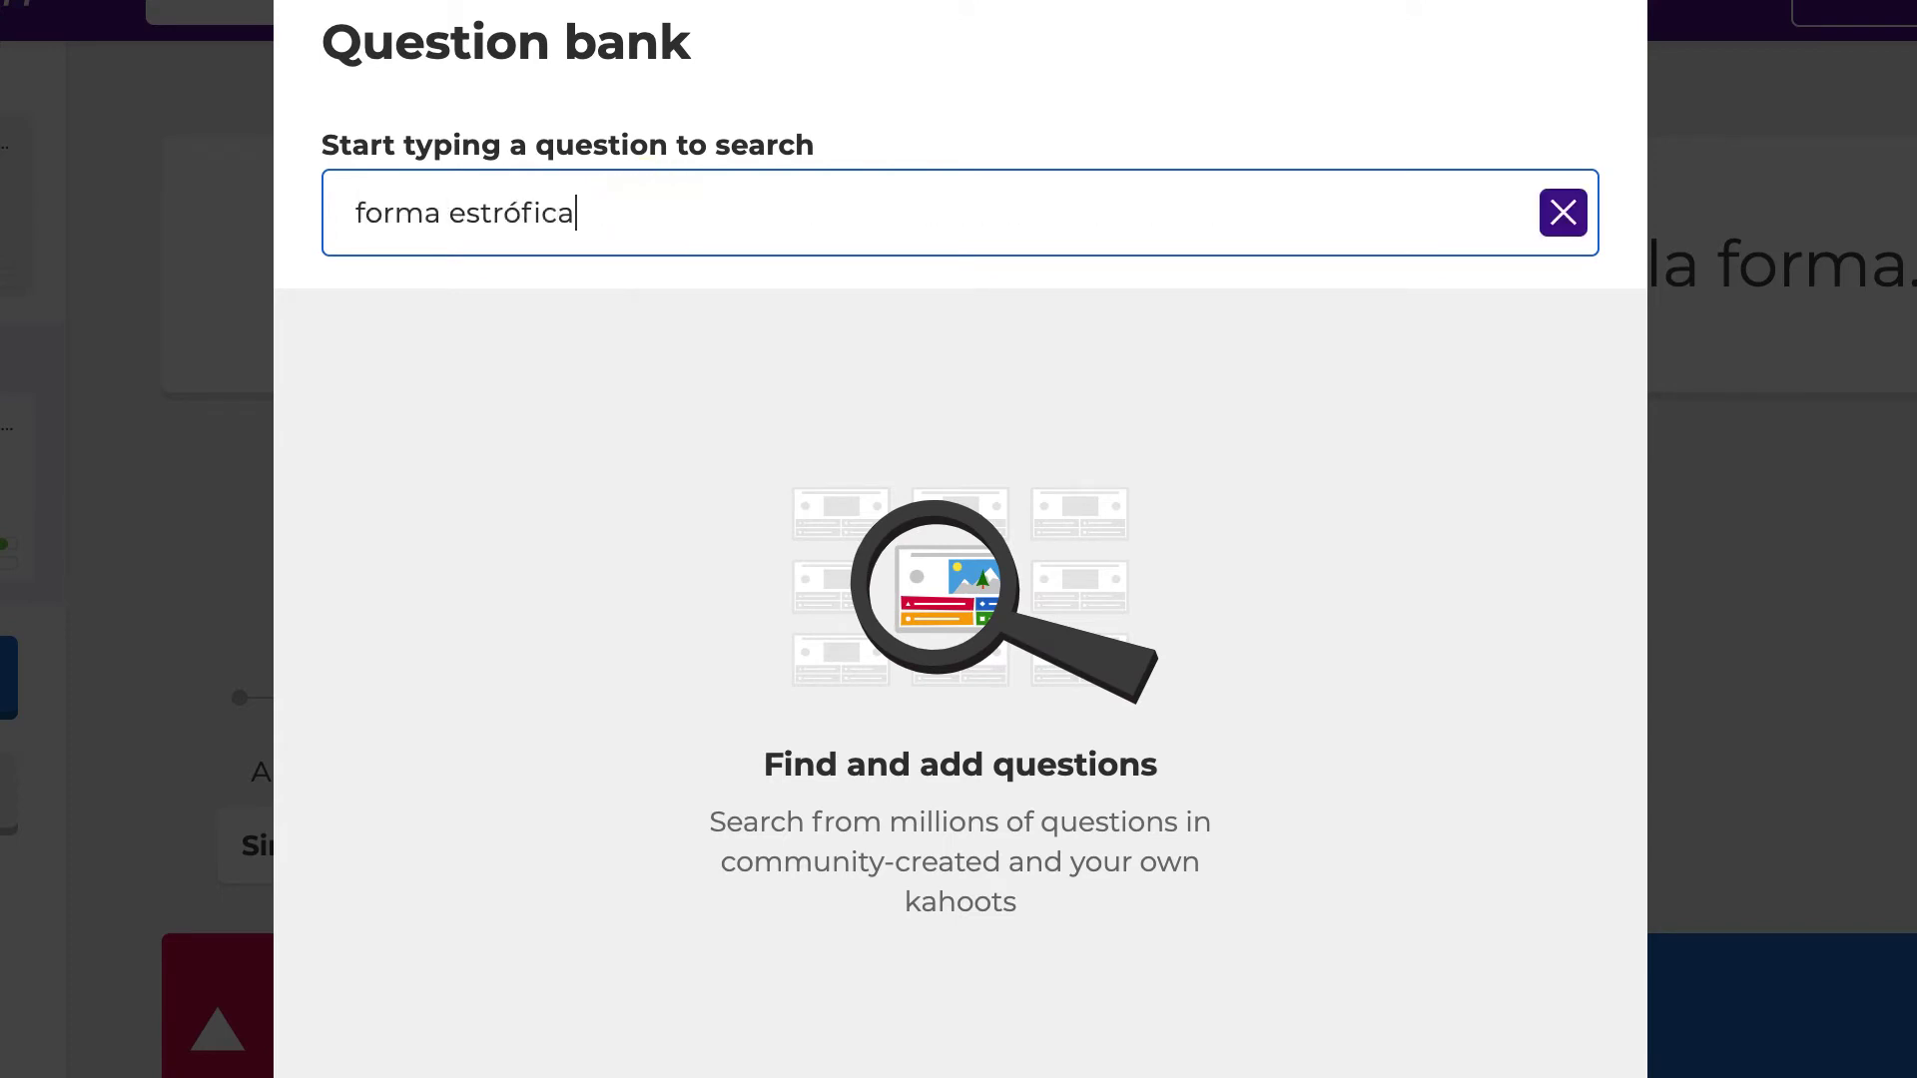
type("estrófica")
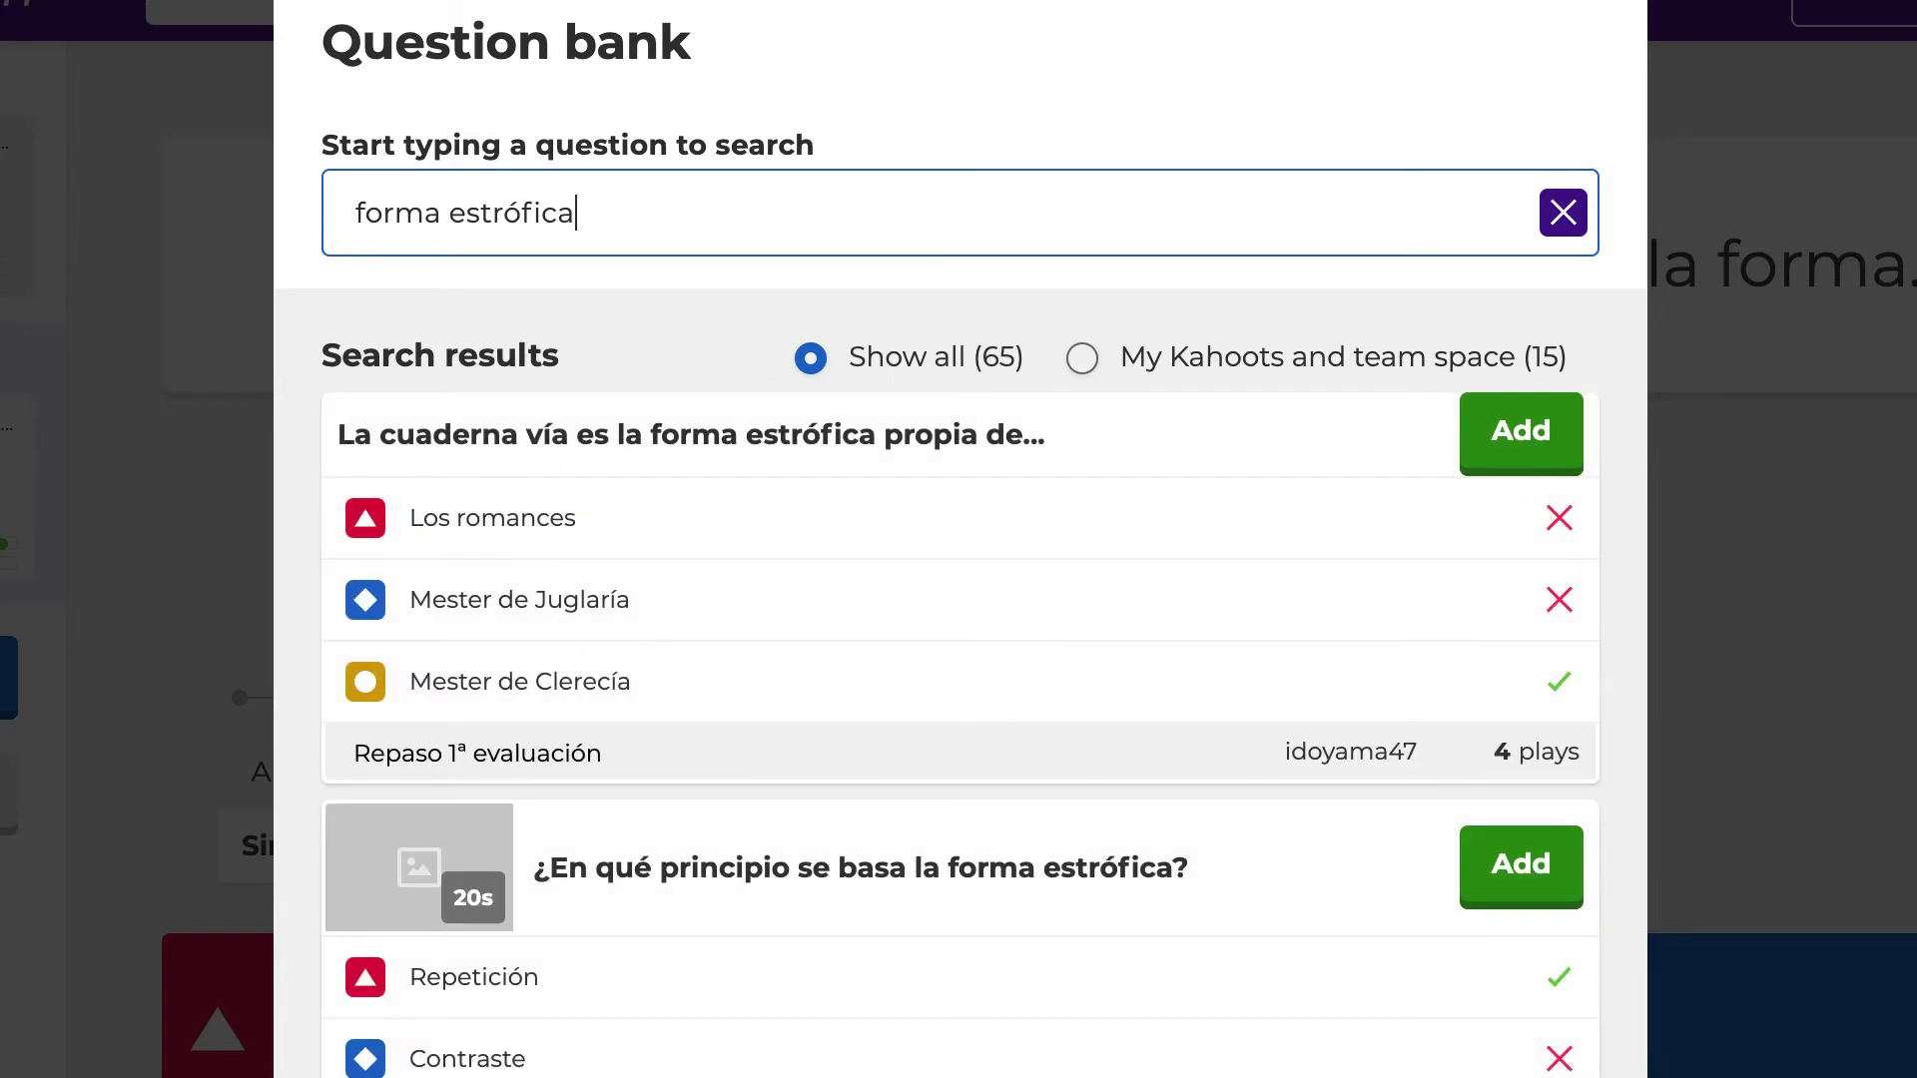
scroll(767, 579, "down", 4)
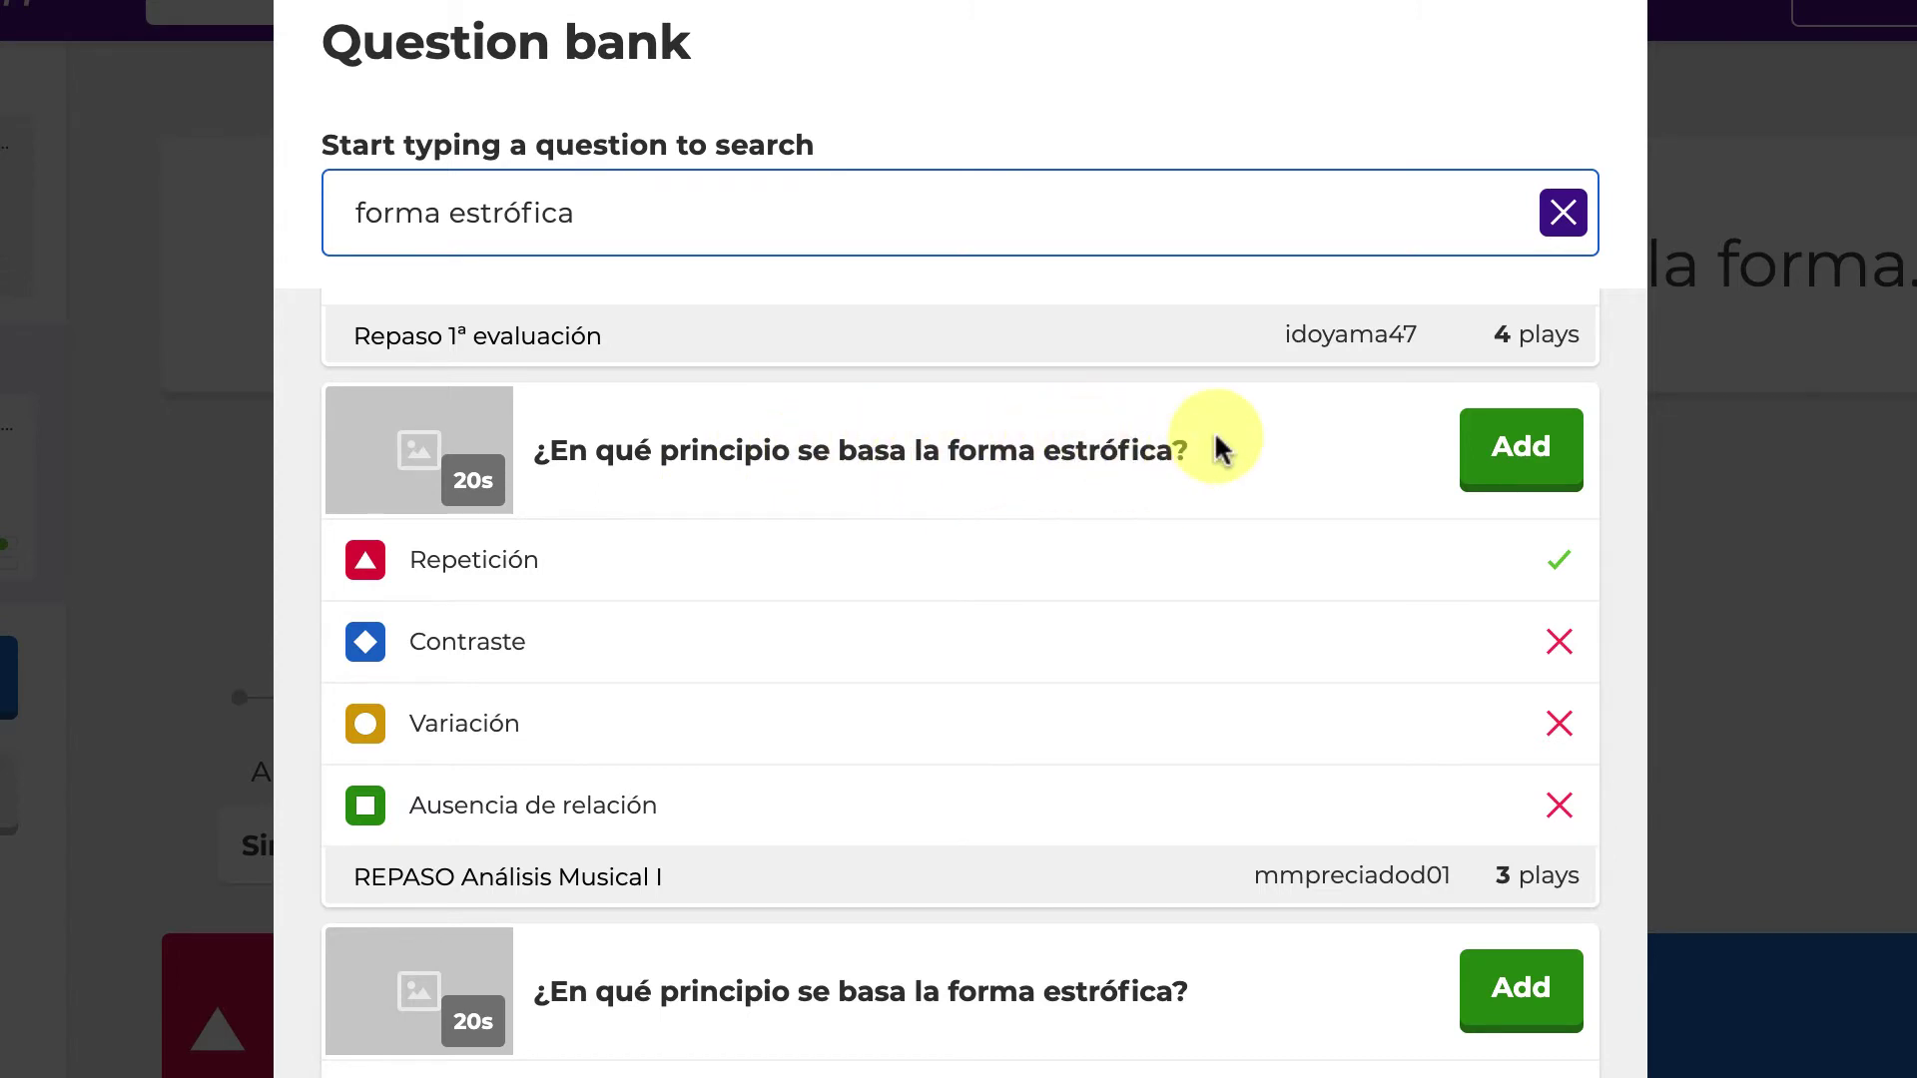
Add the bank question "¿En qué principio se basa la forma estrófica?" from "REPASO Análisis Musical I" to the quiz, and close the question bank
left_click(1543, 456)
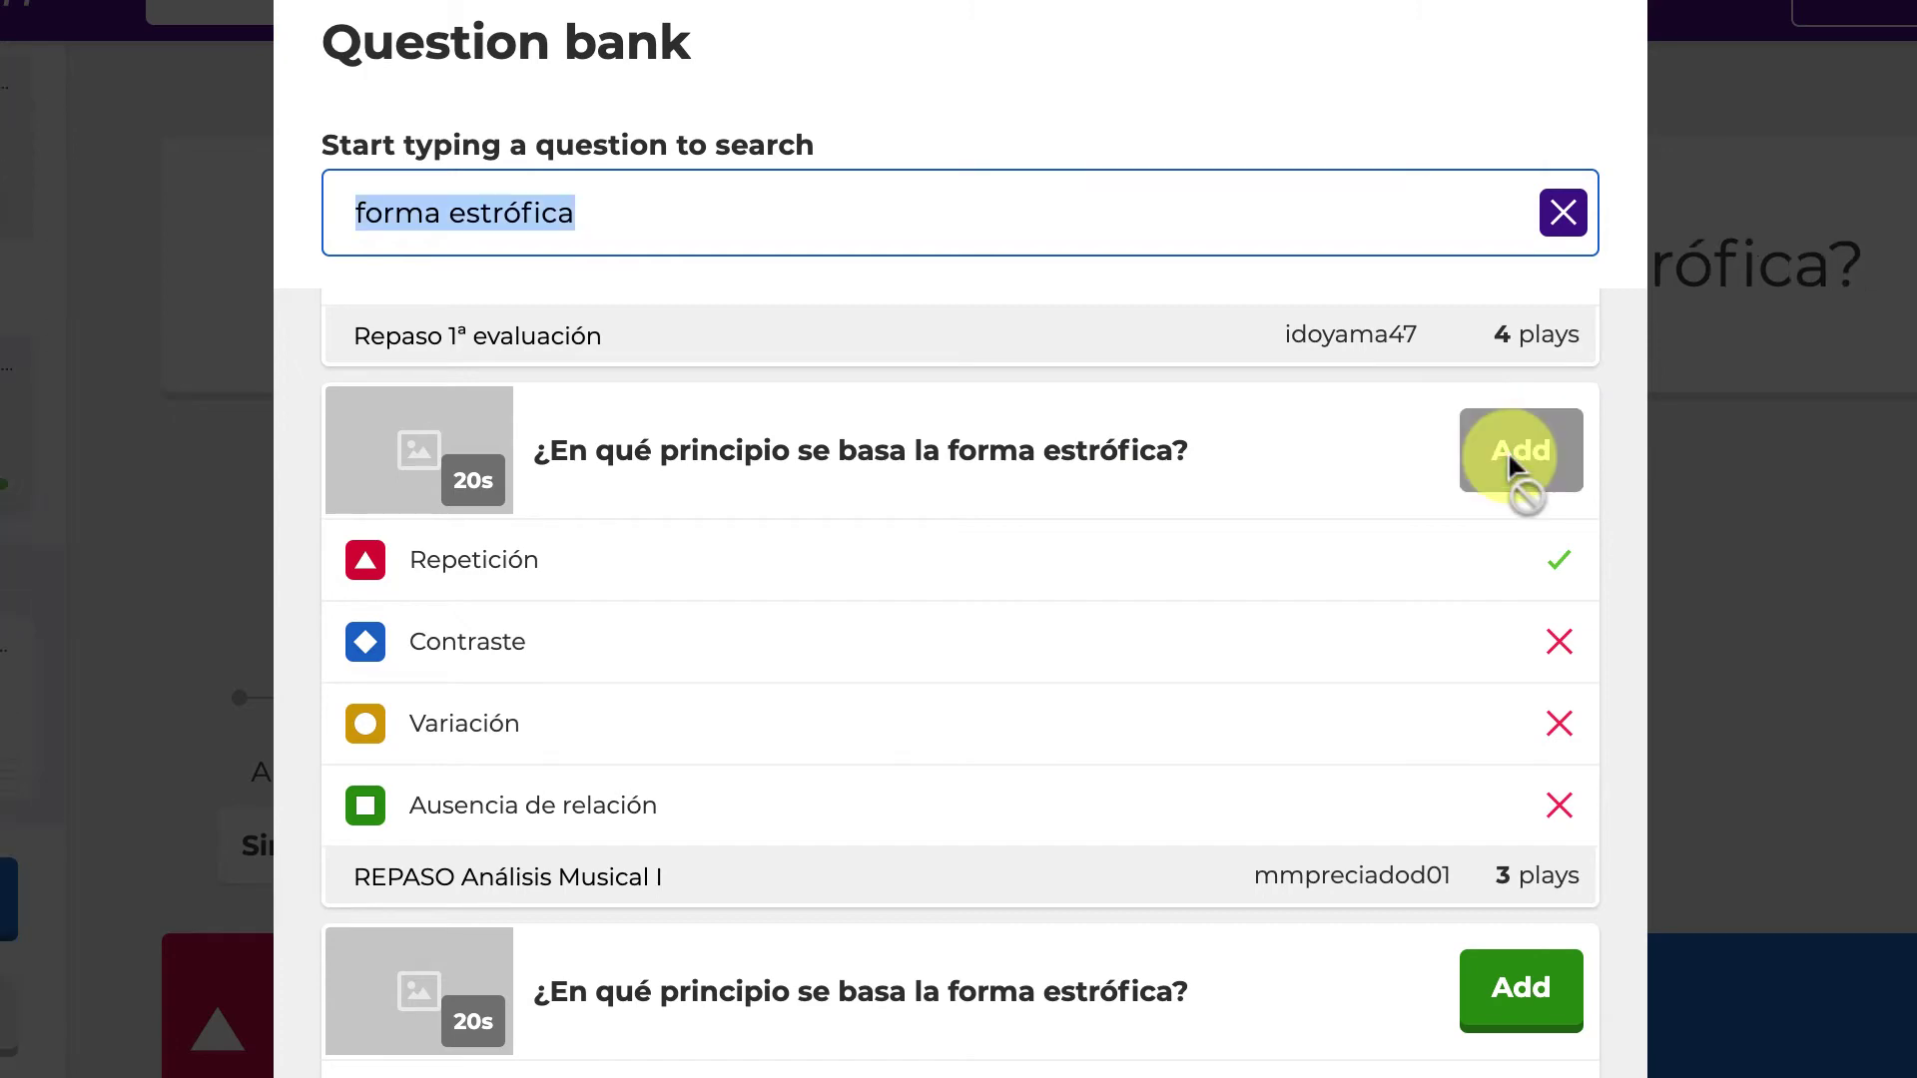
scroll(725, 566, "down", 4)
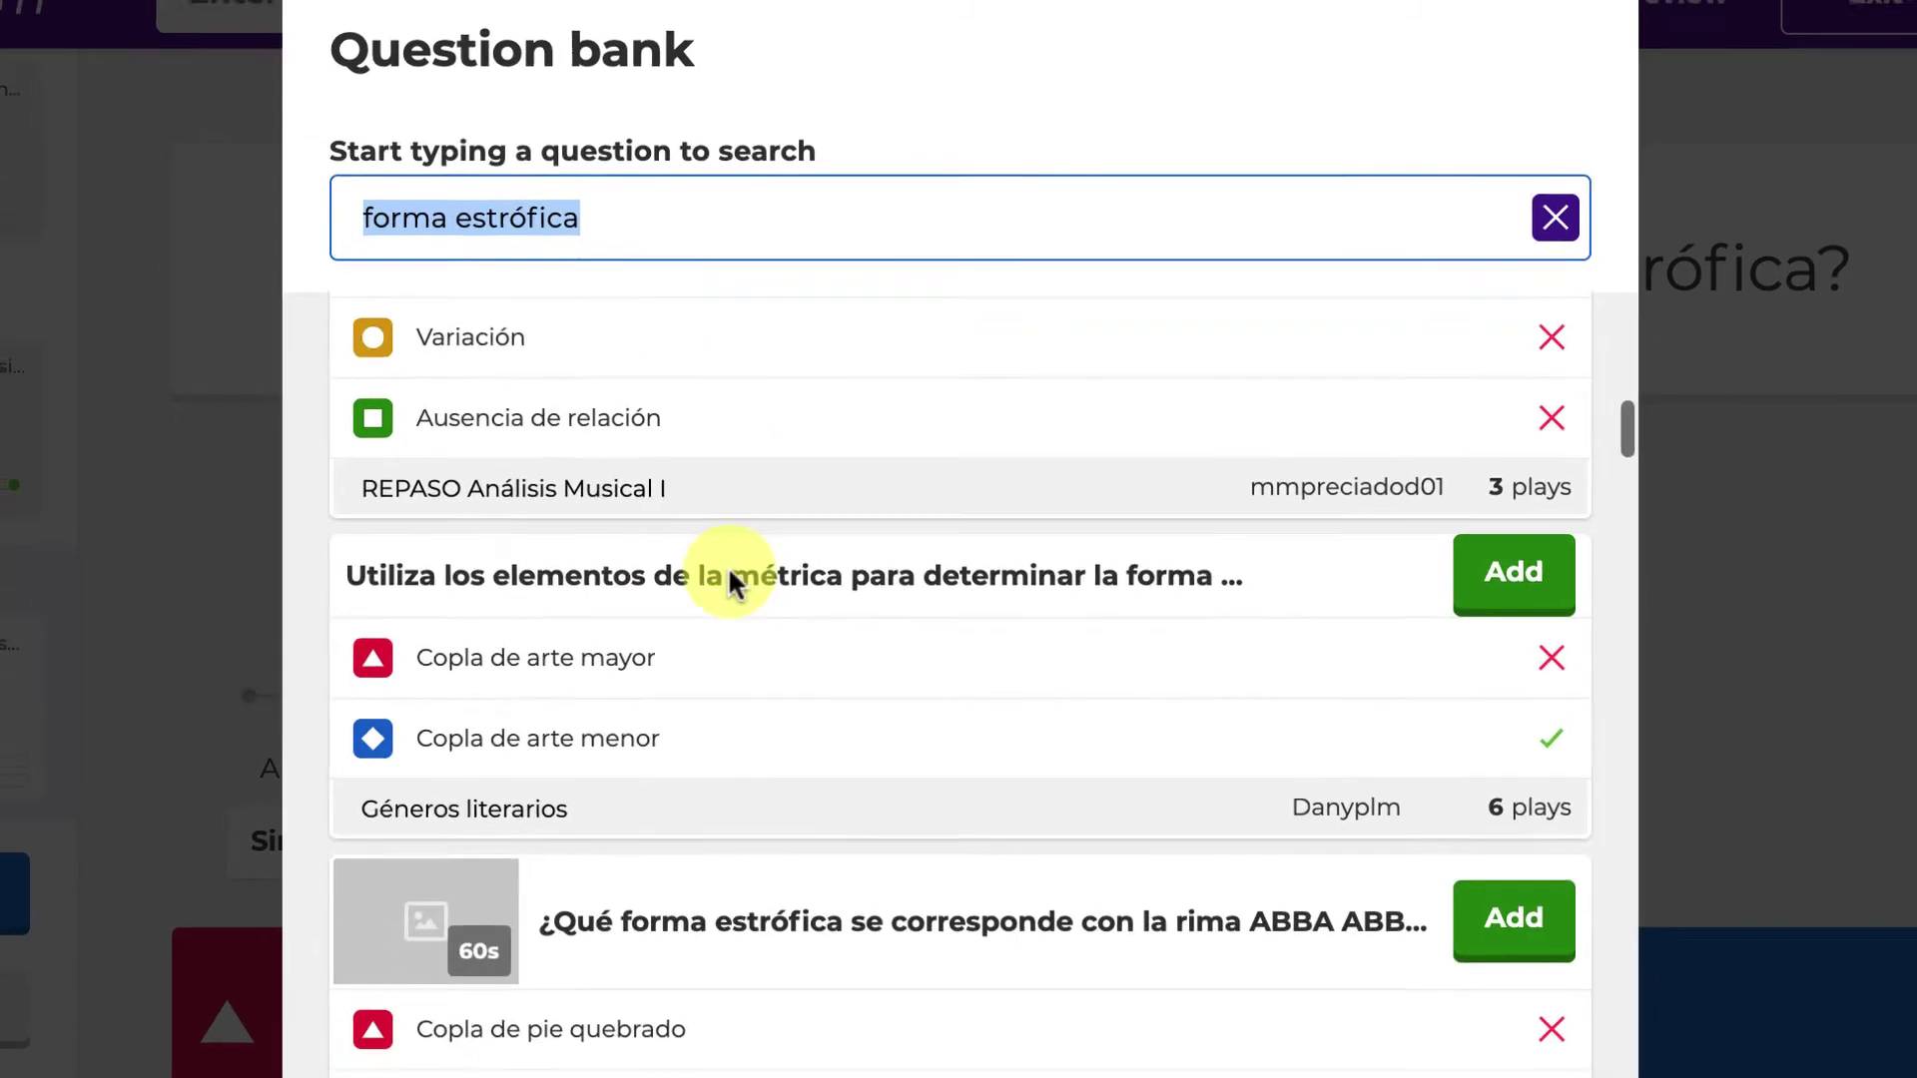
scroll(728, 566, "down", 3)
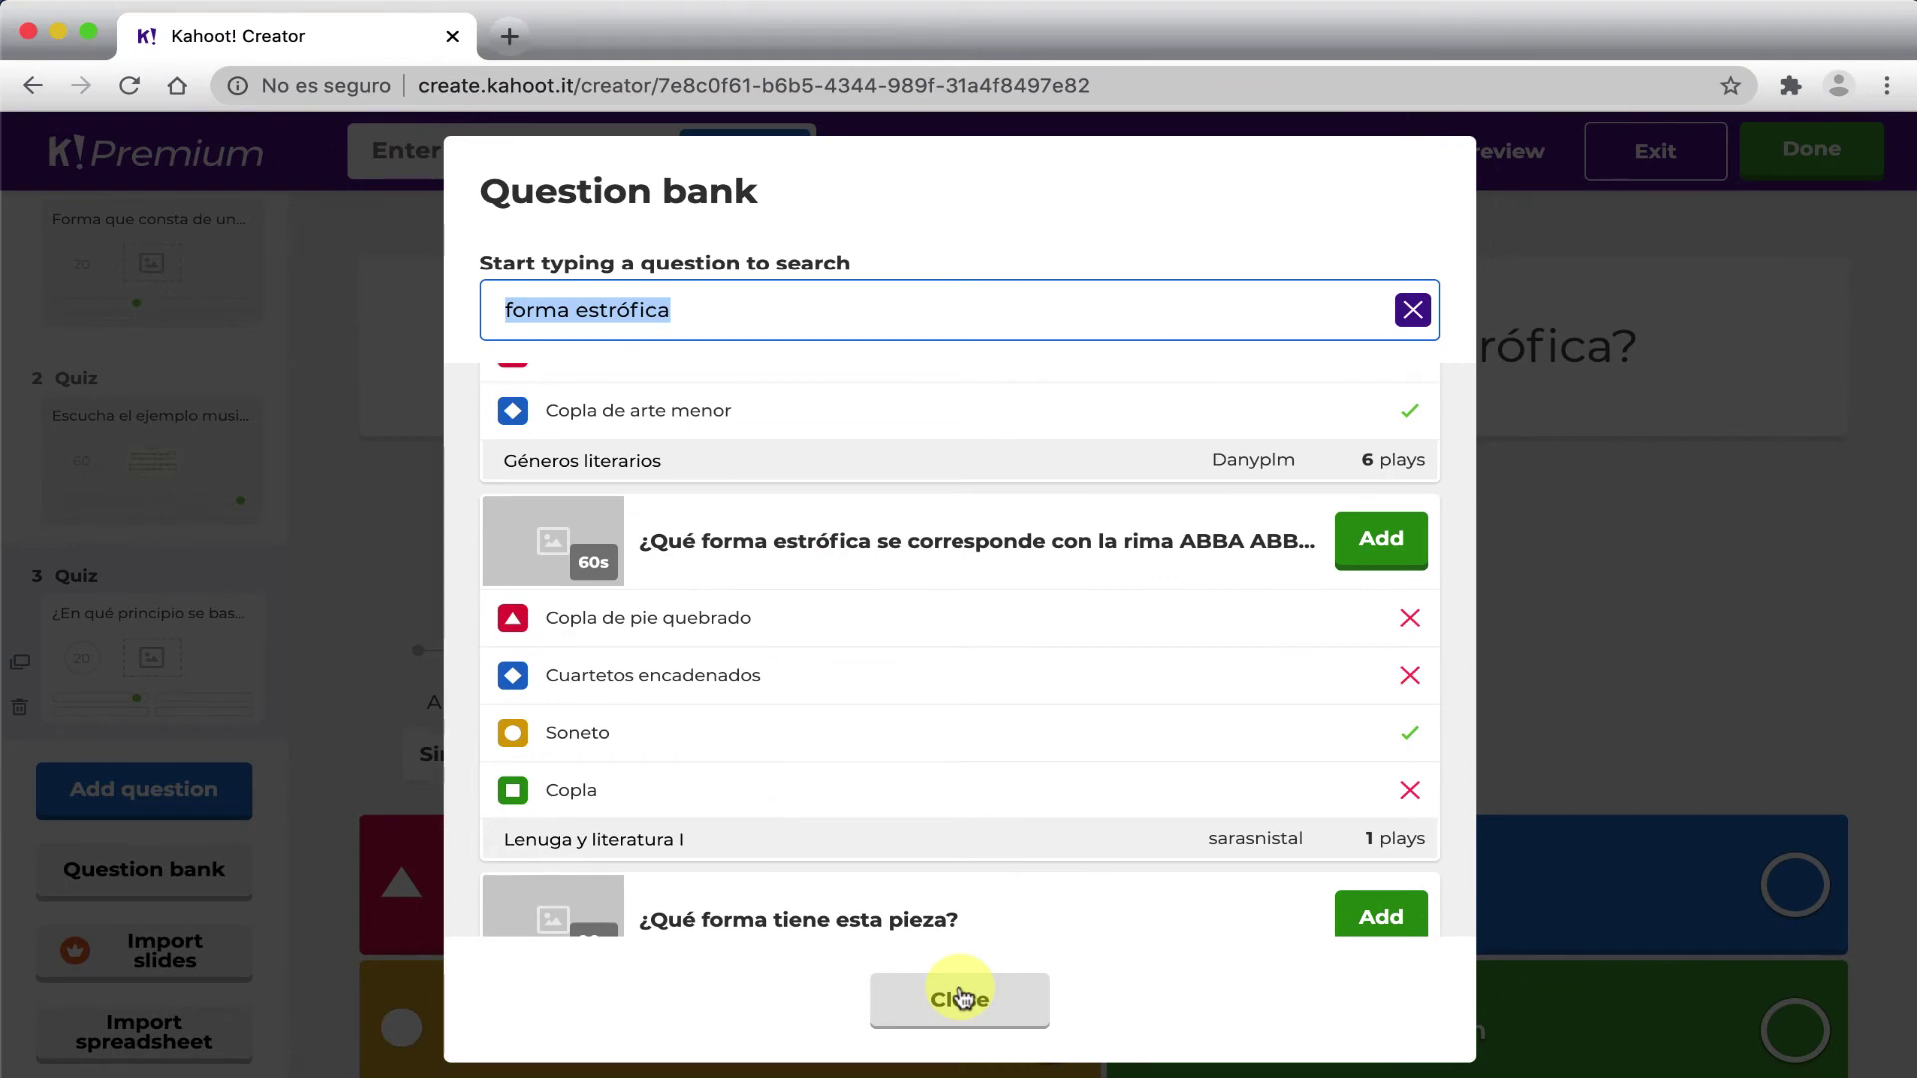
left_click(959, 998)
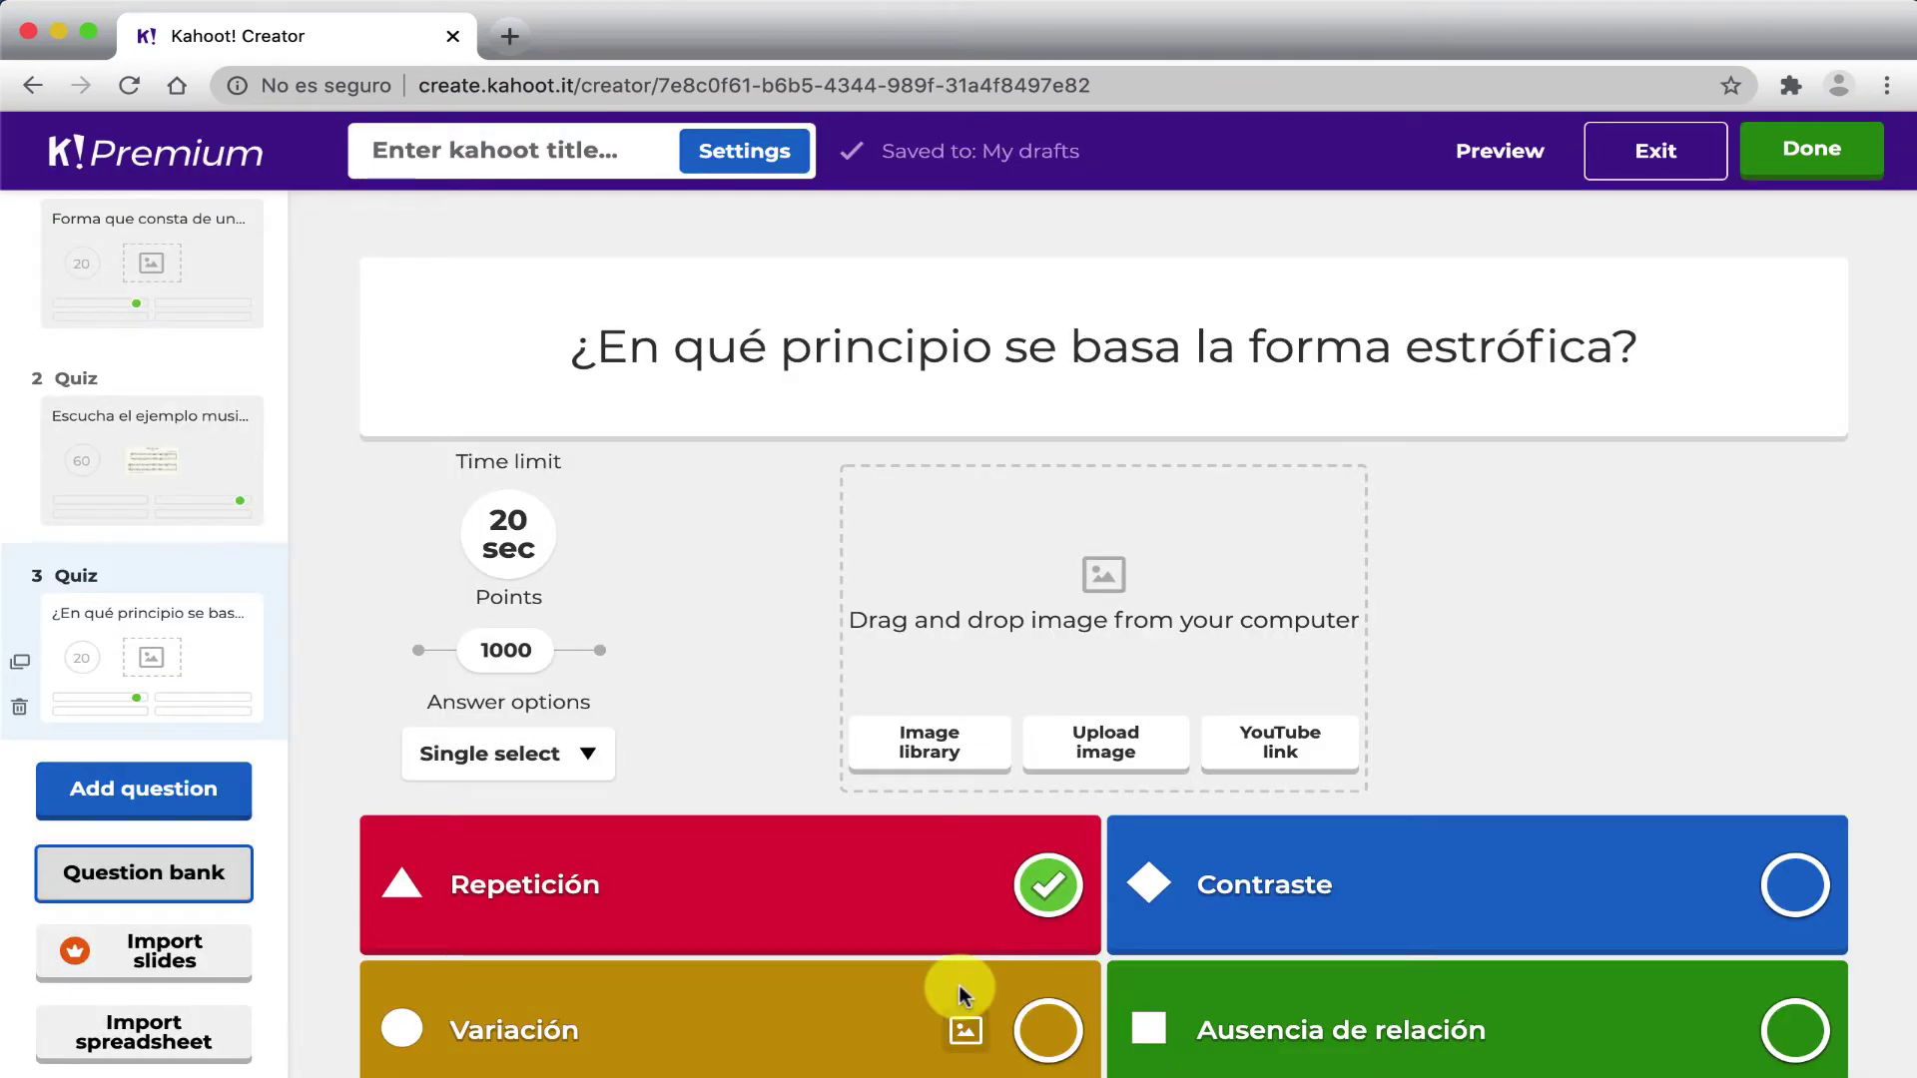
Make the words "forma estrófica" bold in the third question's text
left_click(164, 627)
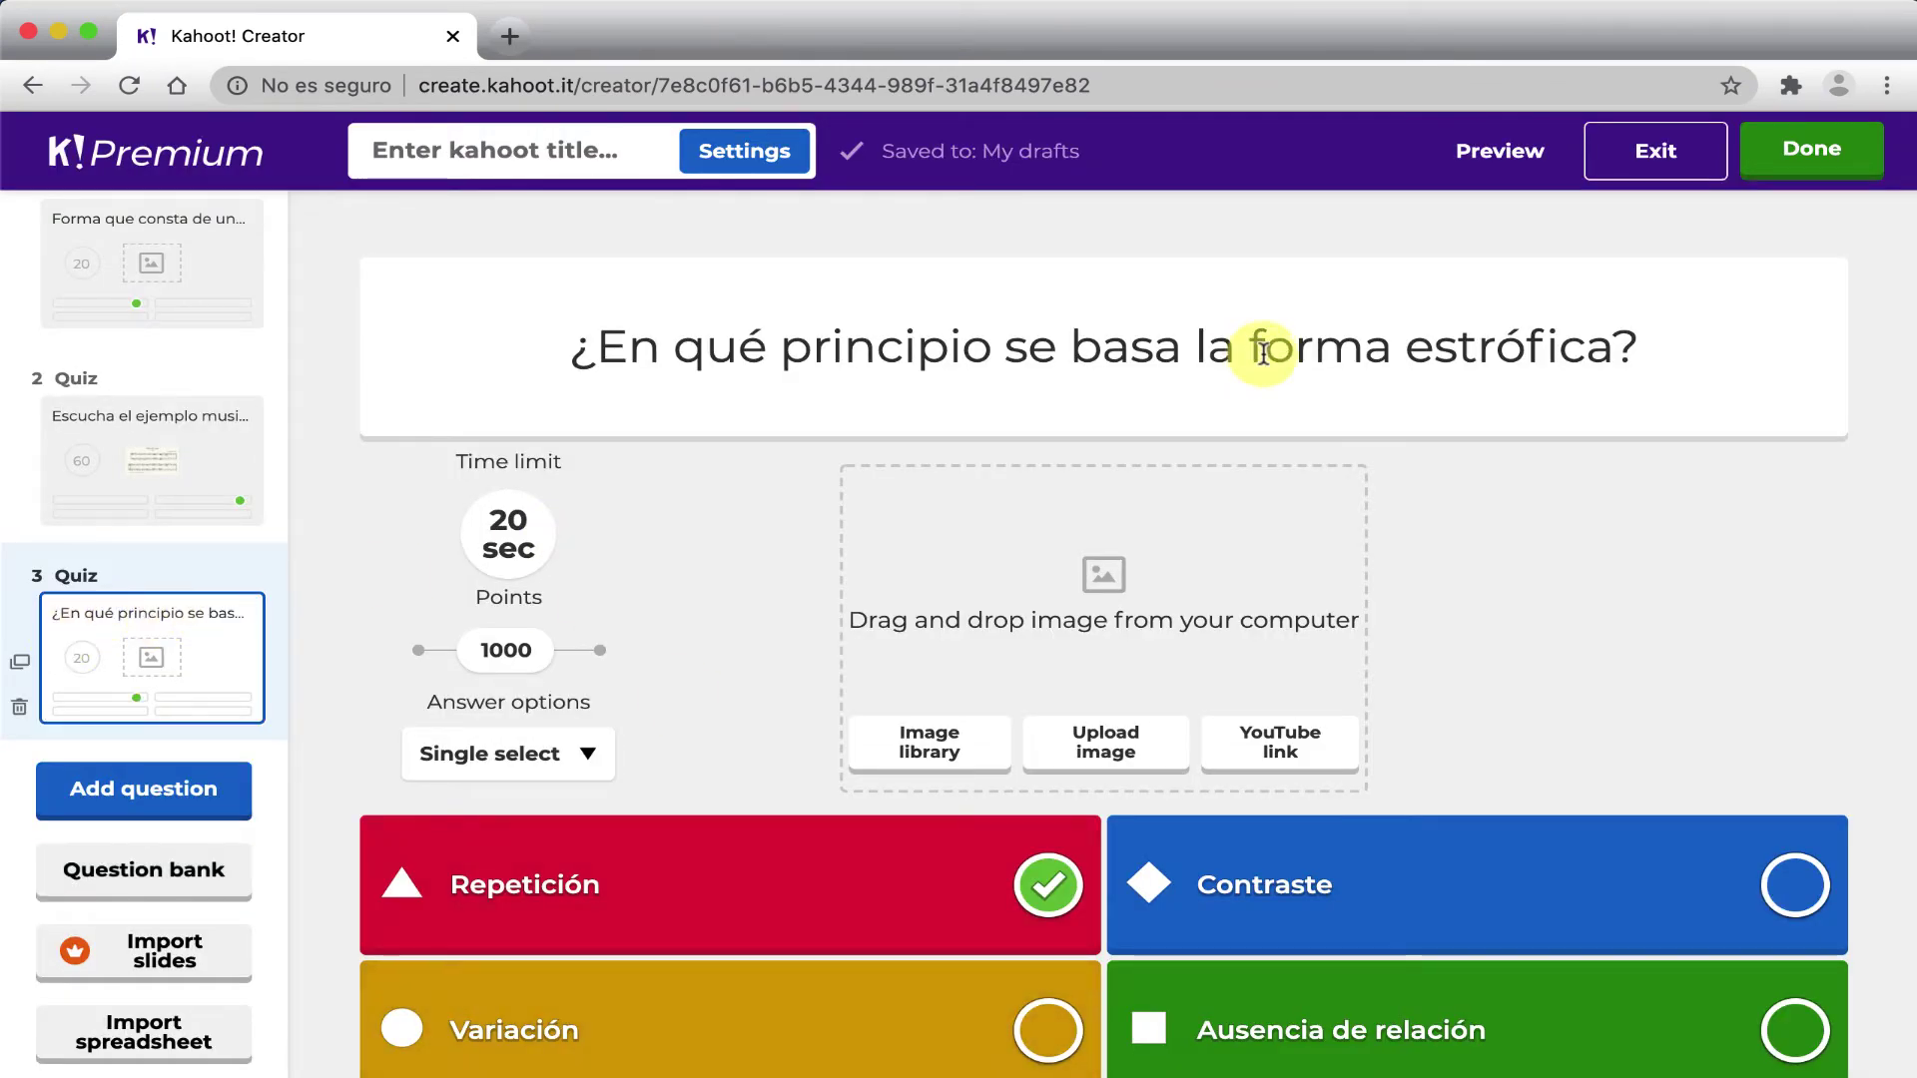
left_click_drag(1250, 347, 1612, 347)
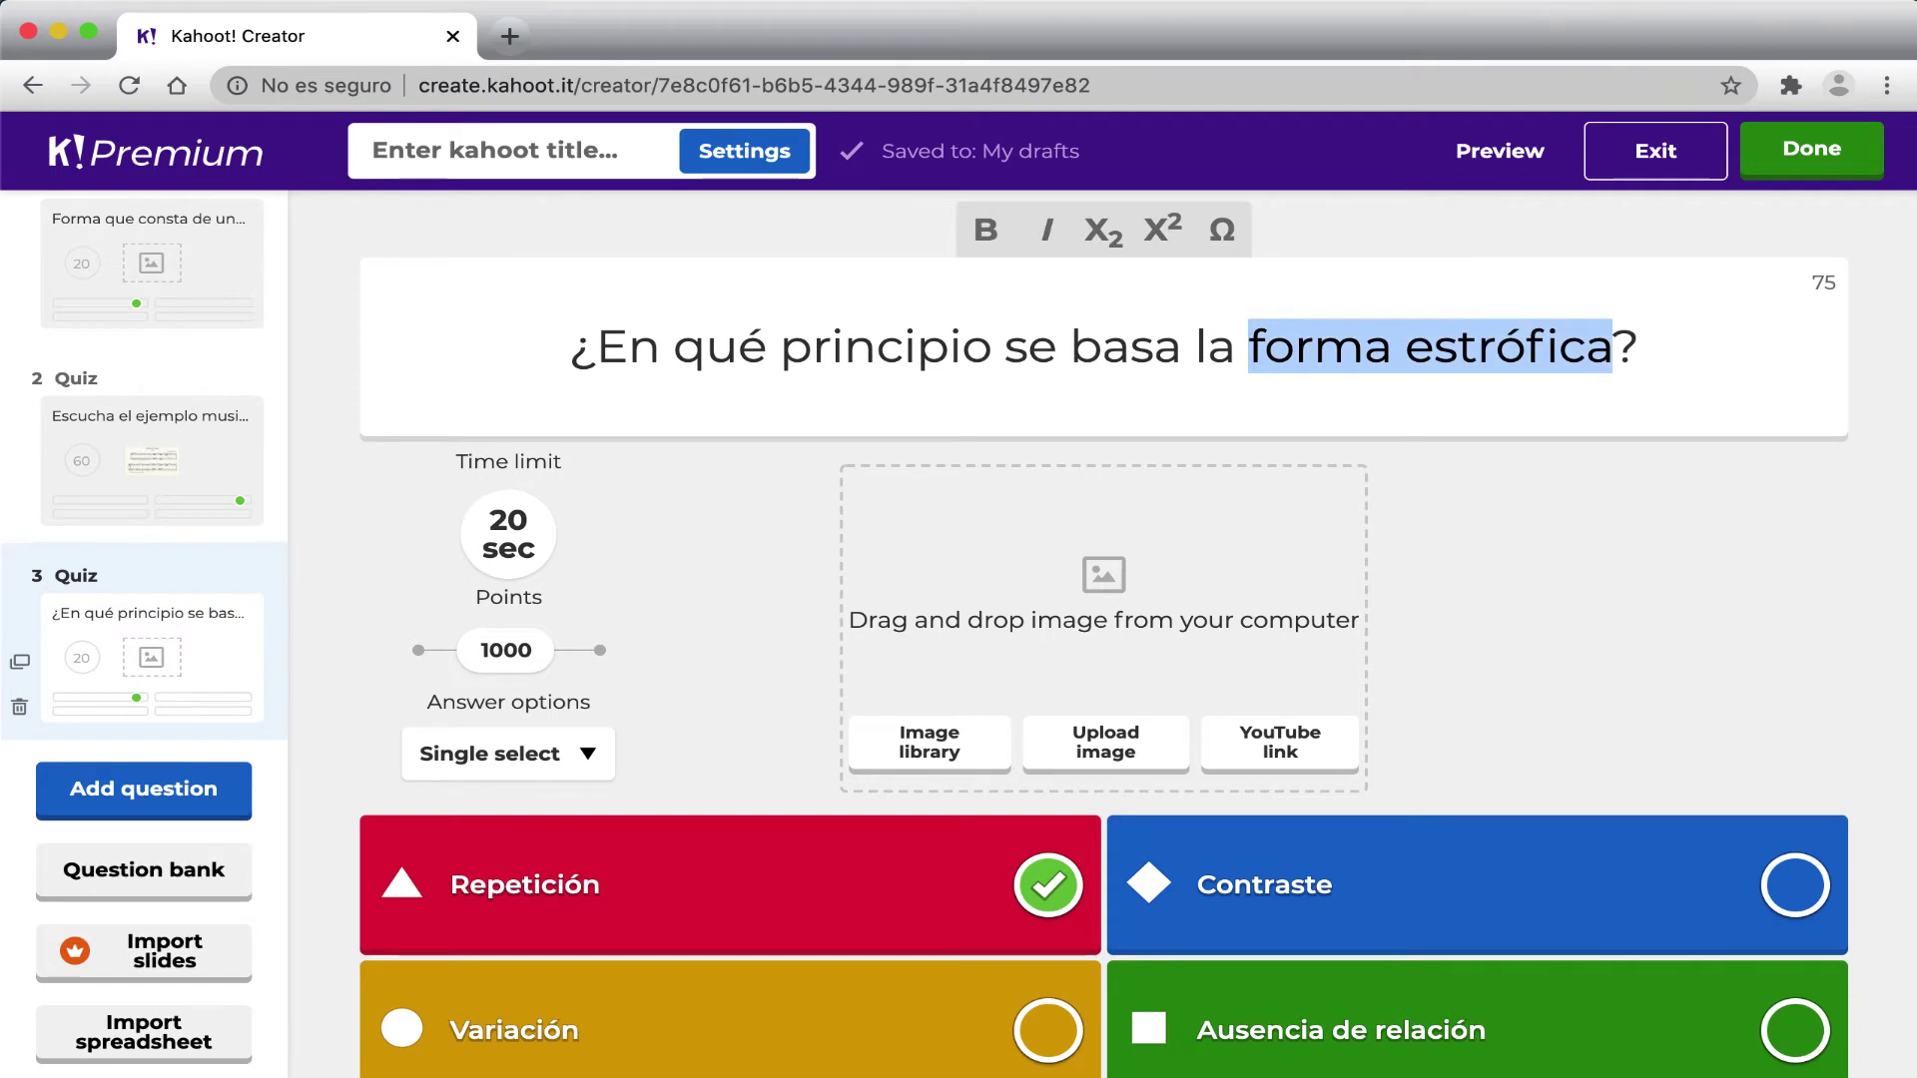
left_click(987, 232)
left_click(1703, 365)
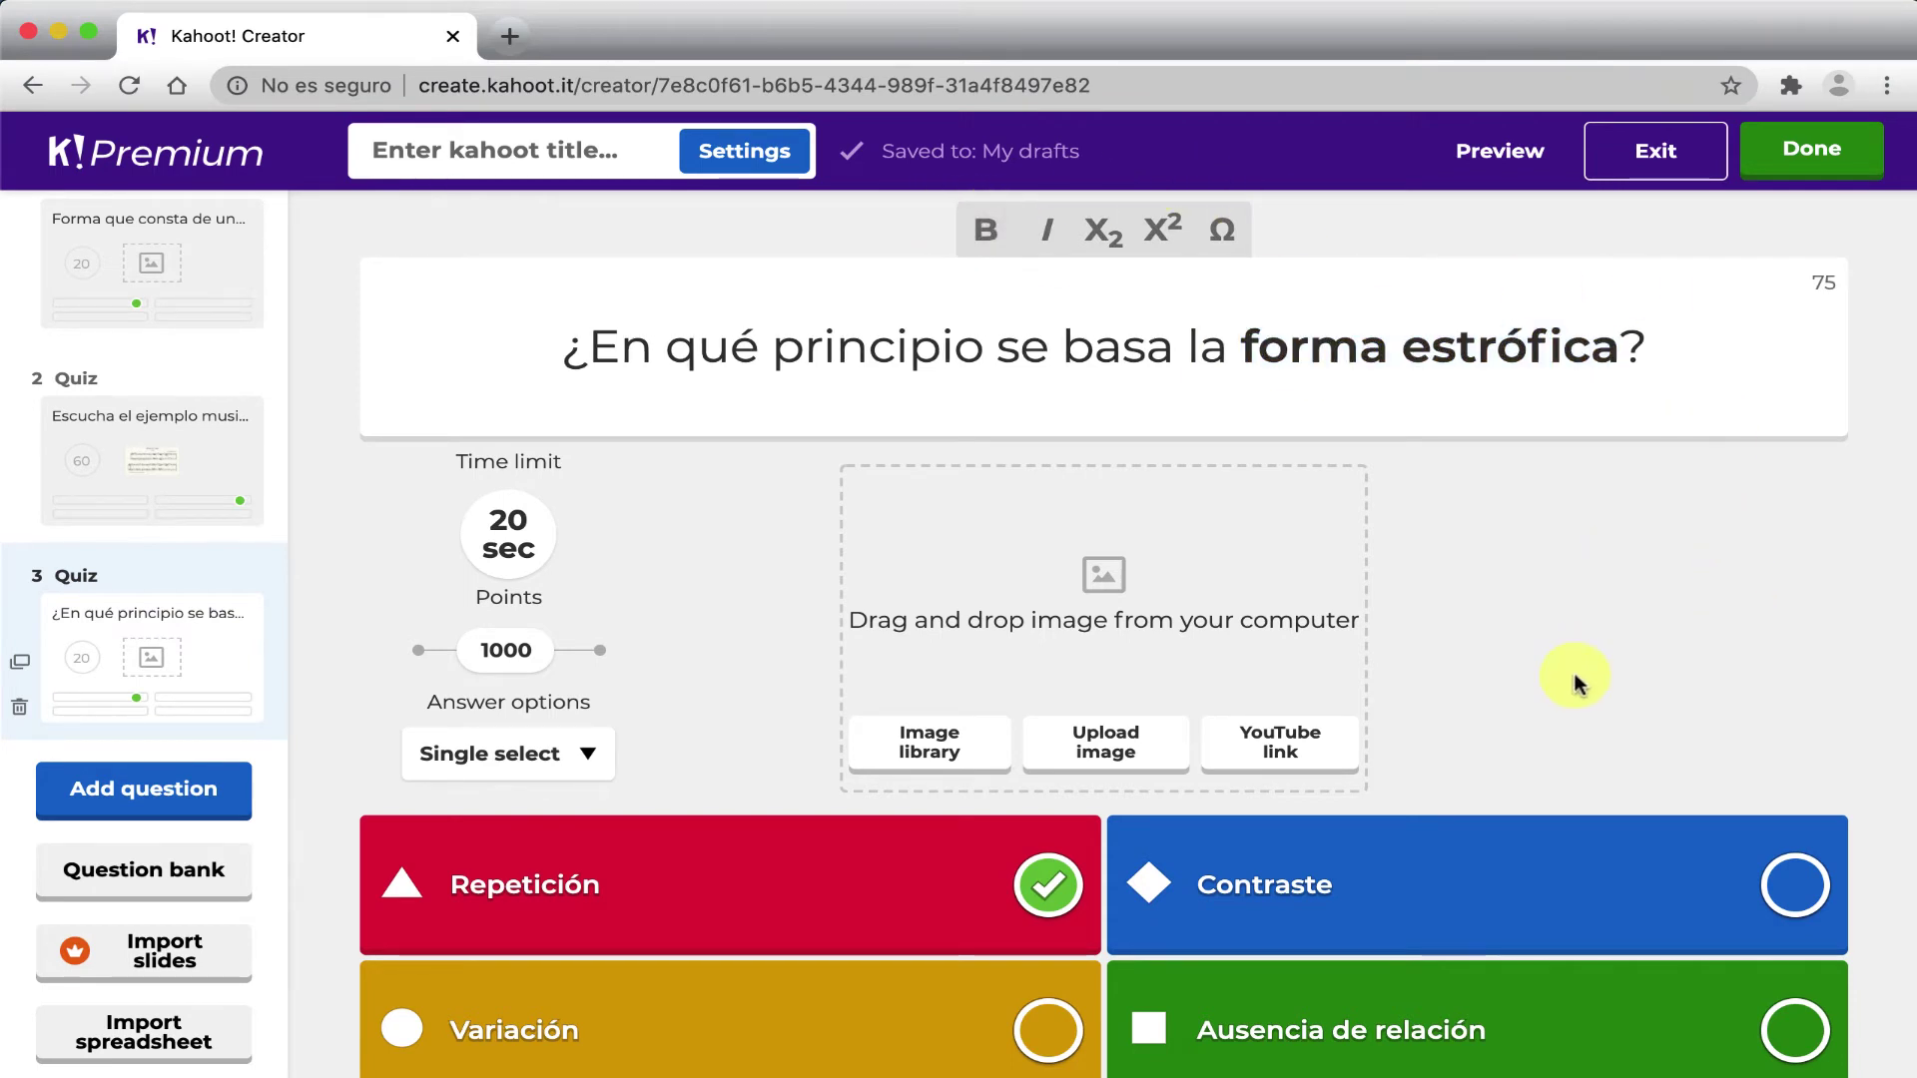
Add a new True or false question after the third question
left_click(749, 871)
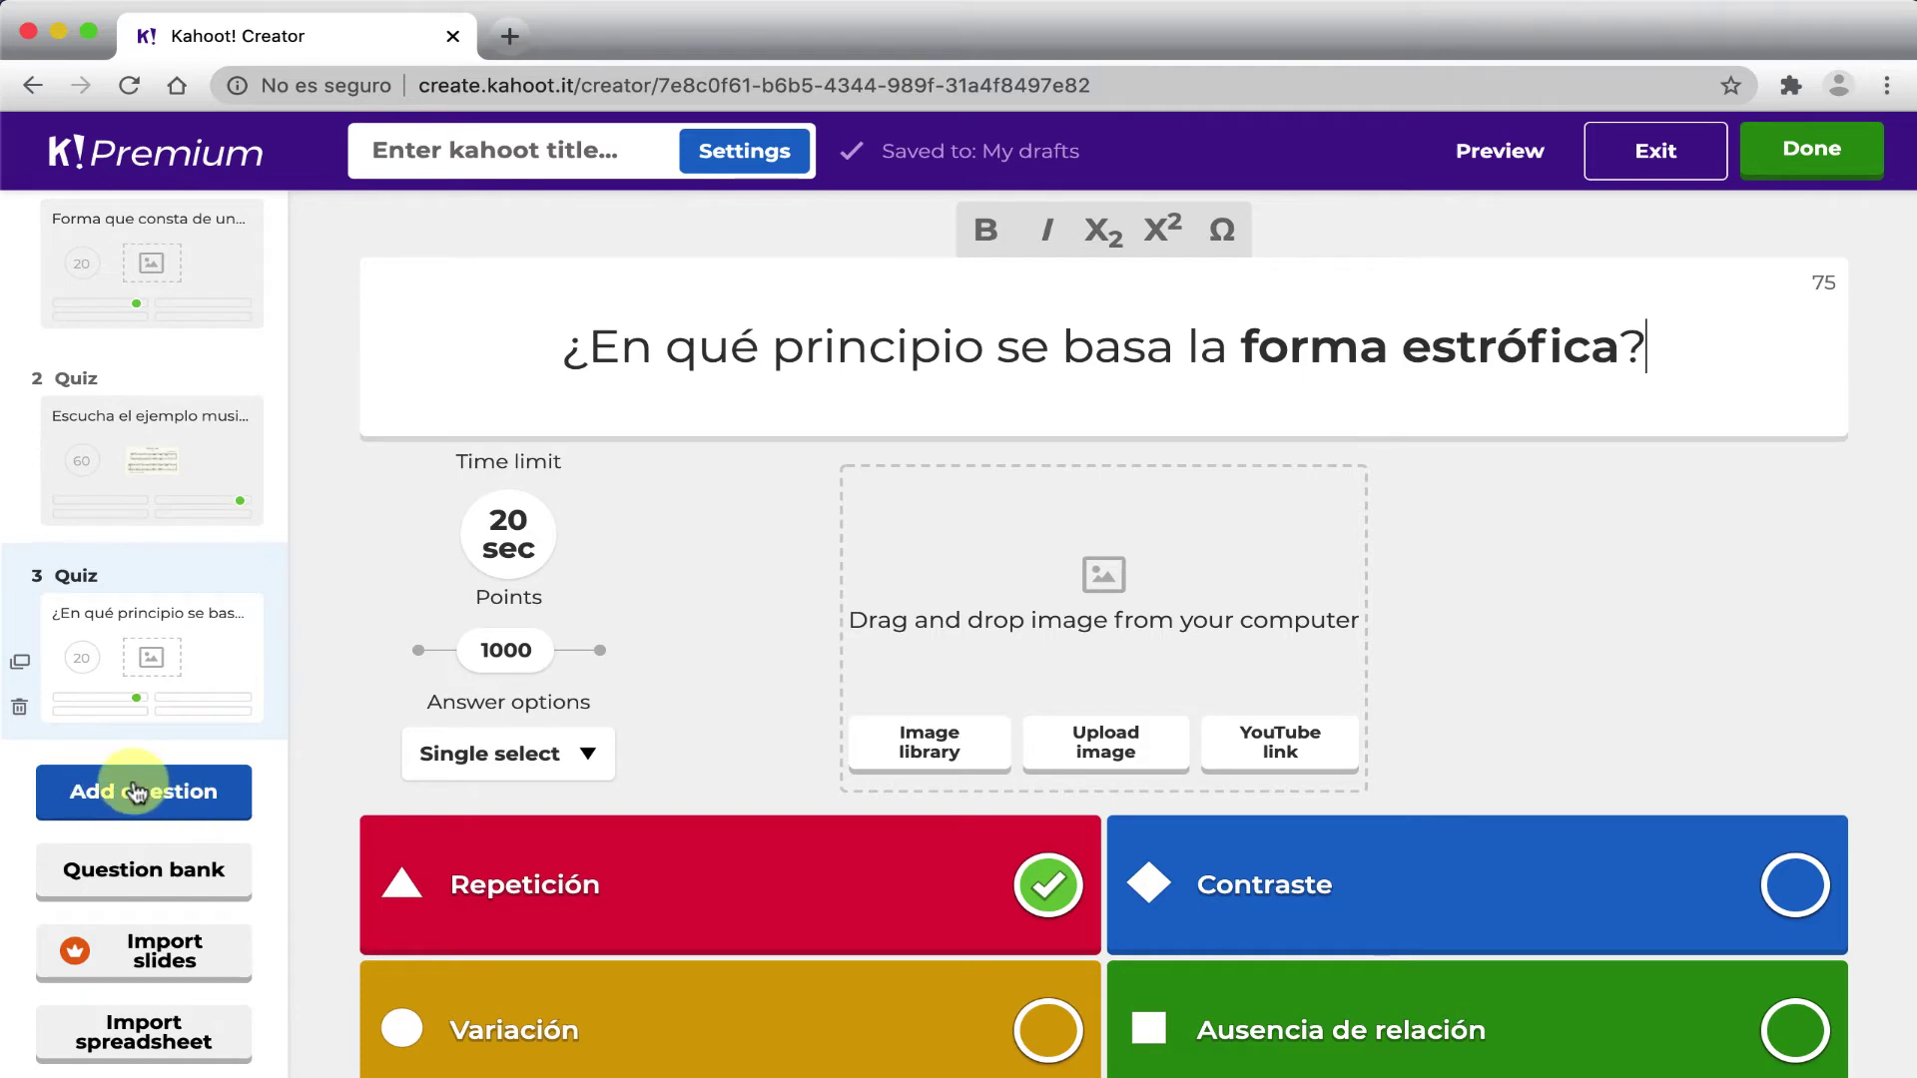
left_click(133, 794)
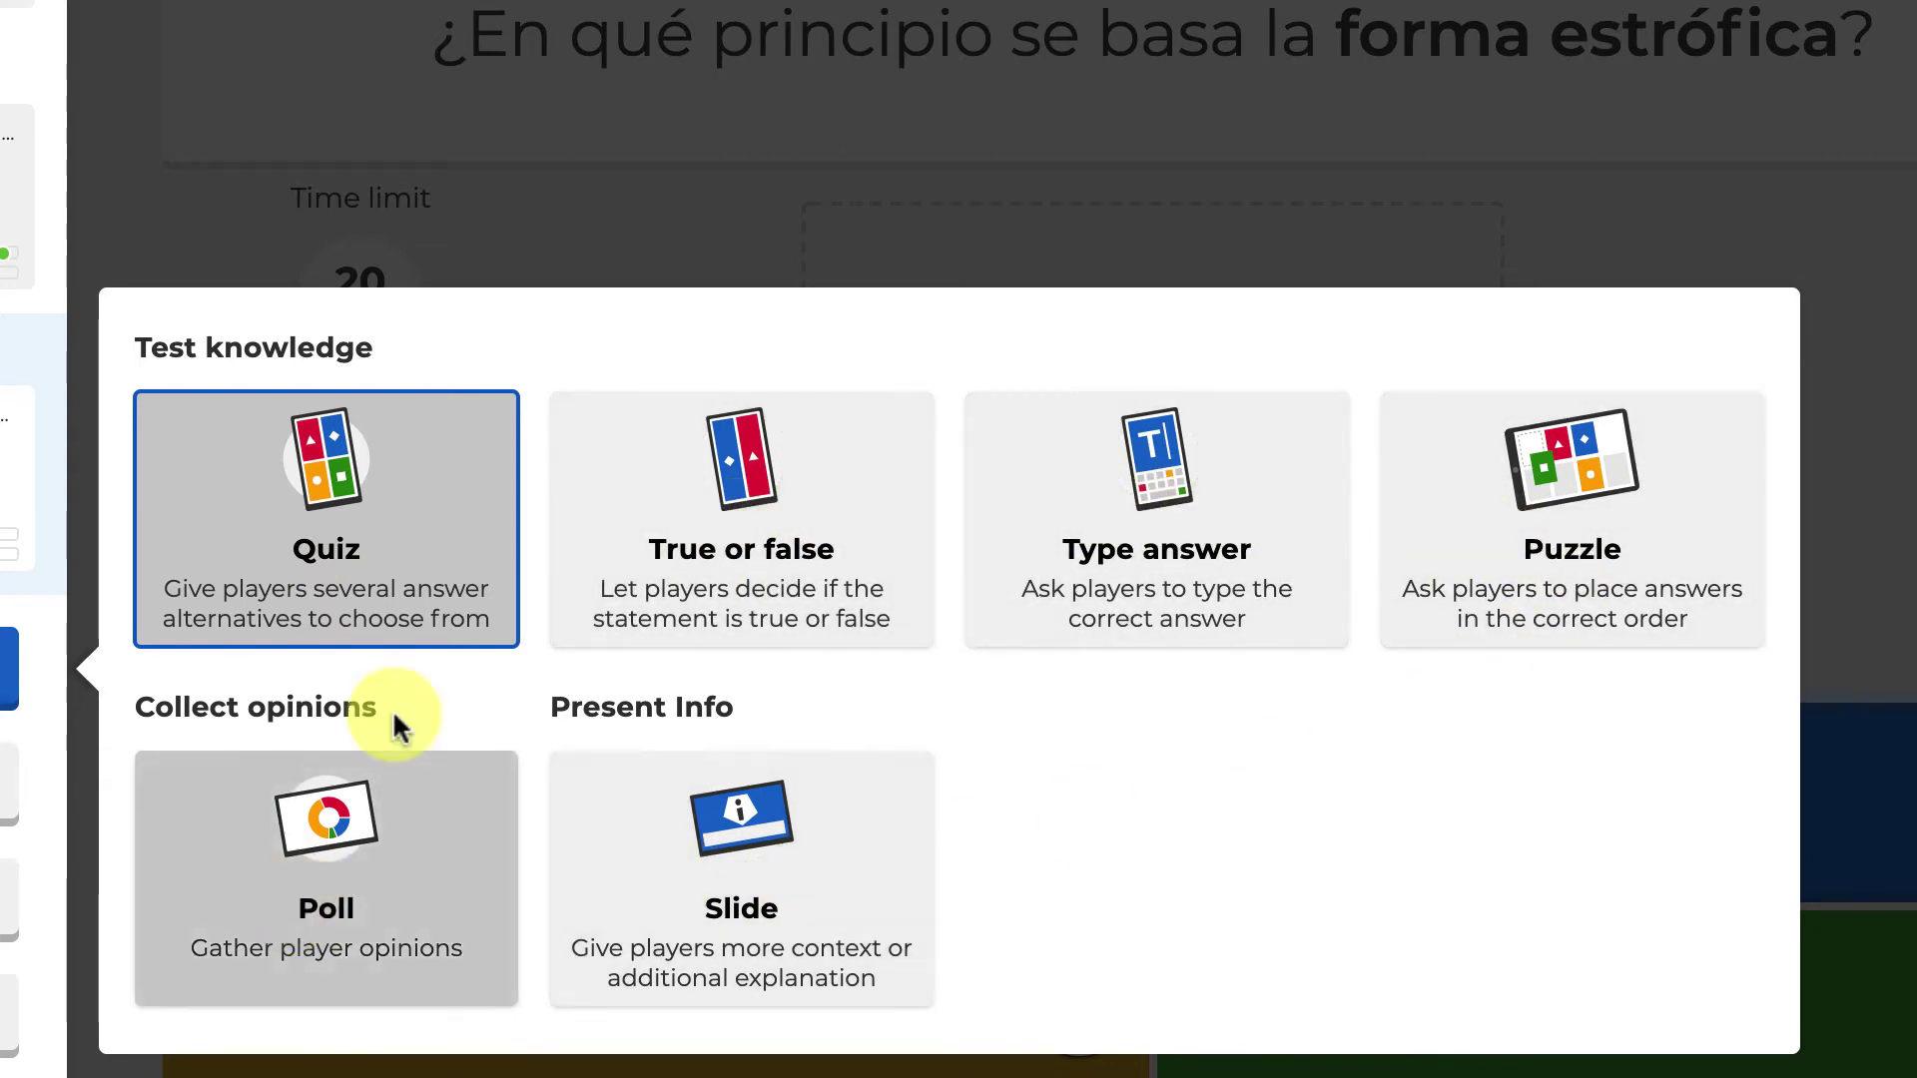
left_click(704, 529)
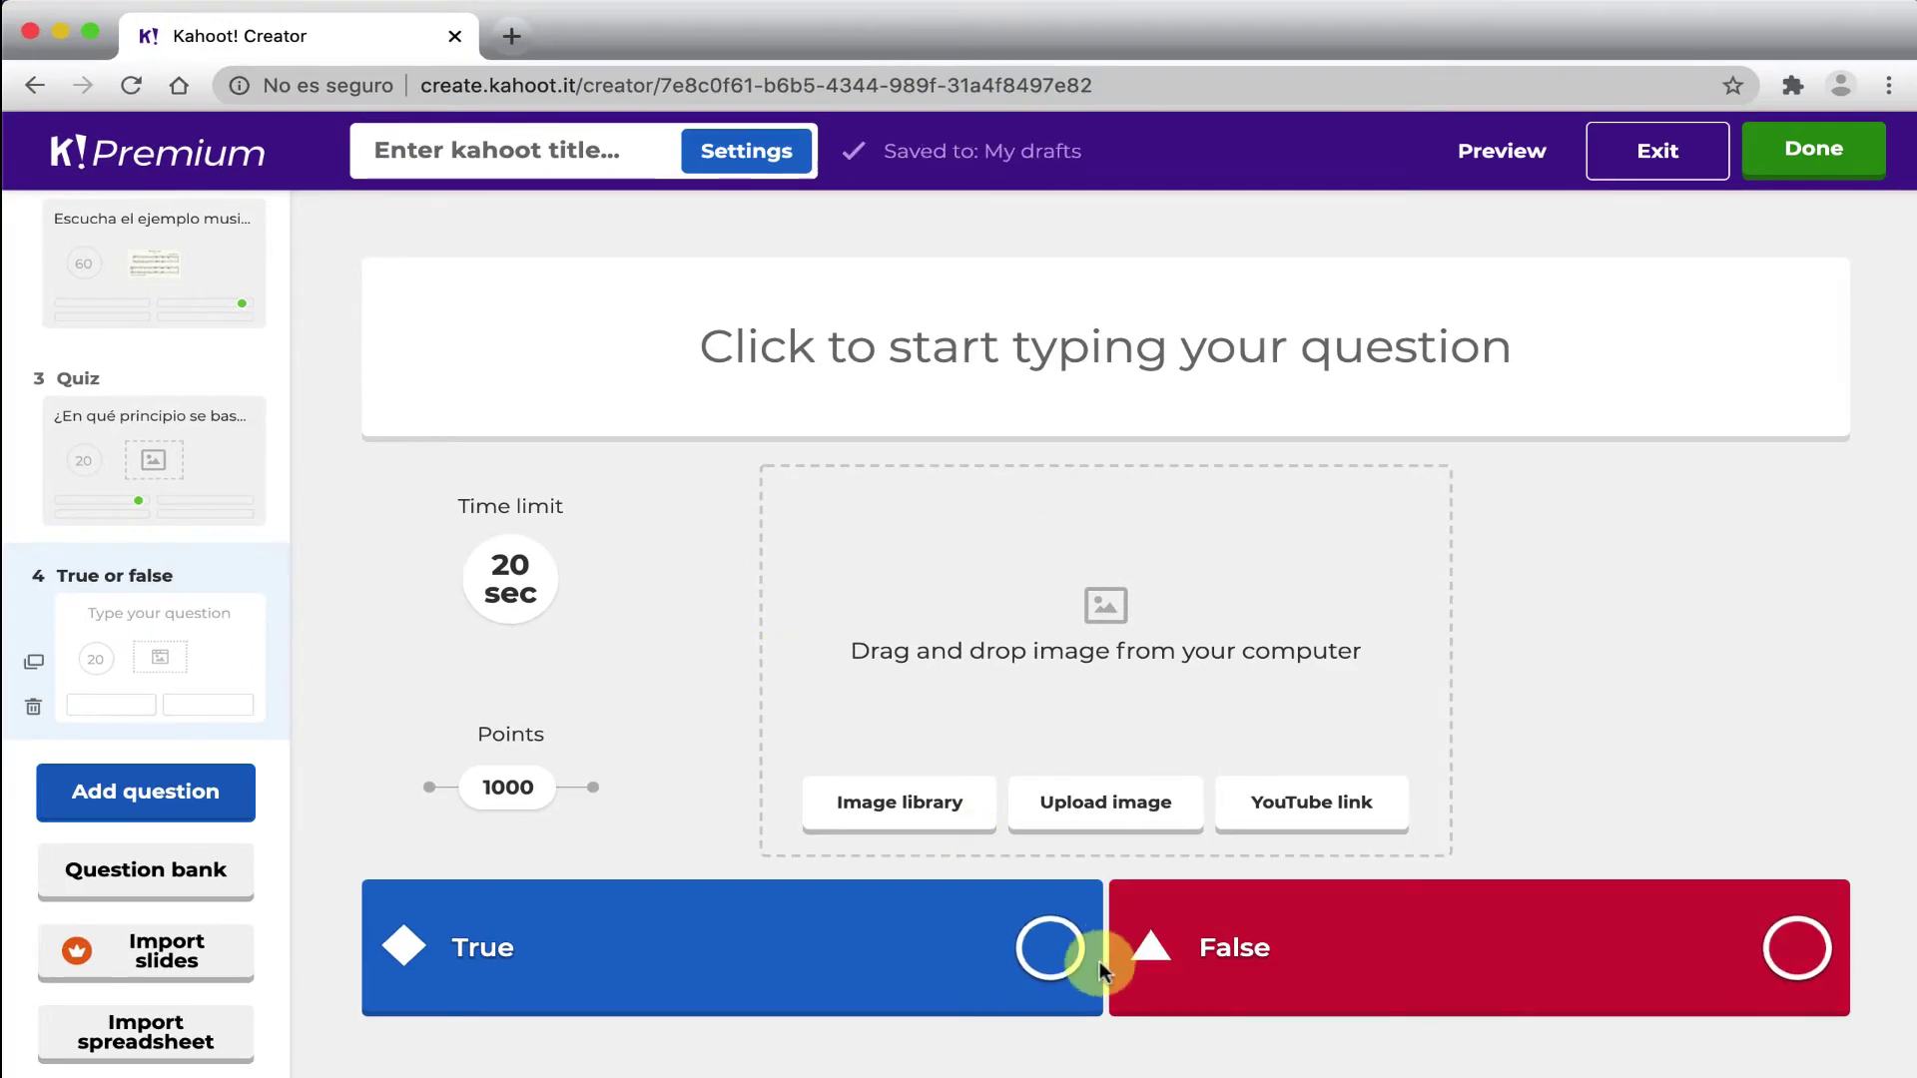
Clear the answer "Ausencia de relación" from the third question
left_click(208, 468)
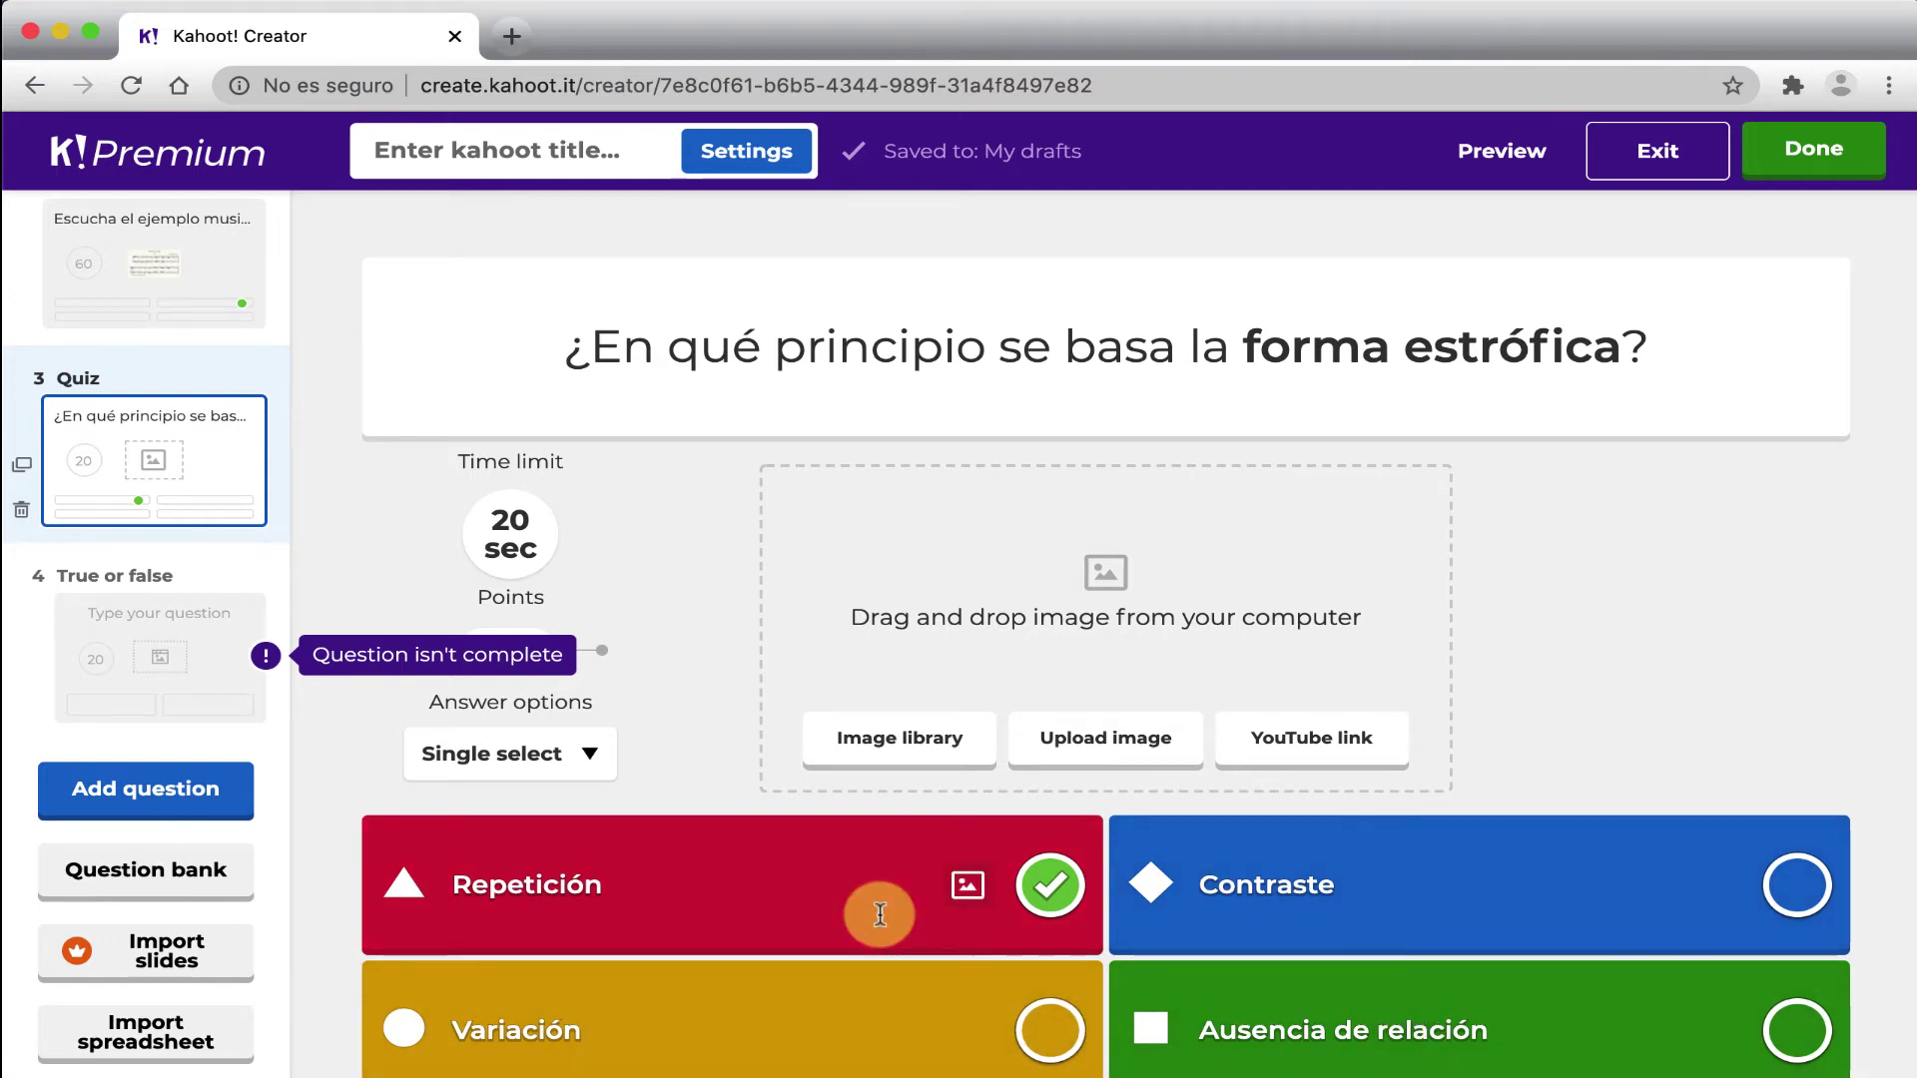
left_click_drag(1573, 1028, 1198, 1034)
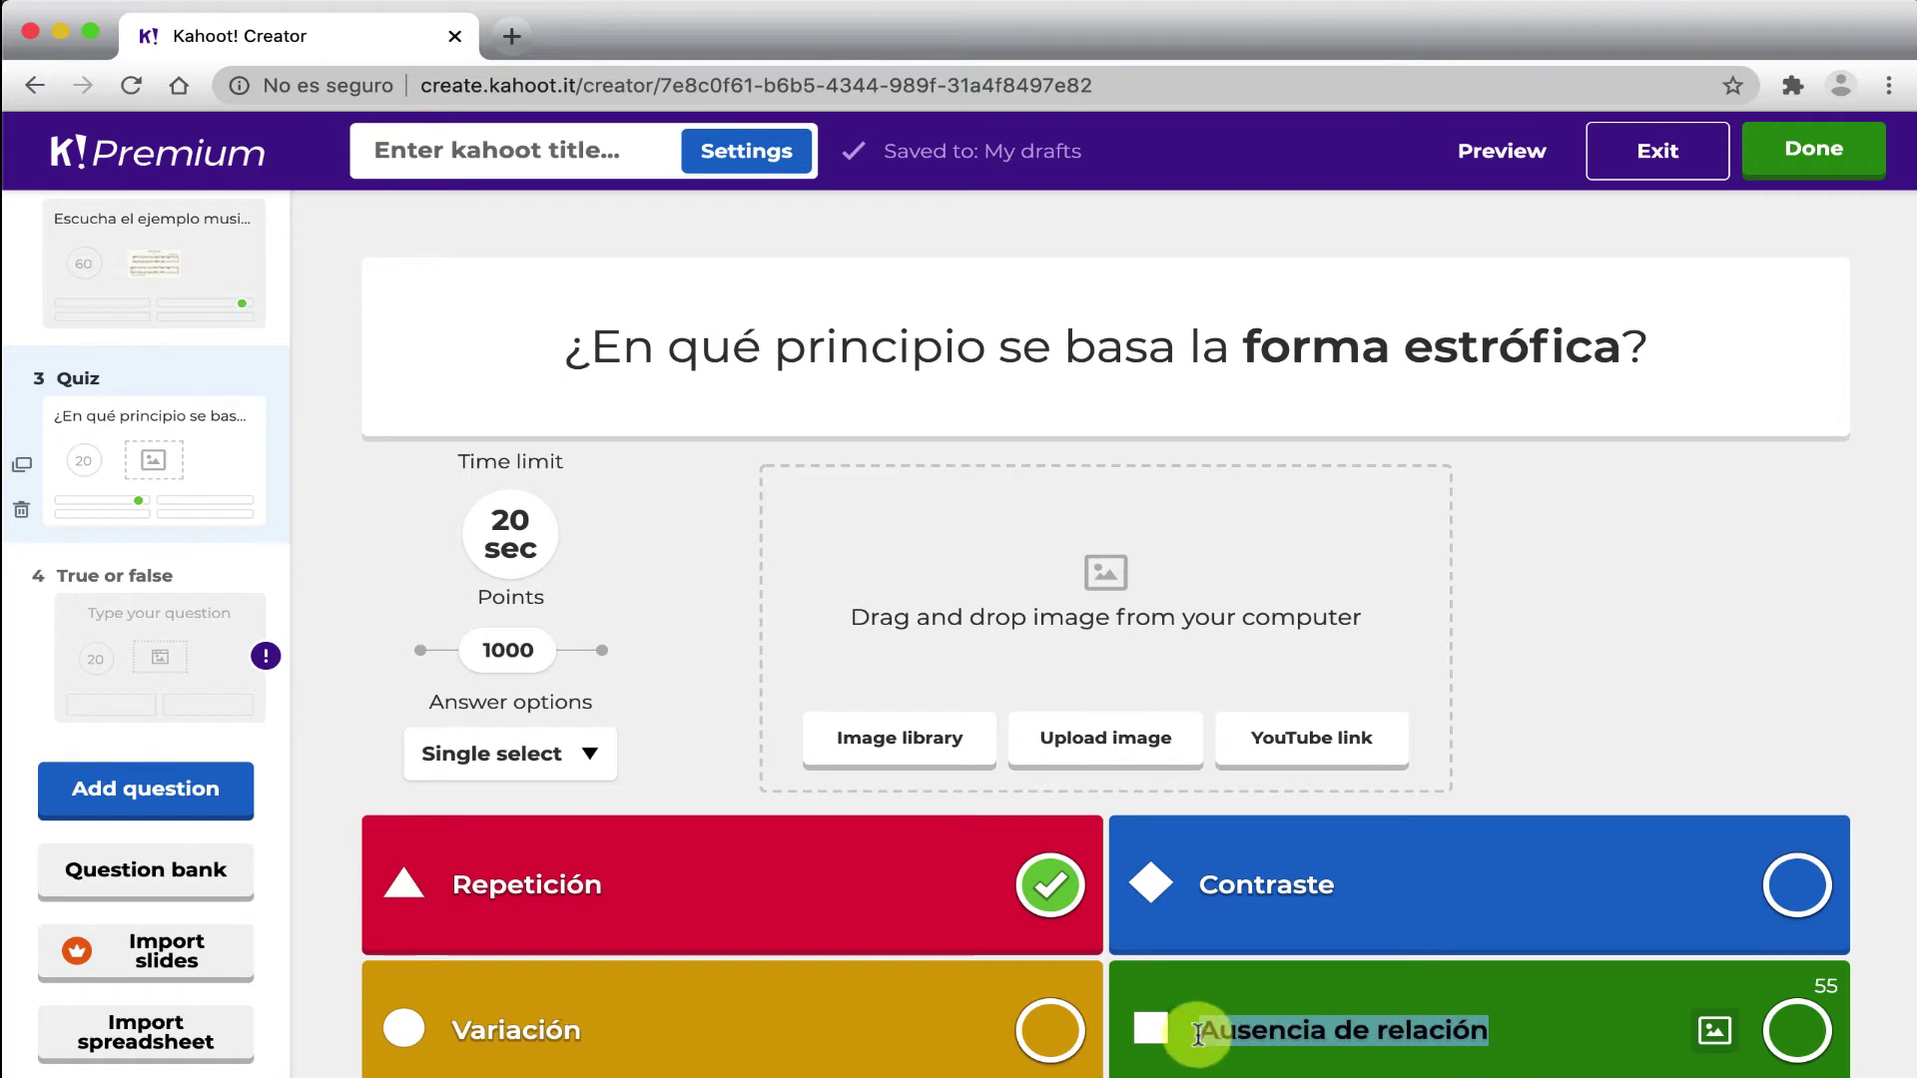
key("BackSpace")
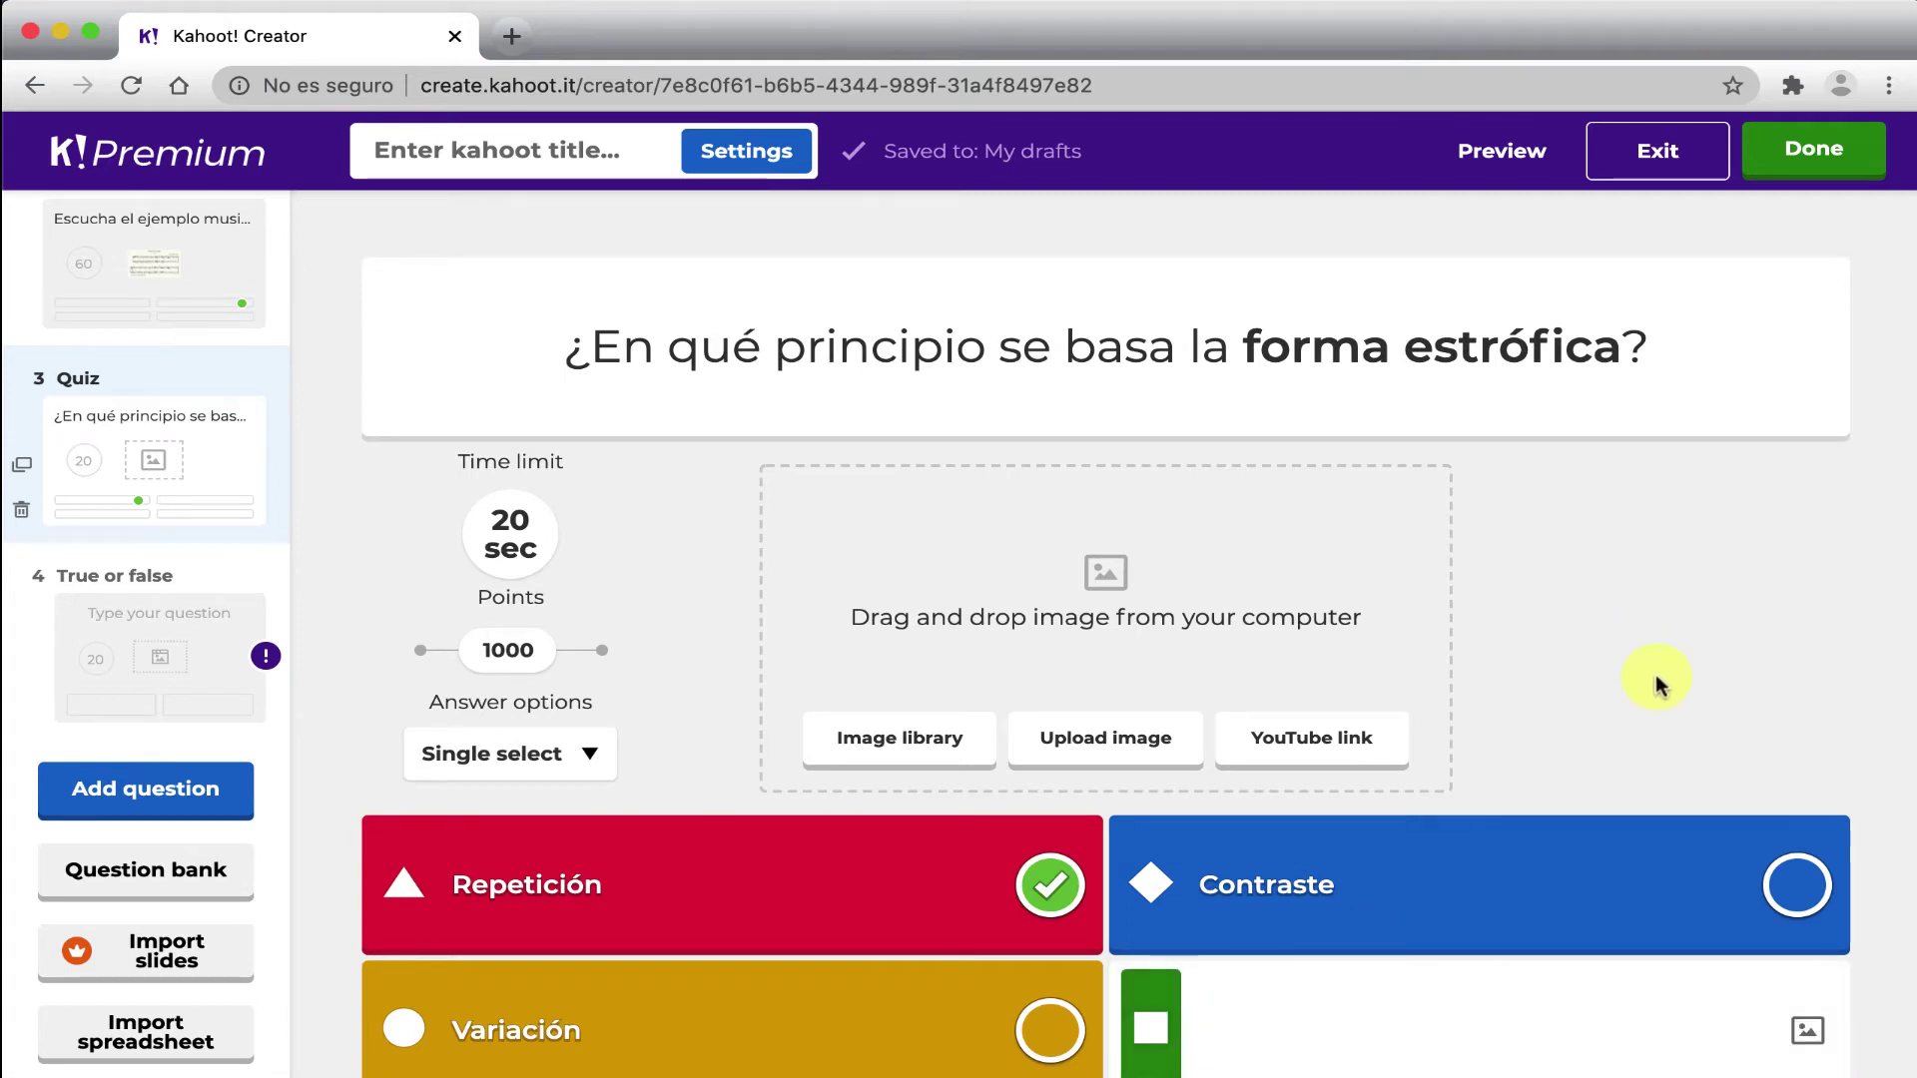
Return to the true or false question and mark False as its correct answer
left_click(152, 663)
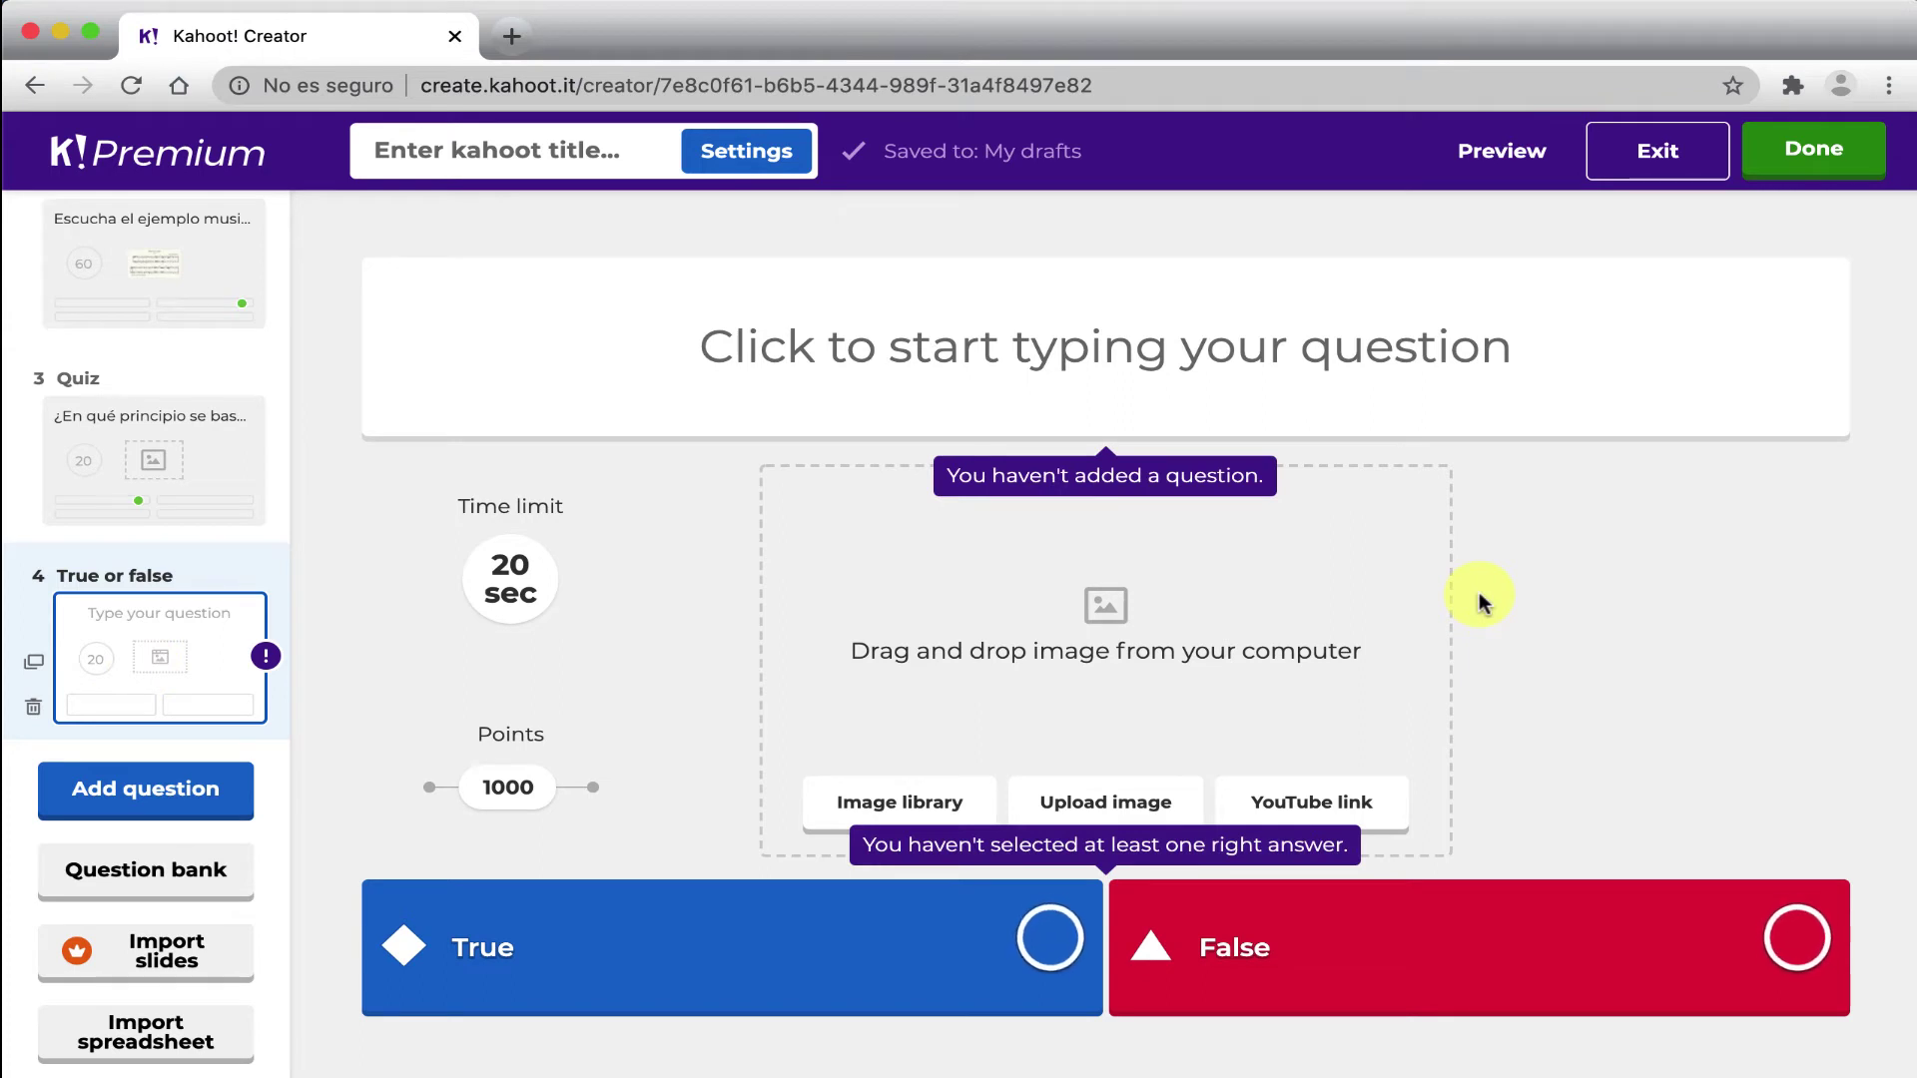
left_click(787, 365)
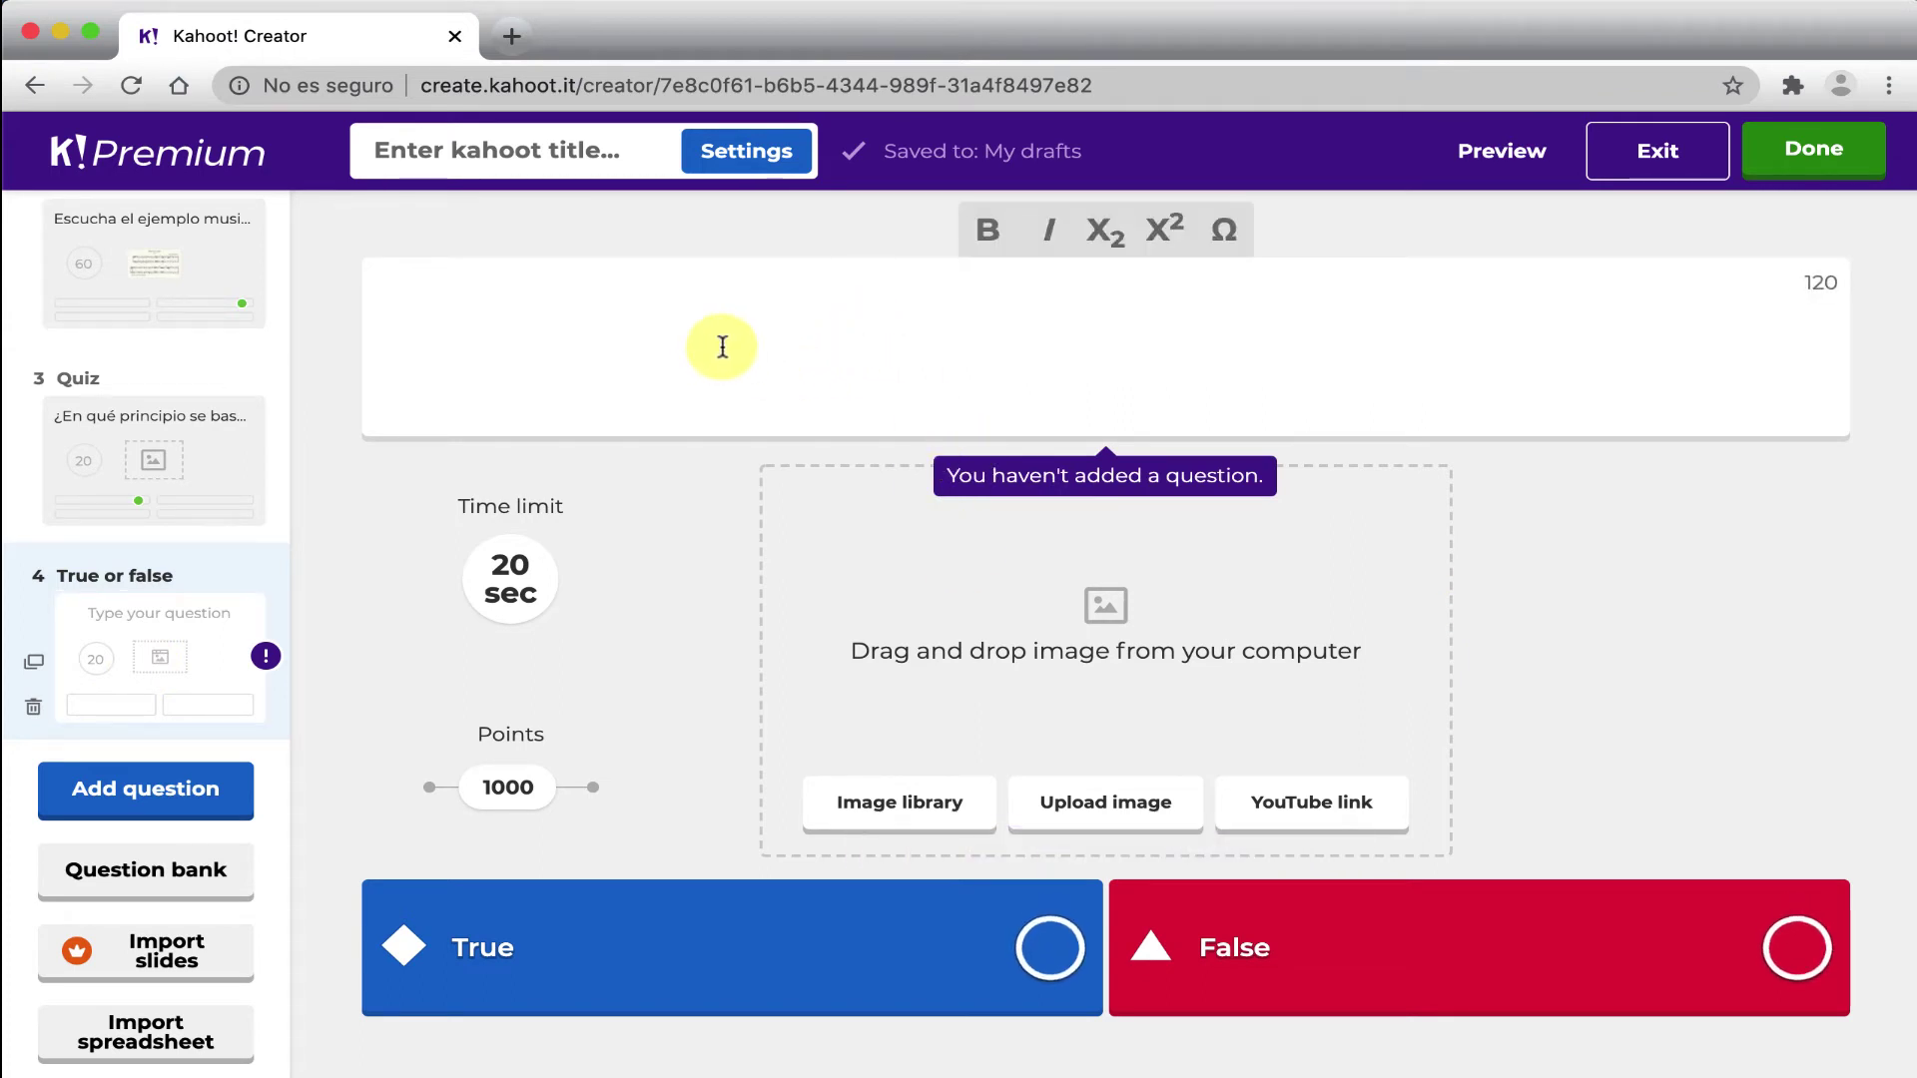
left_click(470, 941)
left_click(1048, 944)
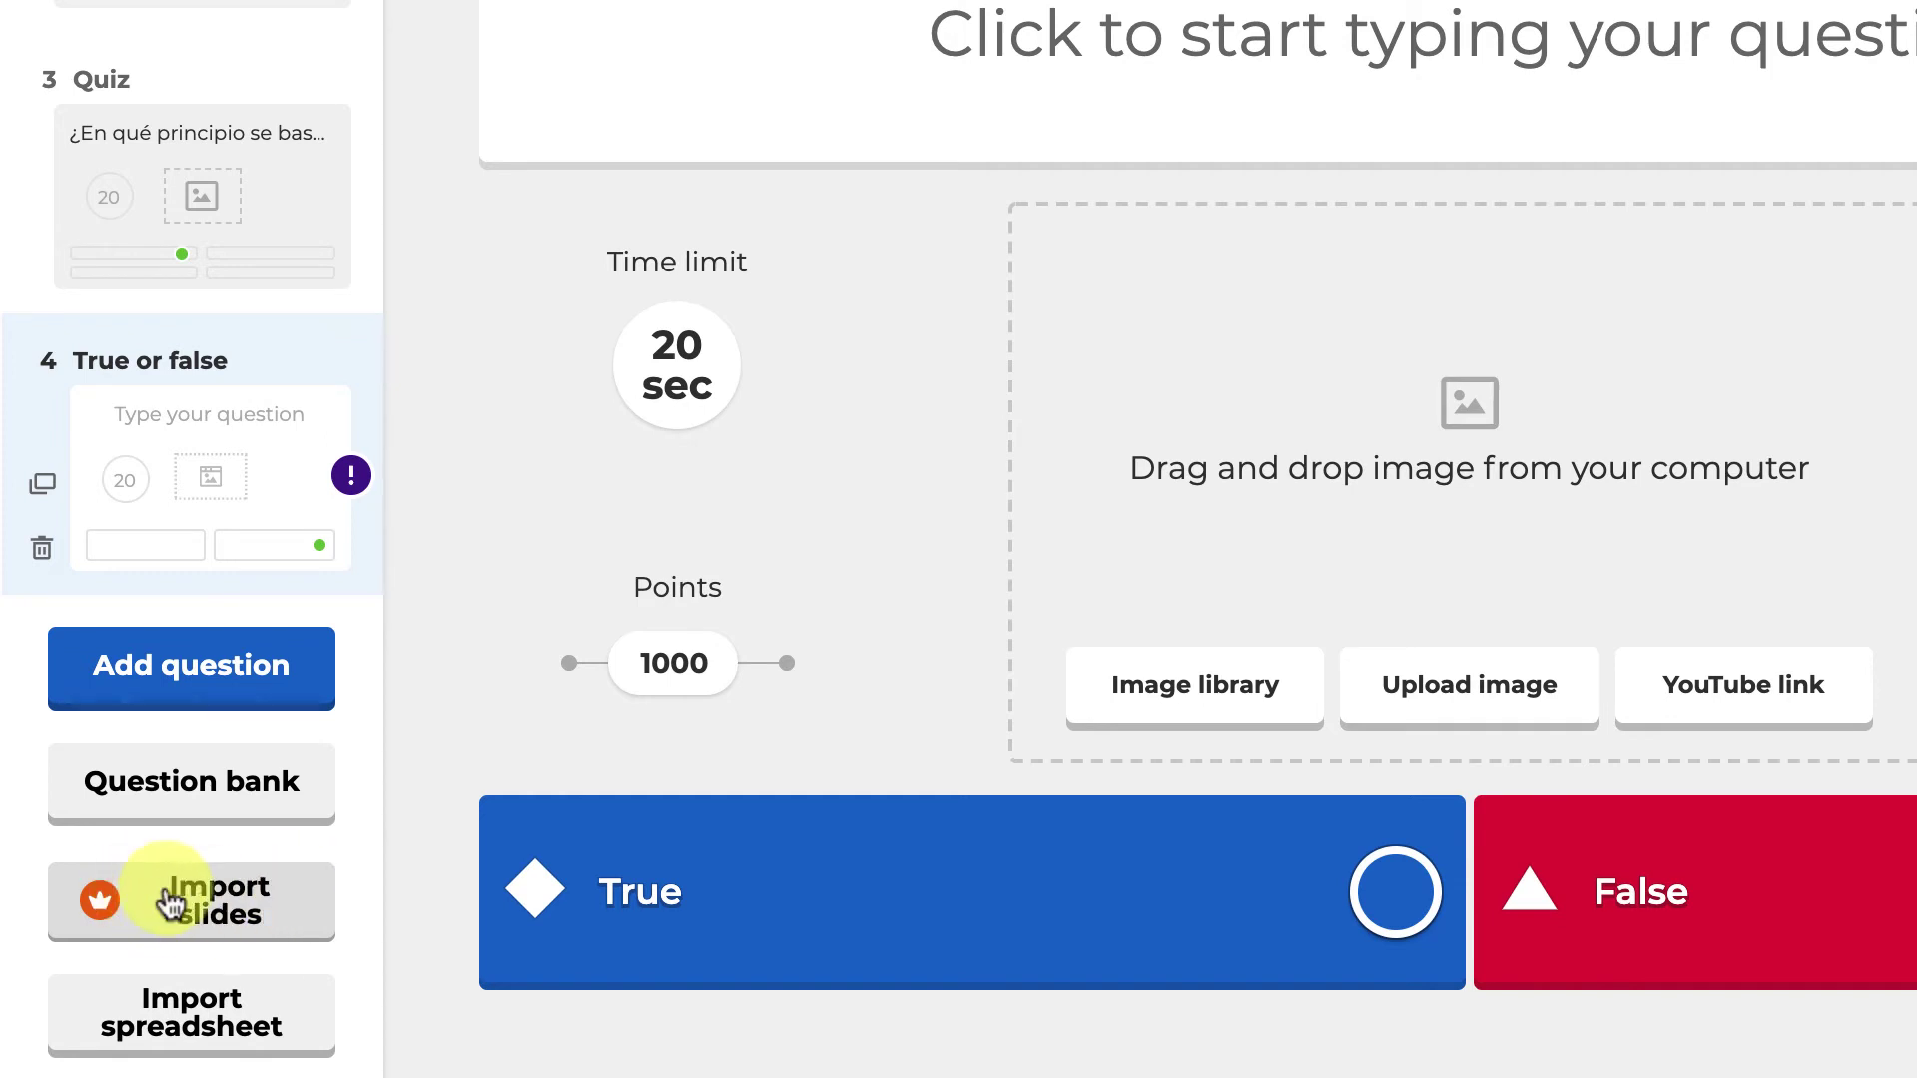
Download and open the Kahoot spreadsheet import template, and close the import dialog without uploading a file
left_click(192, 1042)
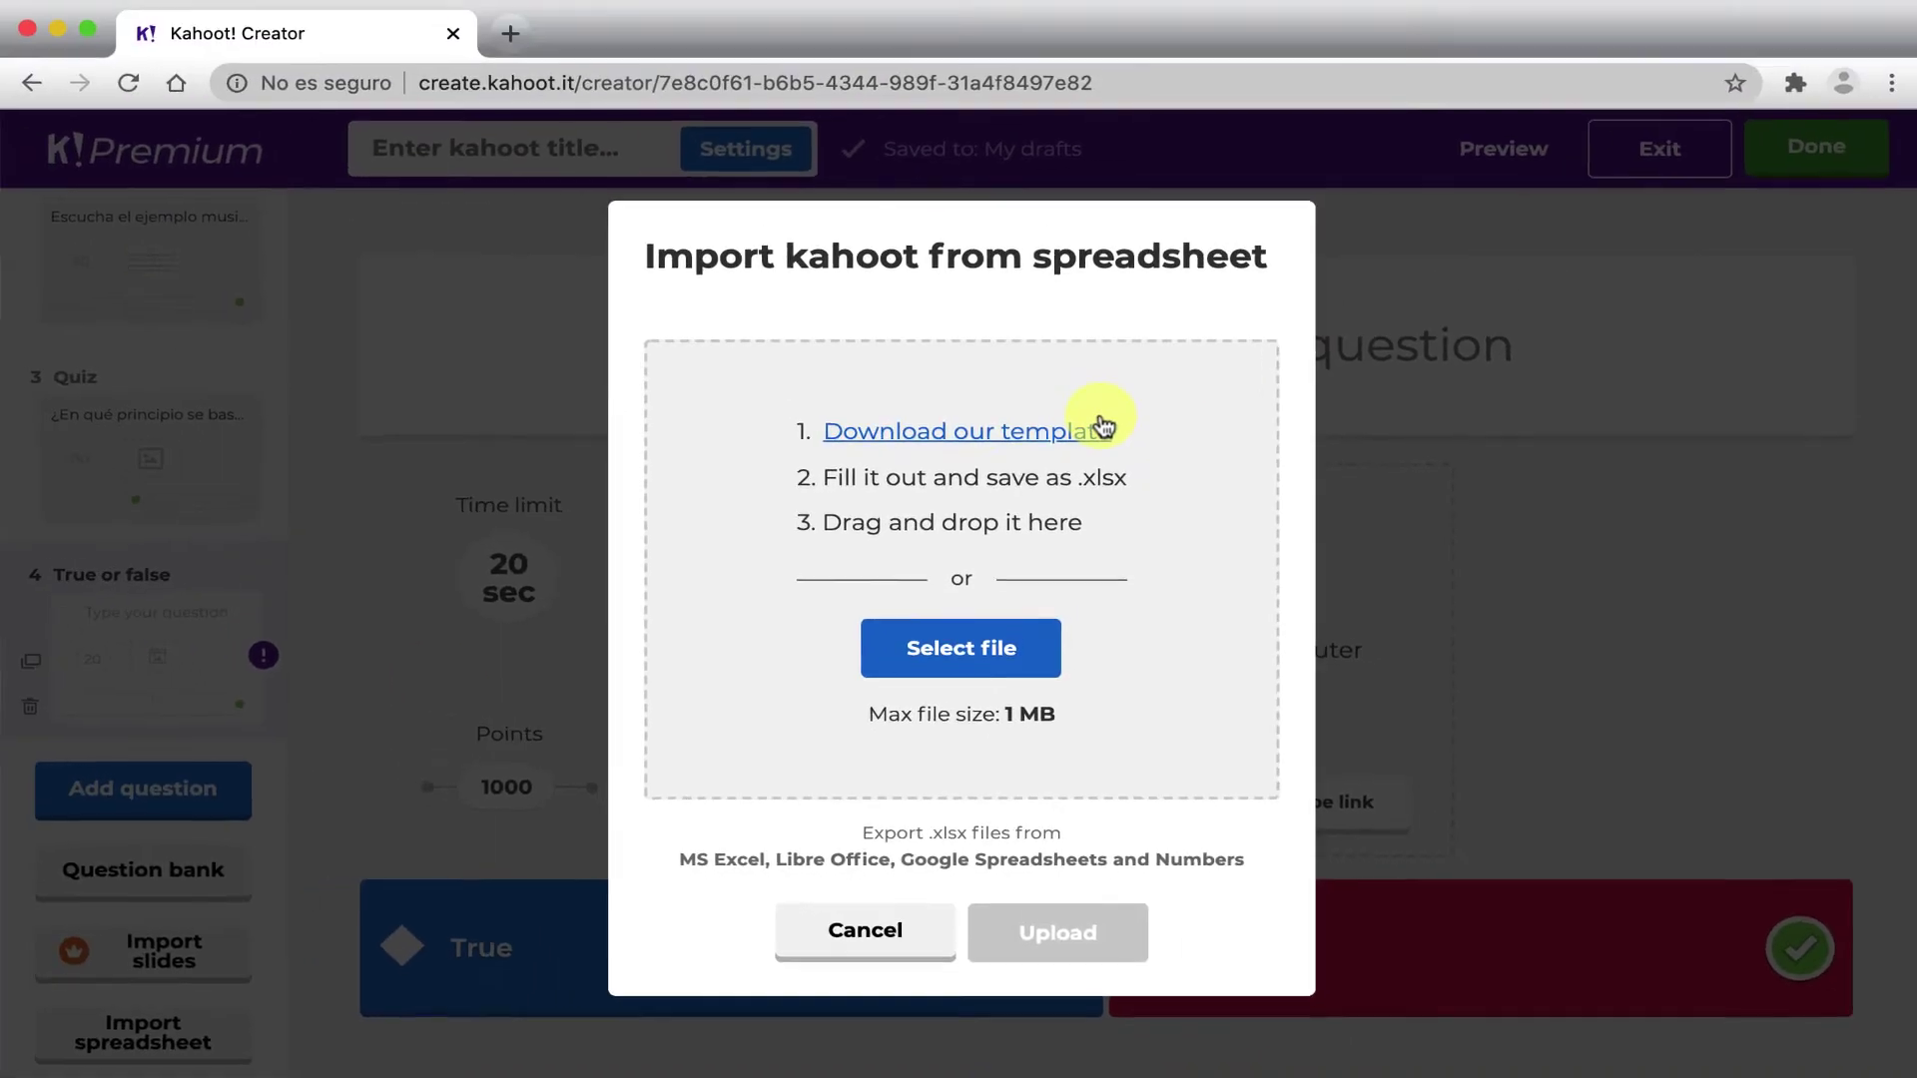
left_click(968, 435)
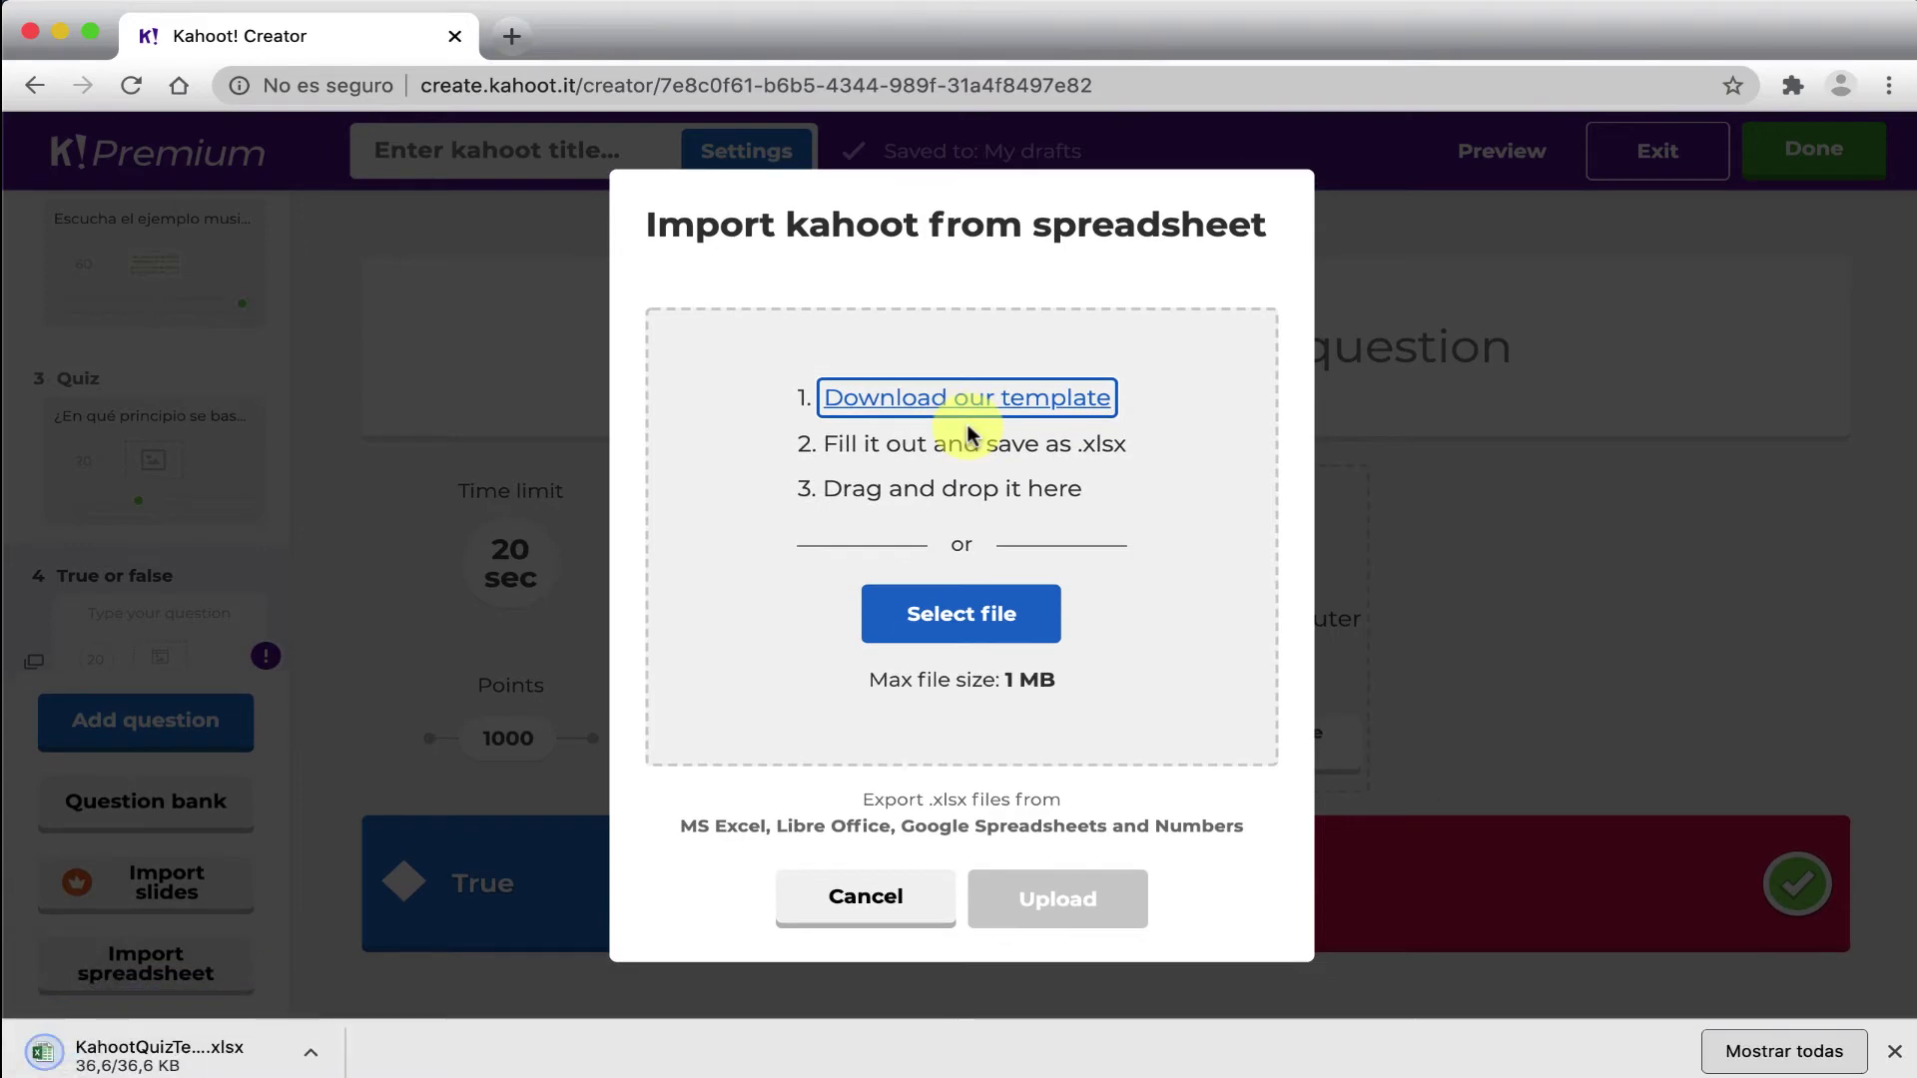
left_click(158, 1056)
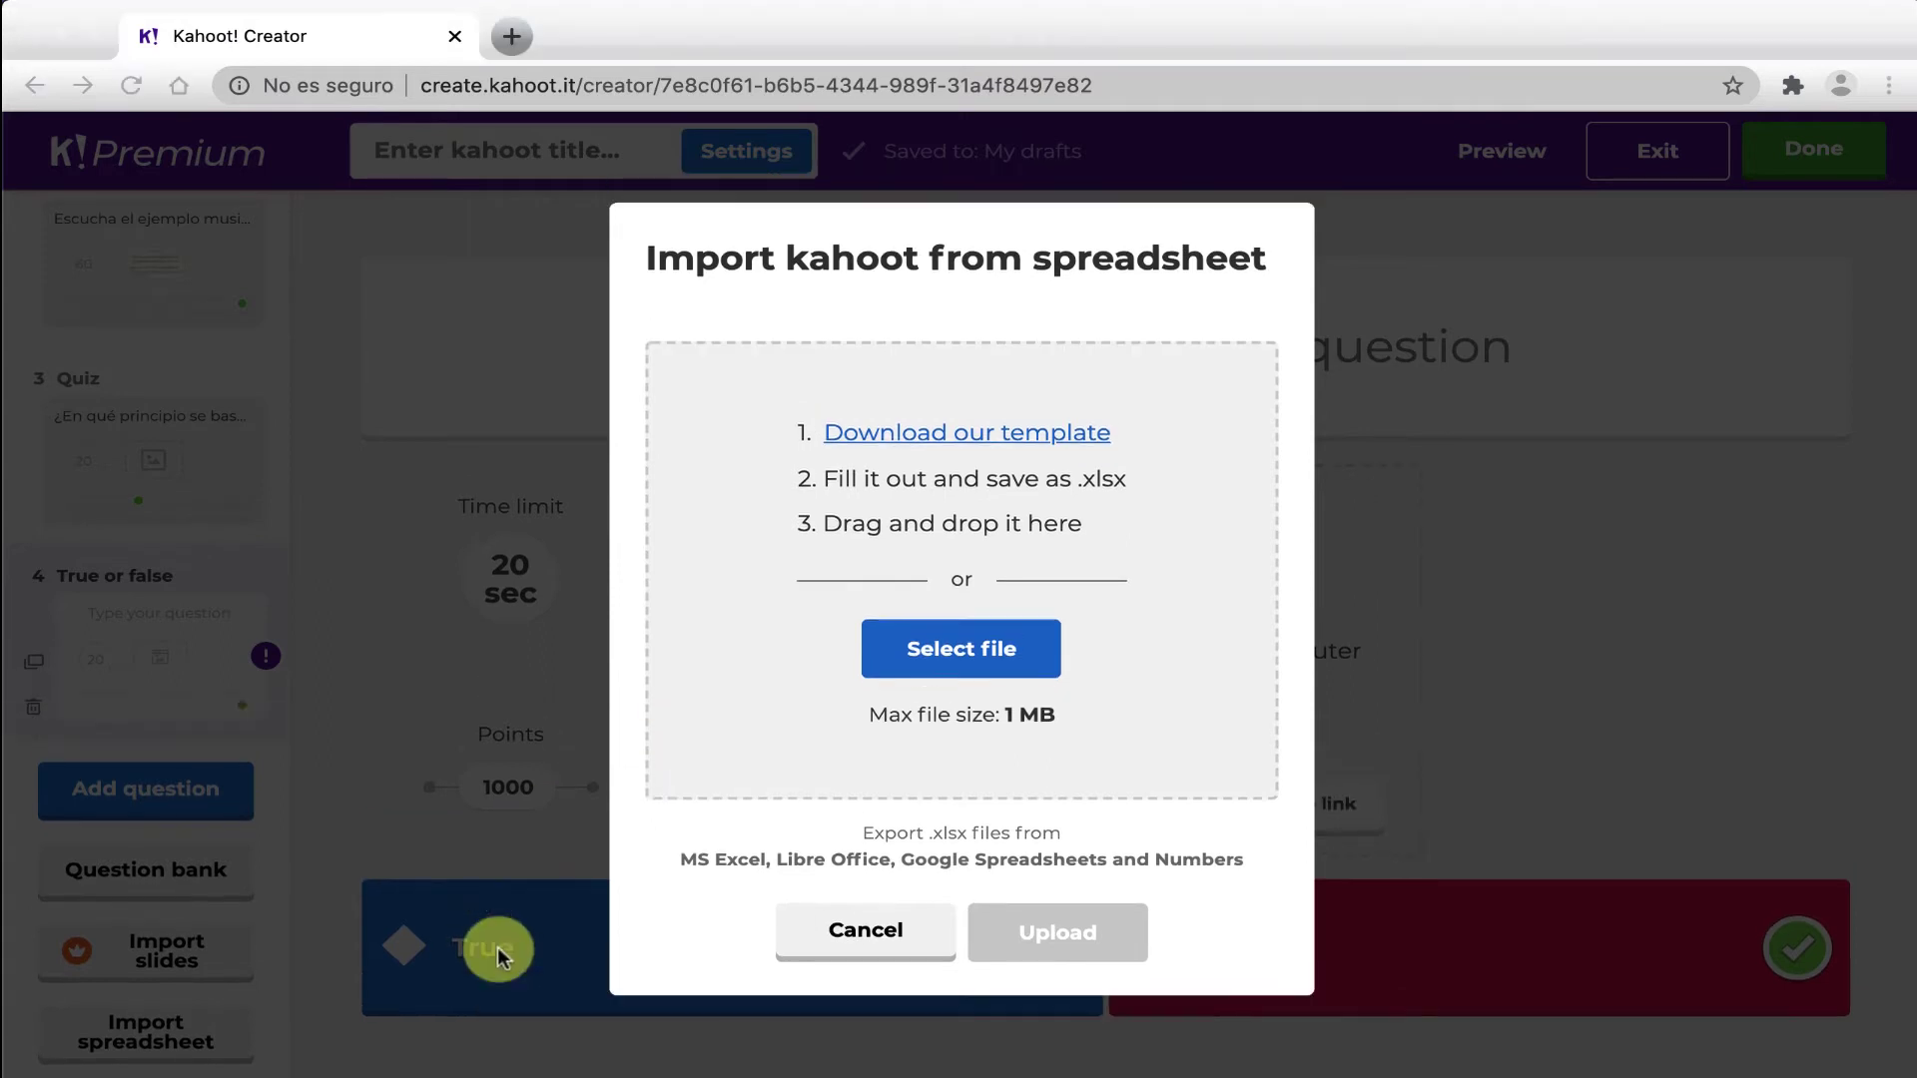
left_click(1088, 489)
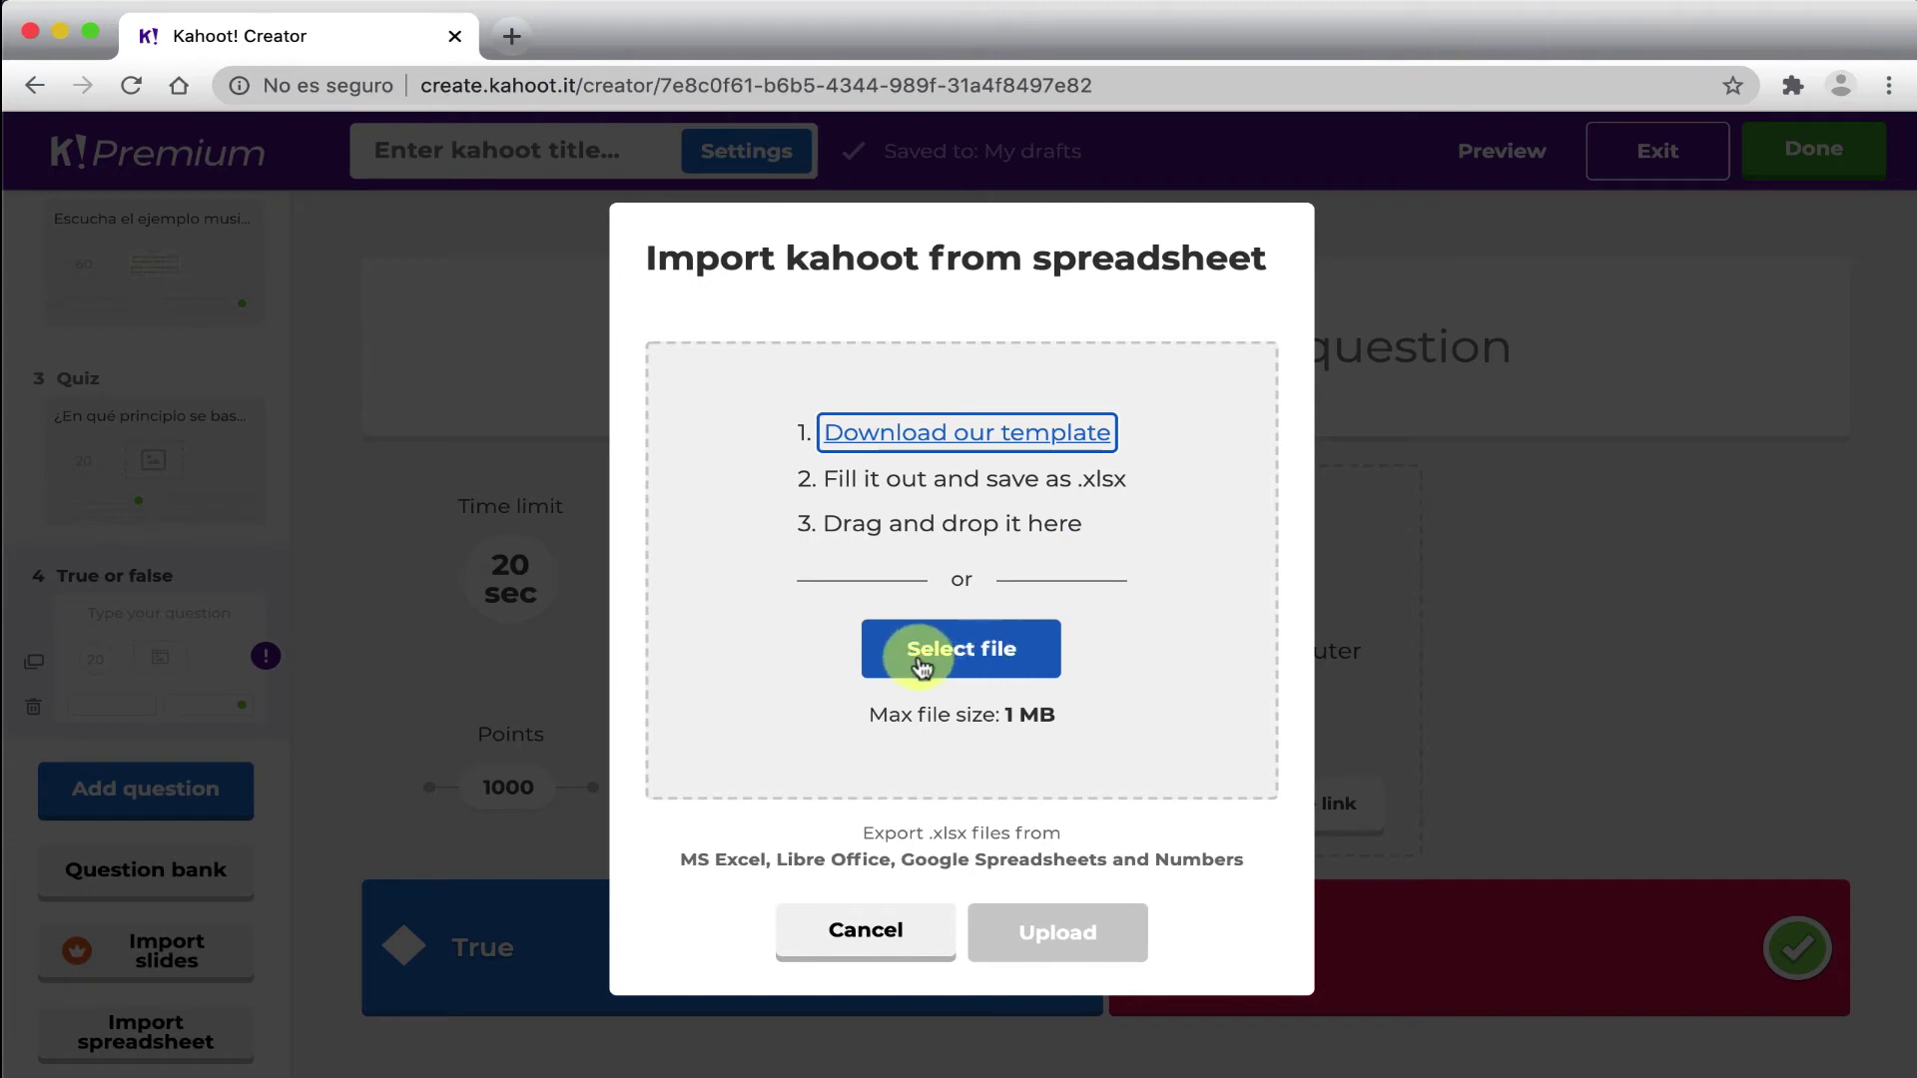
left_click(891, 946)
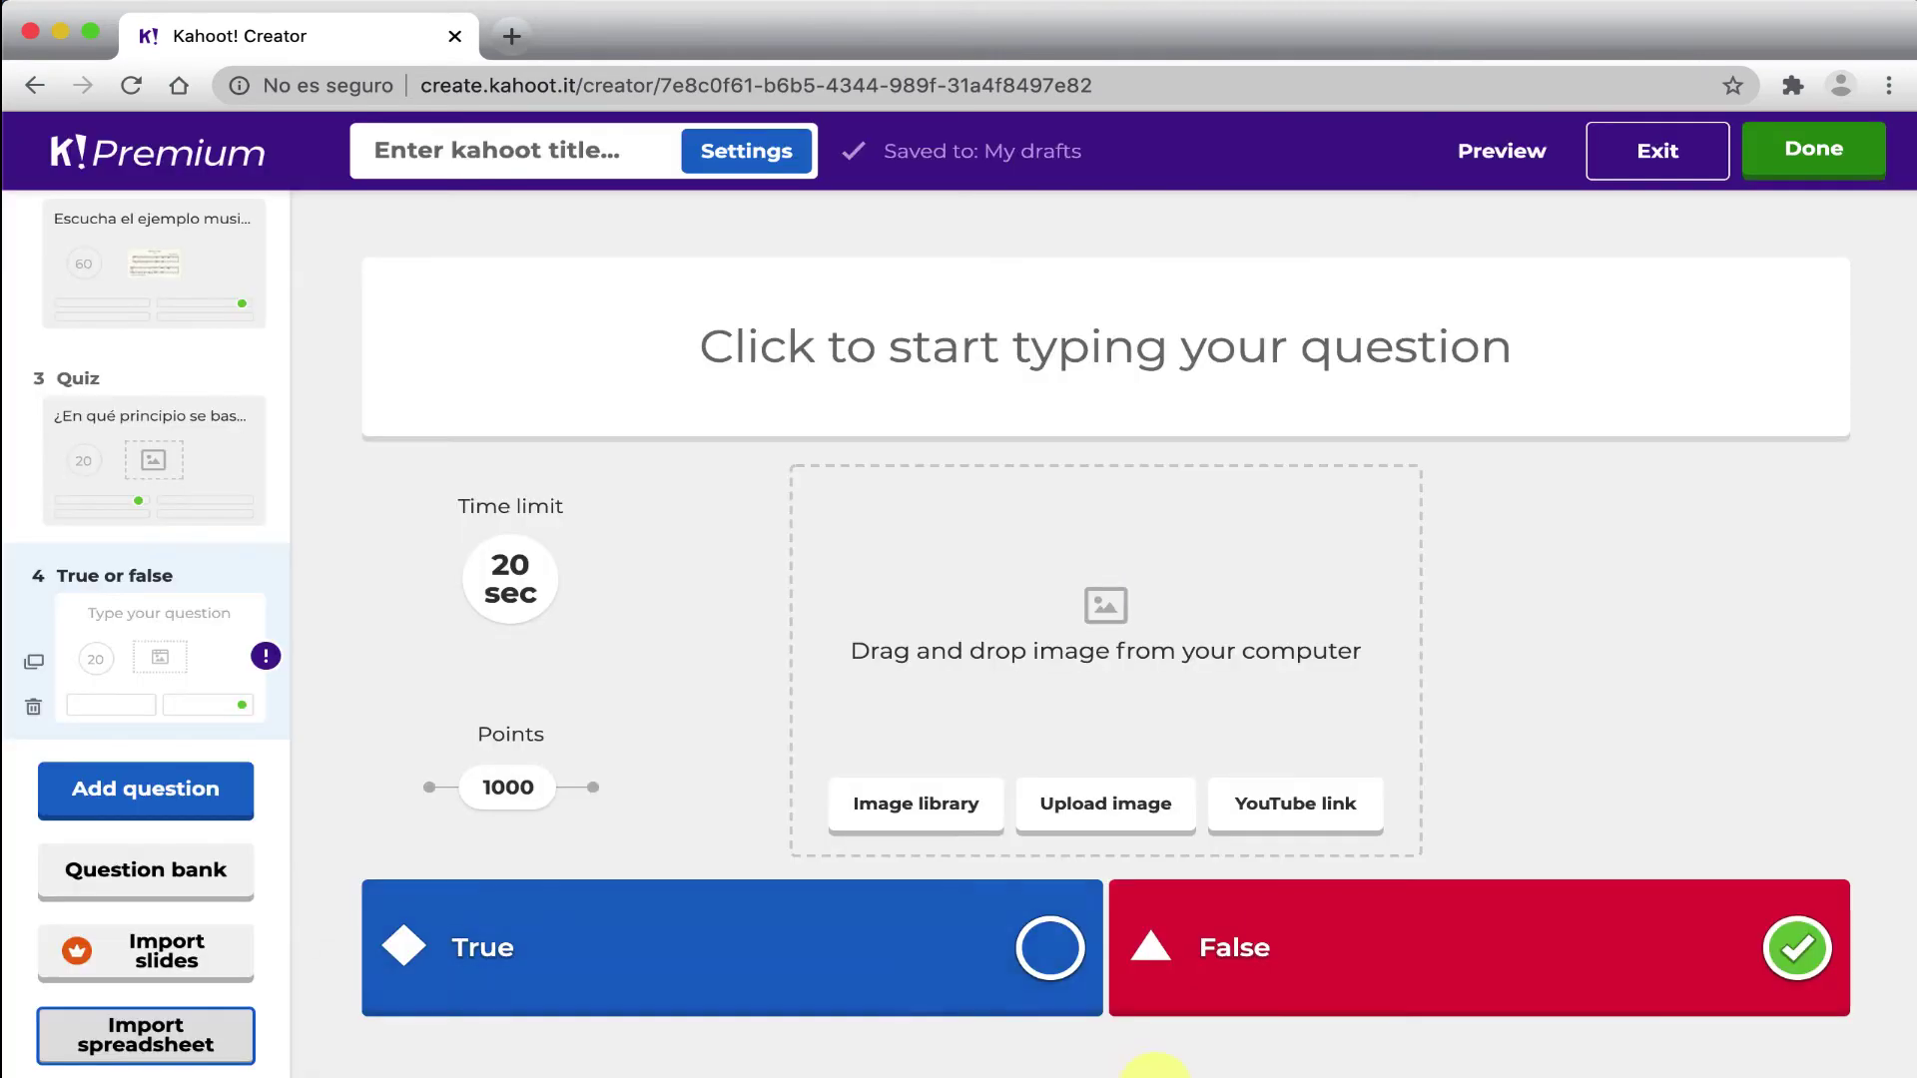
Switch to the quiz template in Excel and examine its question column and the four answer columns C to F
left_click(1338, 1023)
left_click(26, 190)
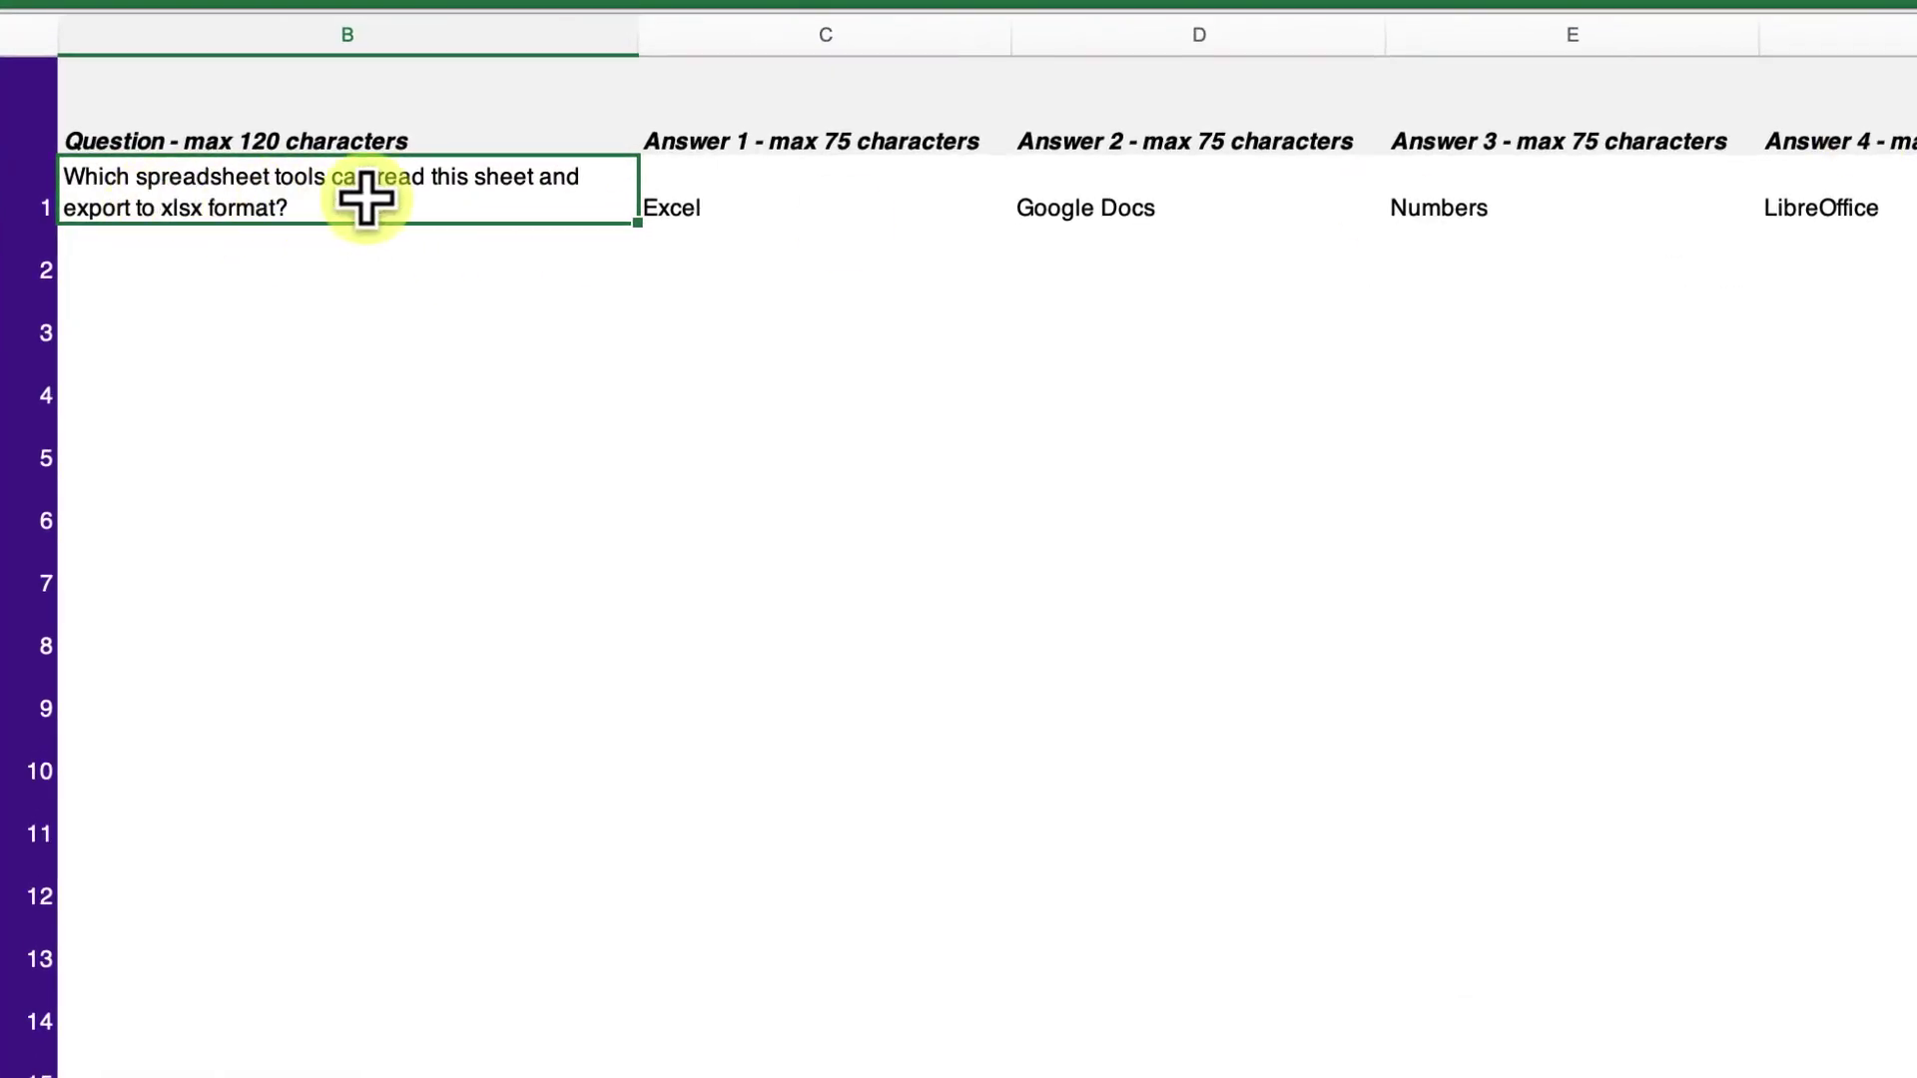
left_click(917, 35)
left_click_drag(923, 25, 1484, 141)
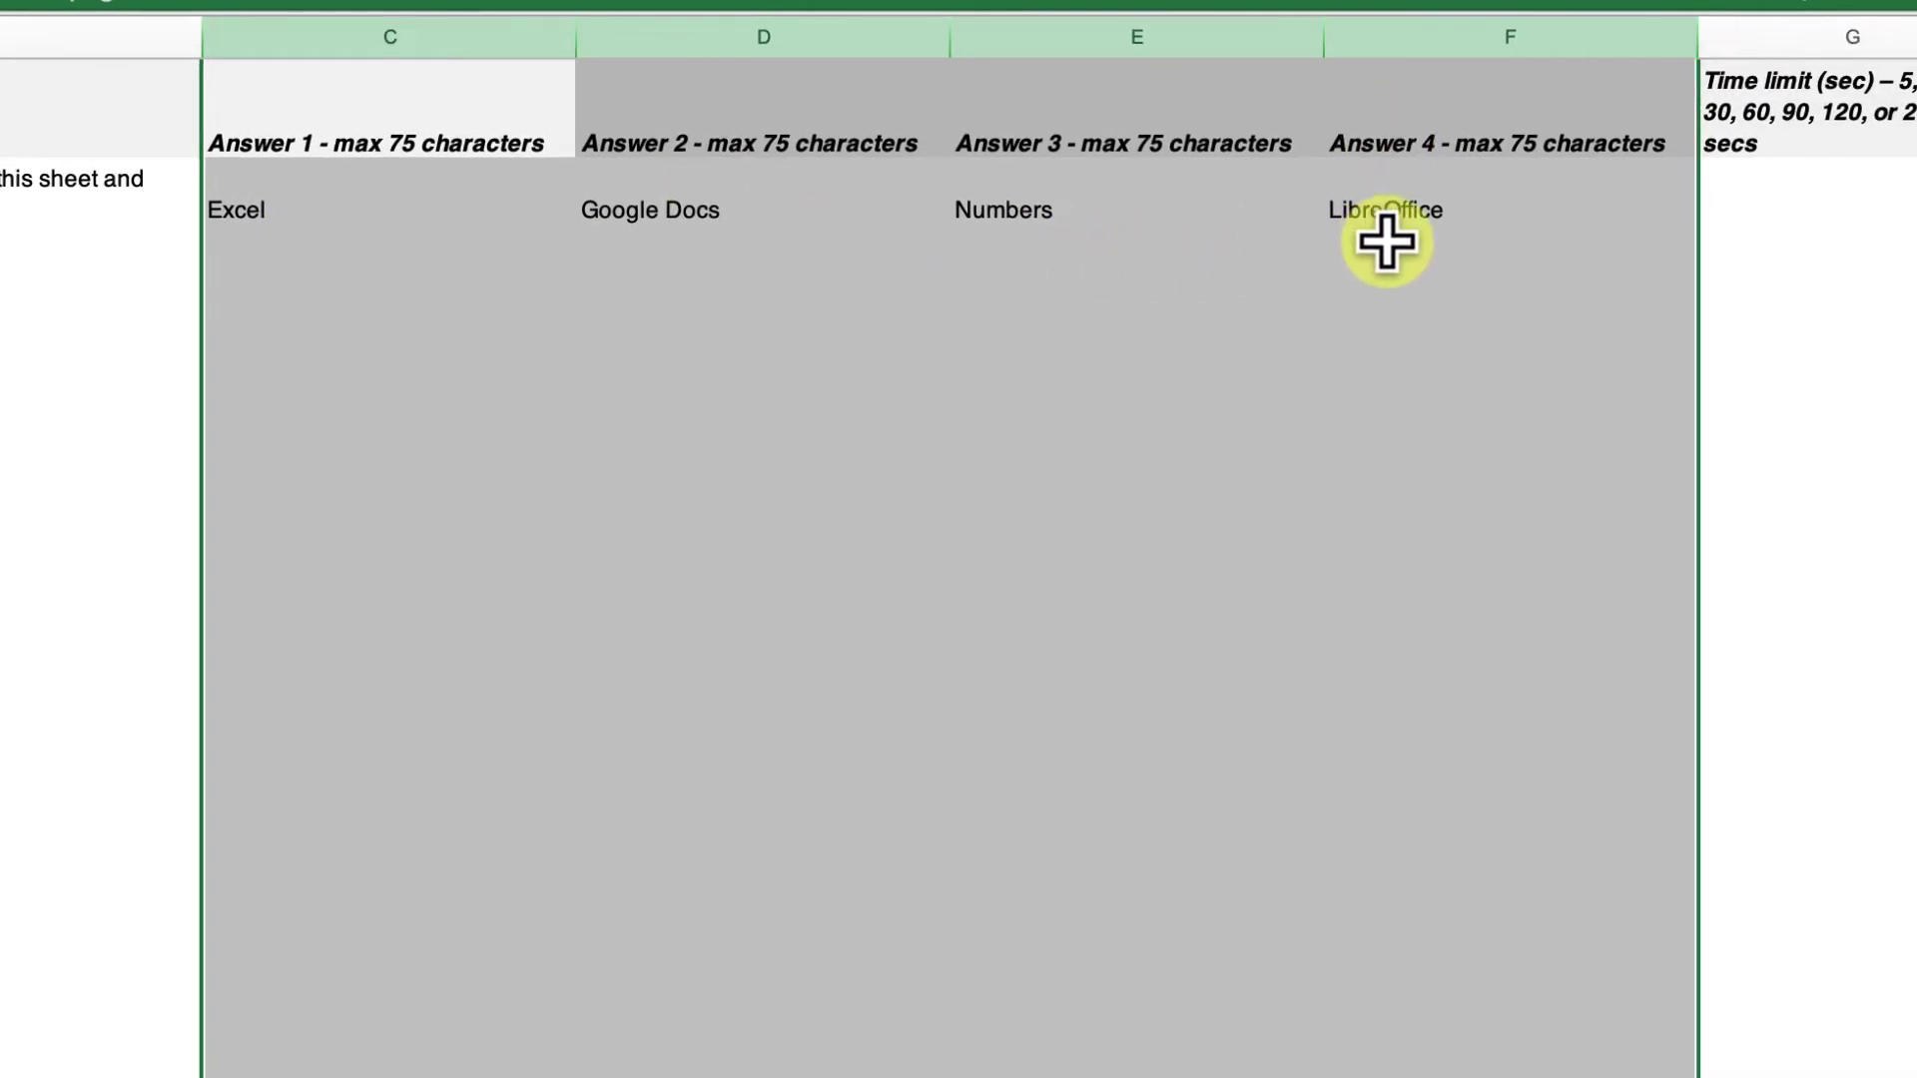
left_click(1812, 240)
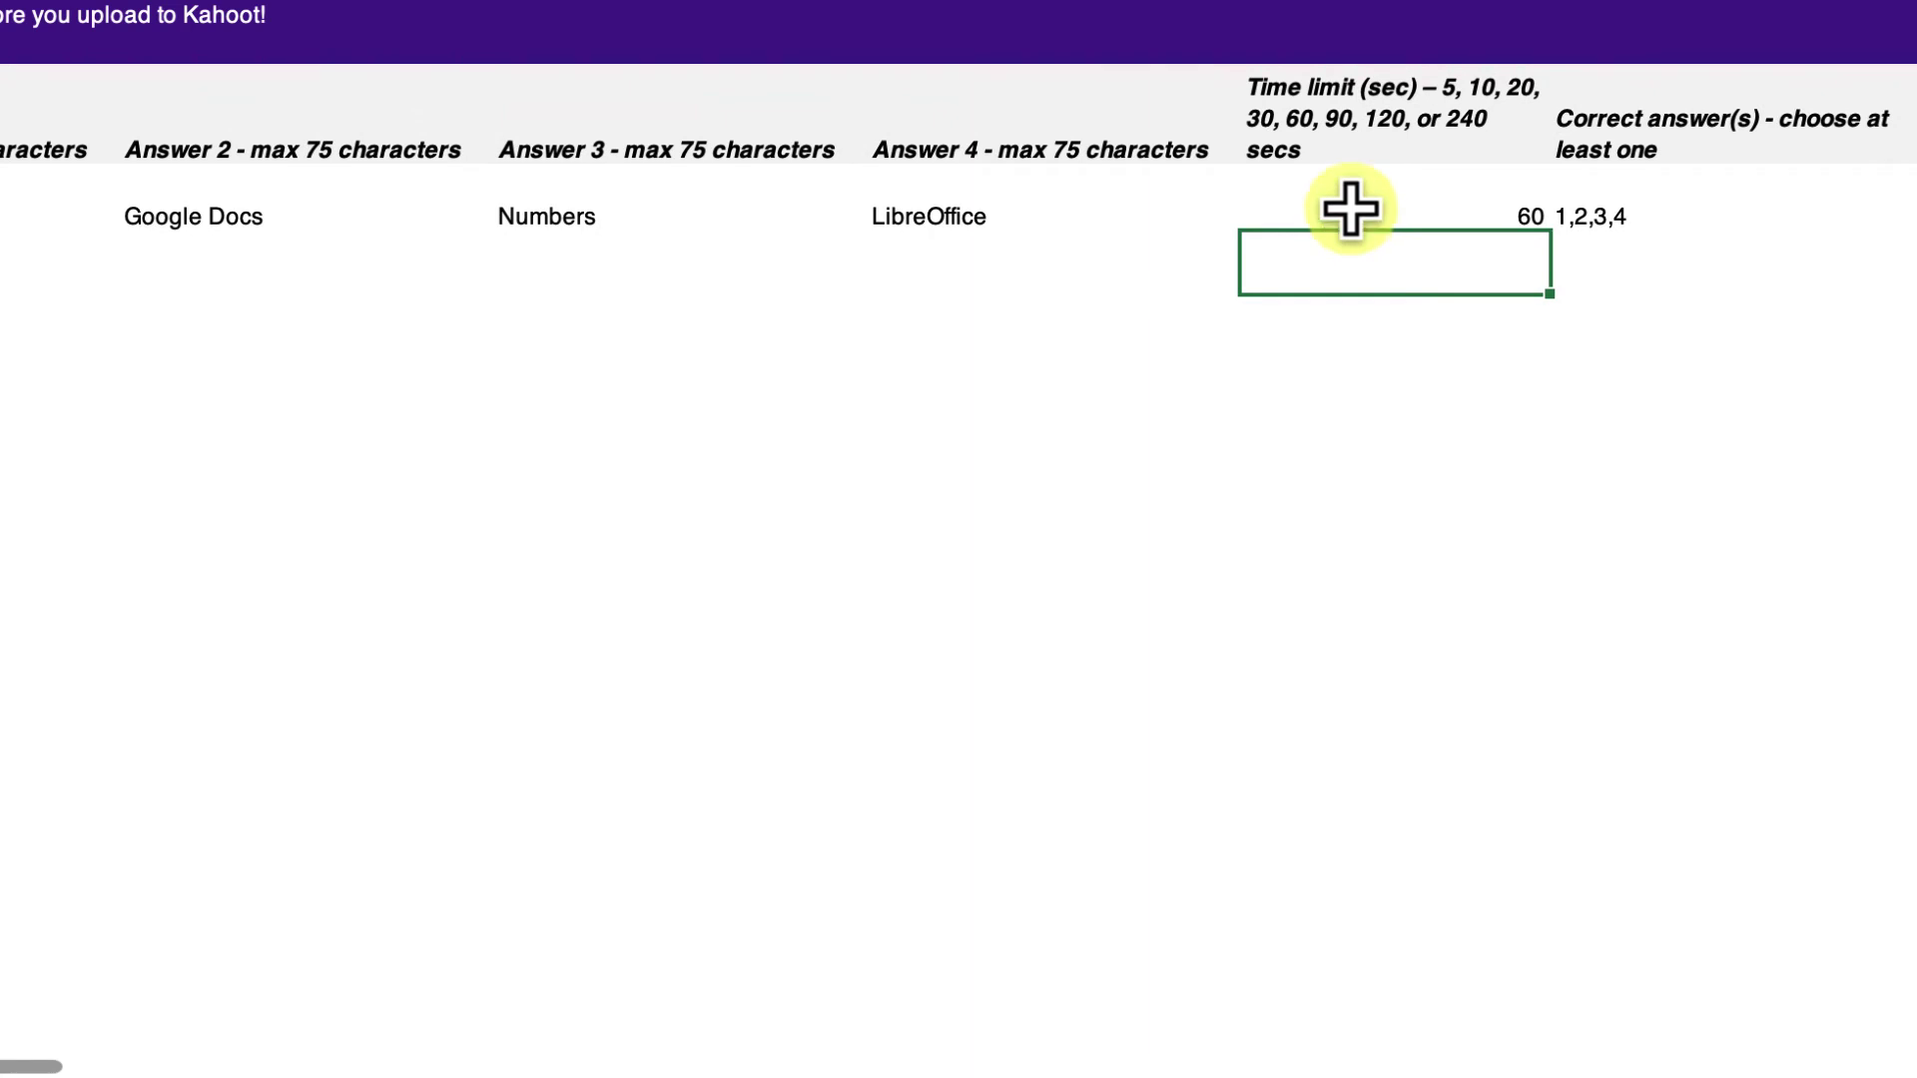
Examine the example question's time limit choices, the correct answers column and the template's instructions, and close the workbook
left_click(1350, 209)
left_click(1565, 211)
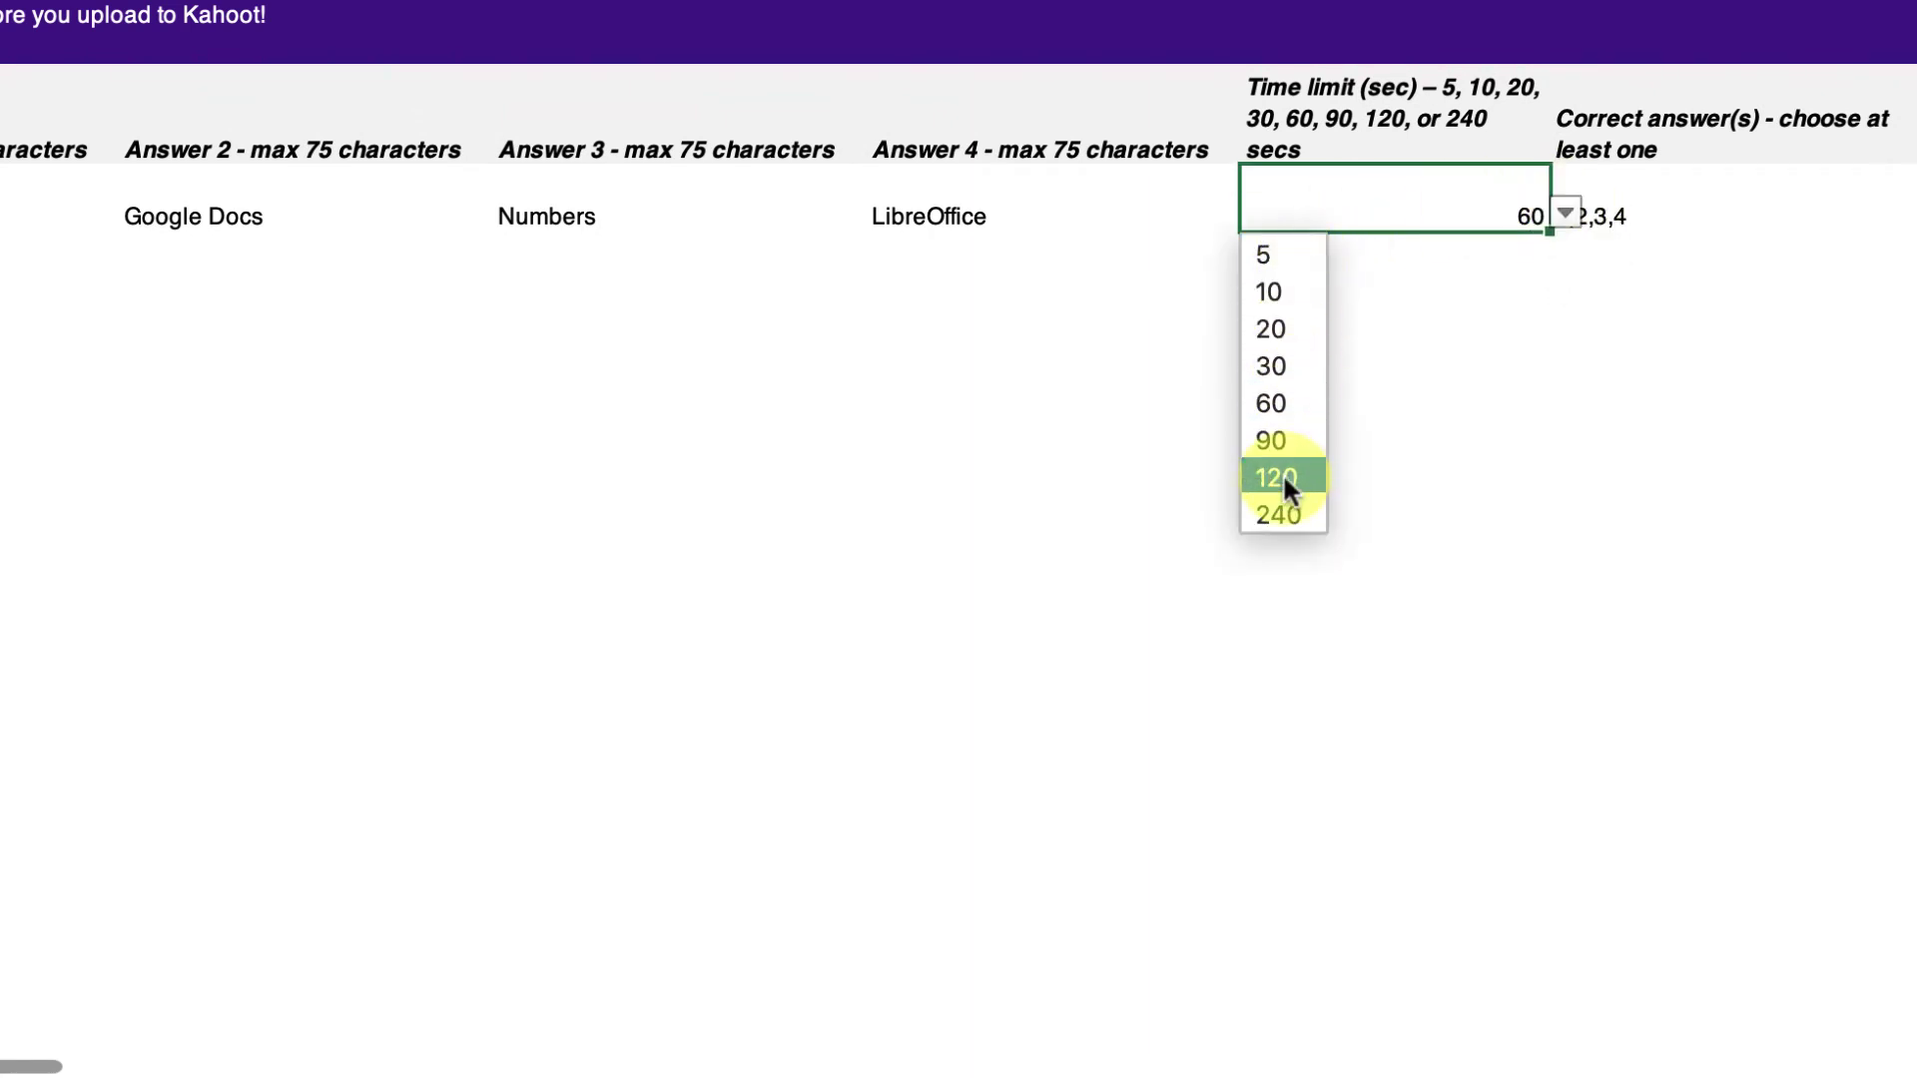
left_click(1732, 329)
left_click(1754, 239)
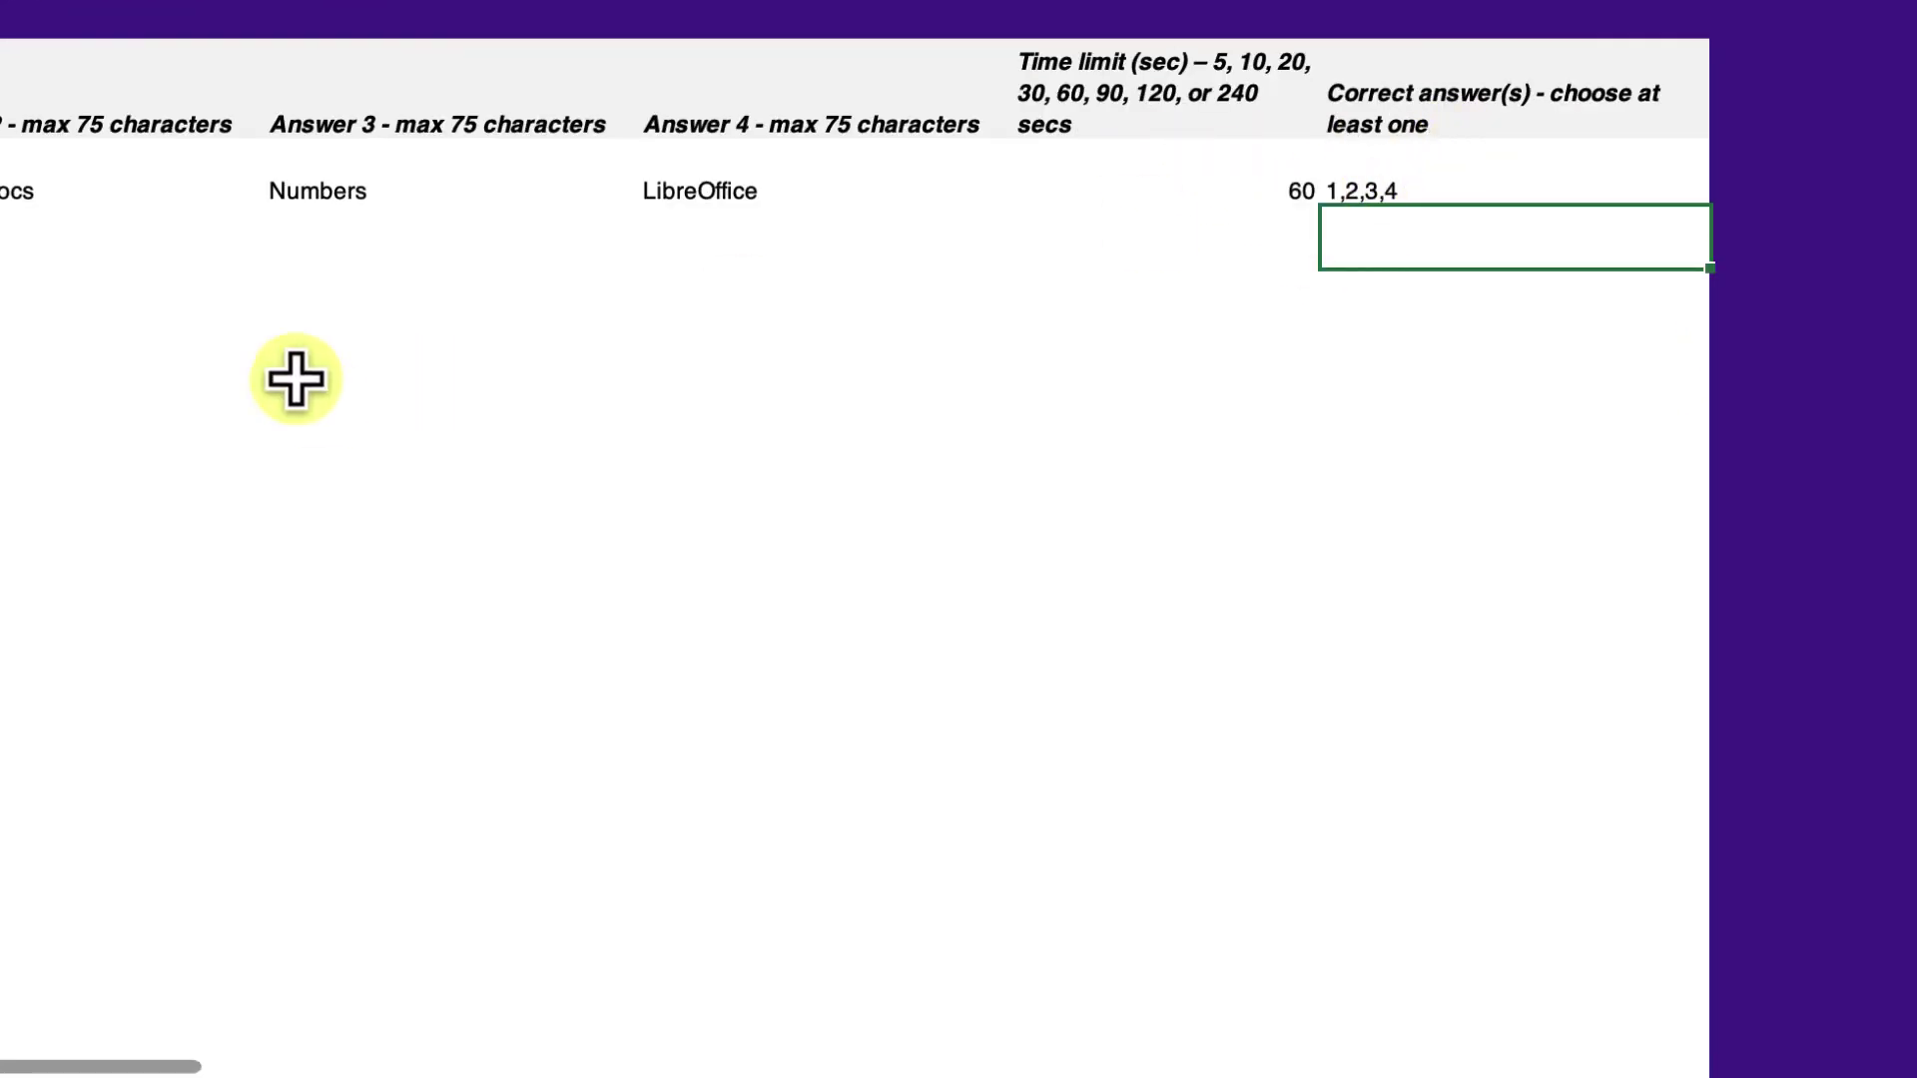
scroll(1279, 256, "left", 5)
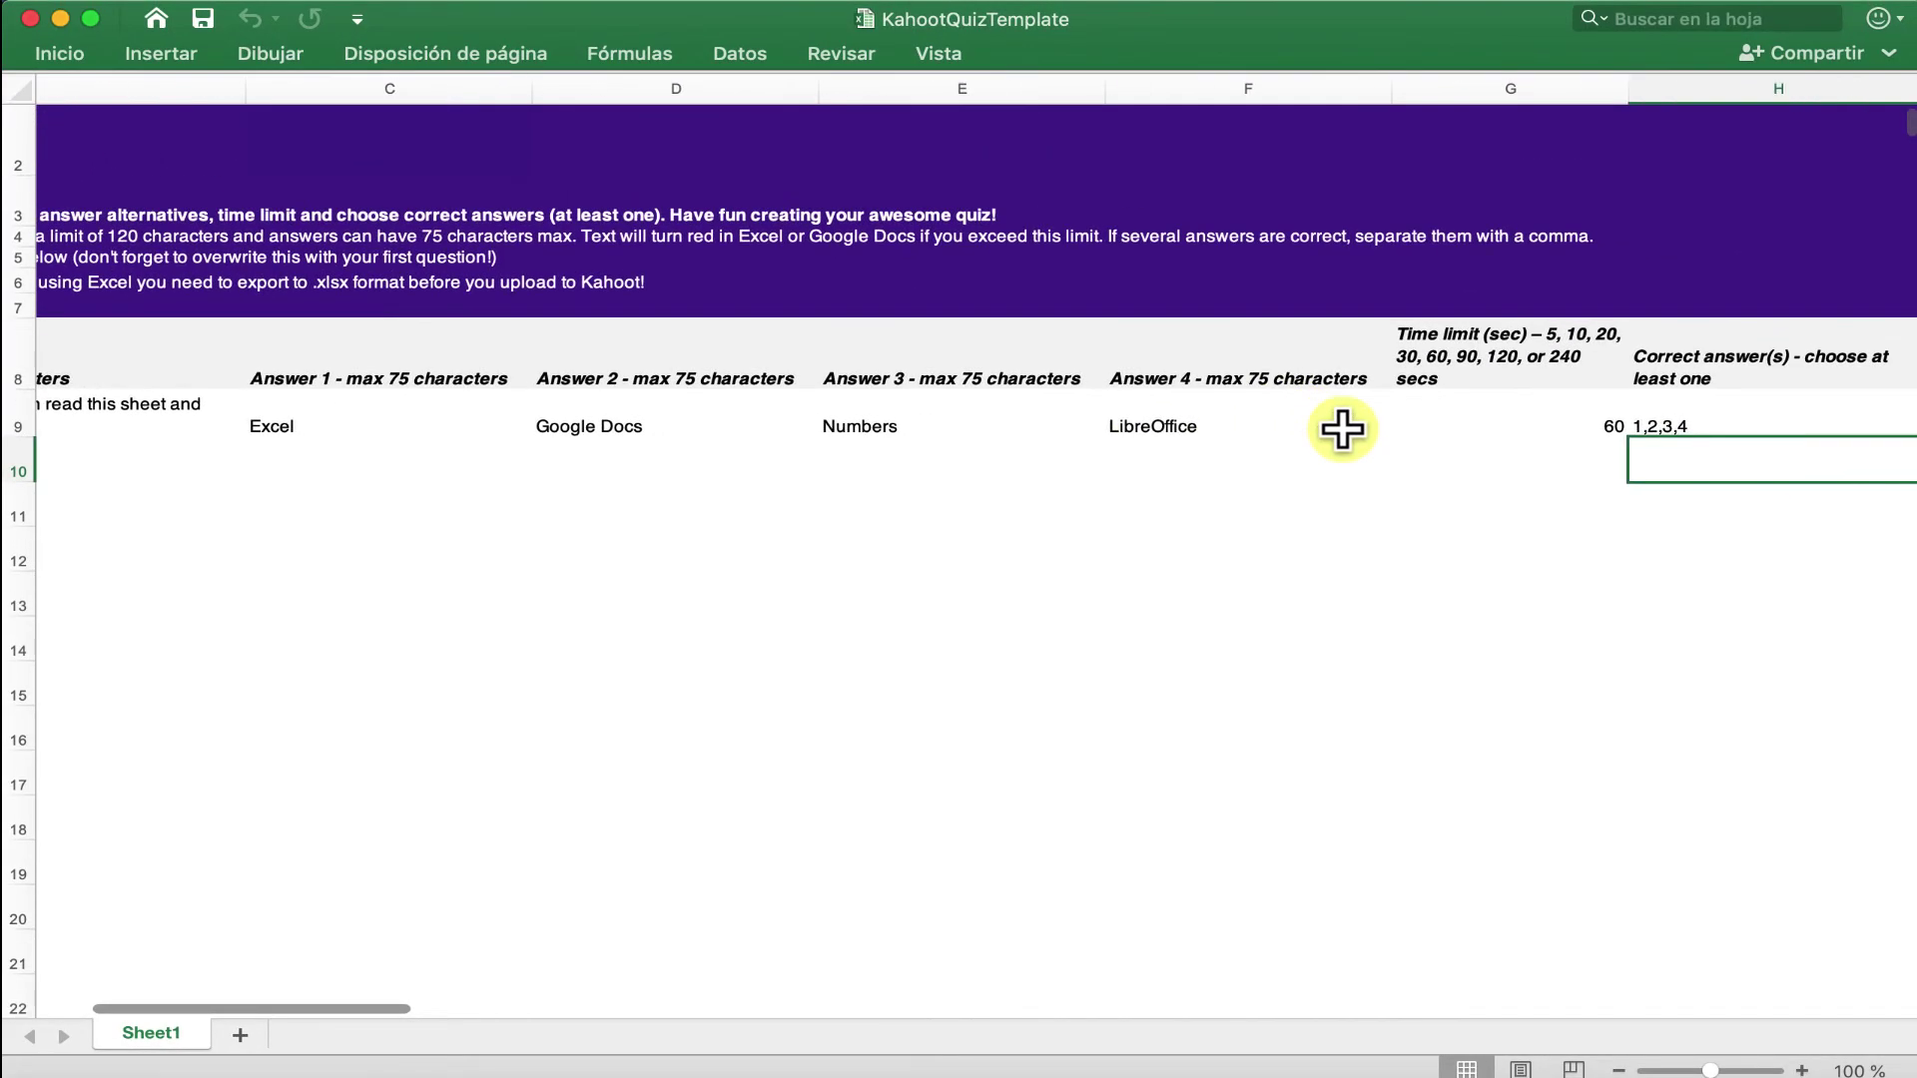
scroll(1342, 429, "left", 5)
scroll(1342, 429, "up", 1)
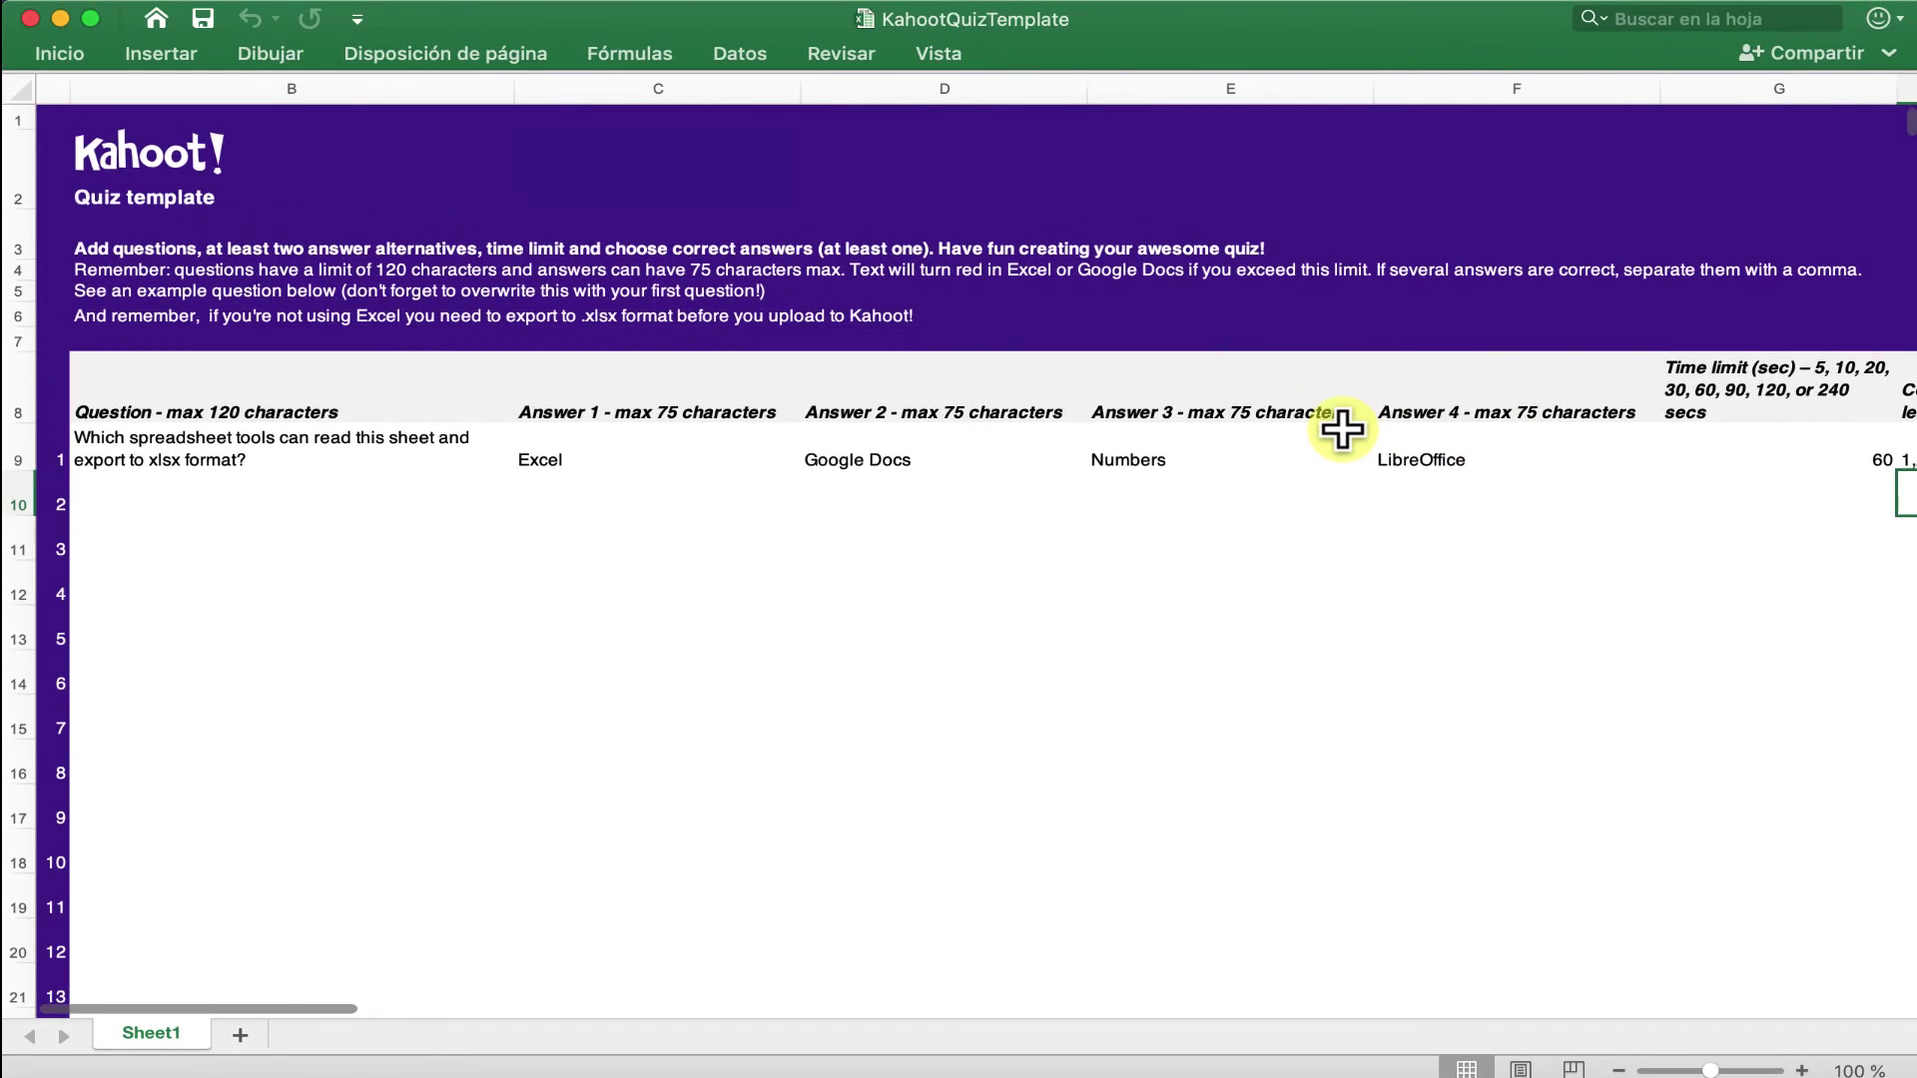
scroll(1341, 429, "left", 2)
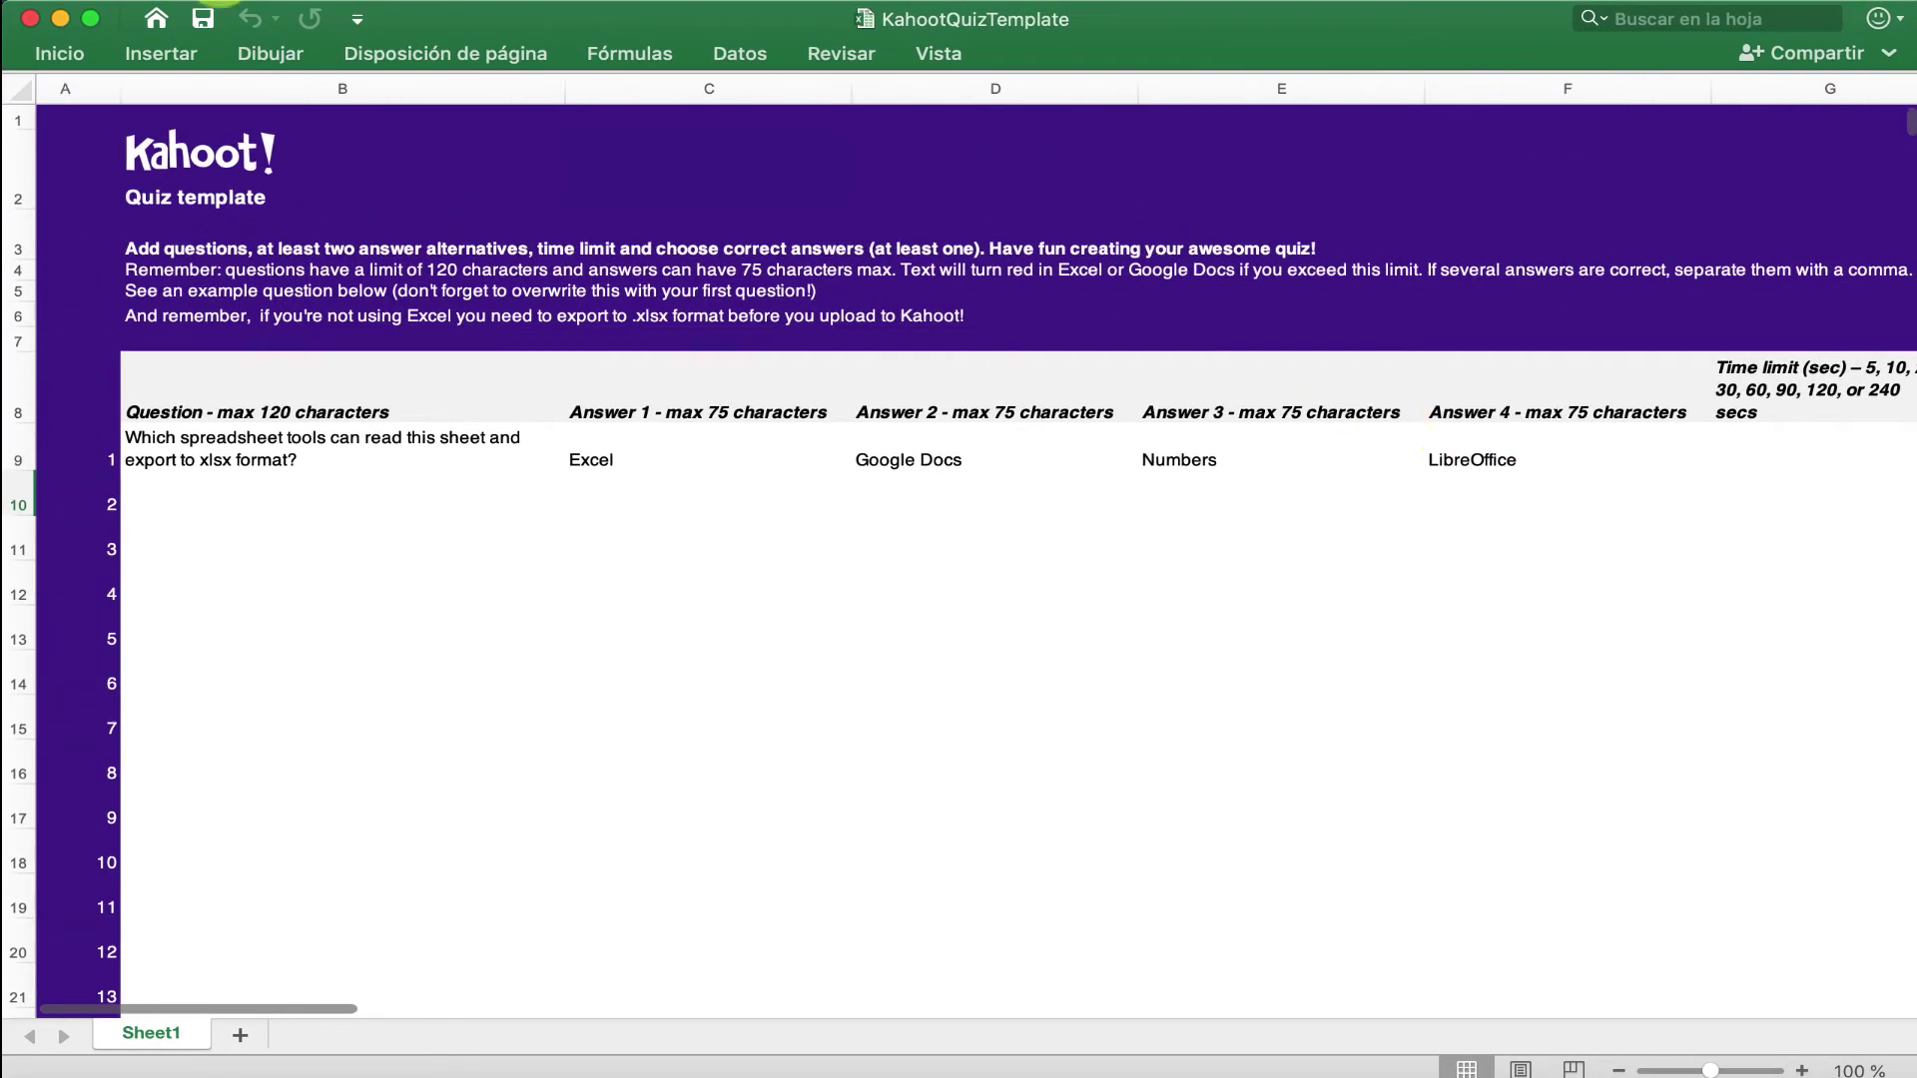
left_click(29, 20)
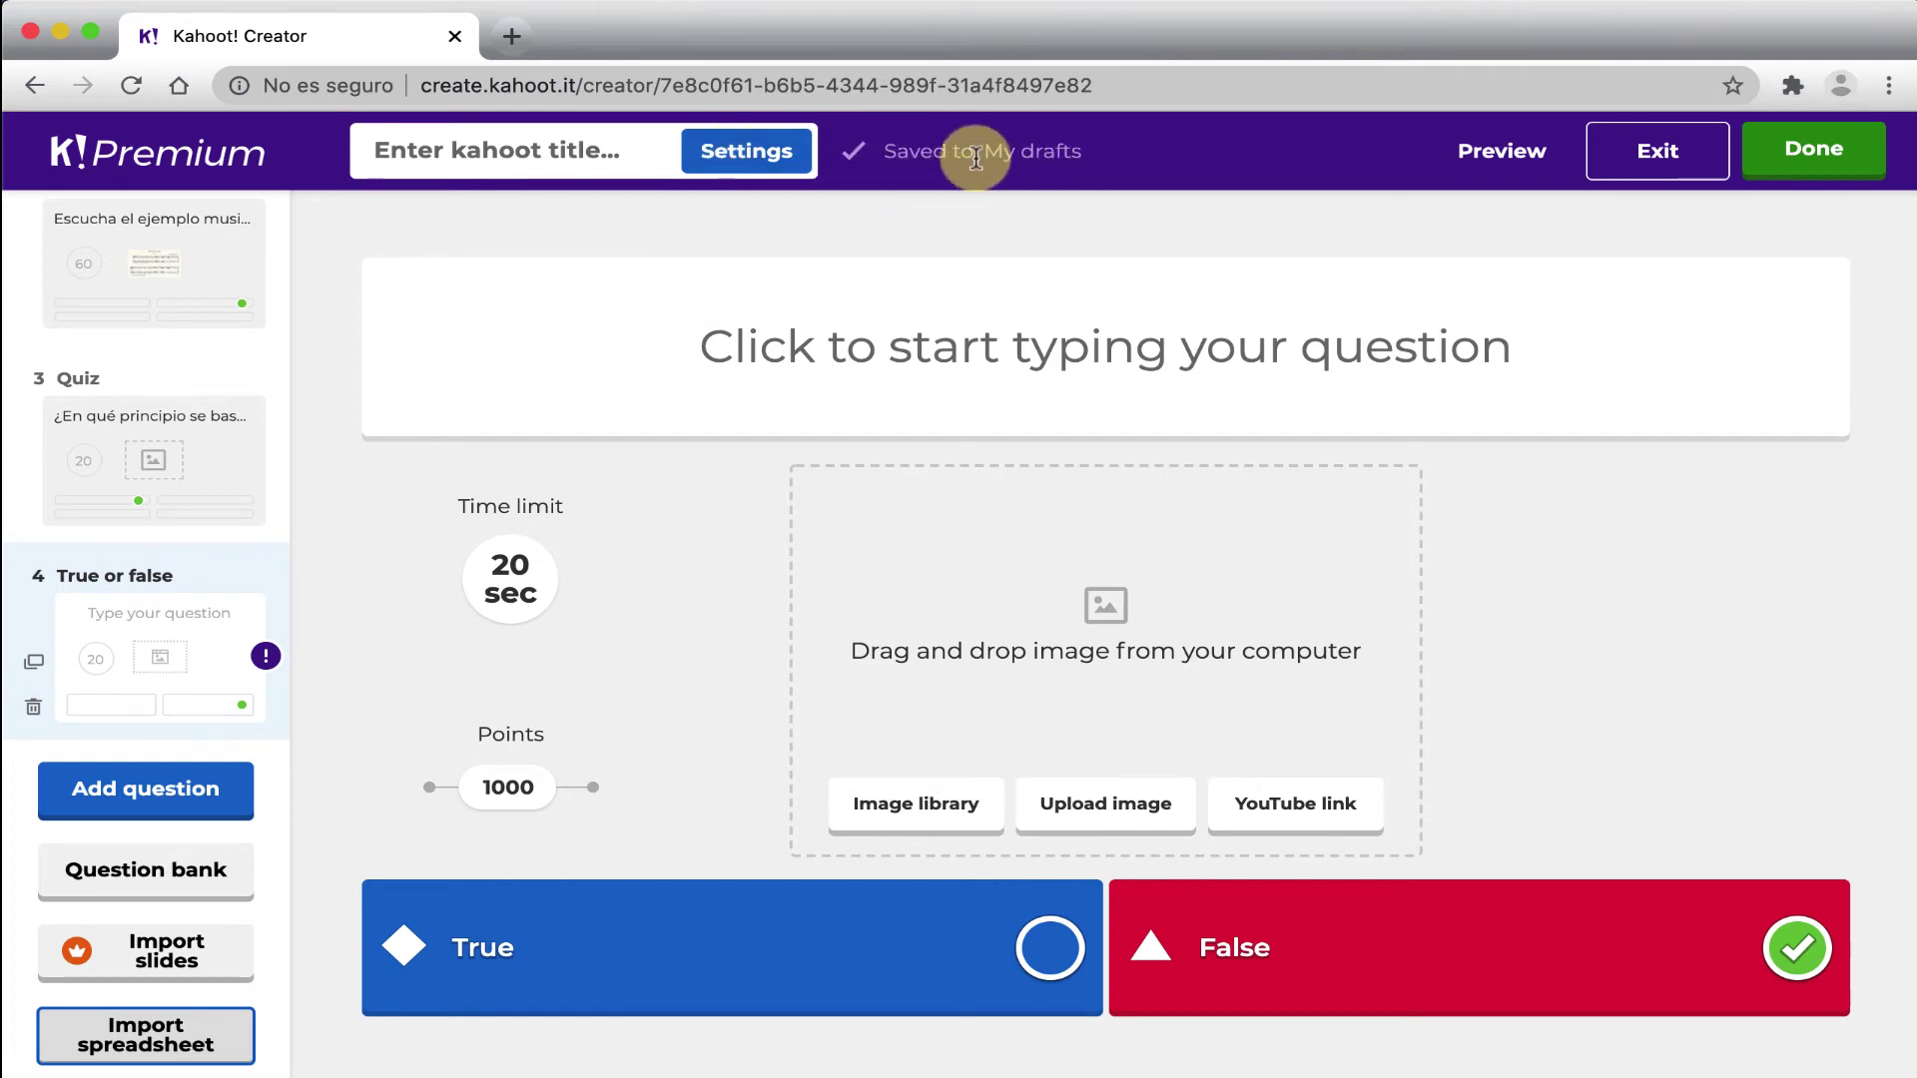
Open the kahoot's summary settings and title it "Forma musical", leaving the description empty
left_click(747, 151)
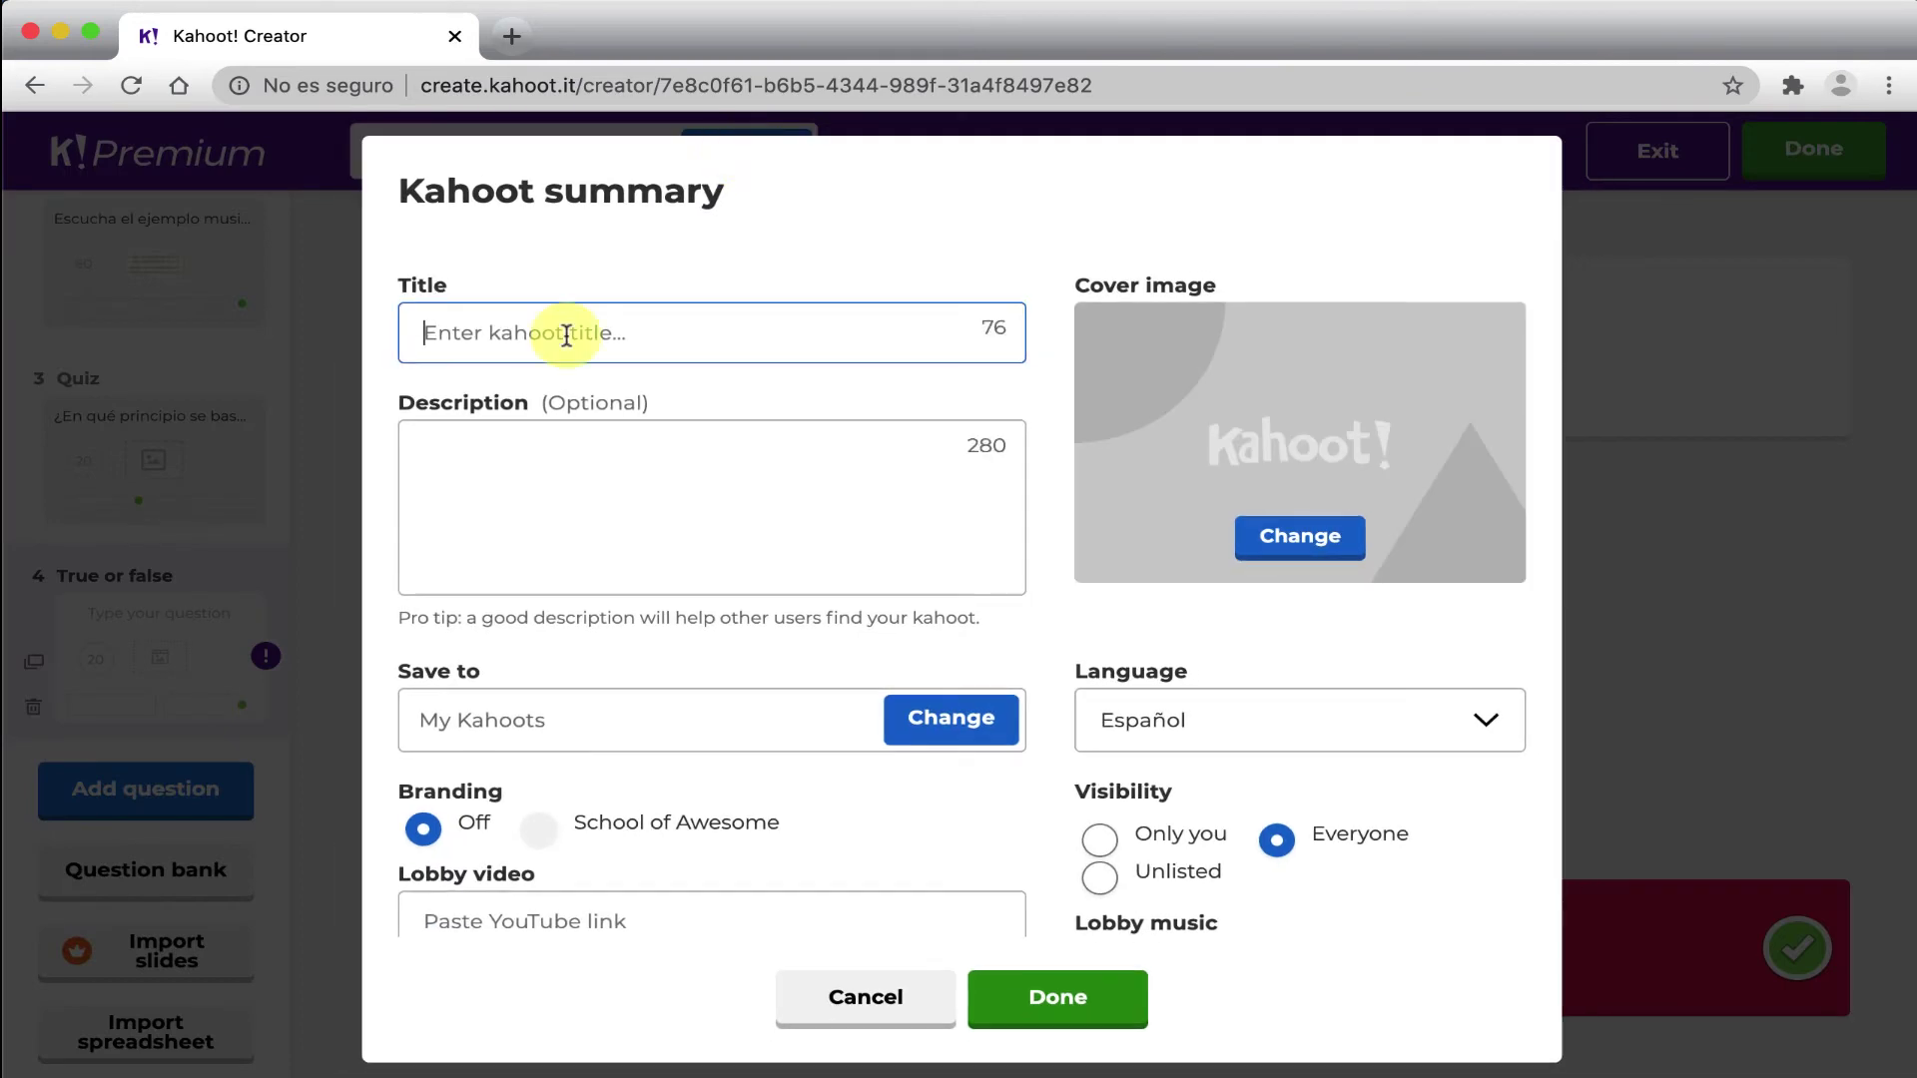
type("Forma")
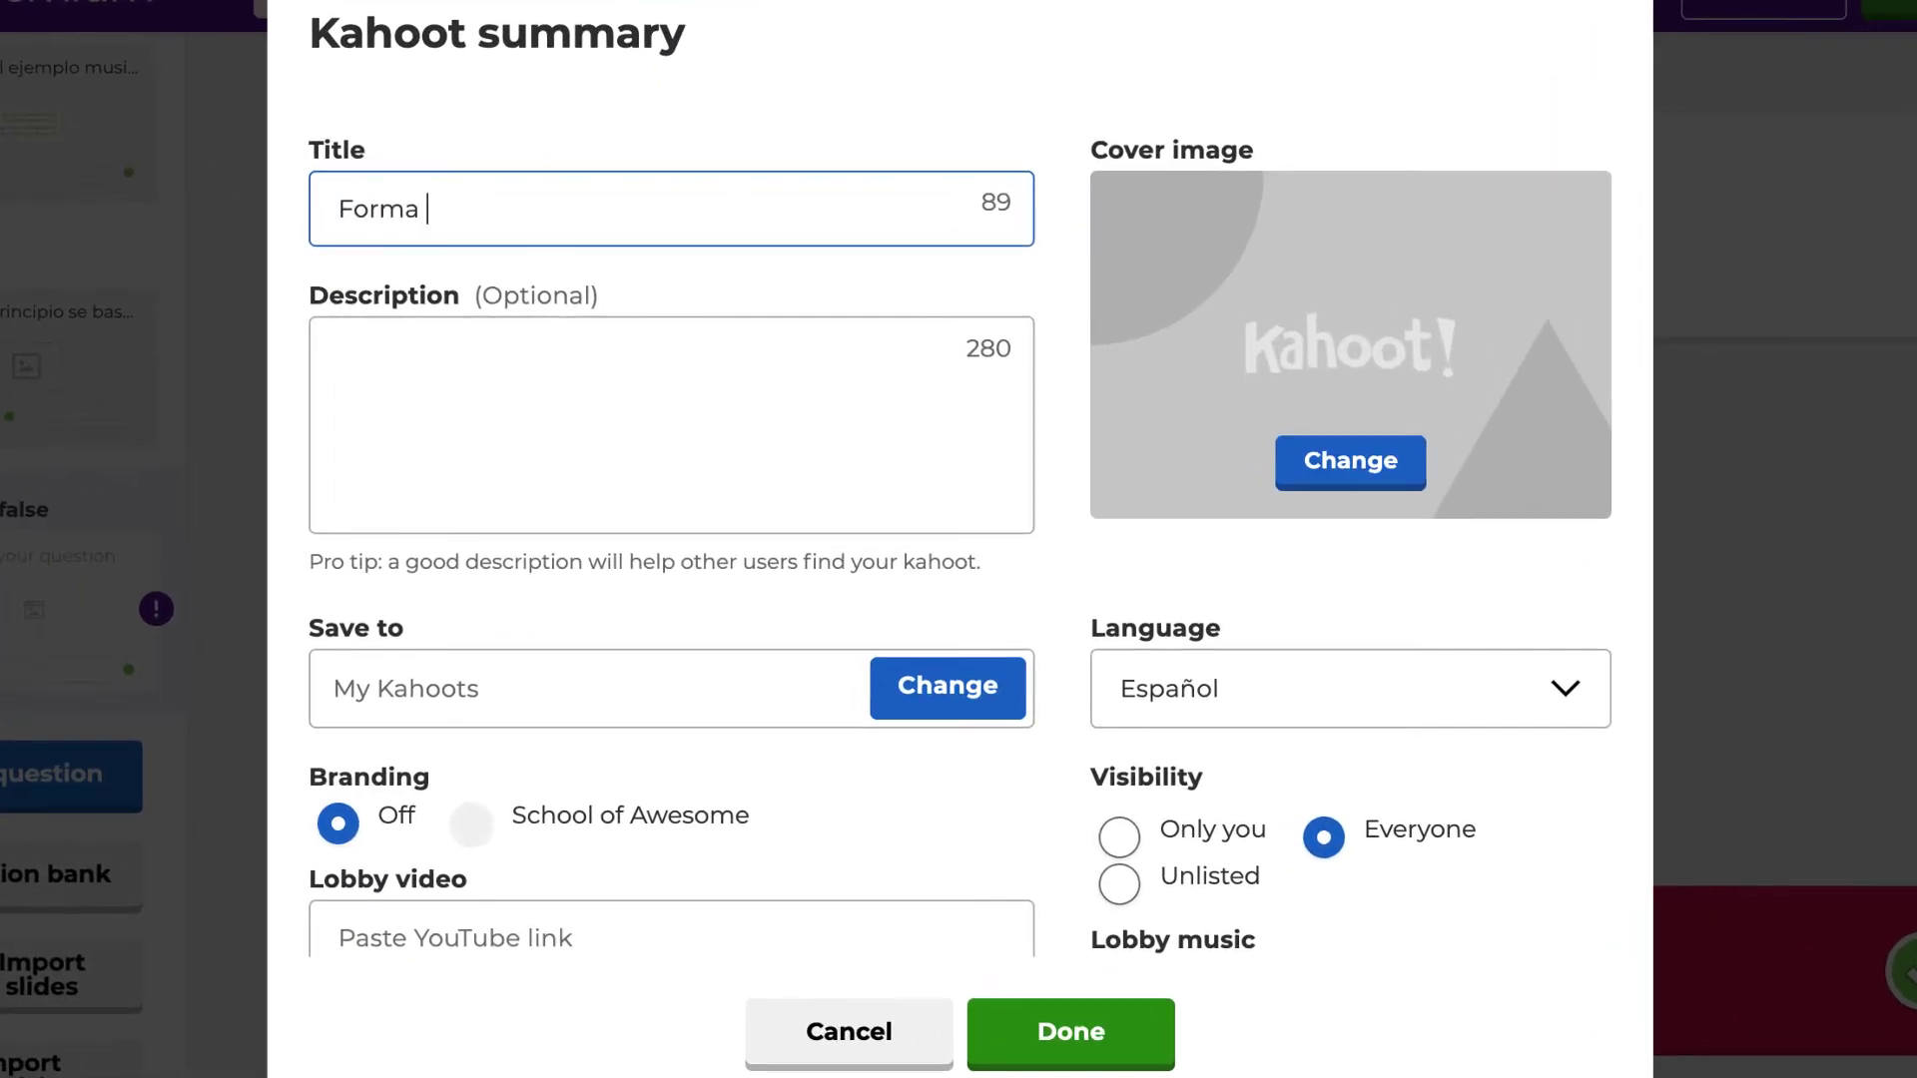
type(" musical")
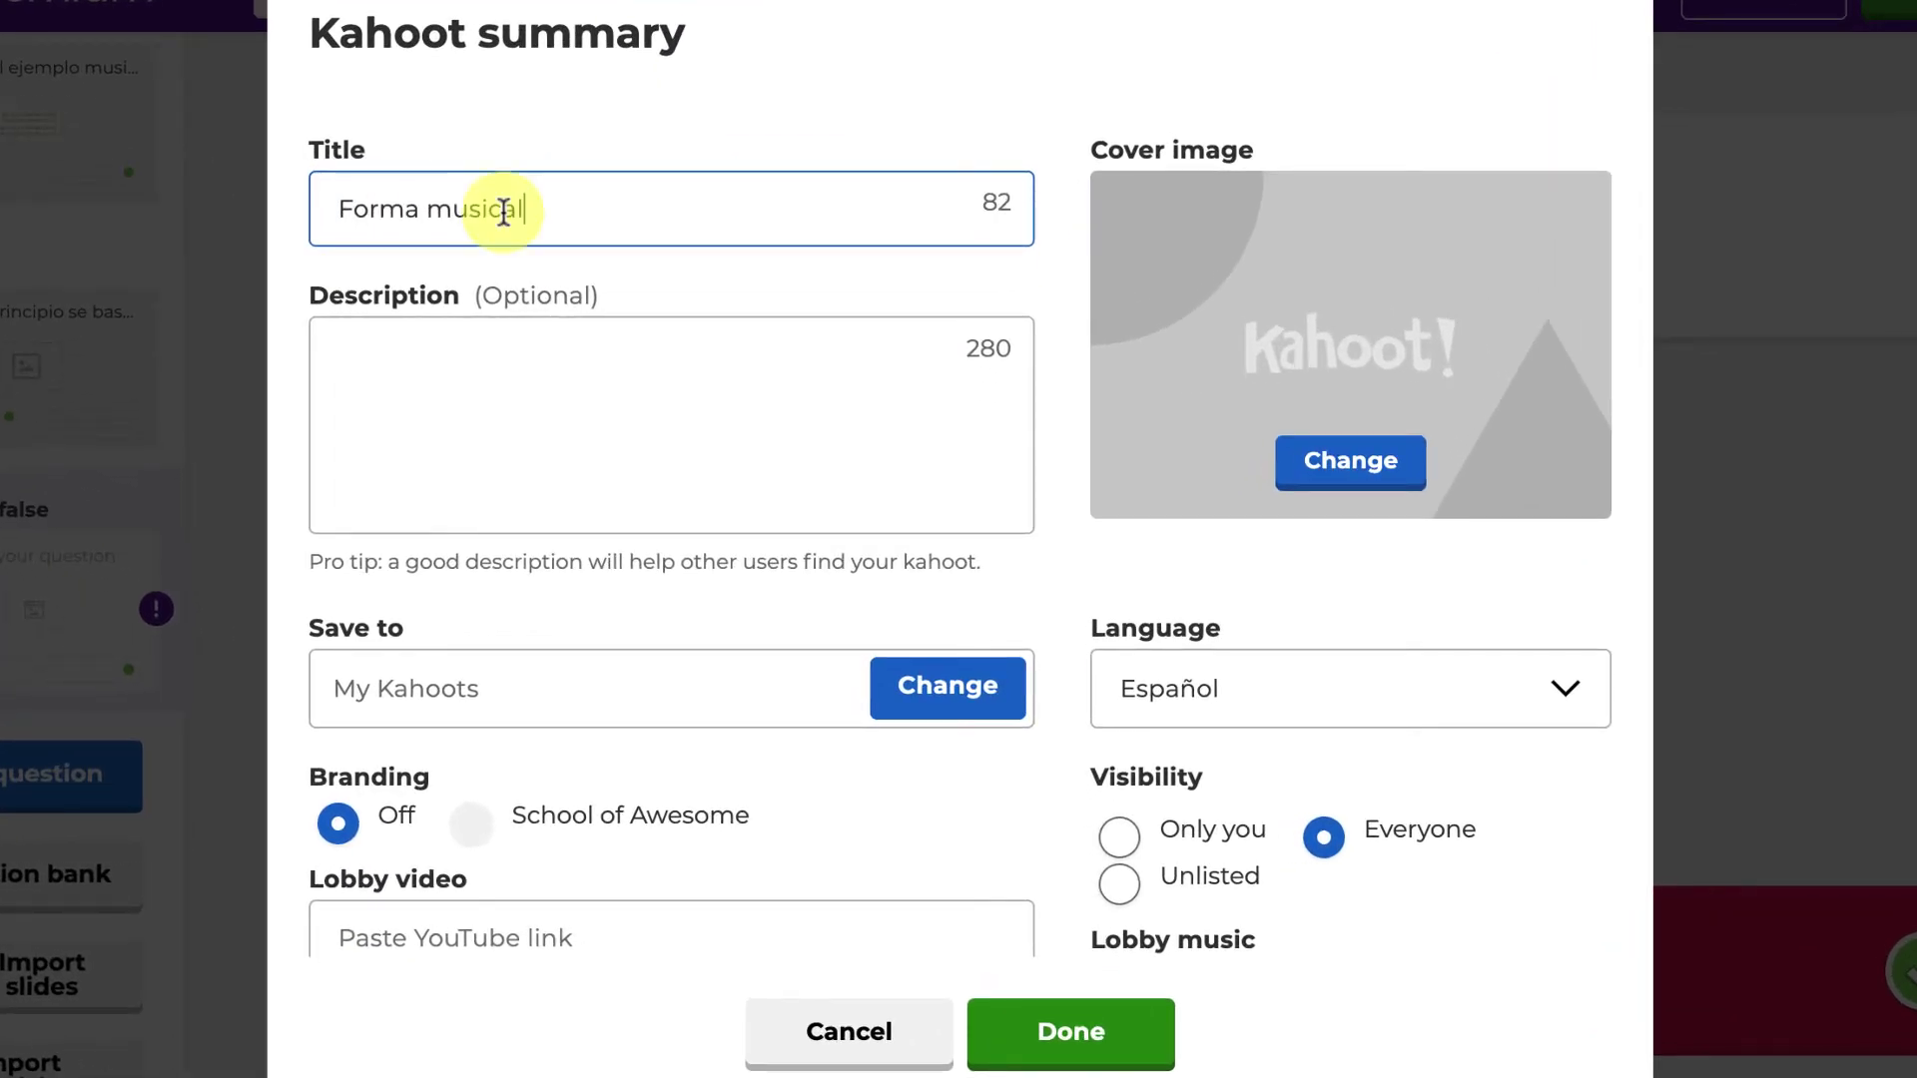
left_click(543, 385)
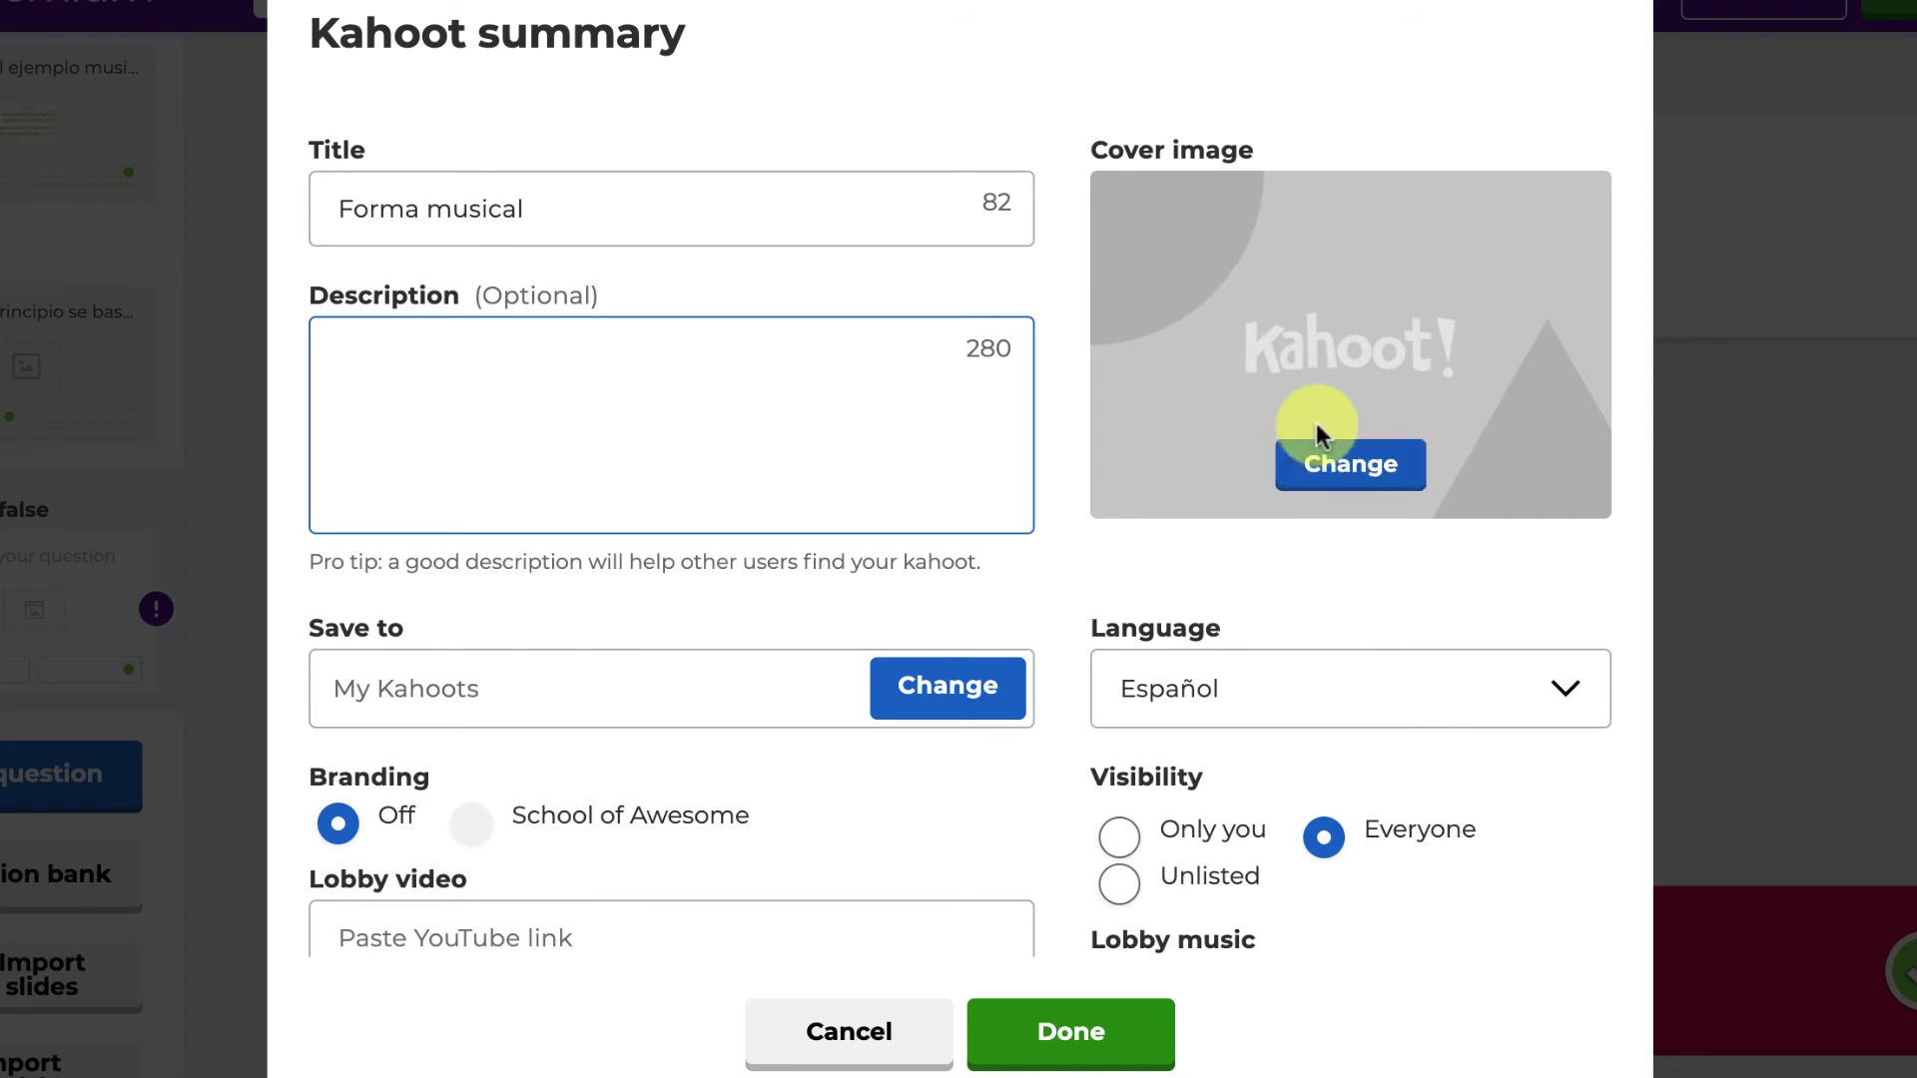
Choose Español as the kahoot's language and Everyone as its visibility
scroll(1285, 554, "down", 2)
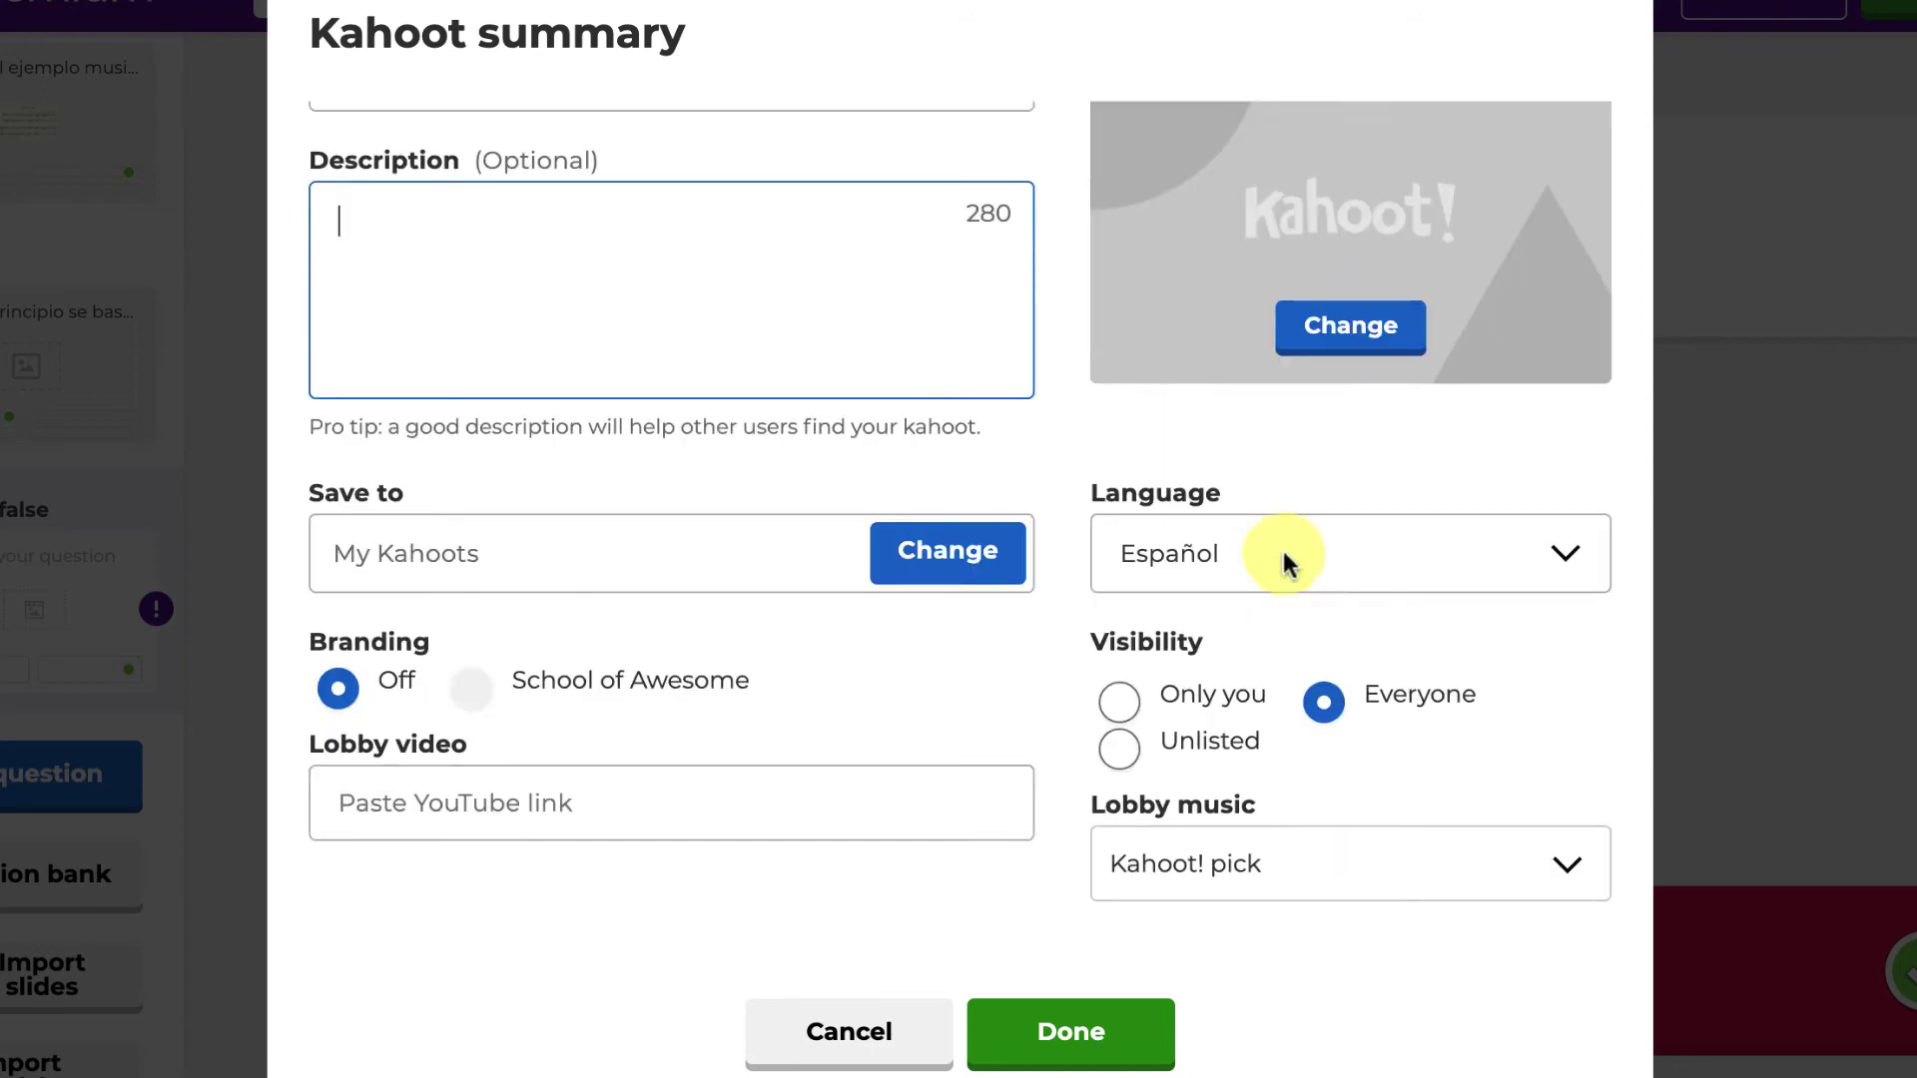
left_click(1308, 554)
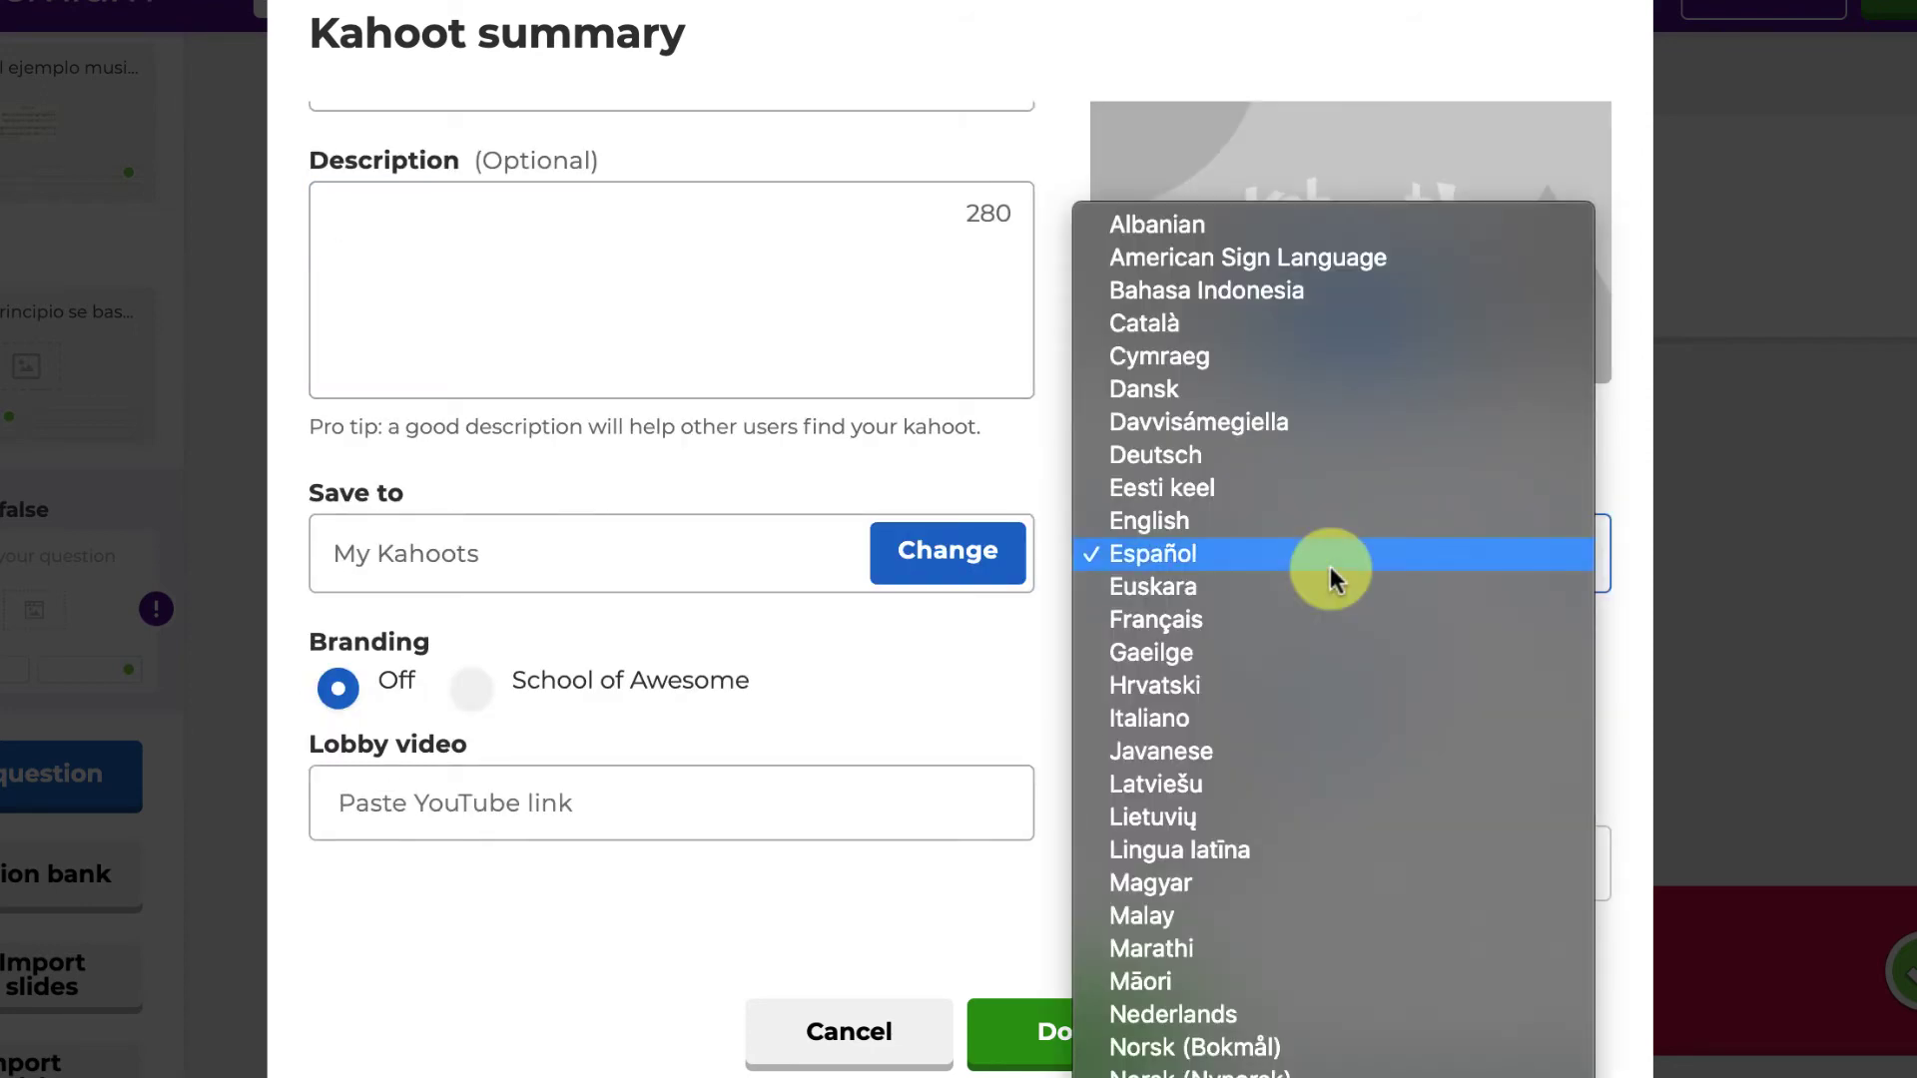
left_click(1329, 566)
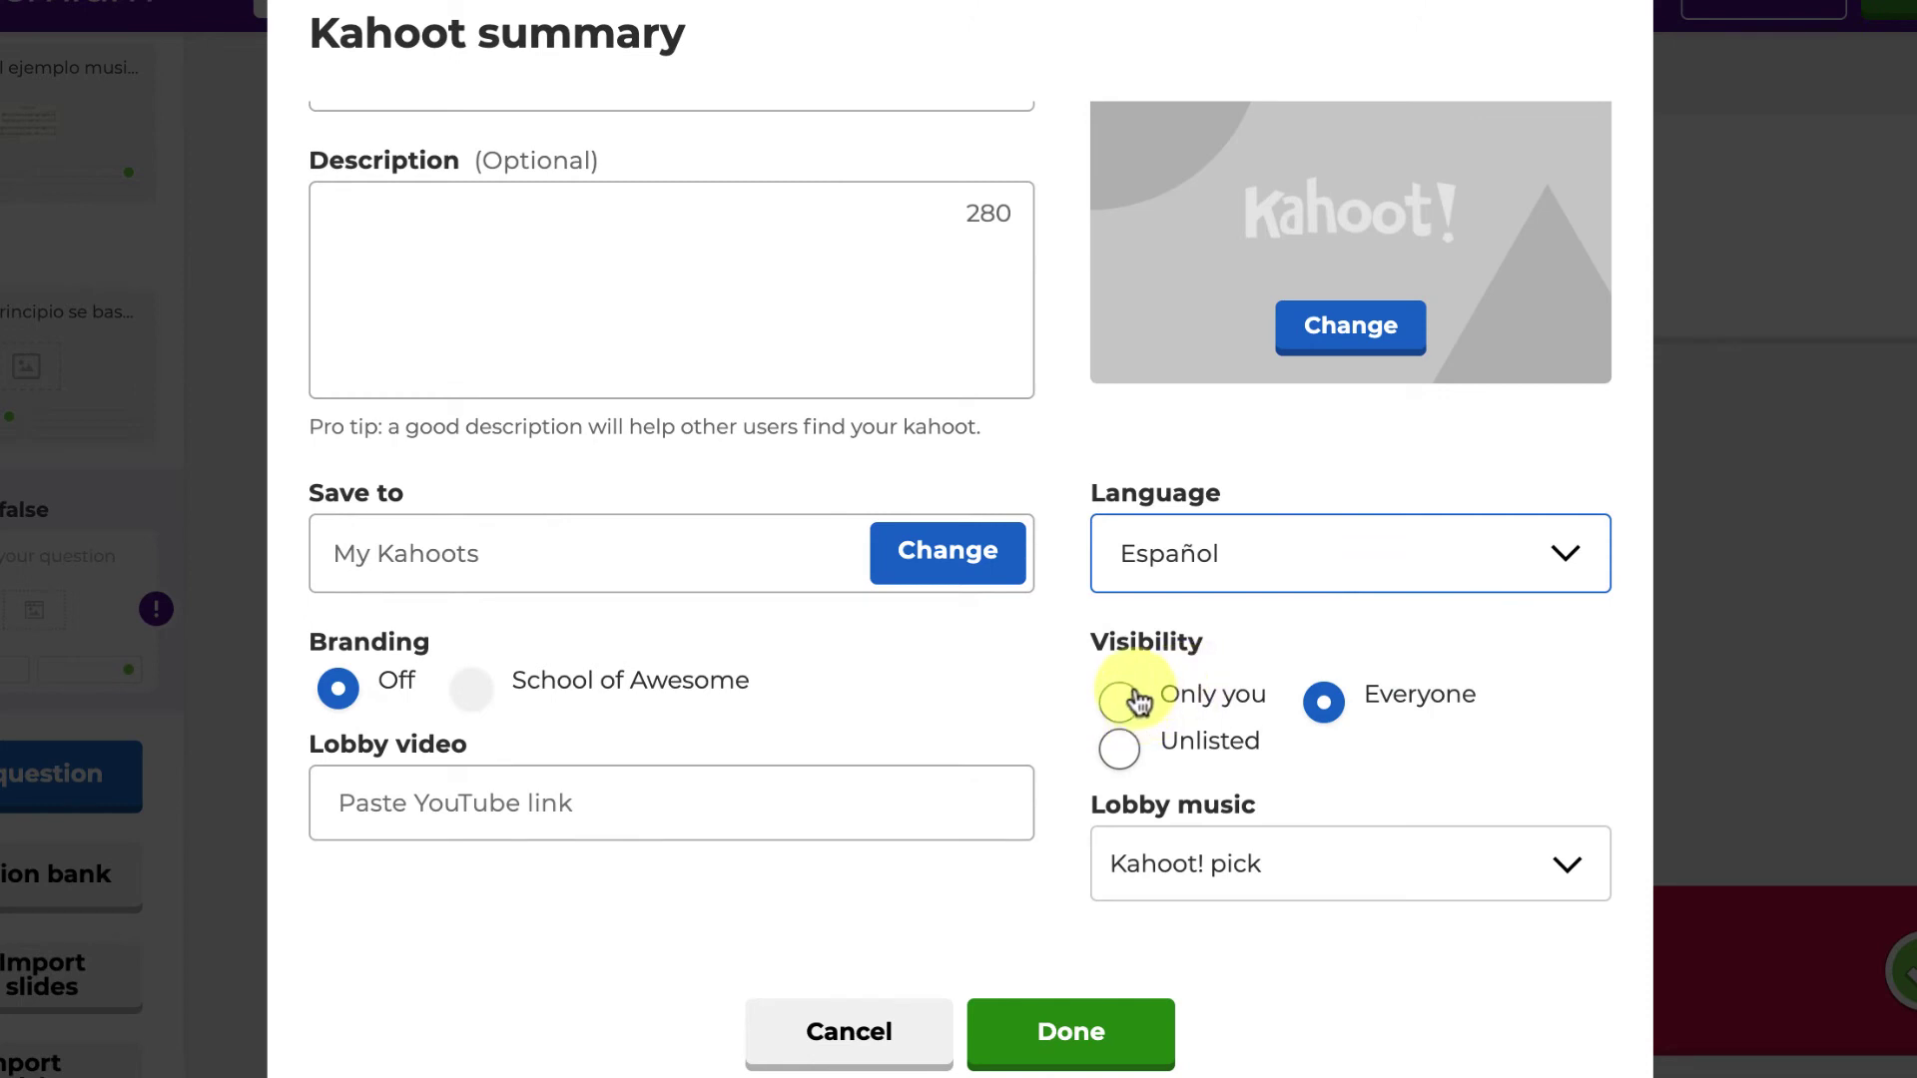
left_click(1118, 704)
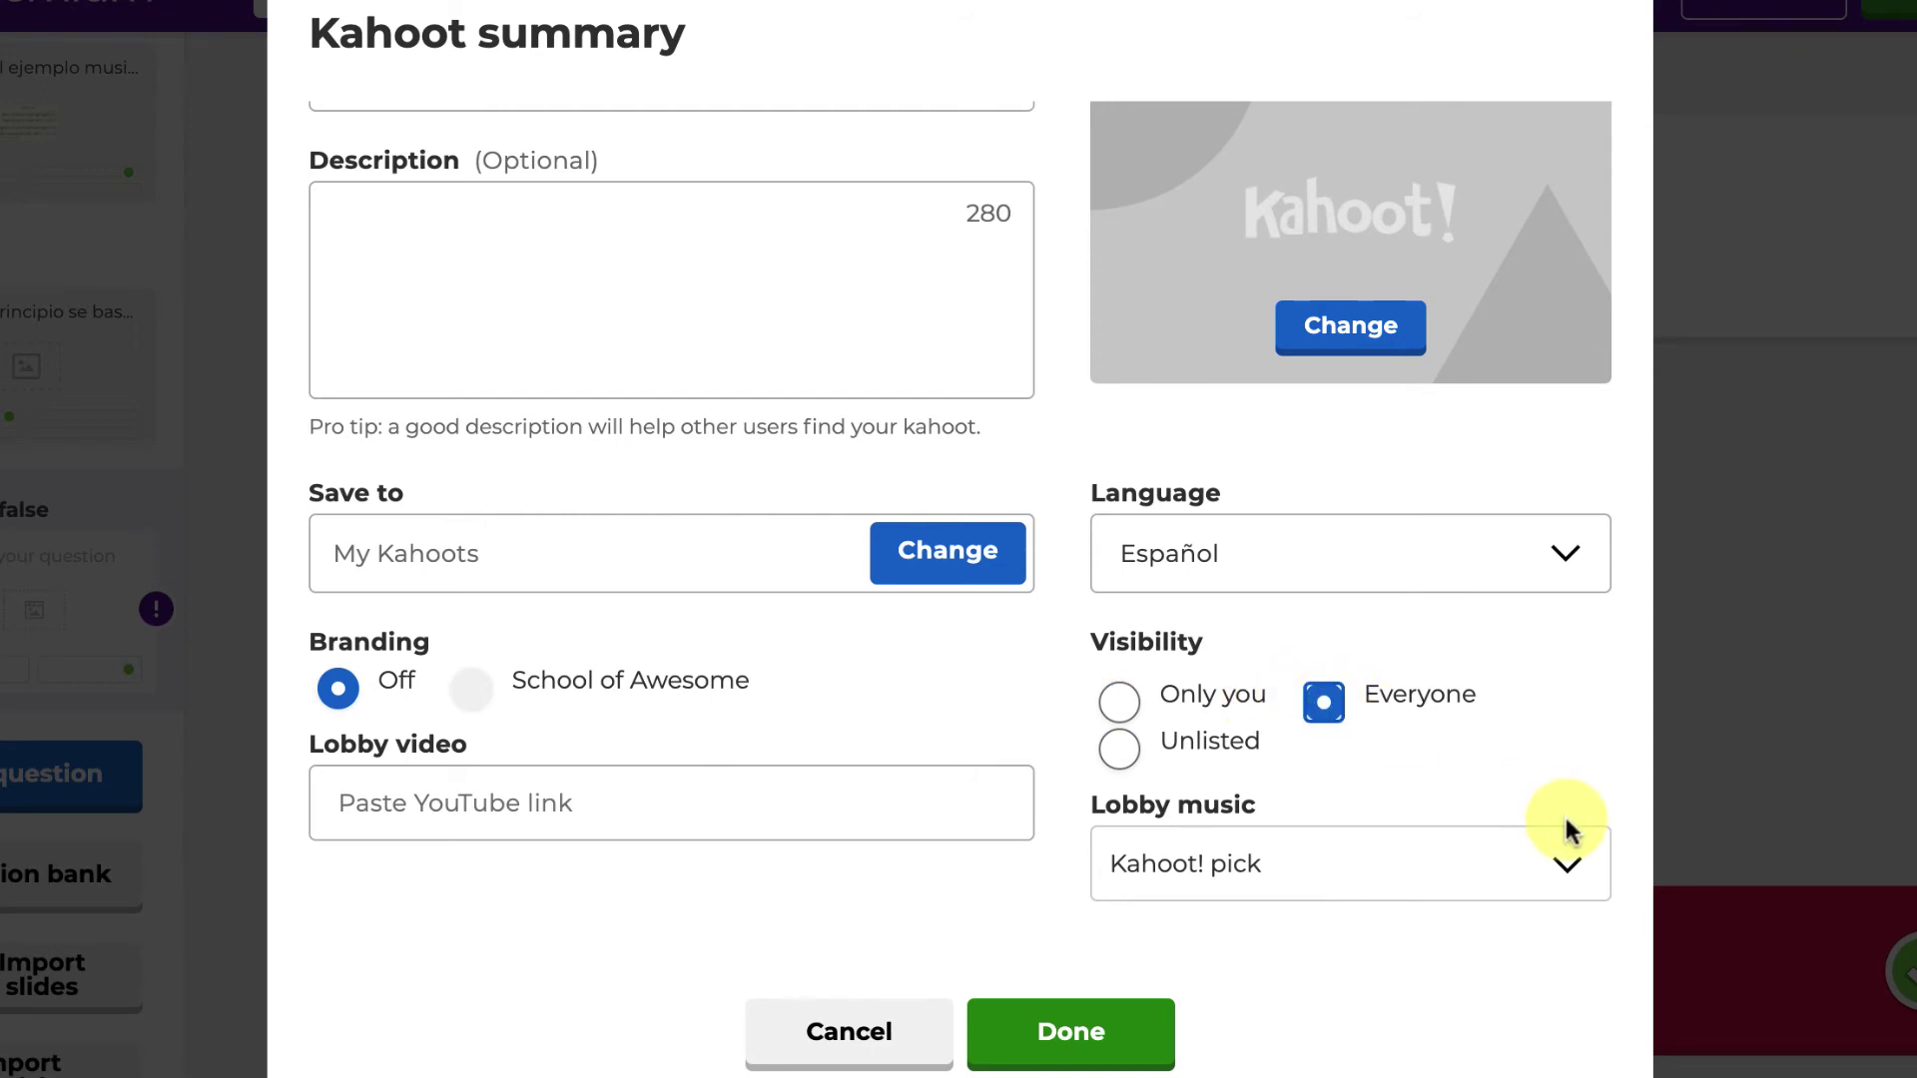
Examine the lobby music choices, keep Kahoot! pick, and save the kahoot summary
left_click(1512, 876)
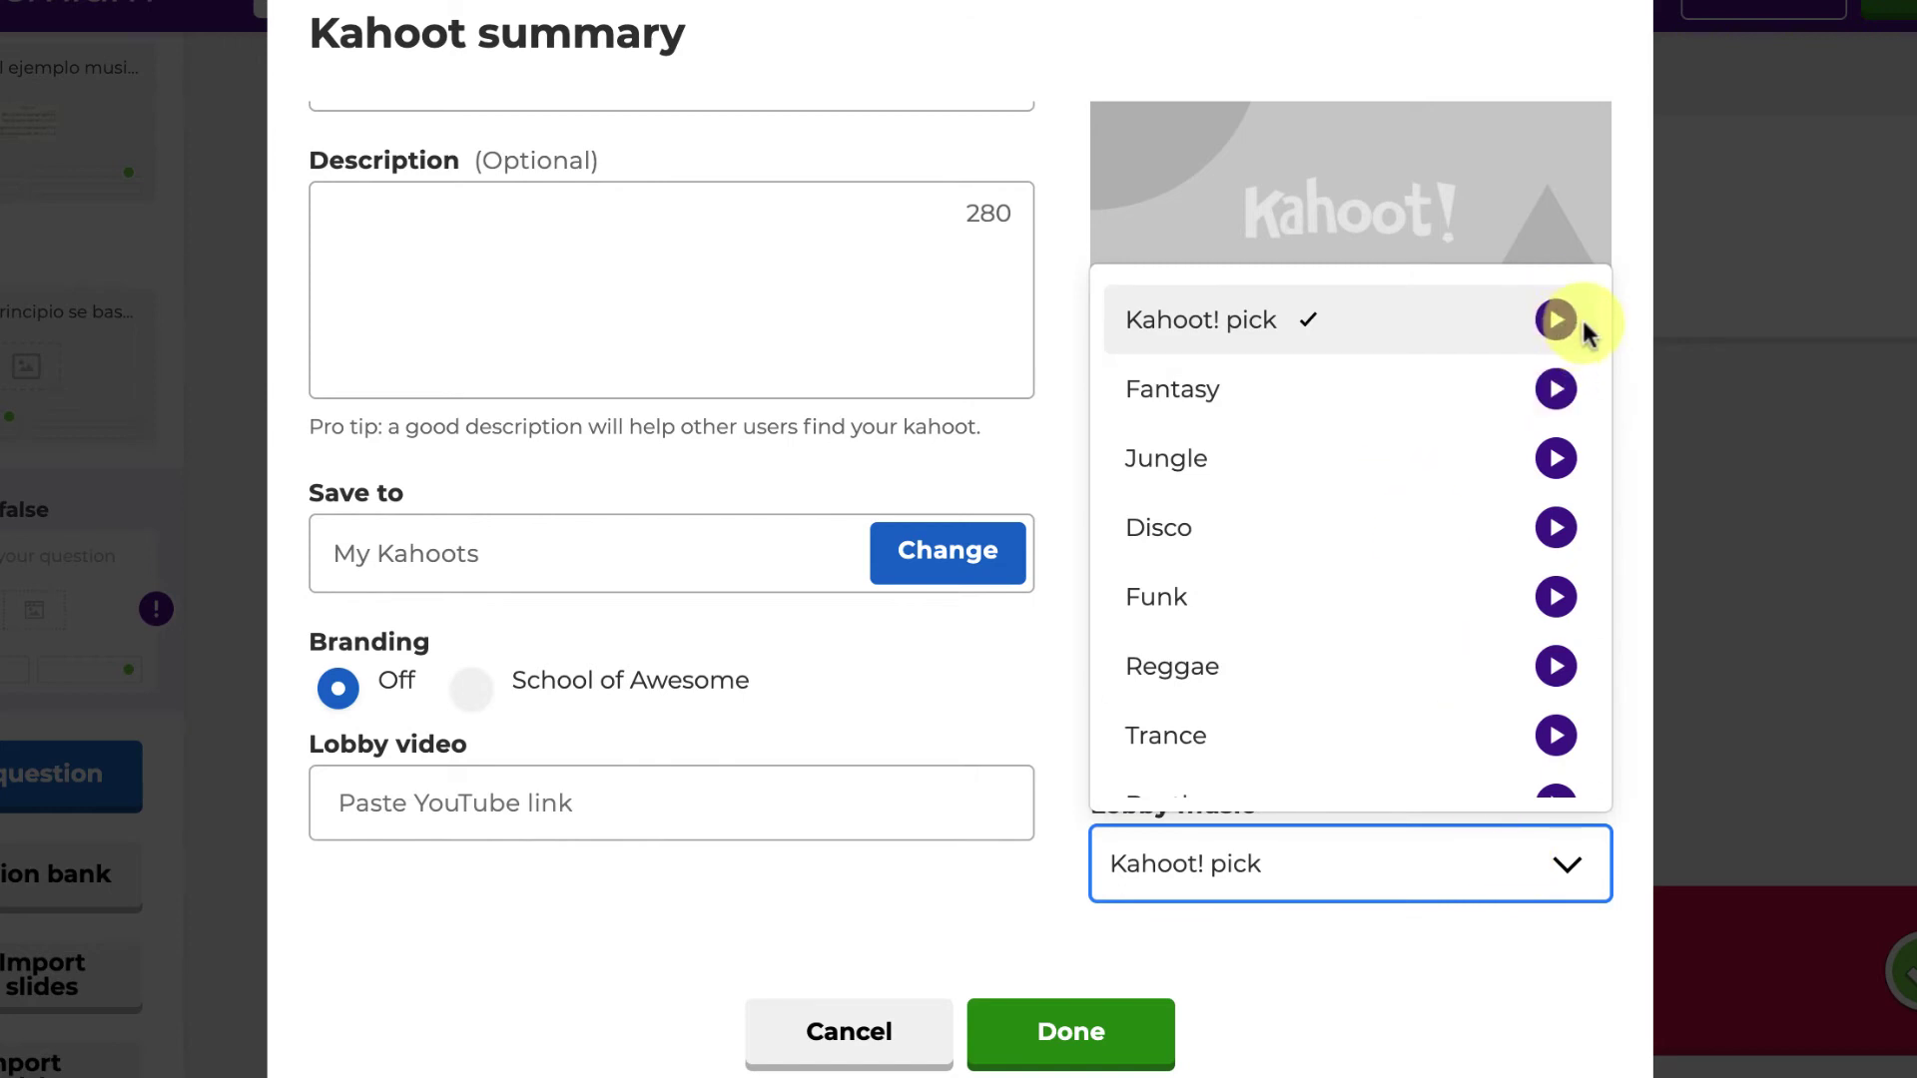
scroll(1507, 698, "down", 4)
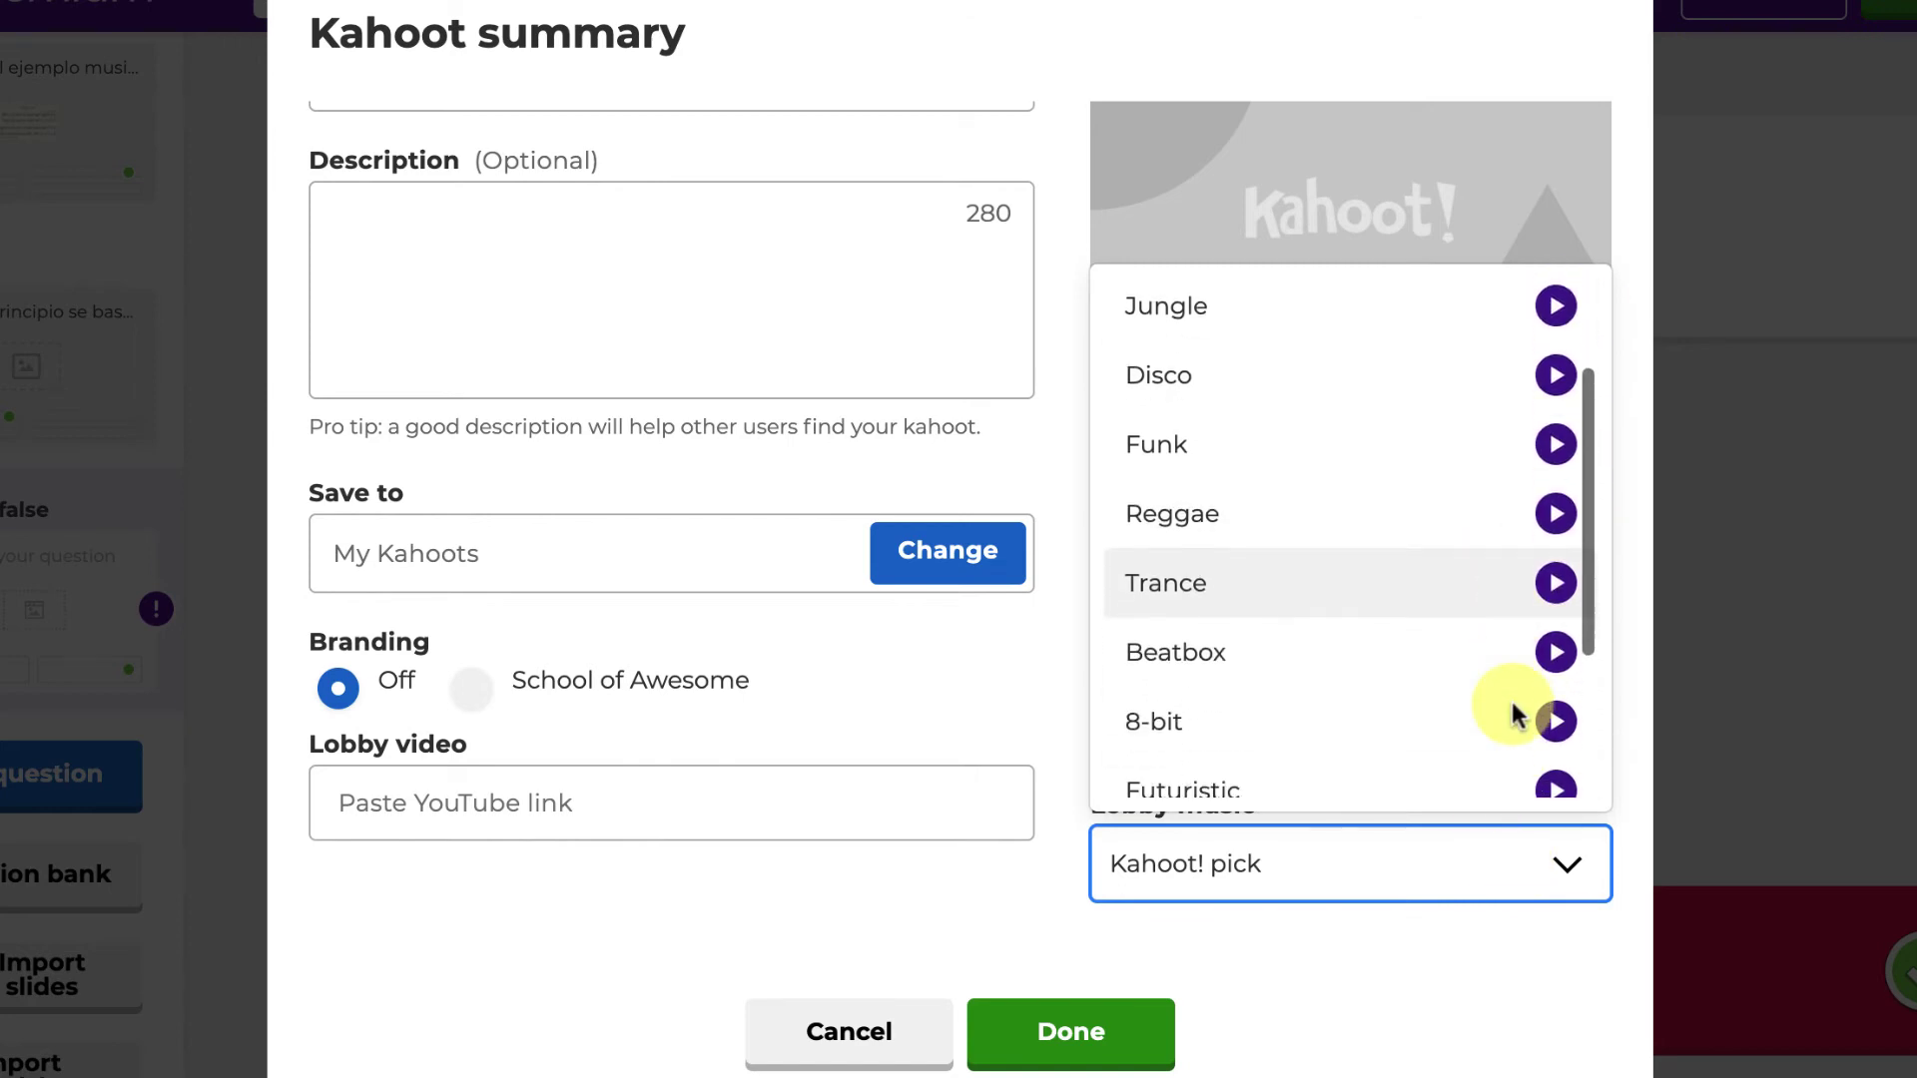
scroll(1512, 704, "up", 5)
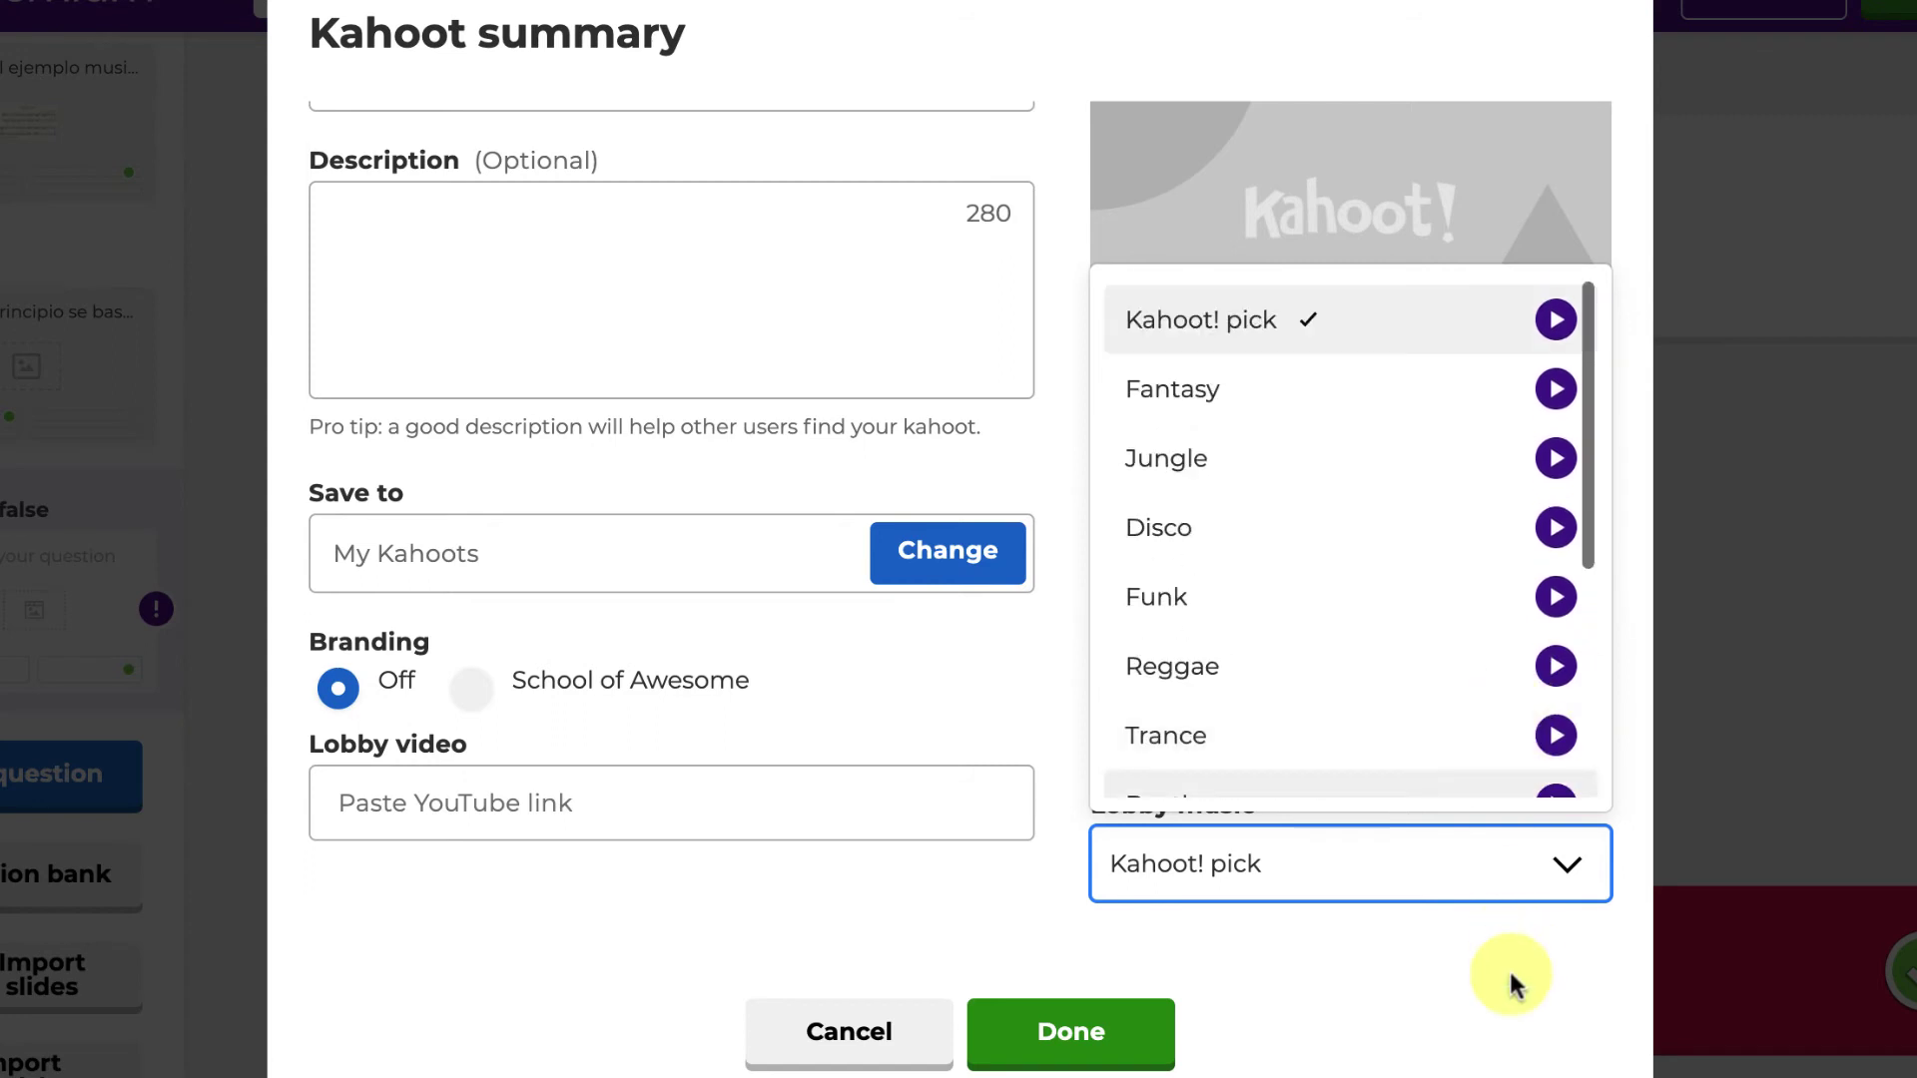
left_click(1567, 866)
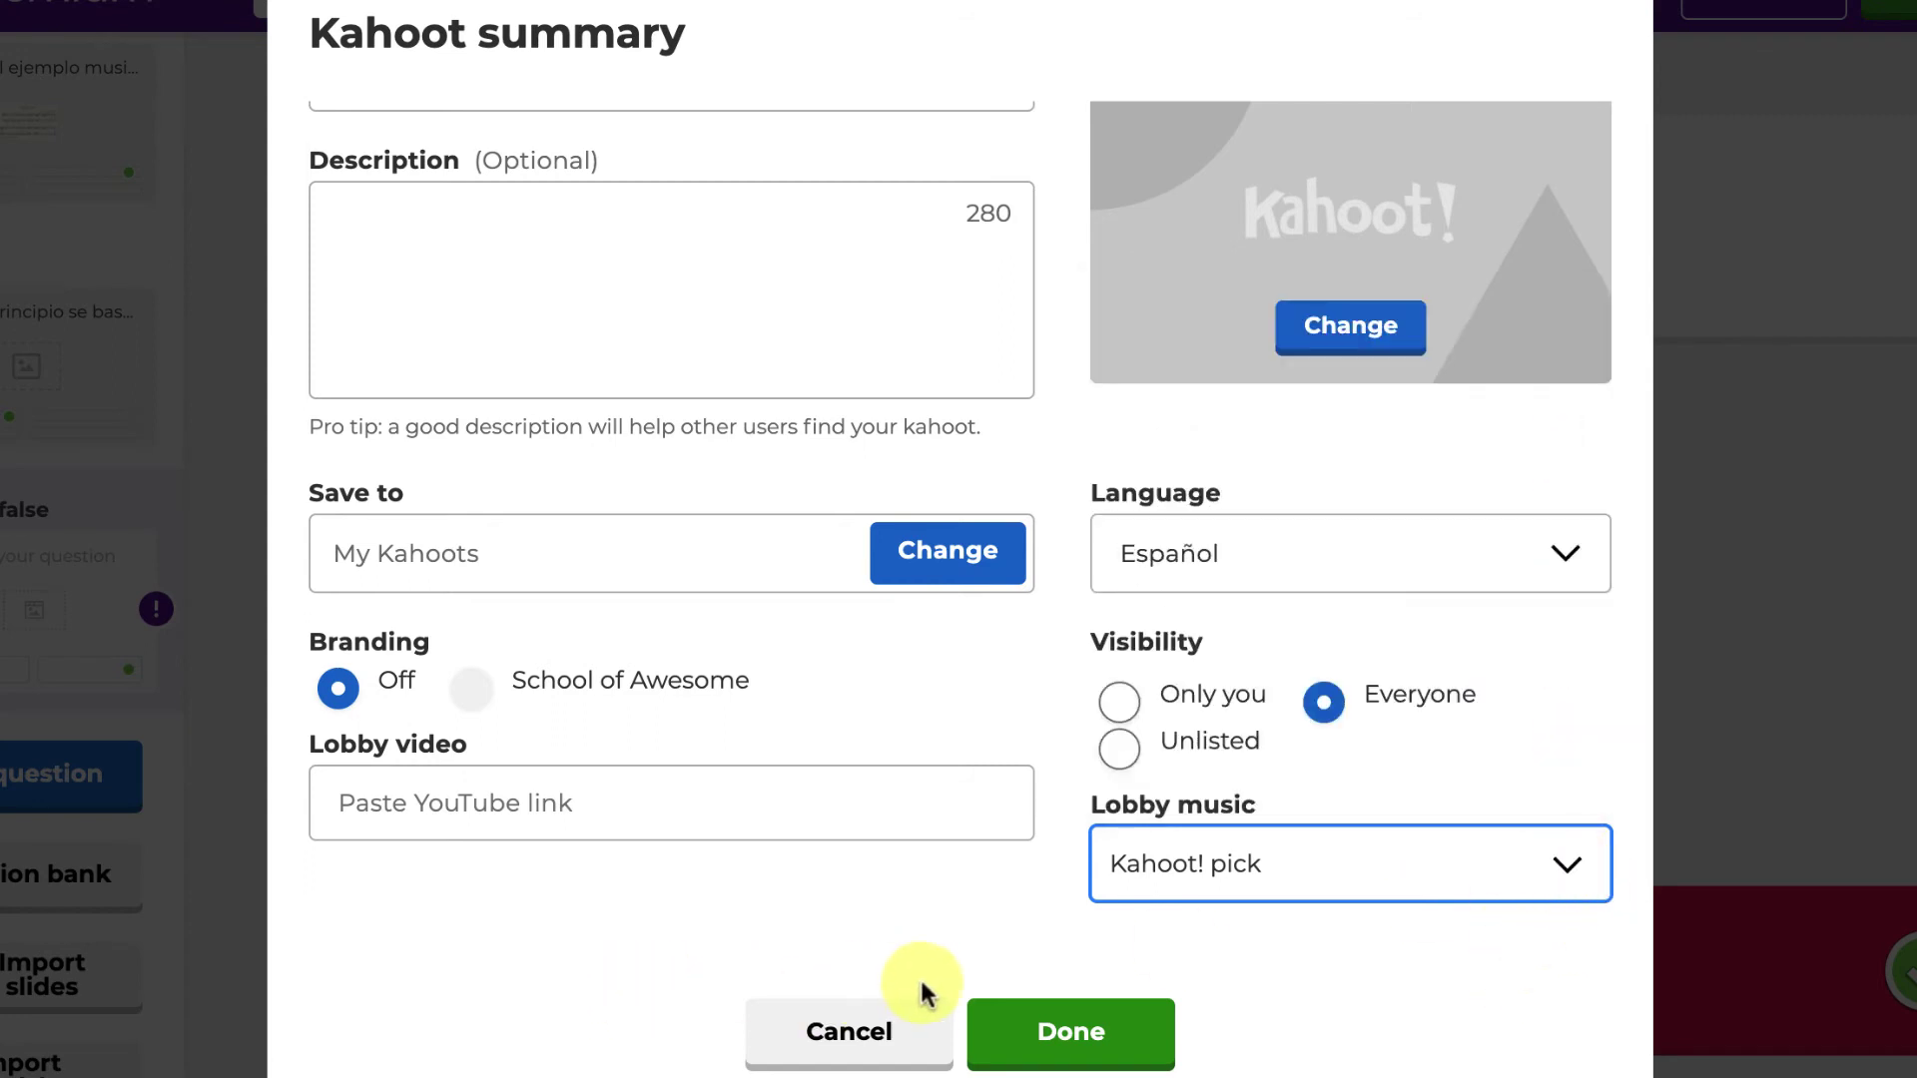
left_click(1104, 1031)
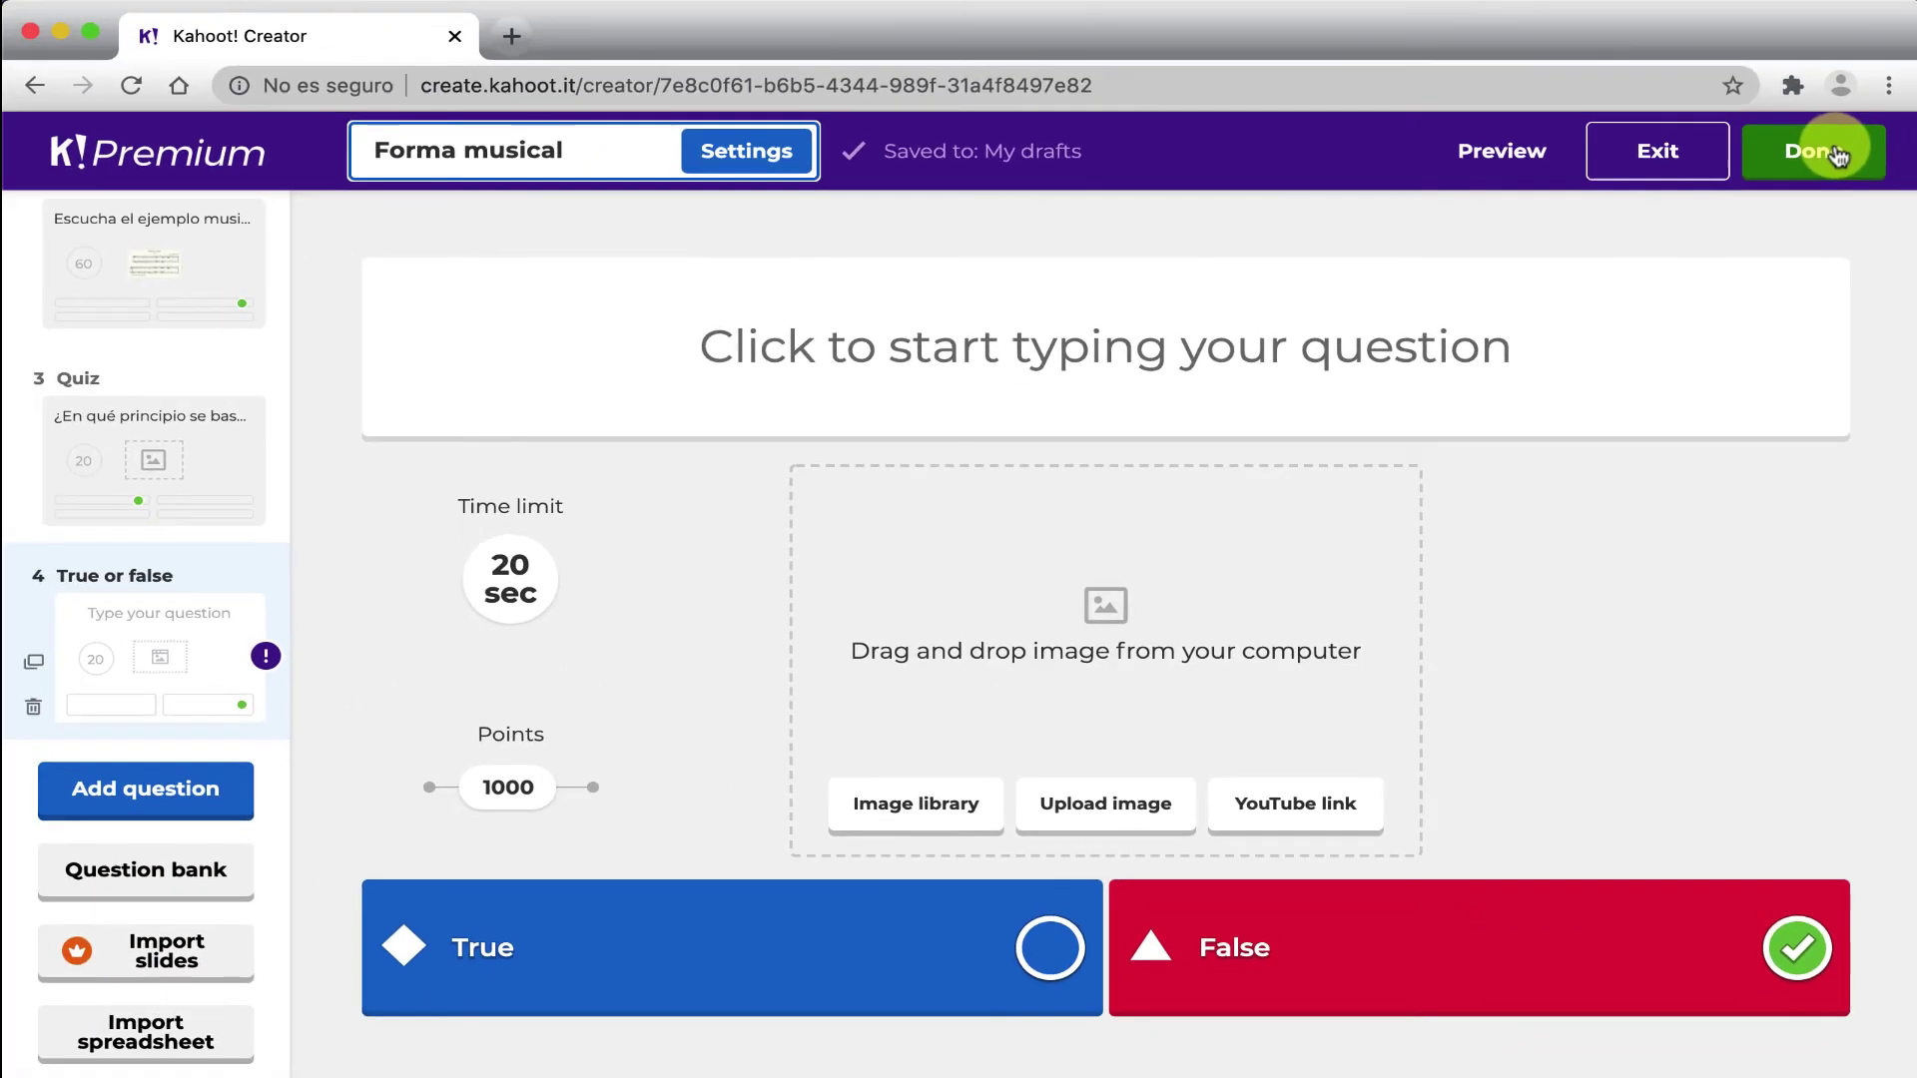
Try to finish the kahoot, and delete the blank true or false question 4
left_click(1802, 100)
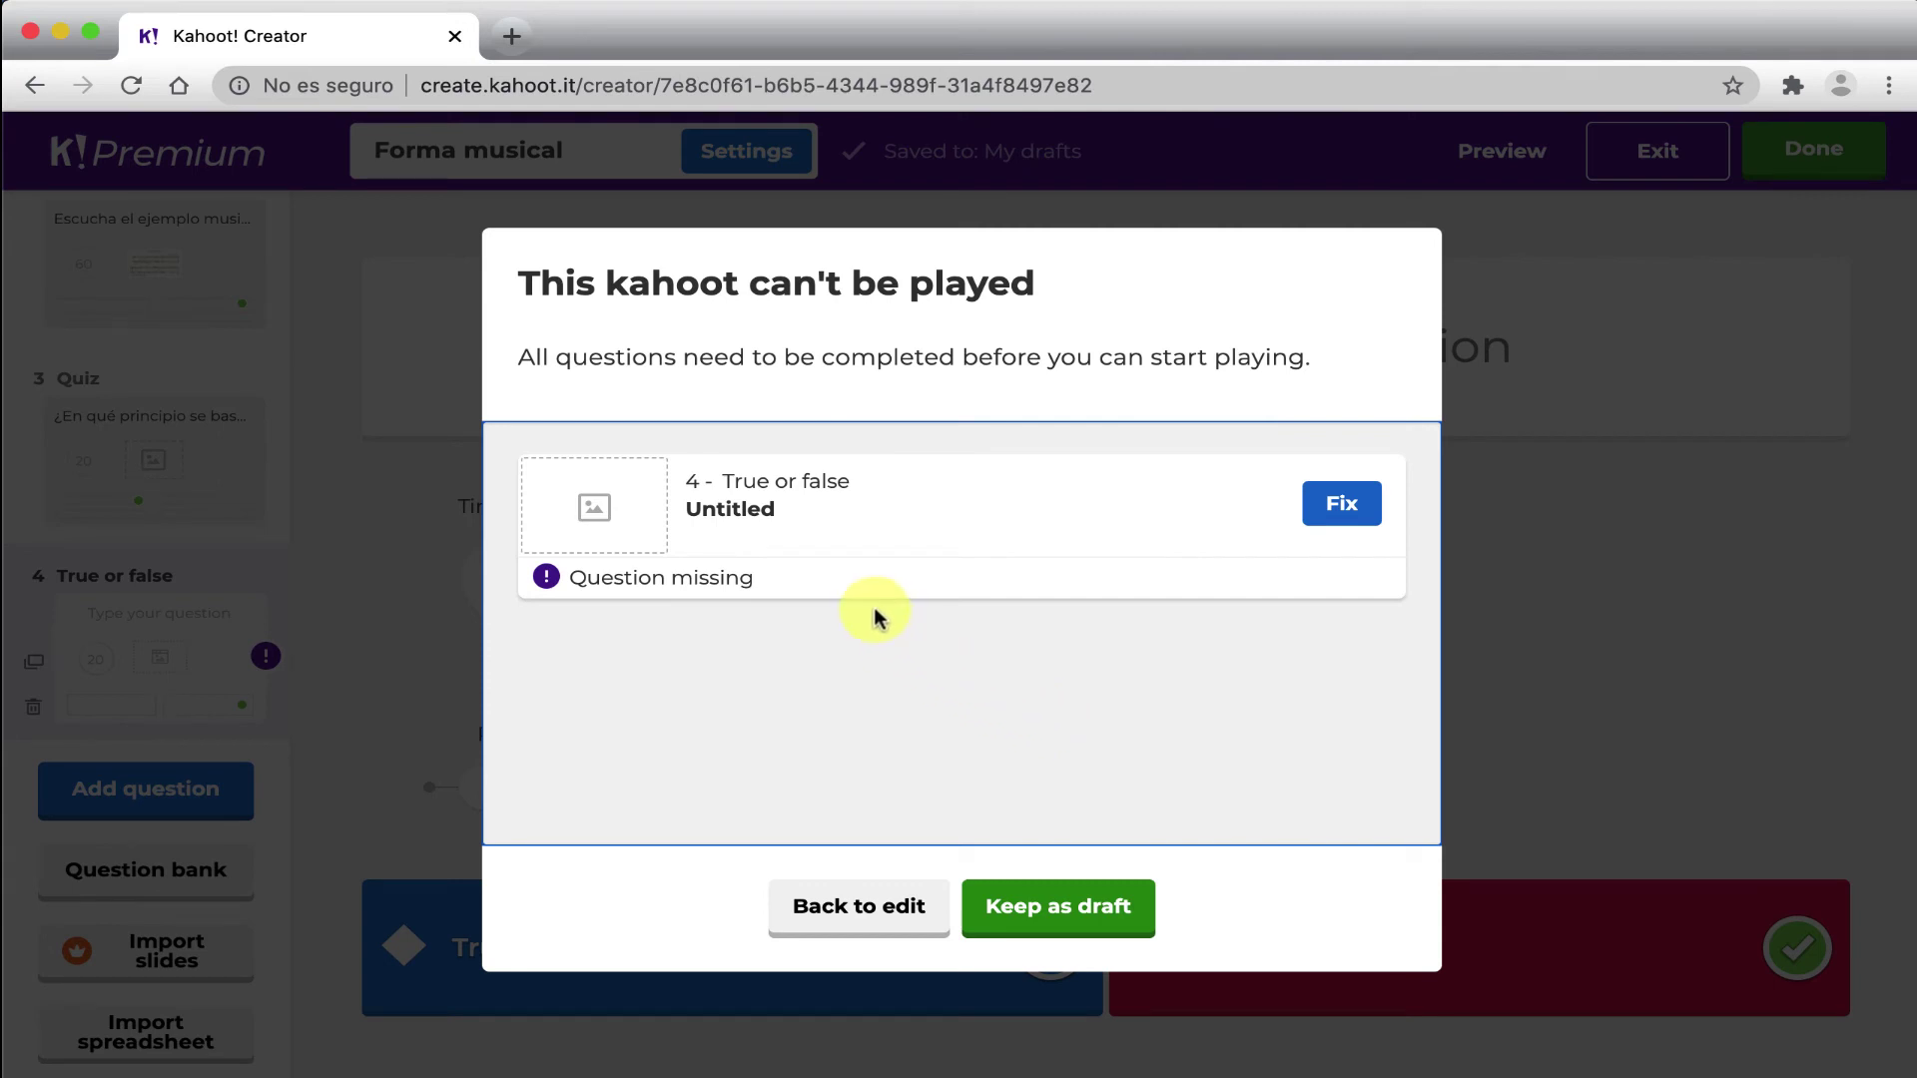
left_click(868, 903)
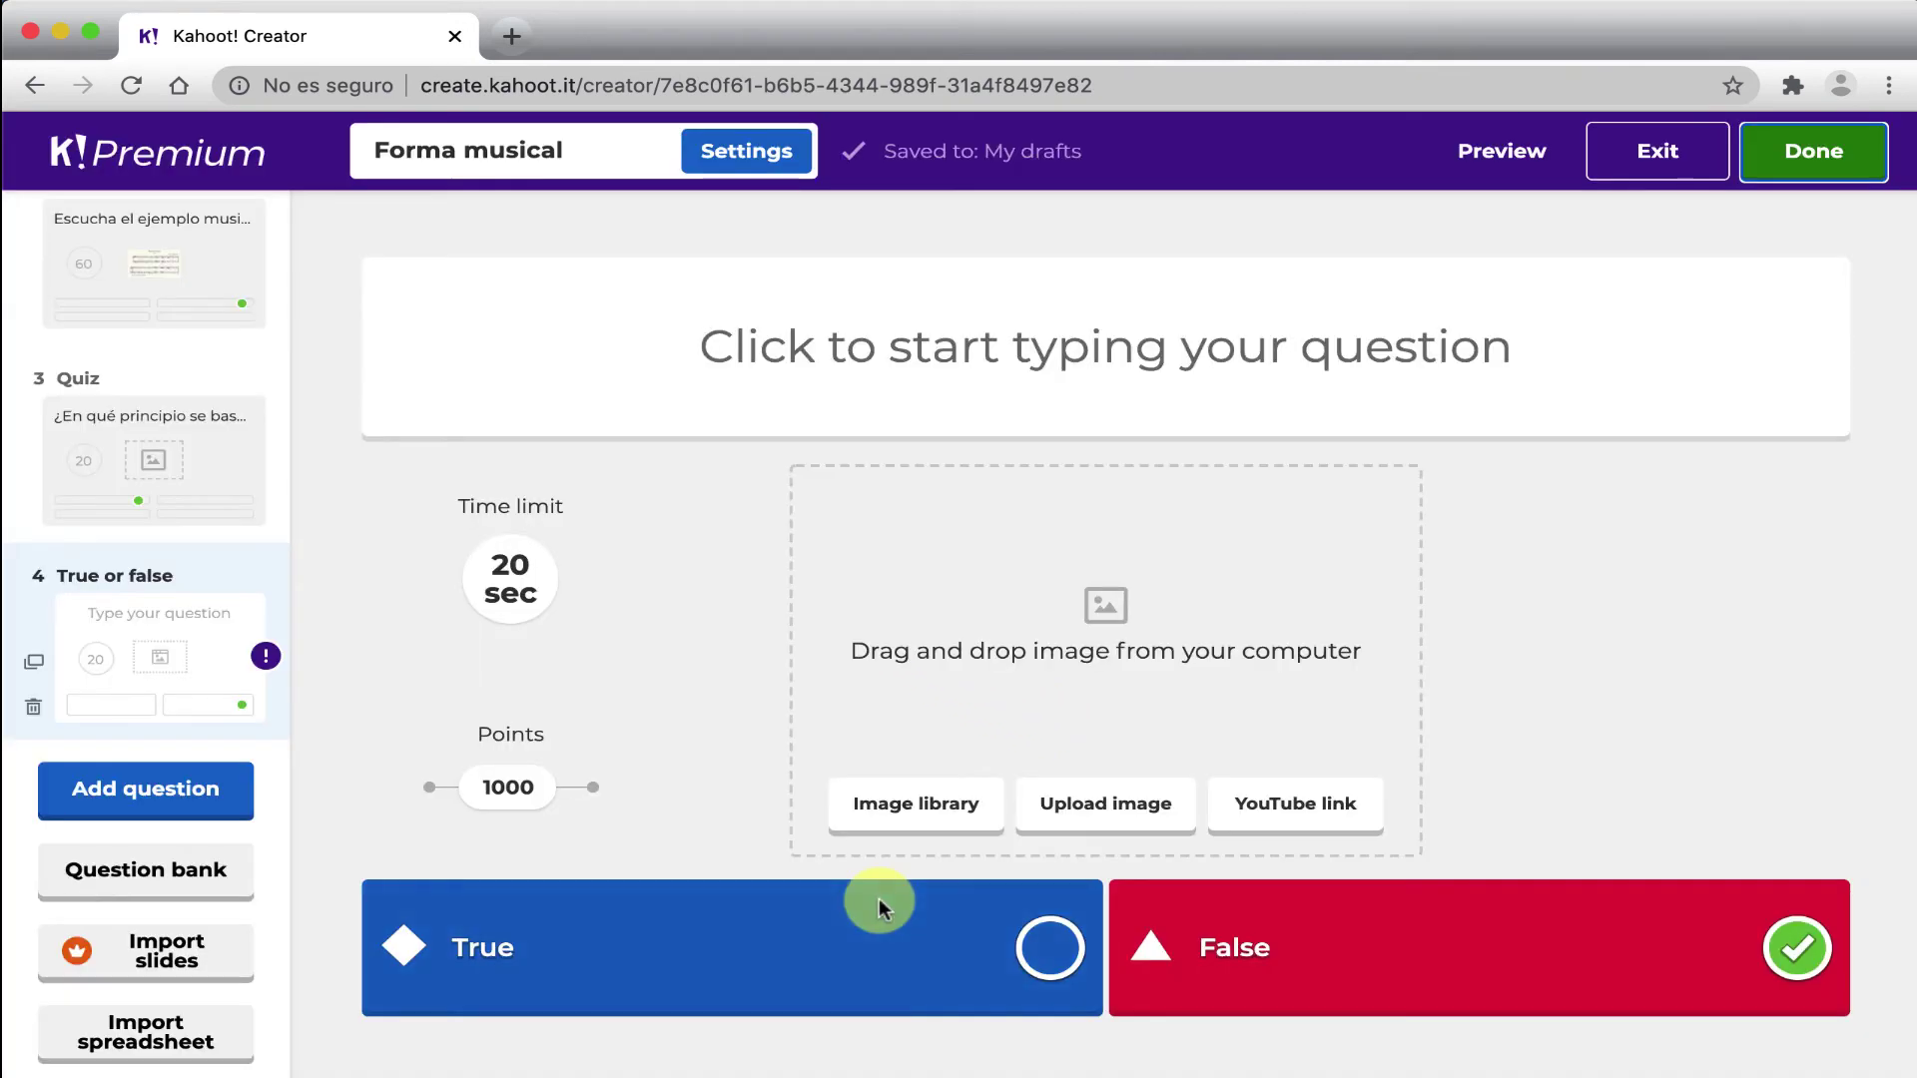
left_click(35, 711)
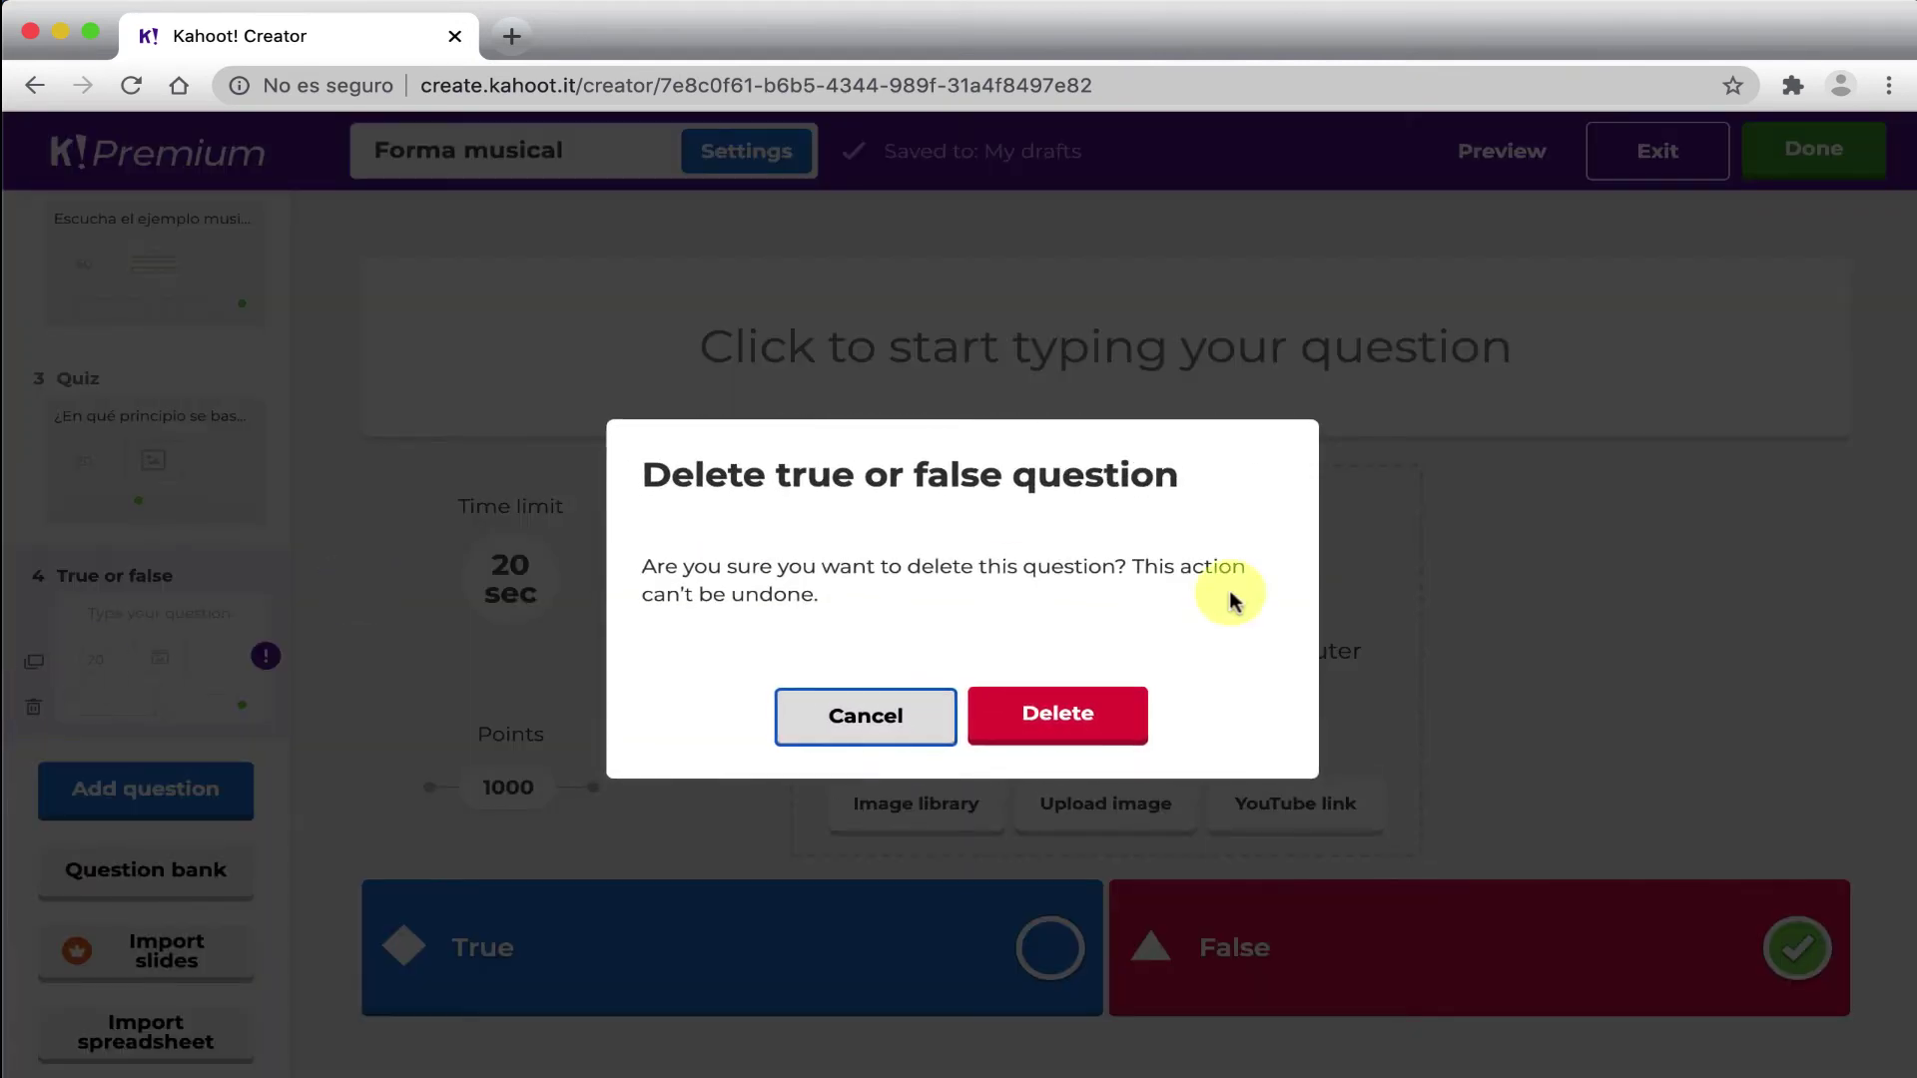
left_click(1046, 721)
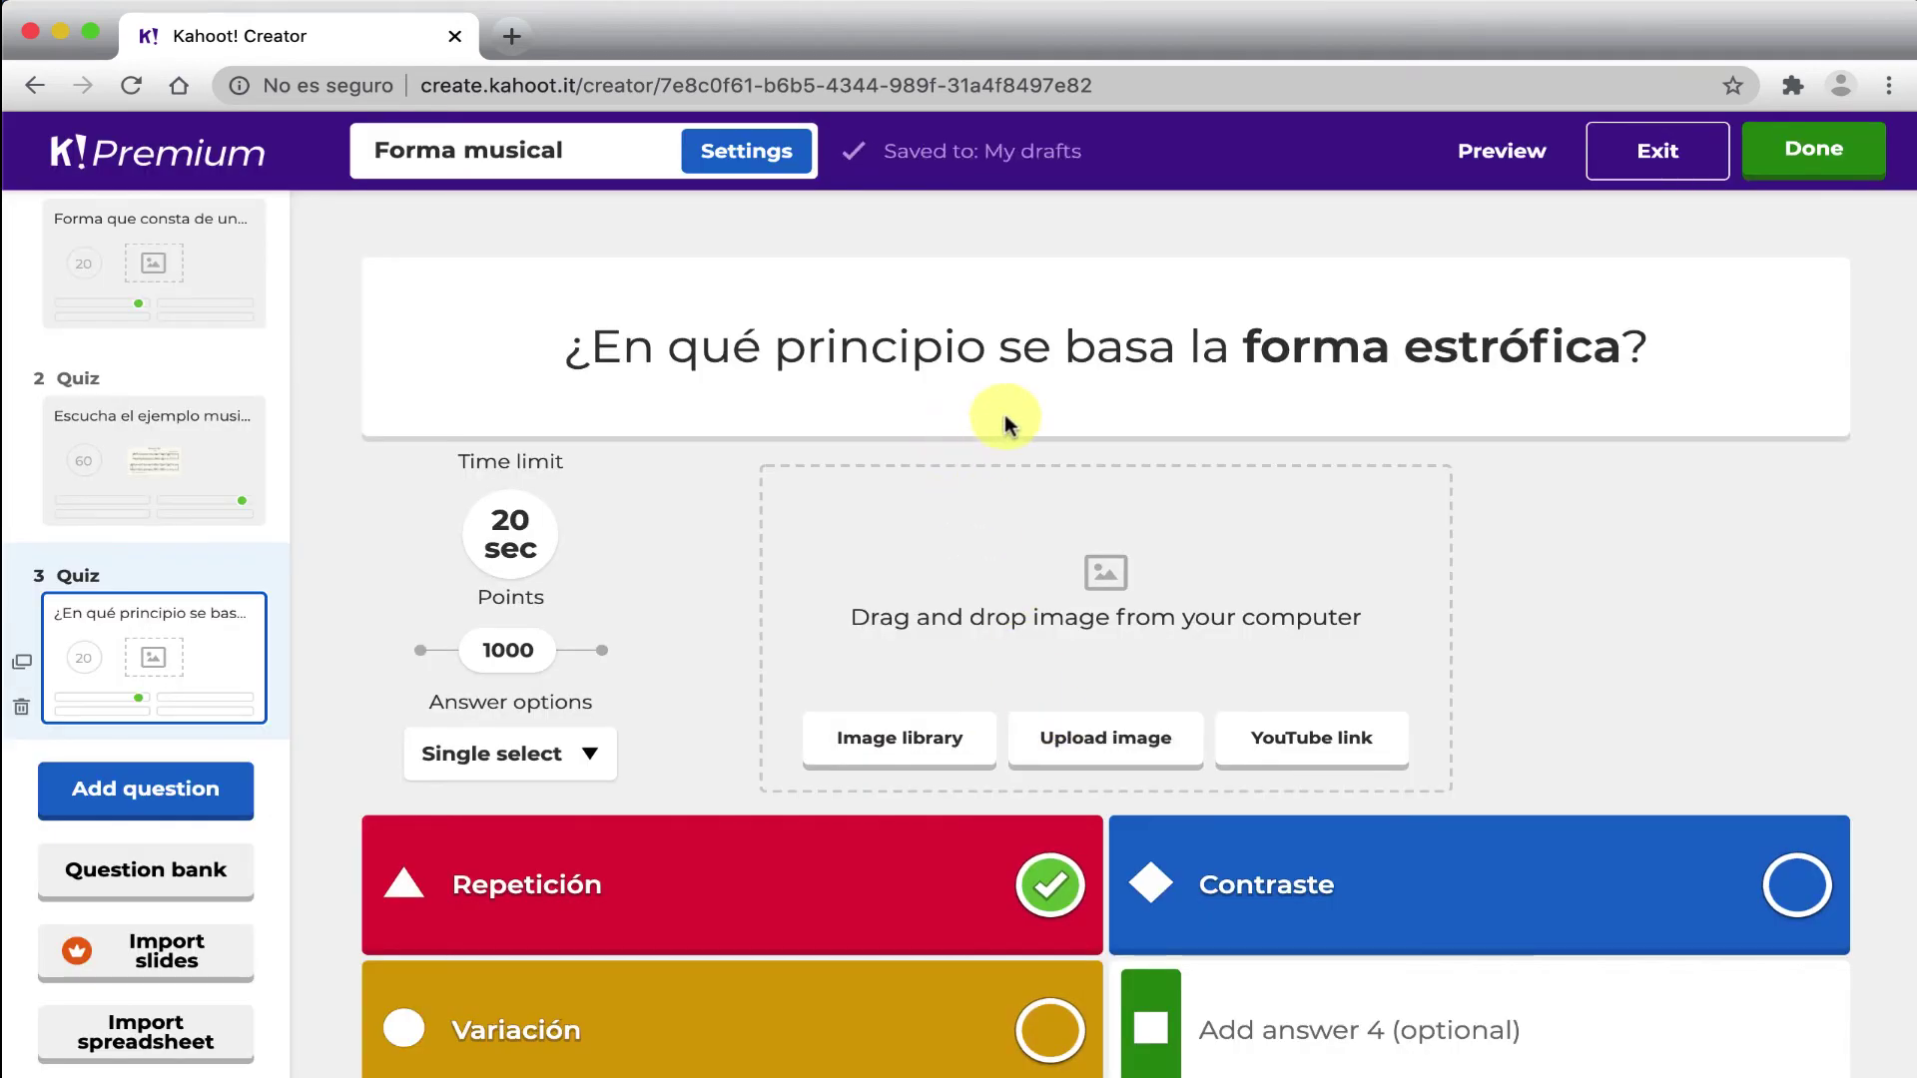
Finish the kahoot and examine the available actions for "Forma musical" in the My Kahoots list
left_click(1823, 179)
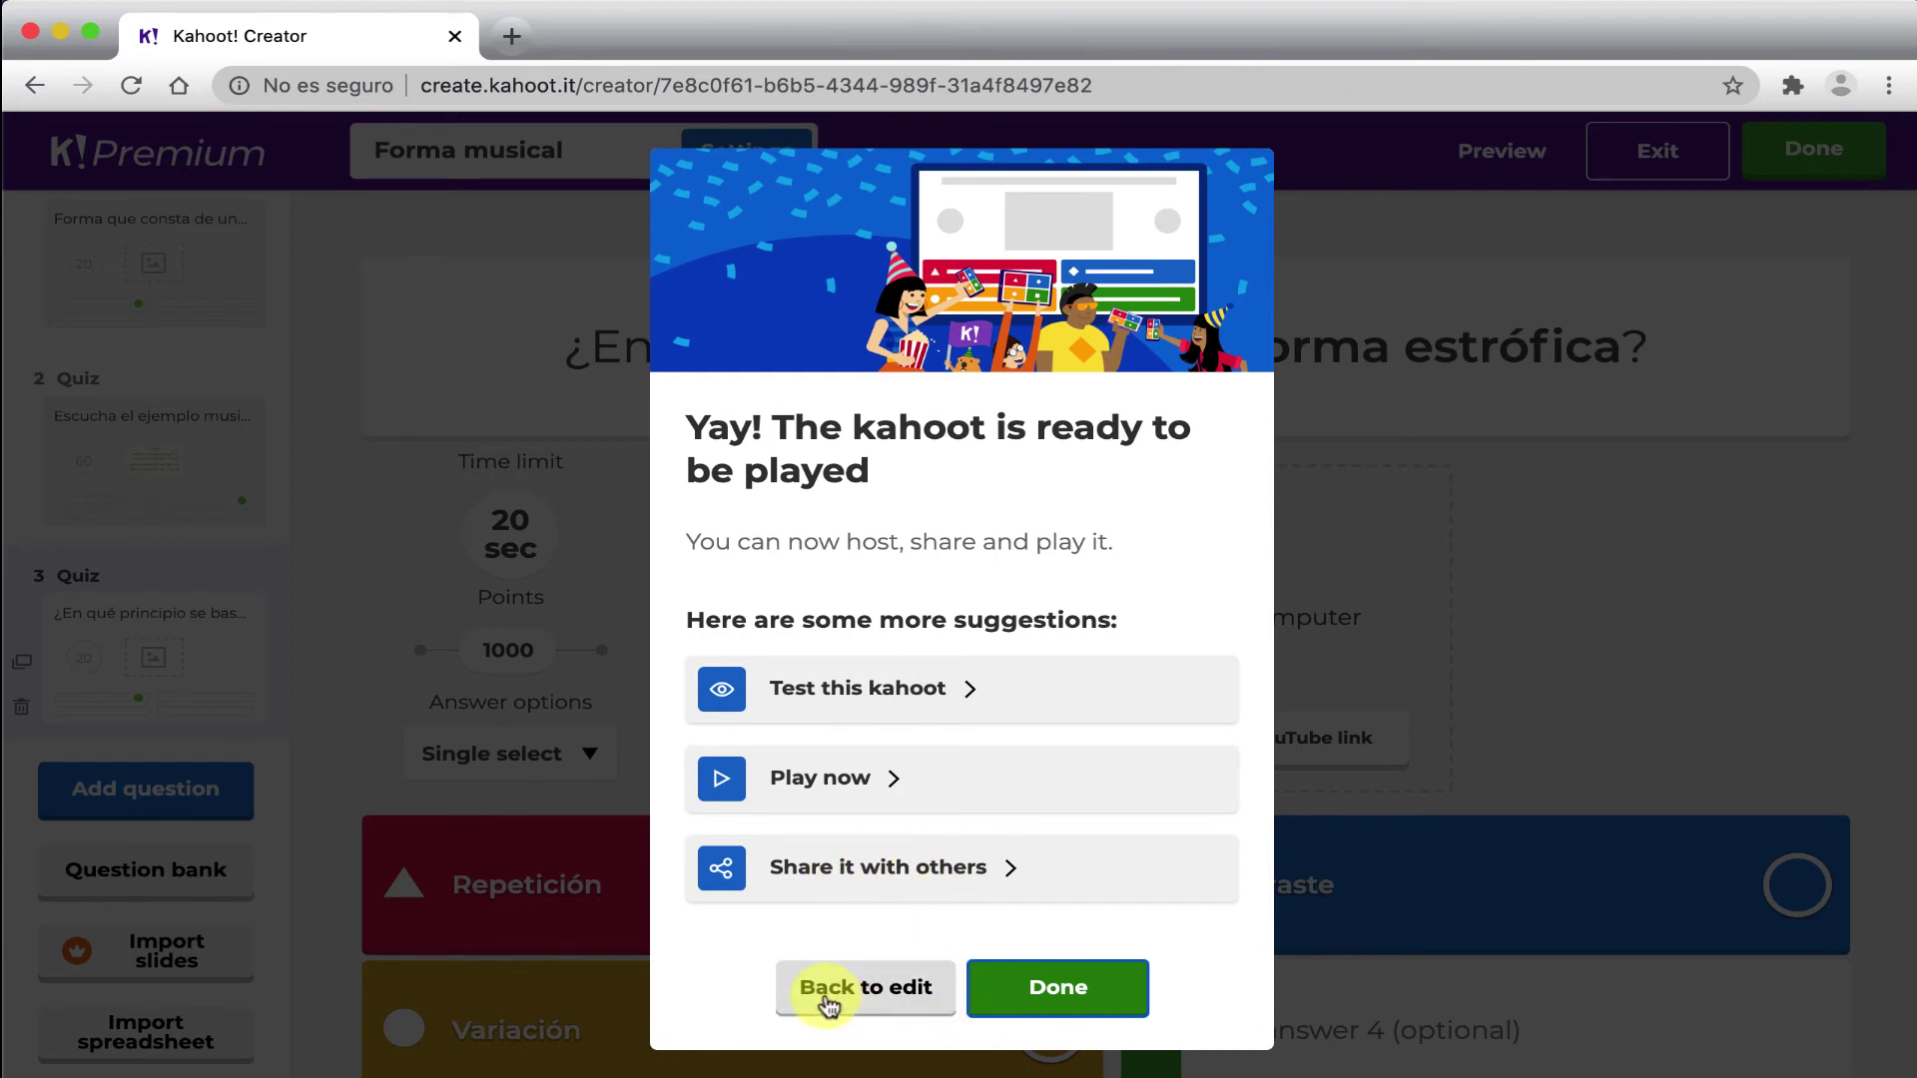
left_click(1111, 992)
scroll(1116, 669, "down", 2)
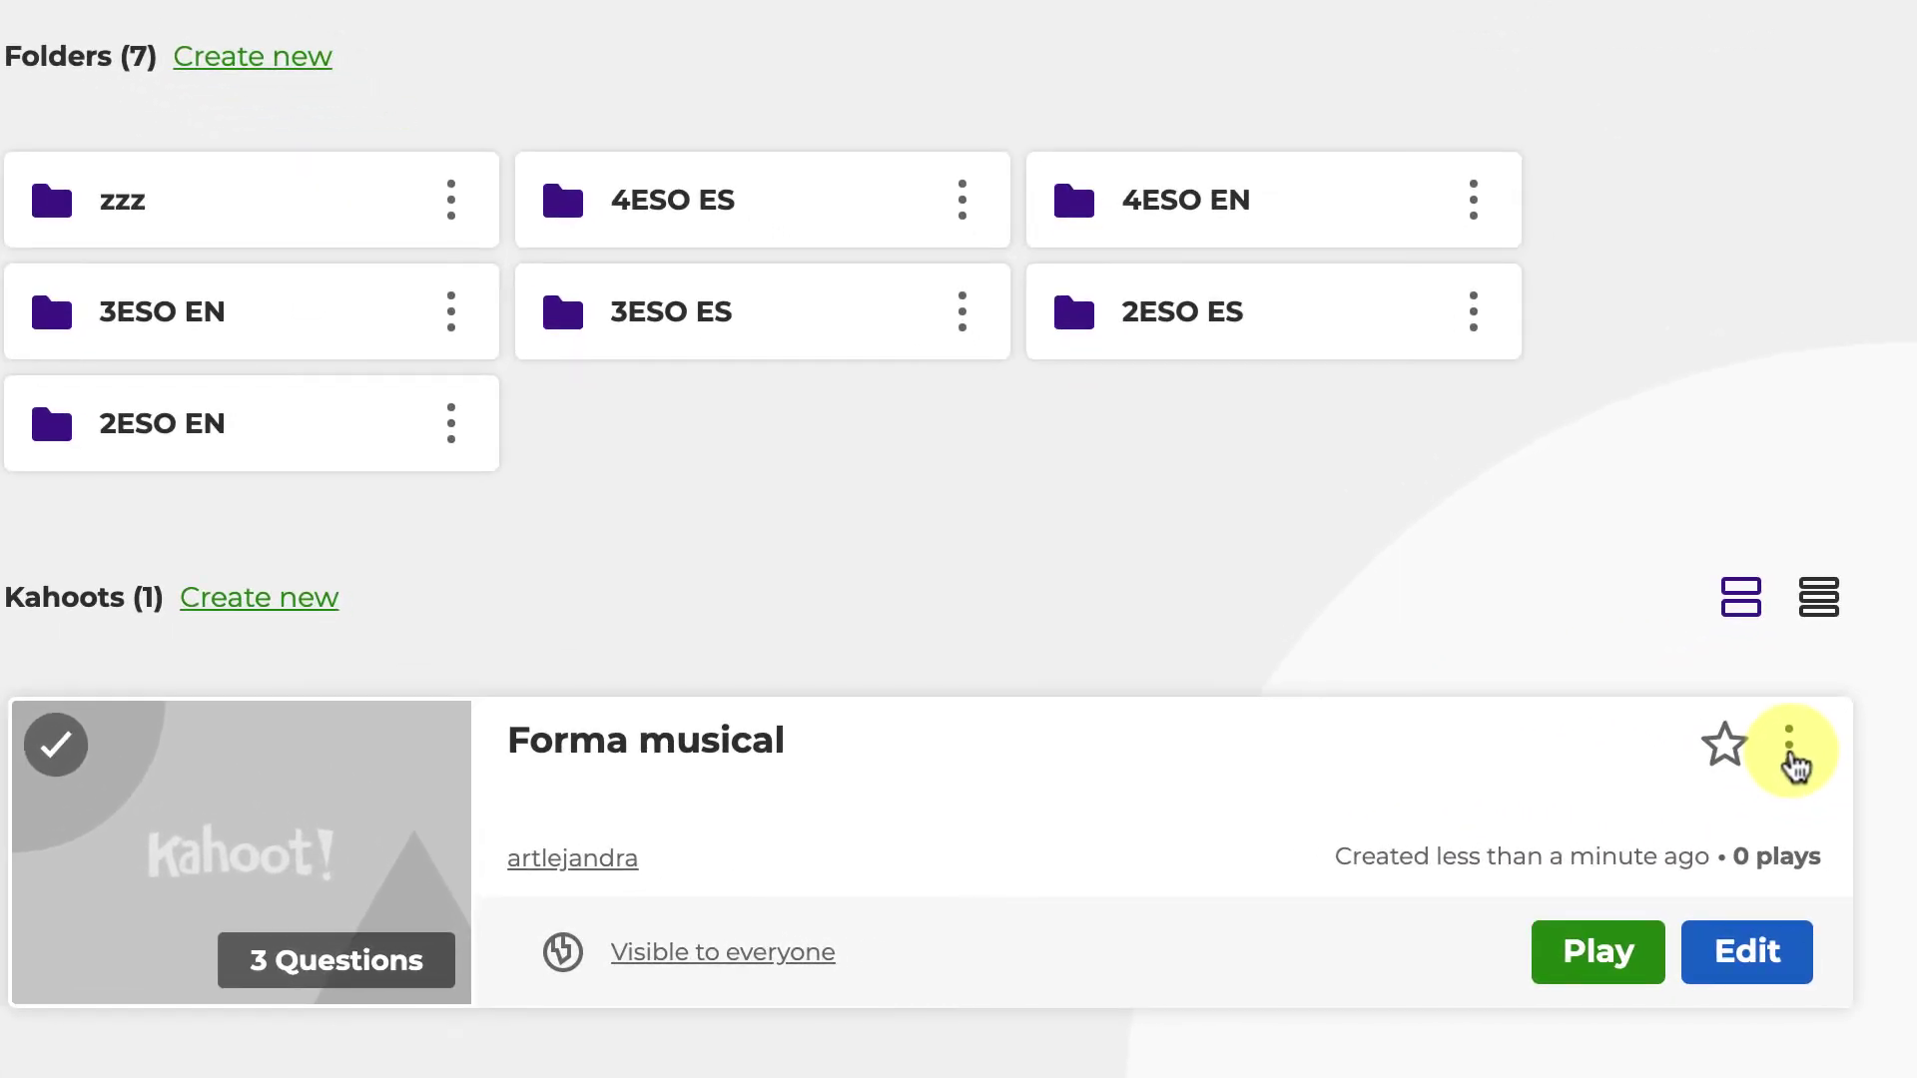
left_click(1818, 804)
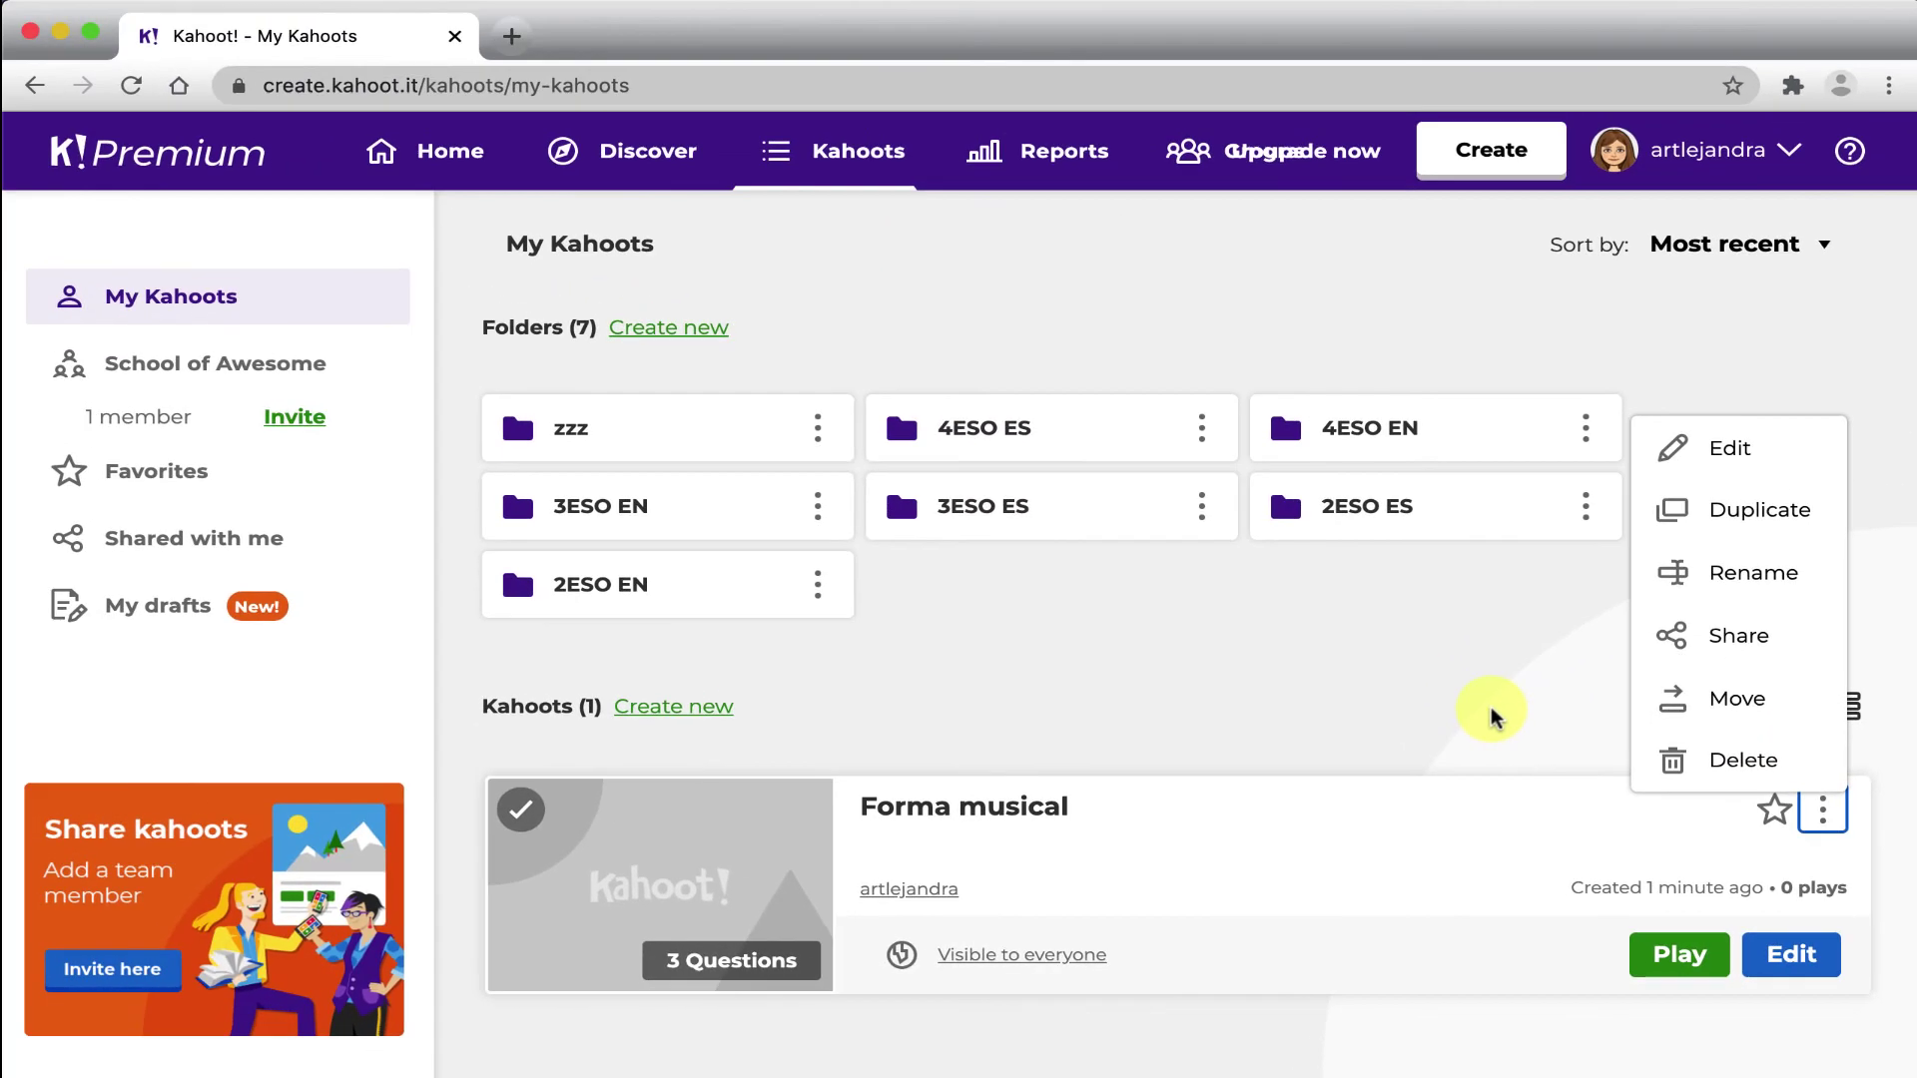
left_click(1490, 714)
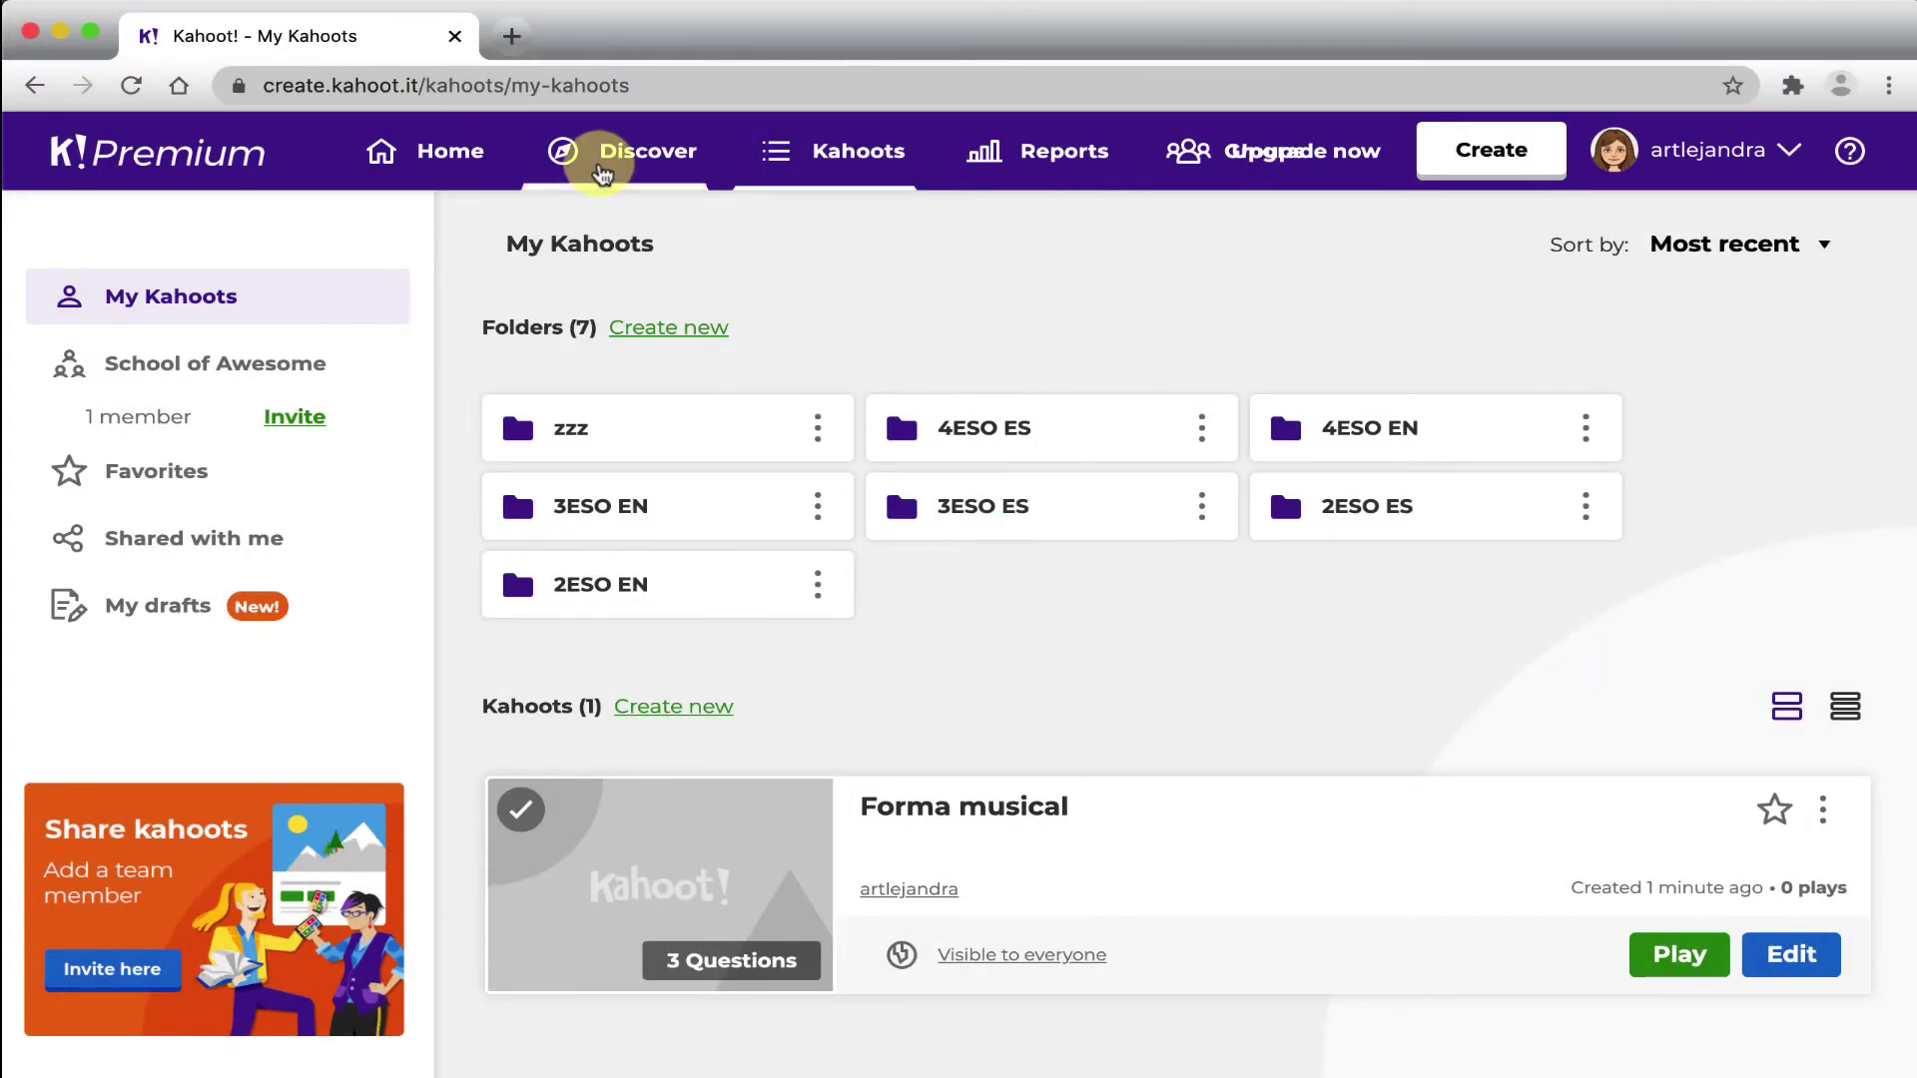
Search the Discover library for "Forma musical"
left_click(647, 160)
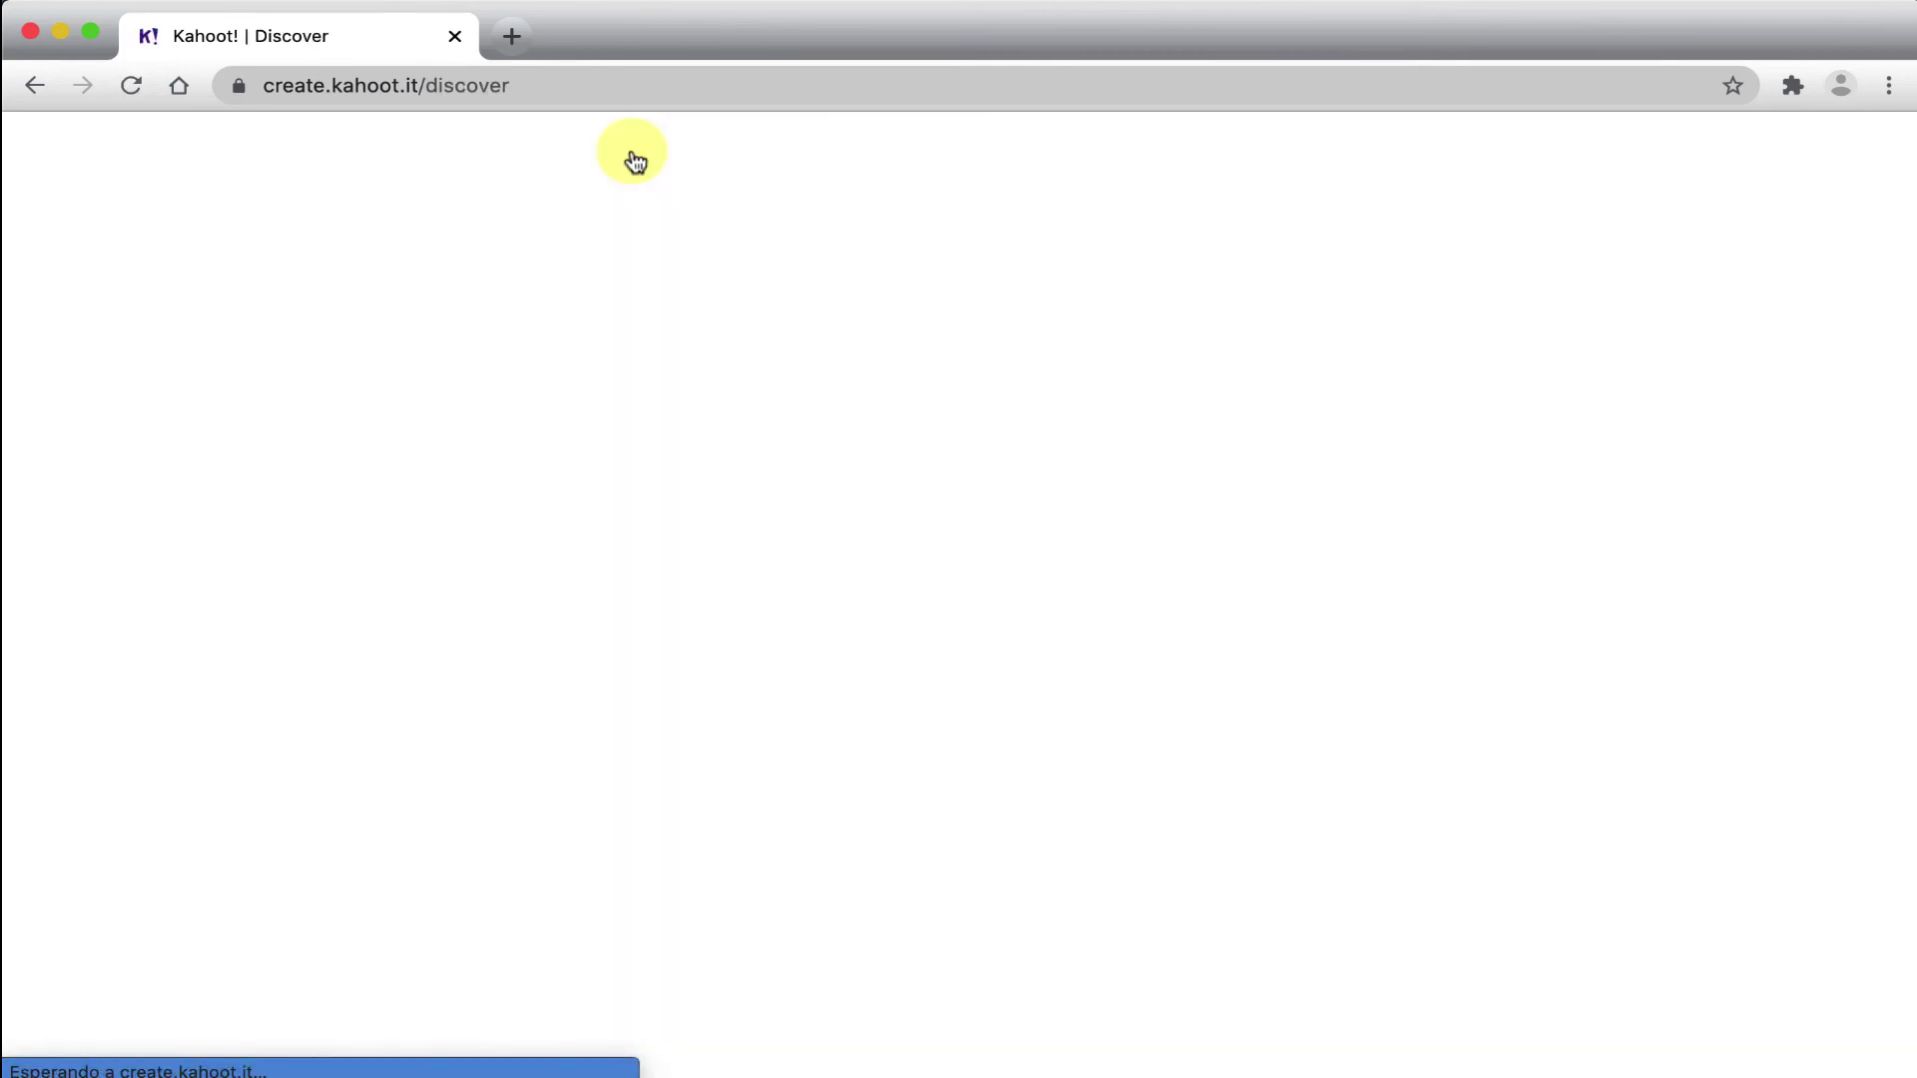
type("Forma musi")
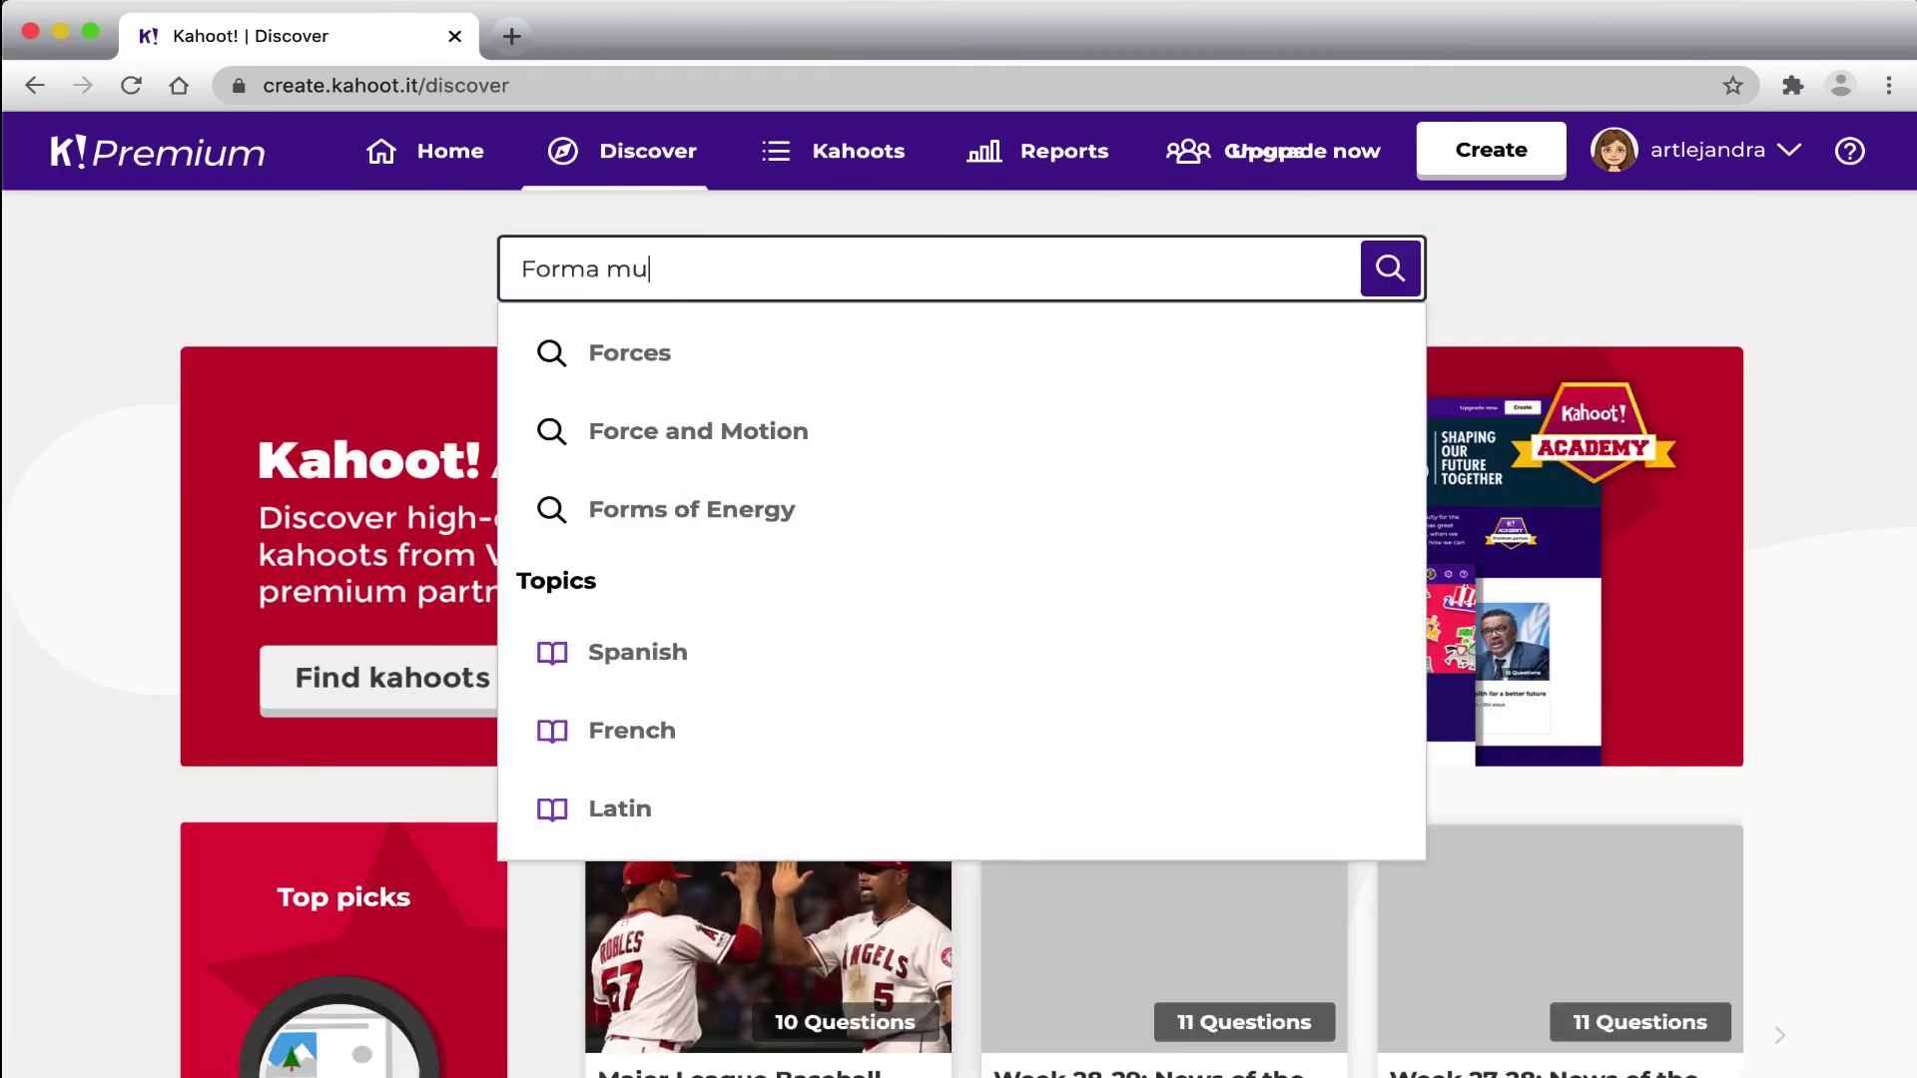
type("cal")
key("Return")
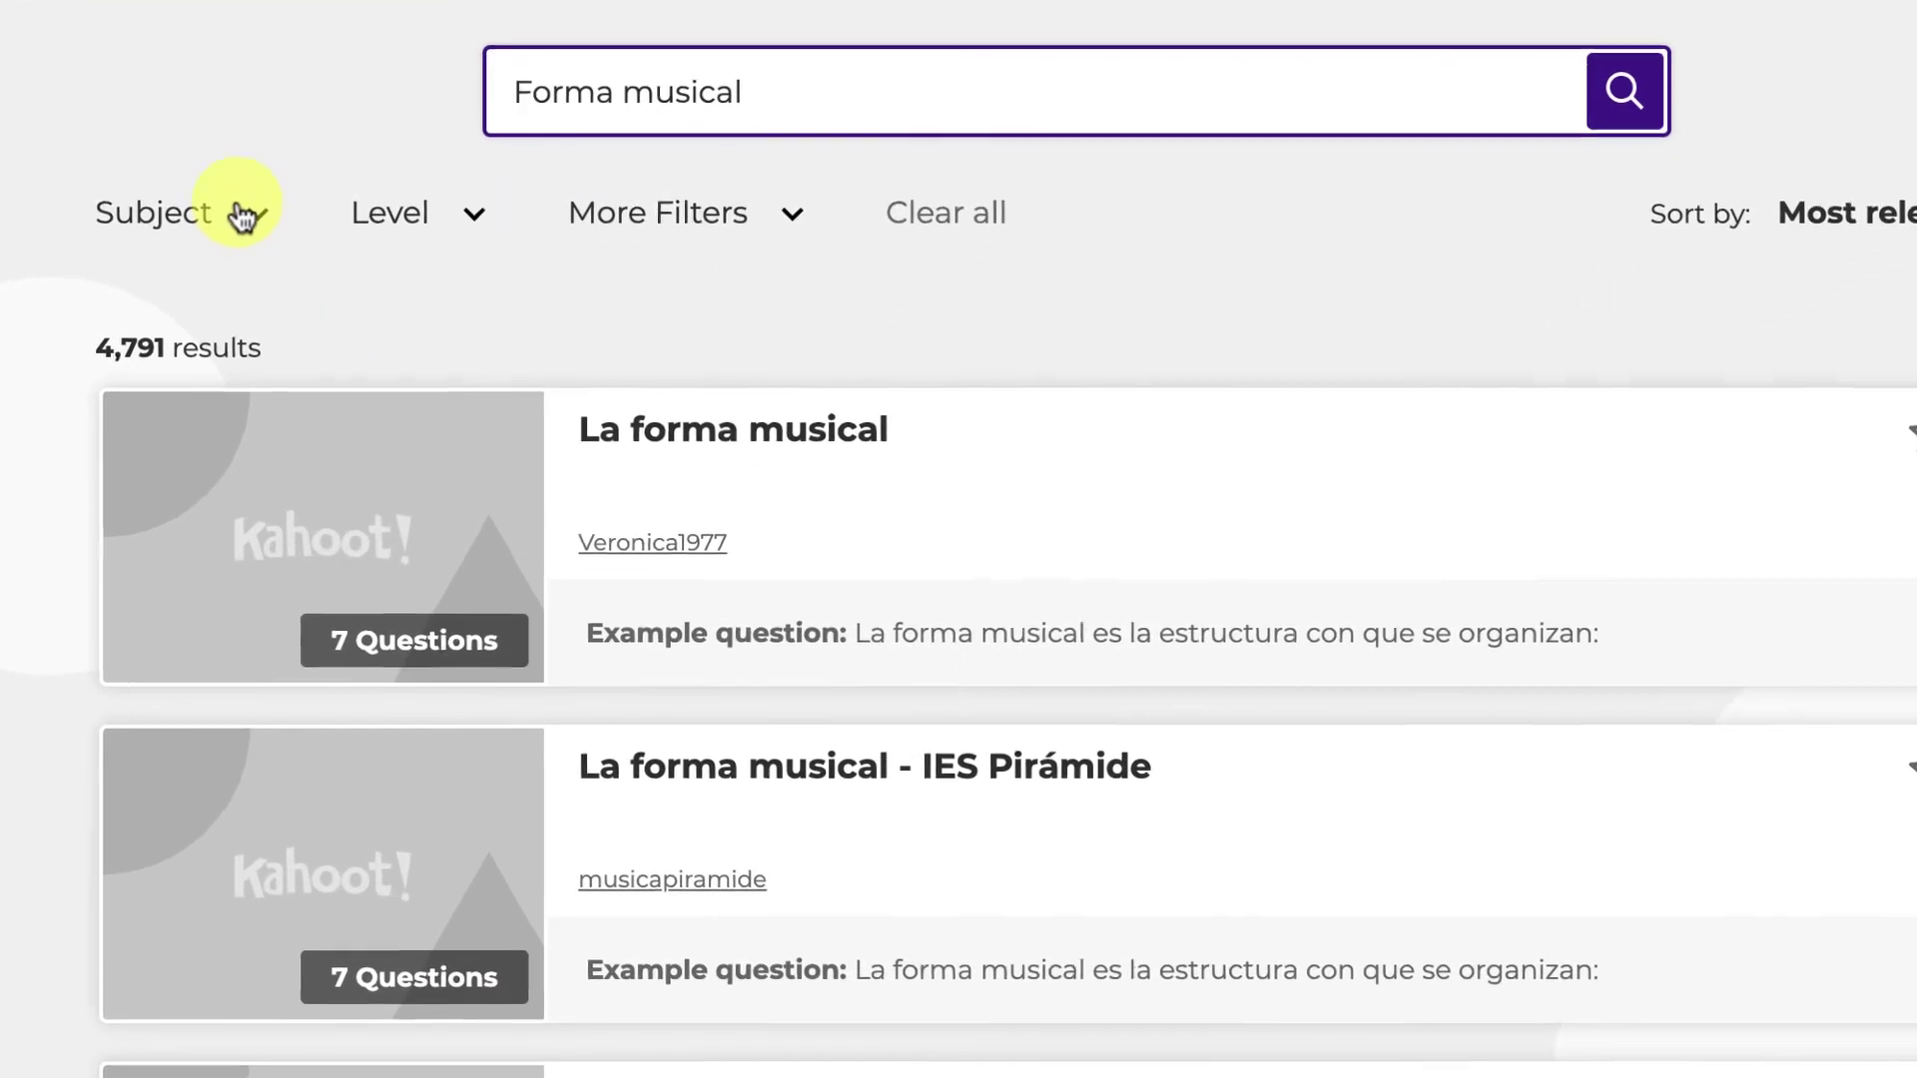
Examine the search results' subject, level, creator and language filters and the sorting choices without applying any
left_click(289, 329)
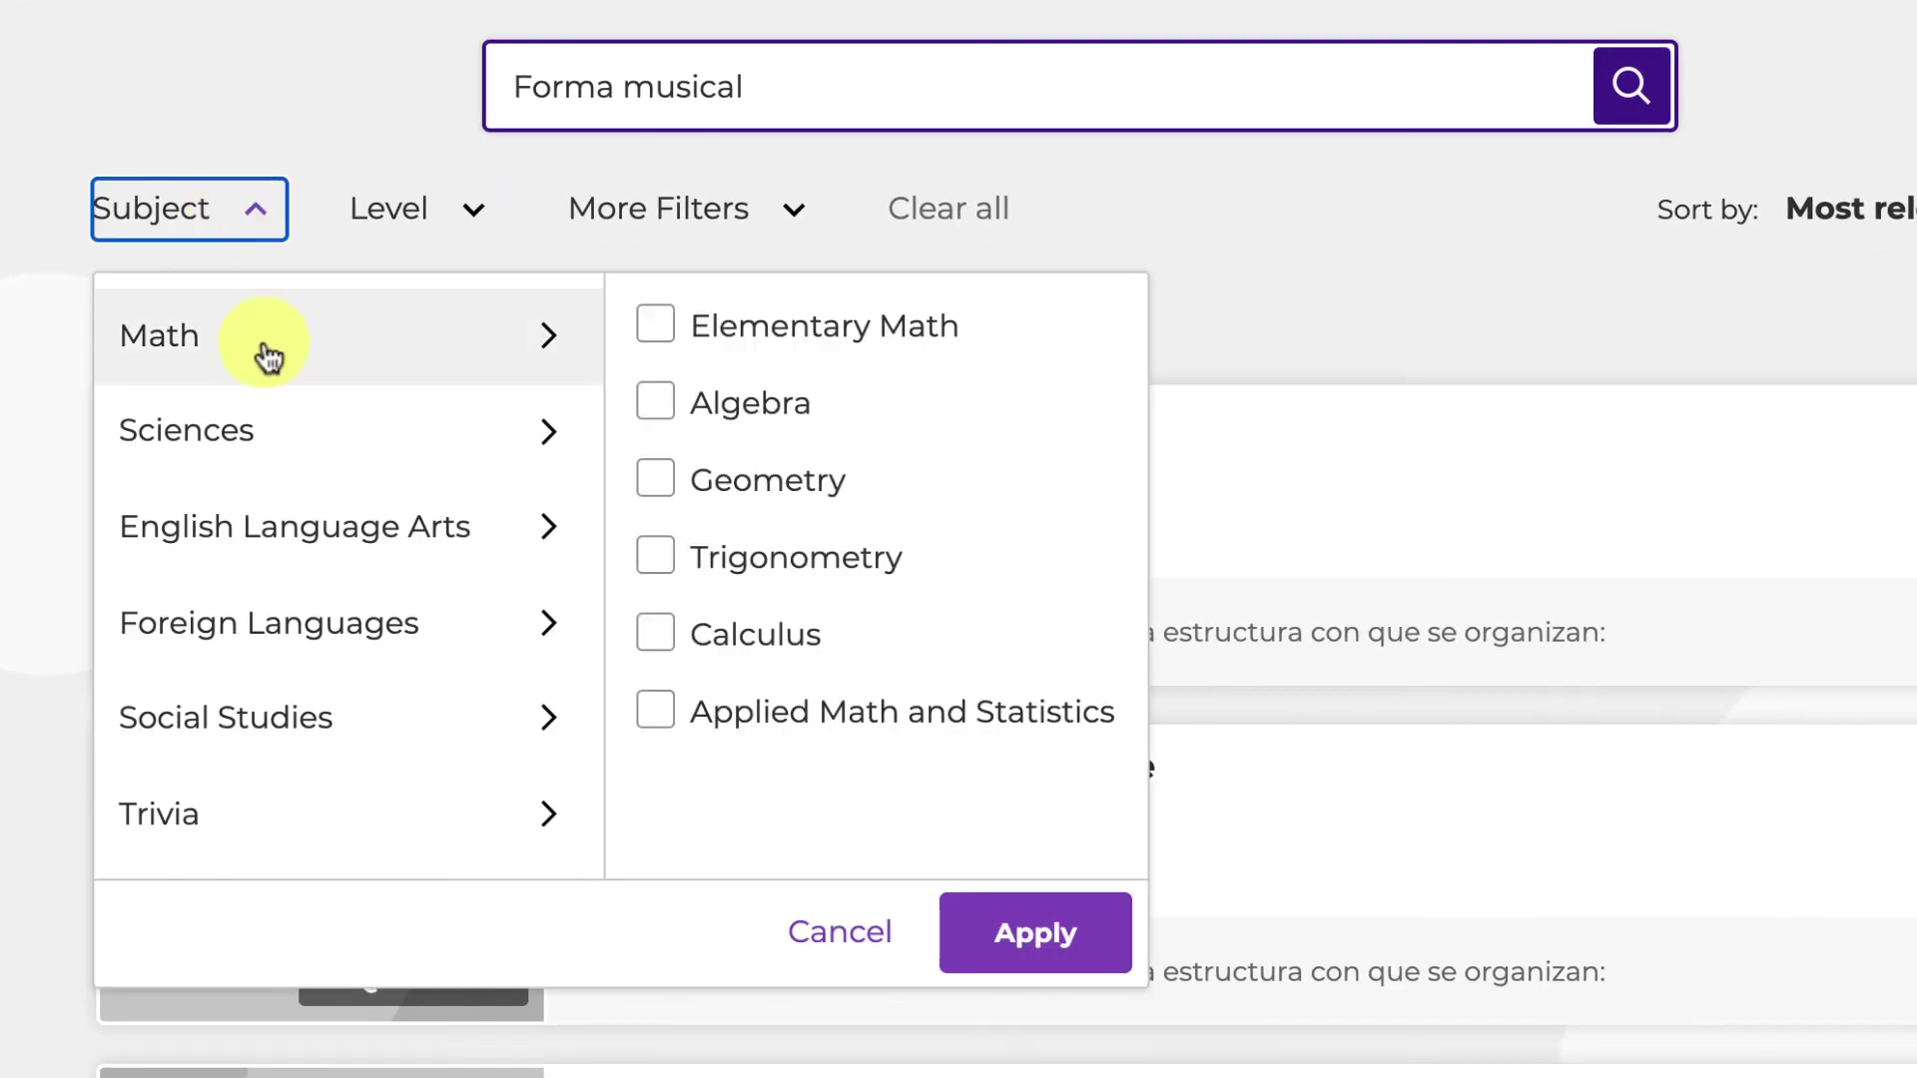
mouse_move(308, 549)
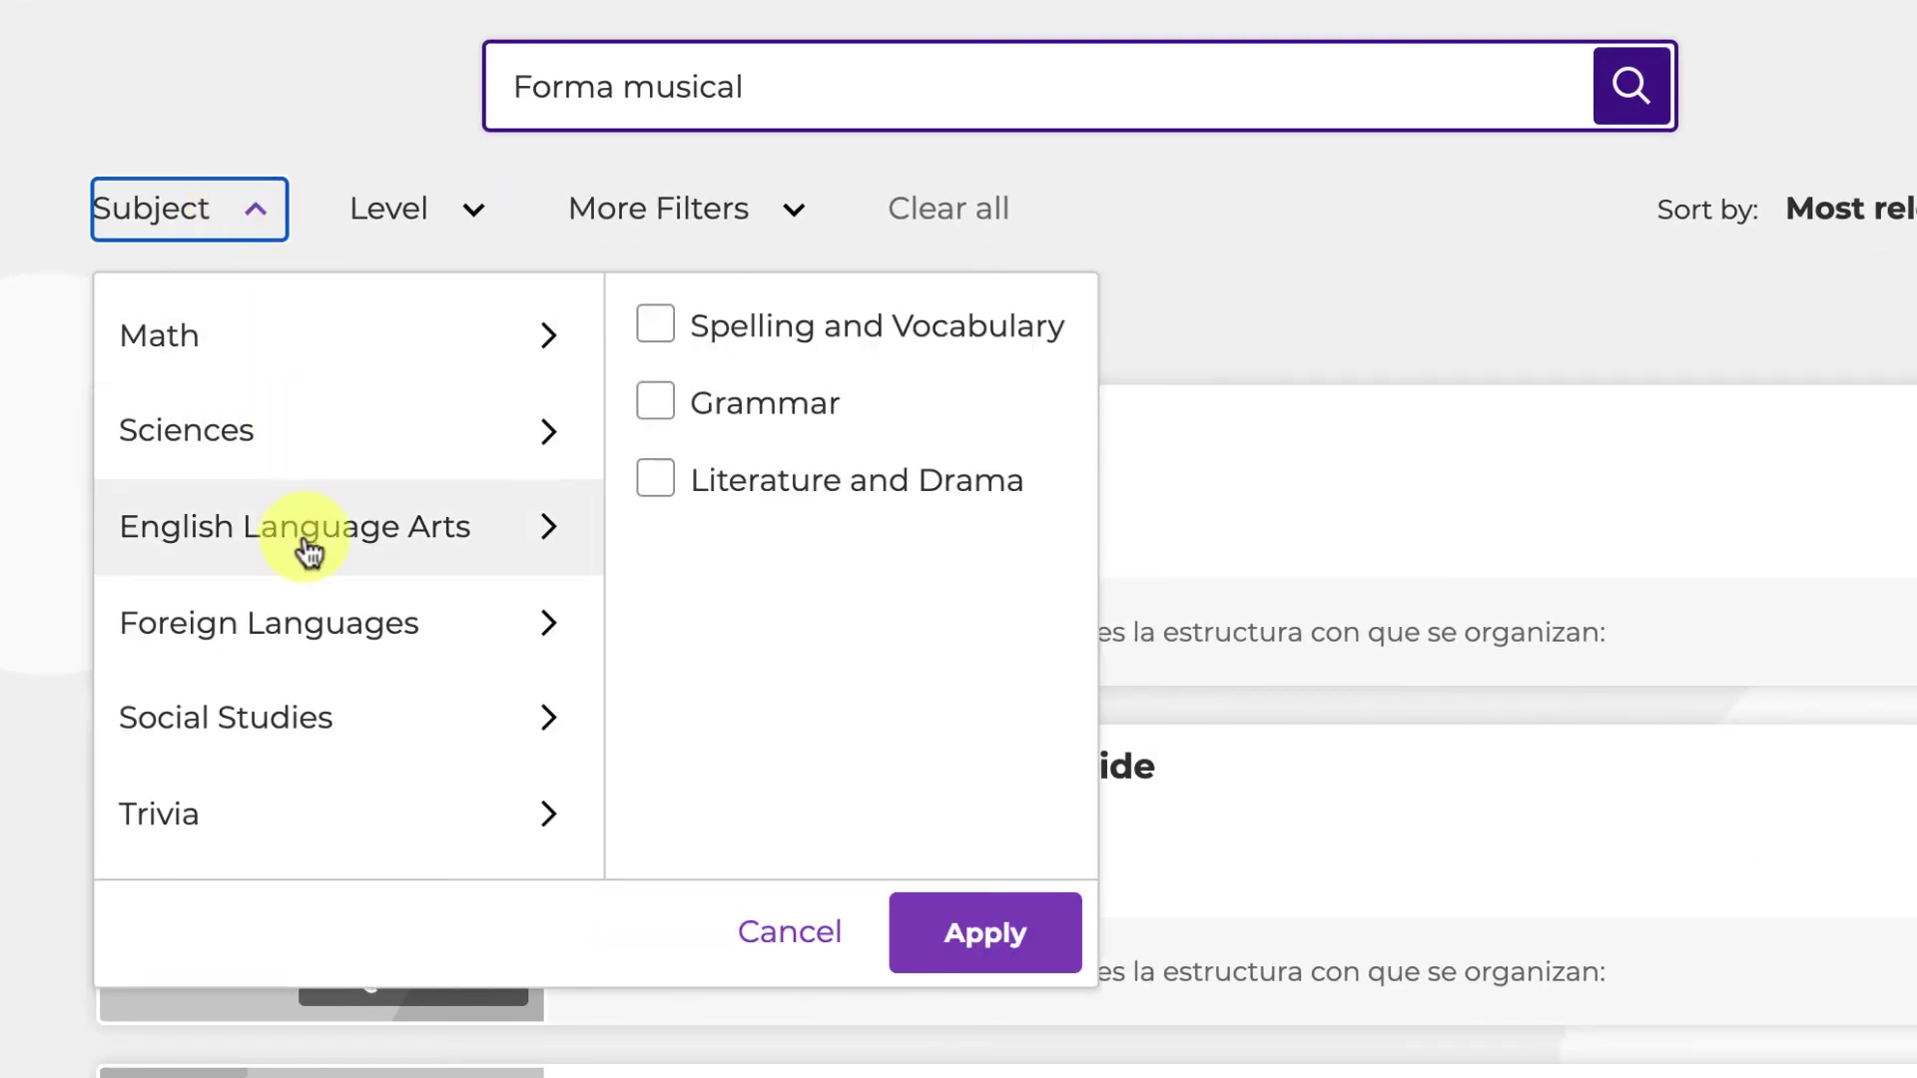
mouse_move(314, 654)
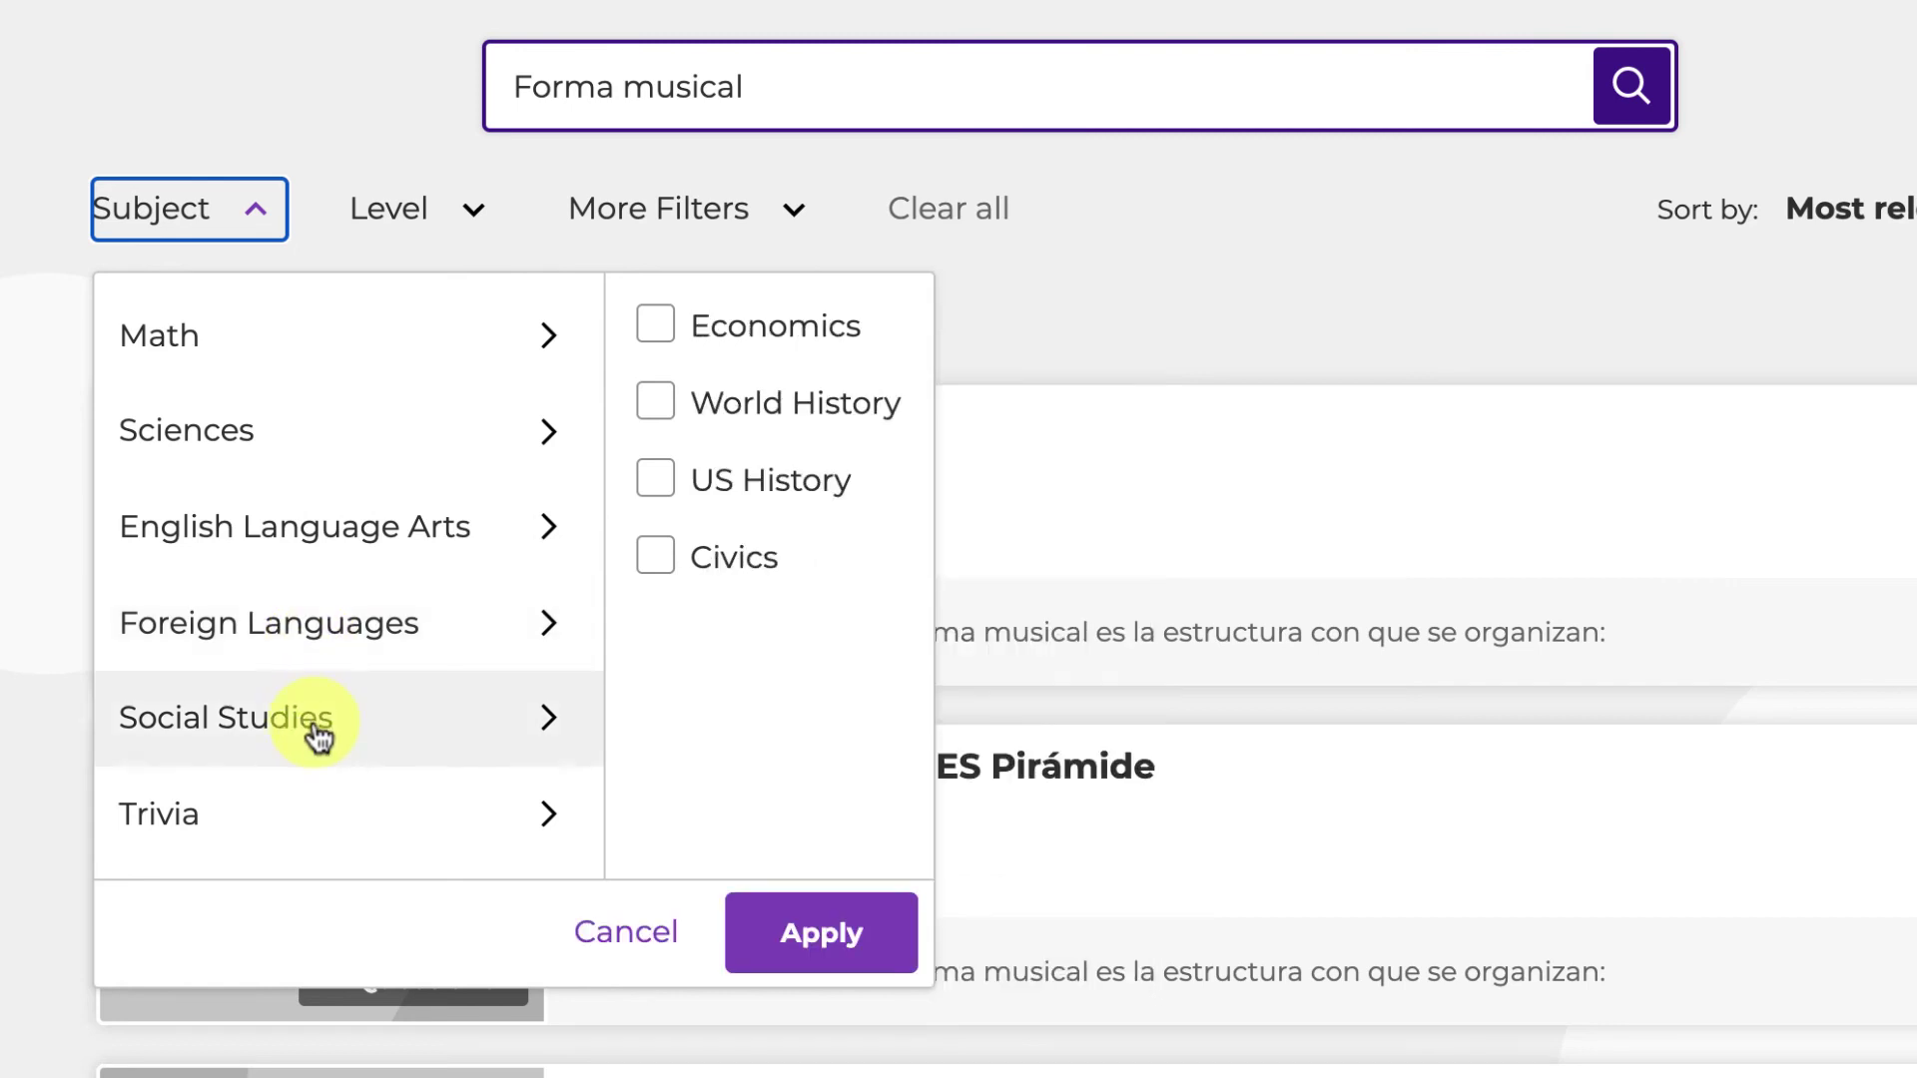
mouse_move(300, 818)
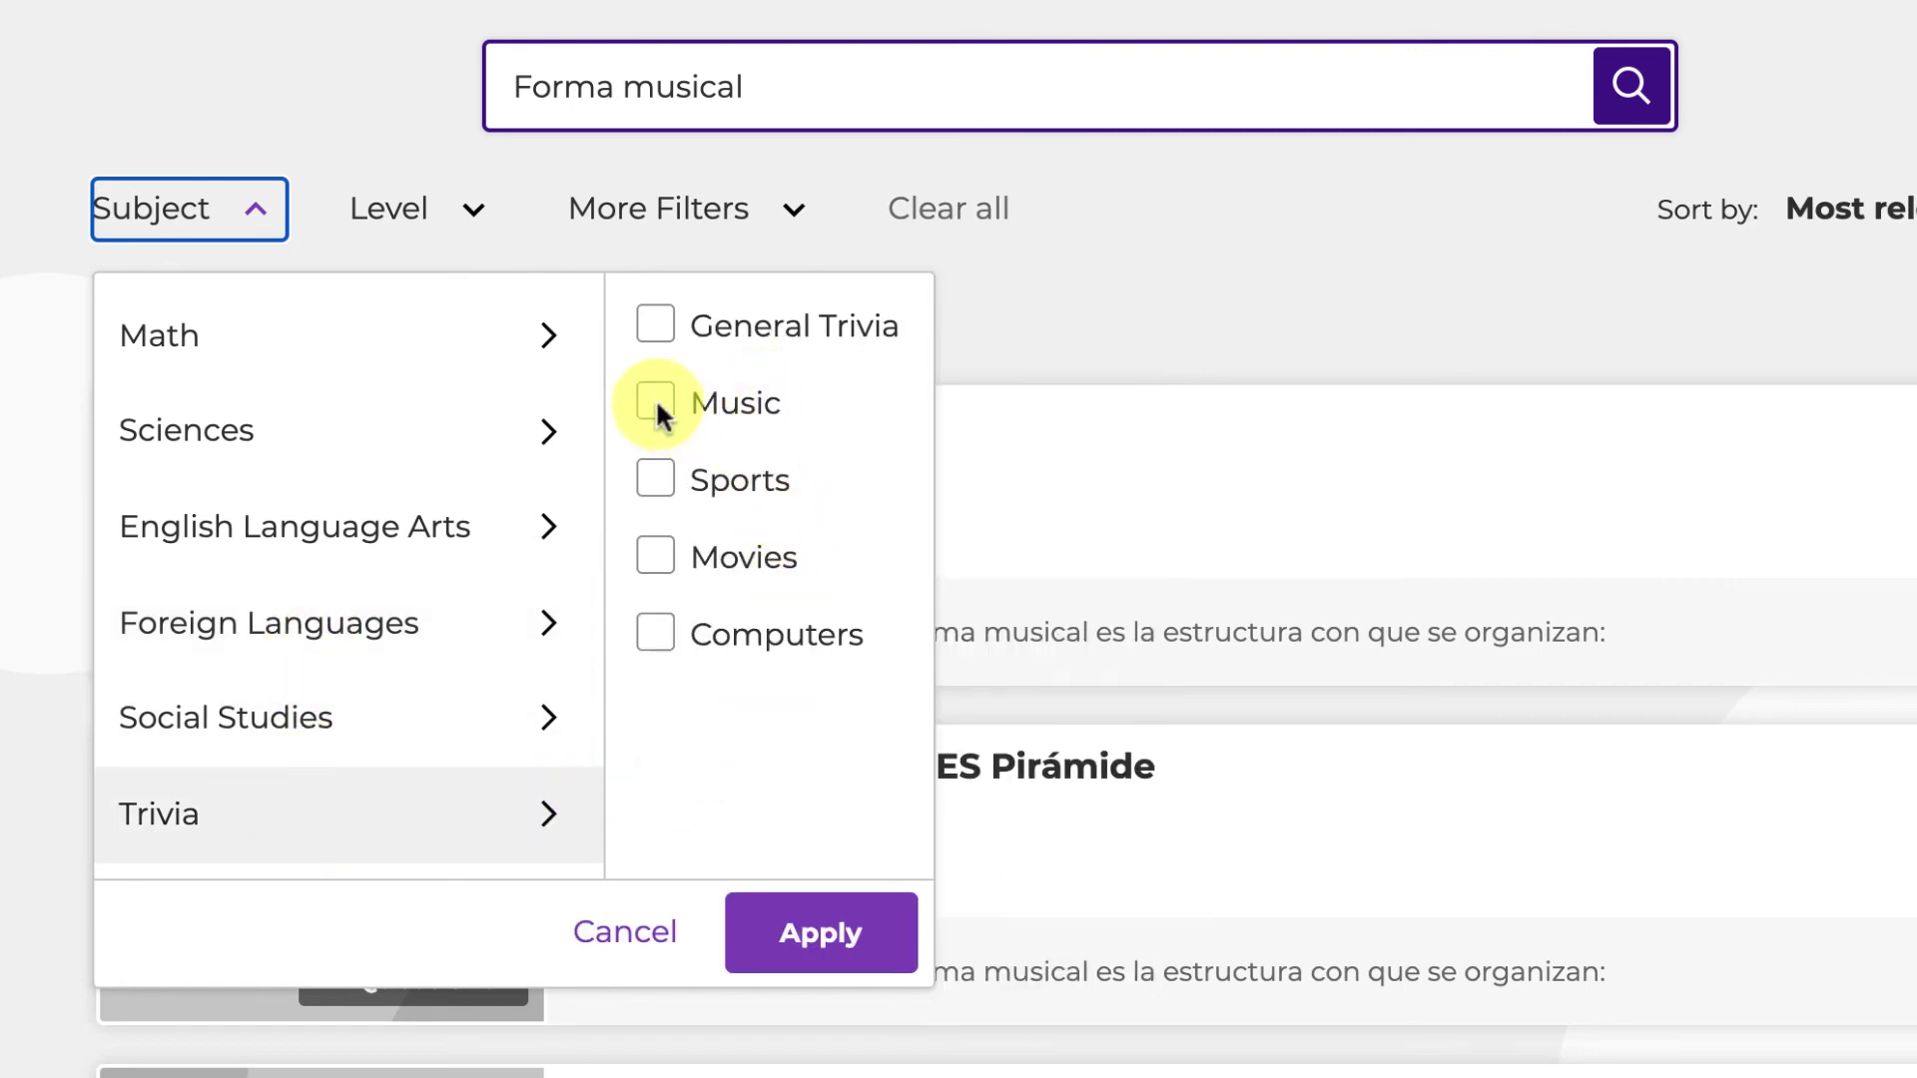
left_click(476, 211)
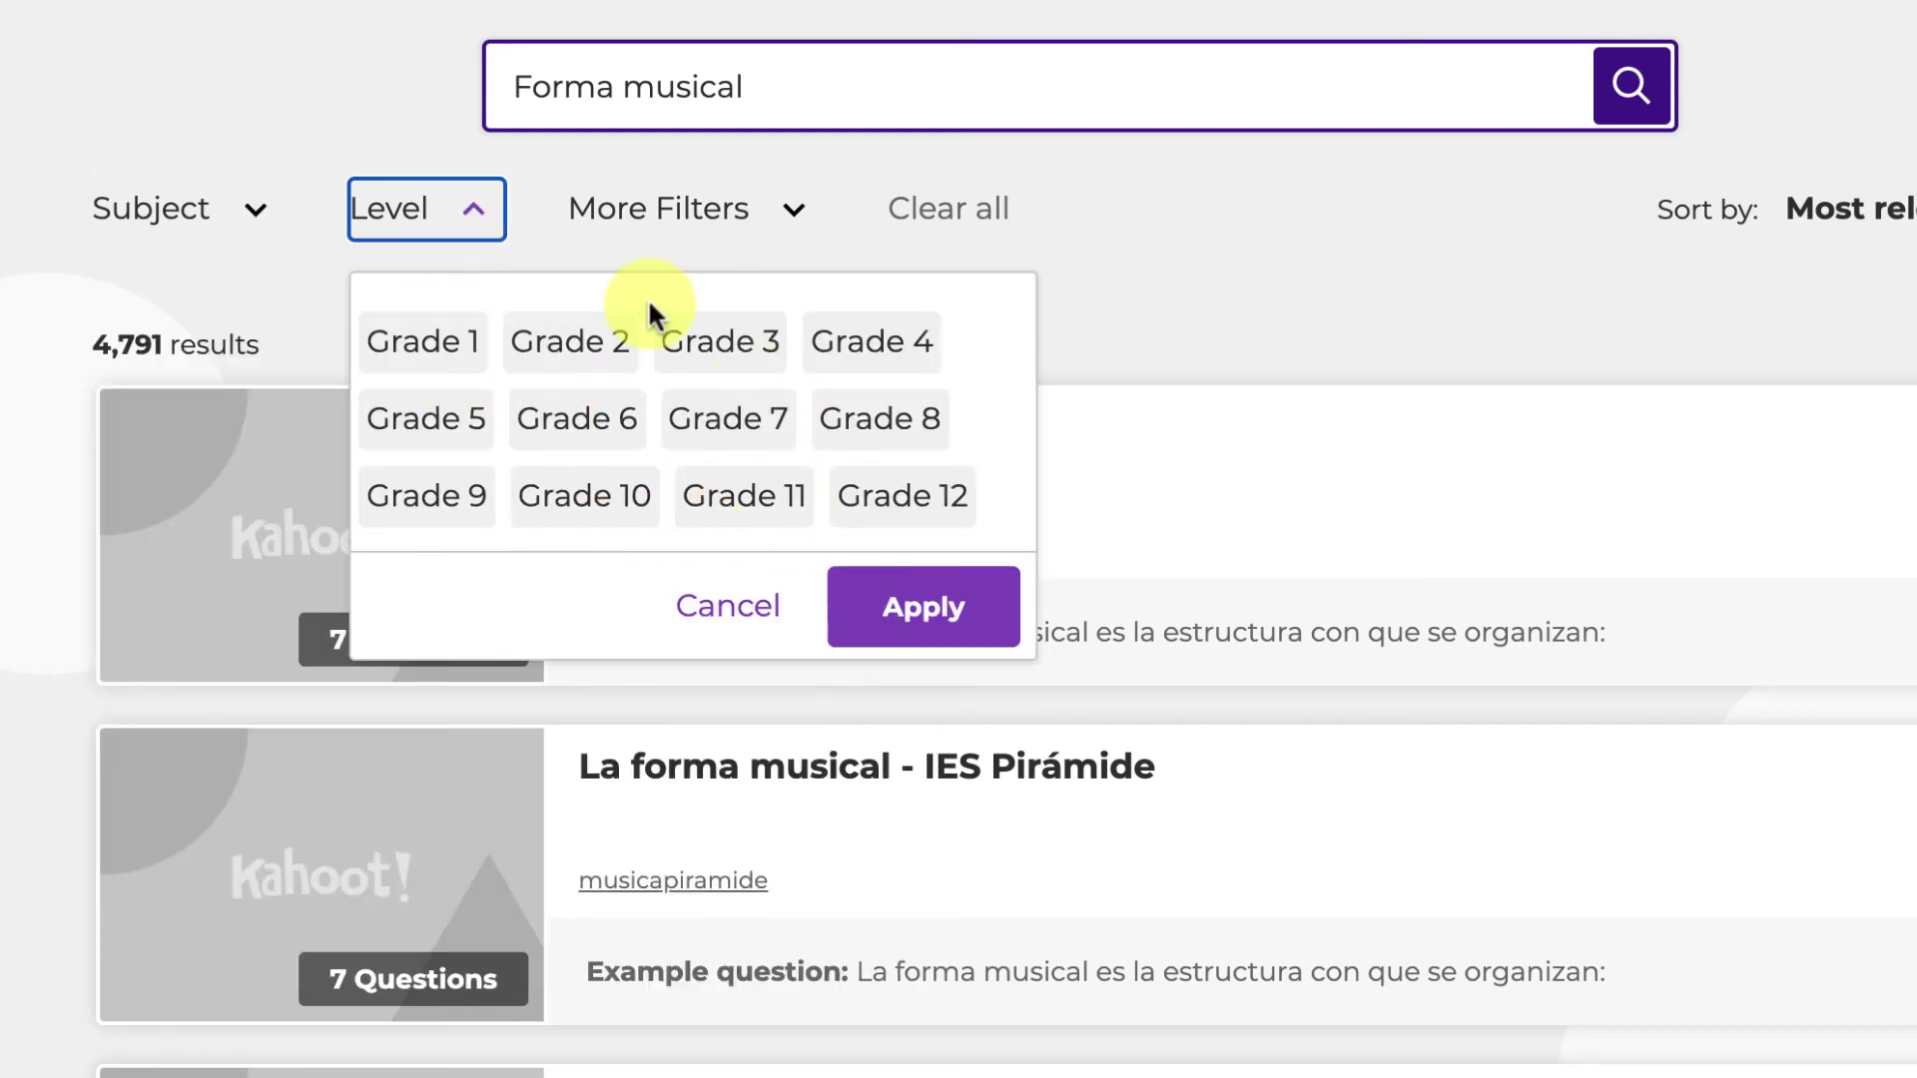
left_click(728, 209)
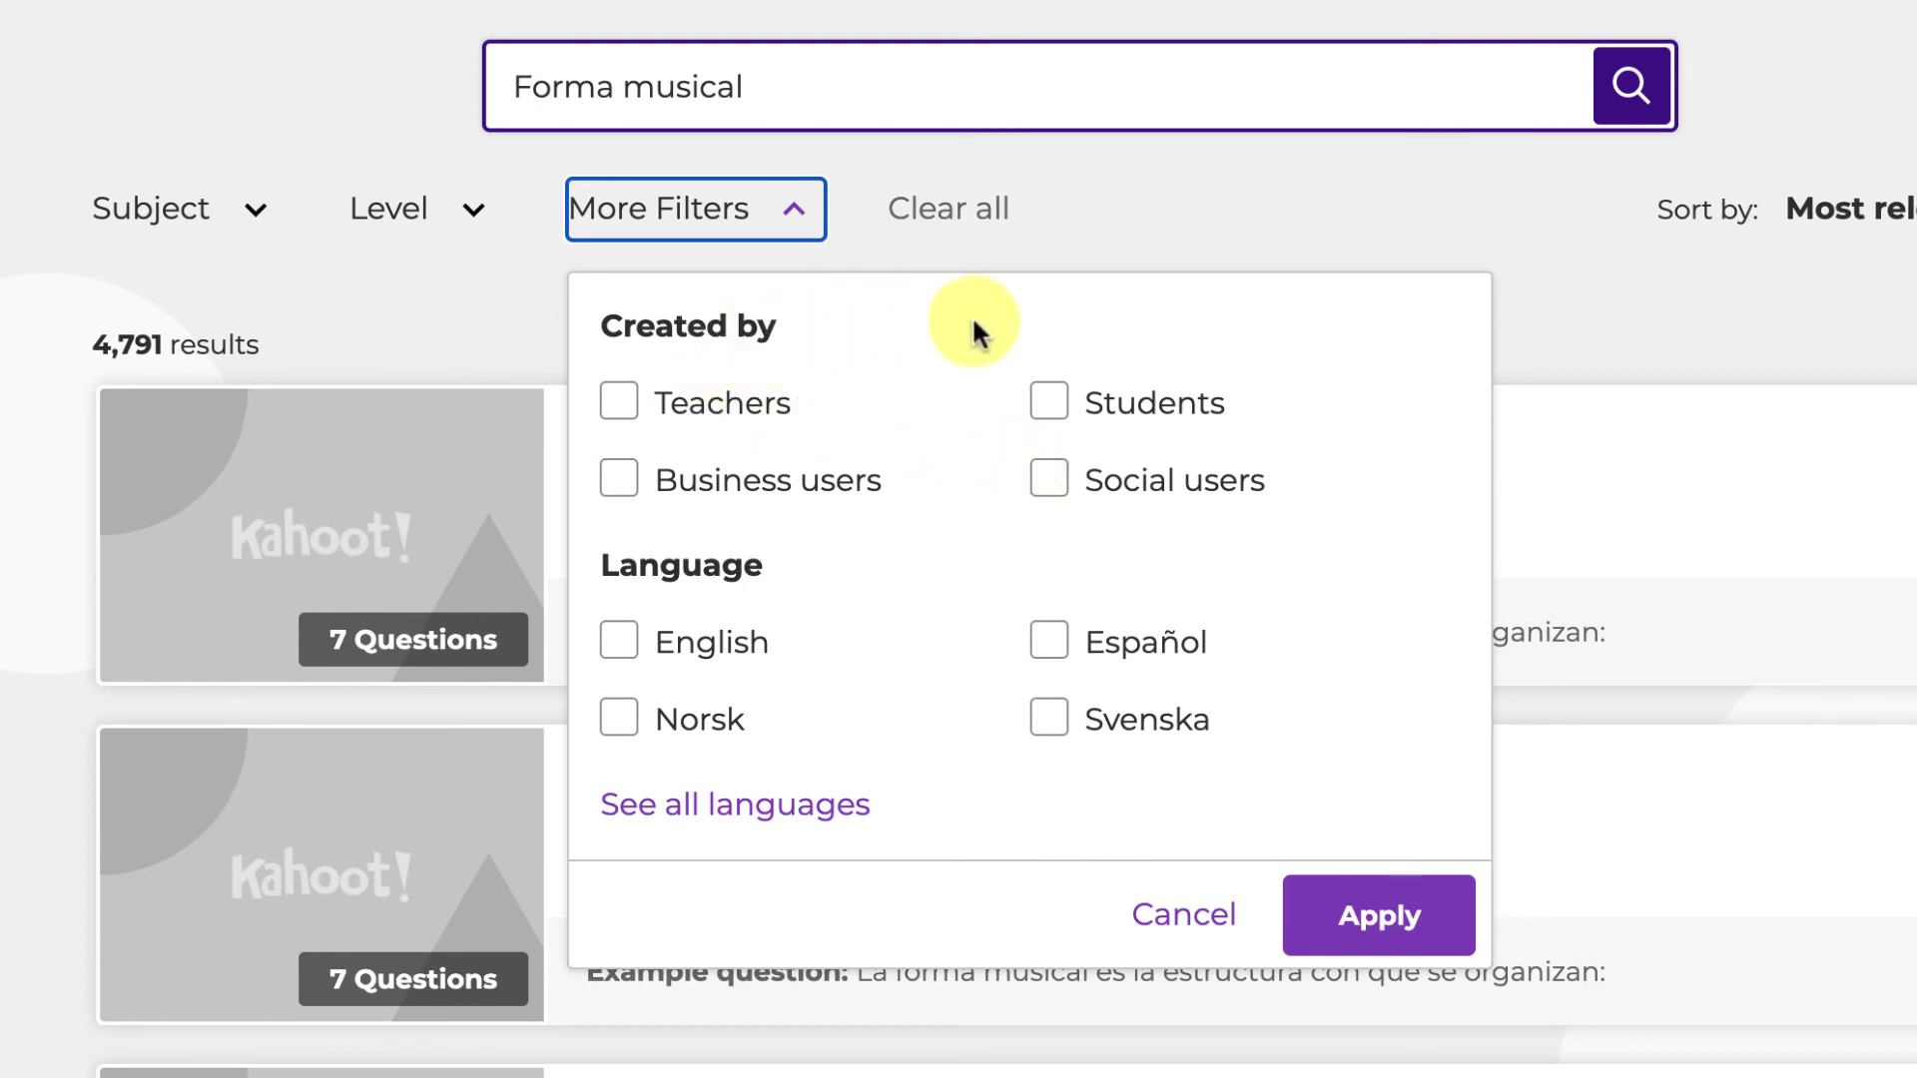
left_click(1142, 229)
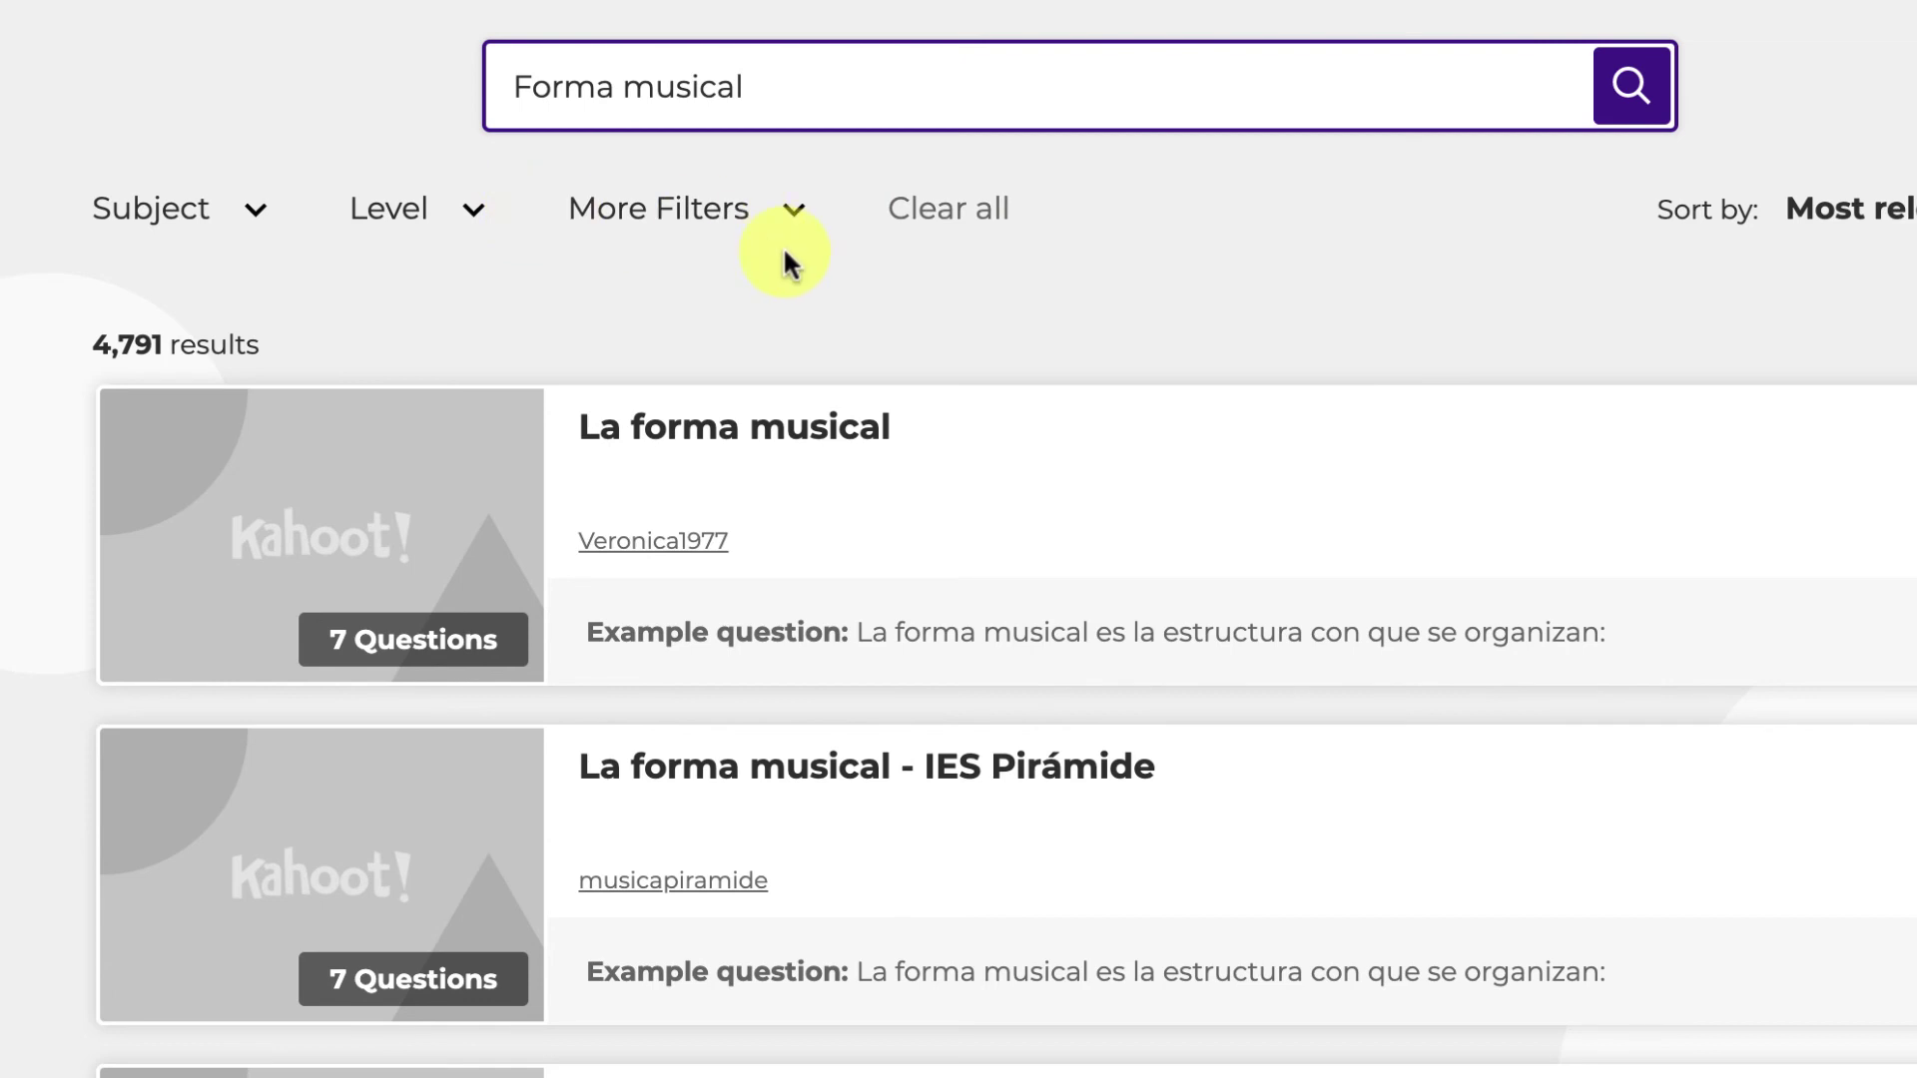
left_click(1902, 211)
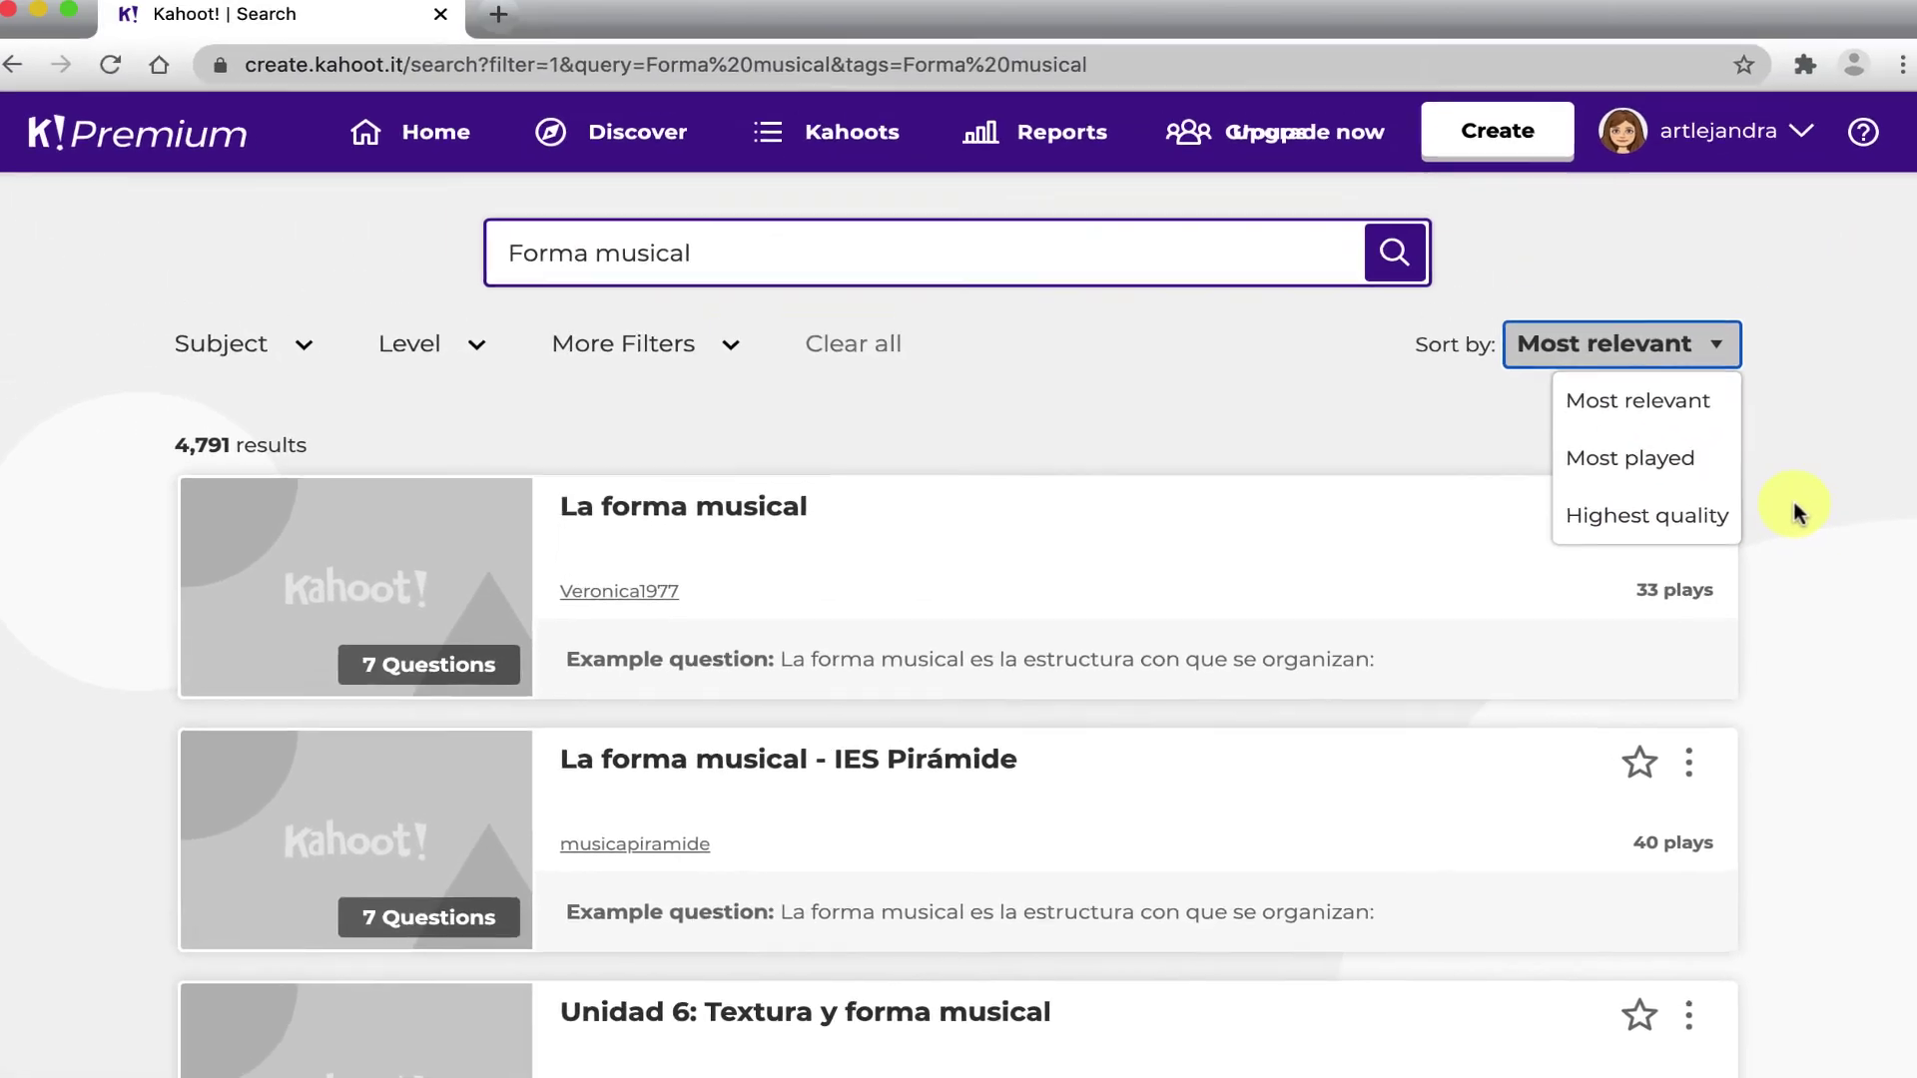
left_click(1757, 263)
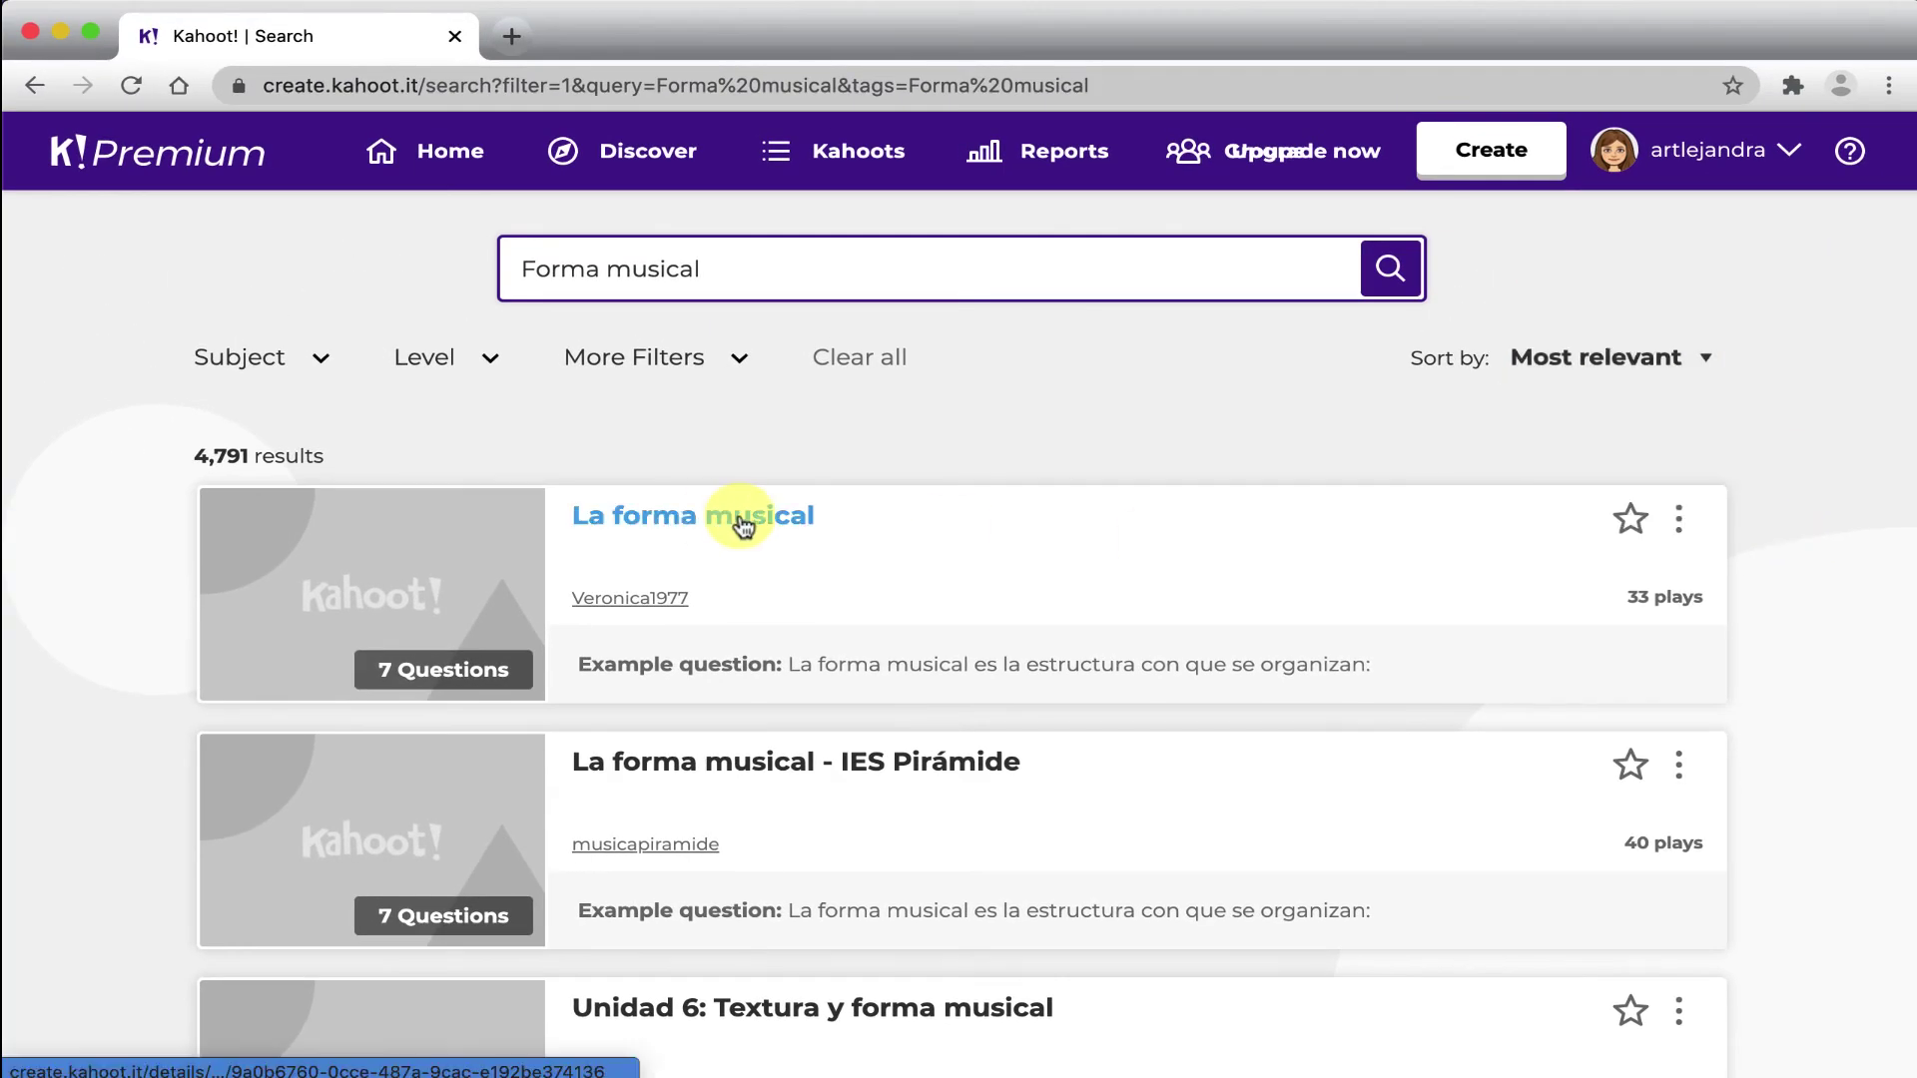
Open the public kahoot "La forma musical" and show the answers to its questions
left_click(676, 520)
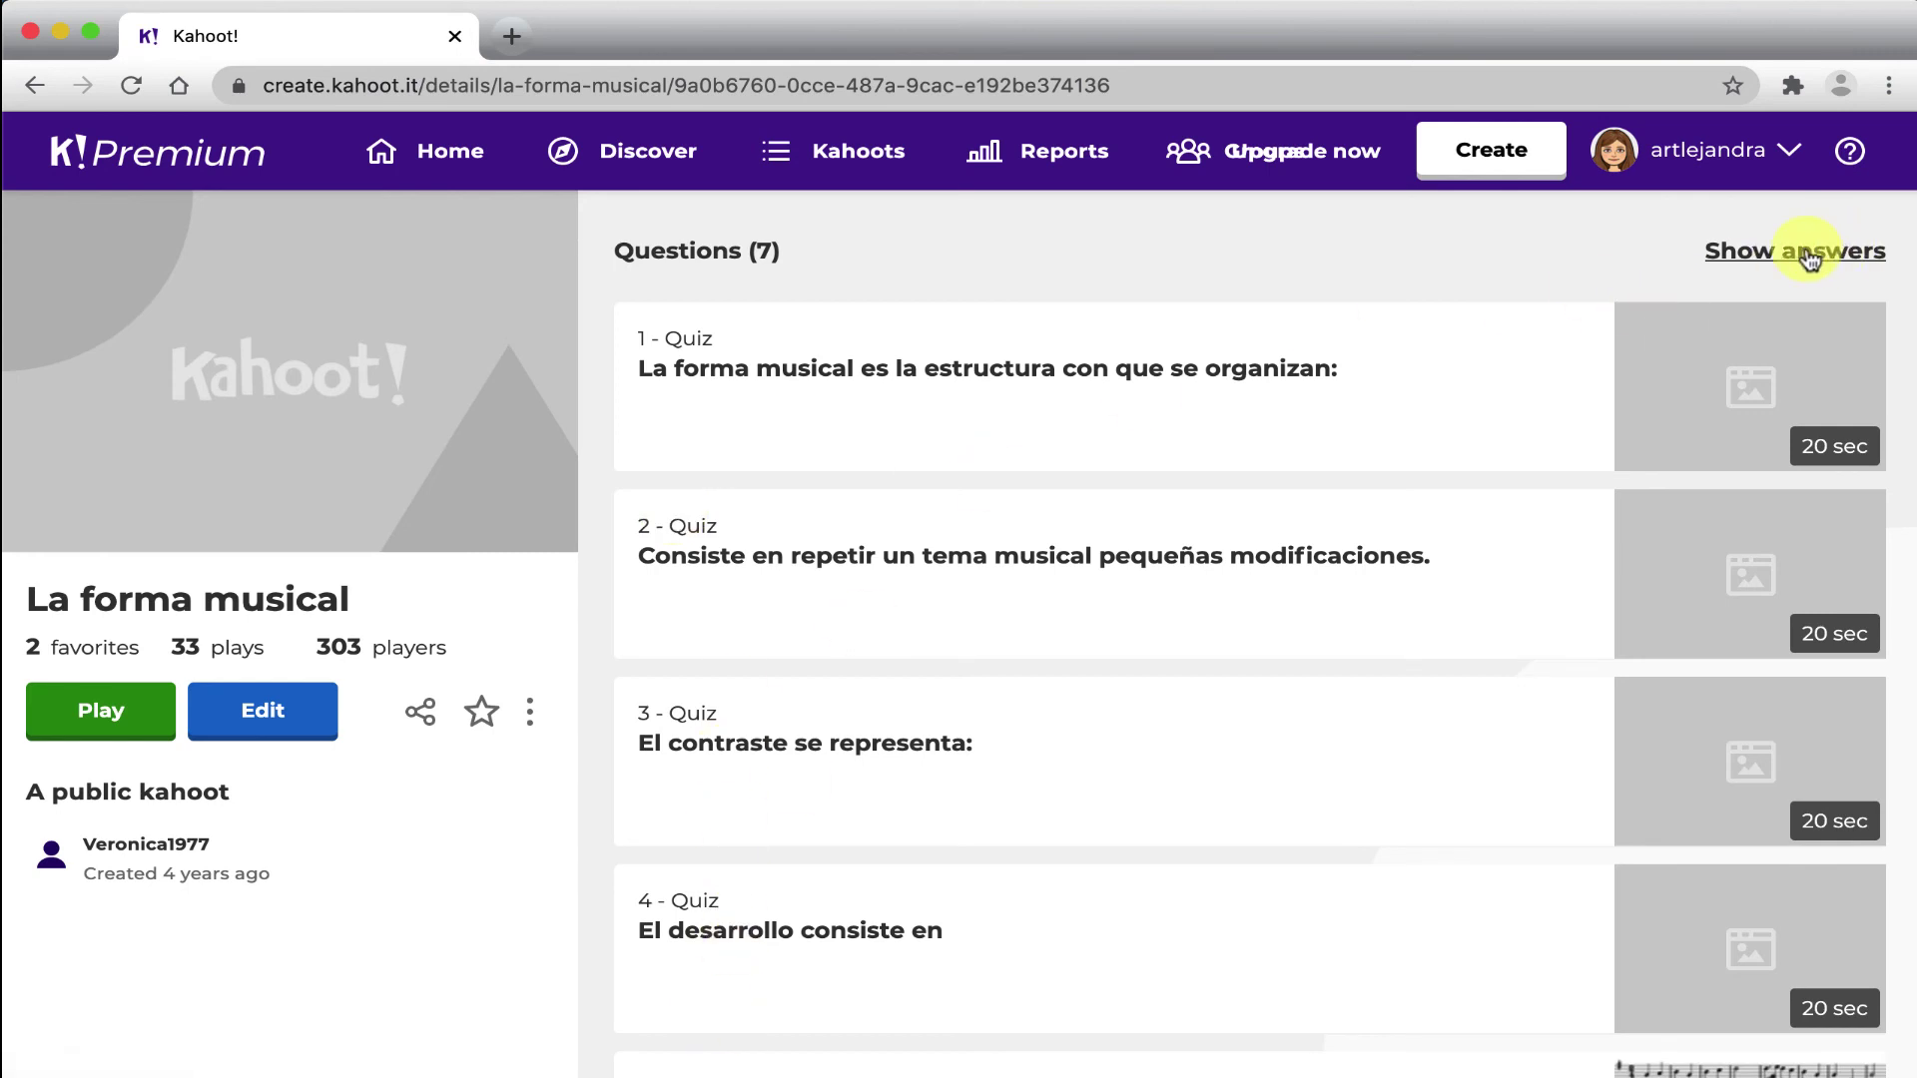
left_click(1809, 258)
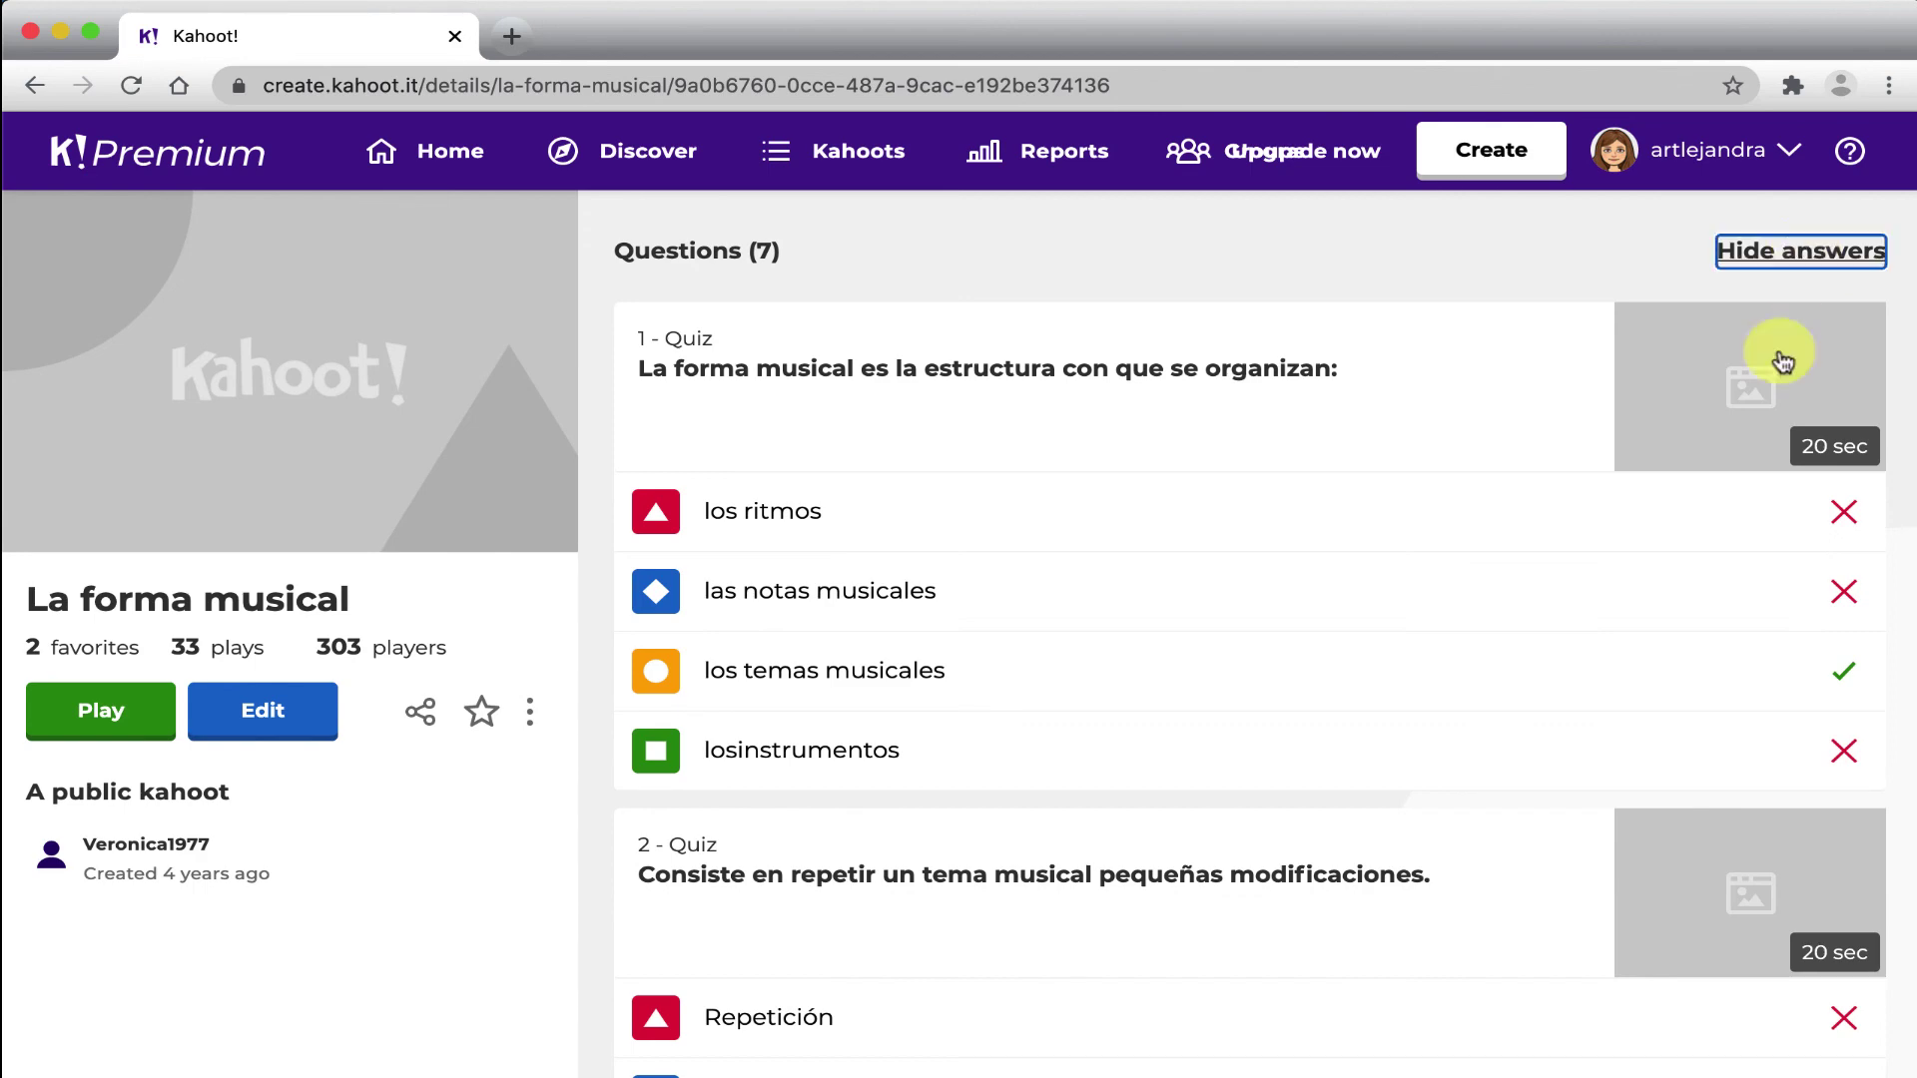
Look through the questions and correct answers of the open public kahoot
scroll(1697, 519, "down", 7)
scroll(1697, 519, "down", 8)
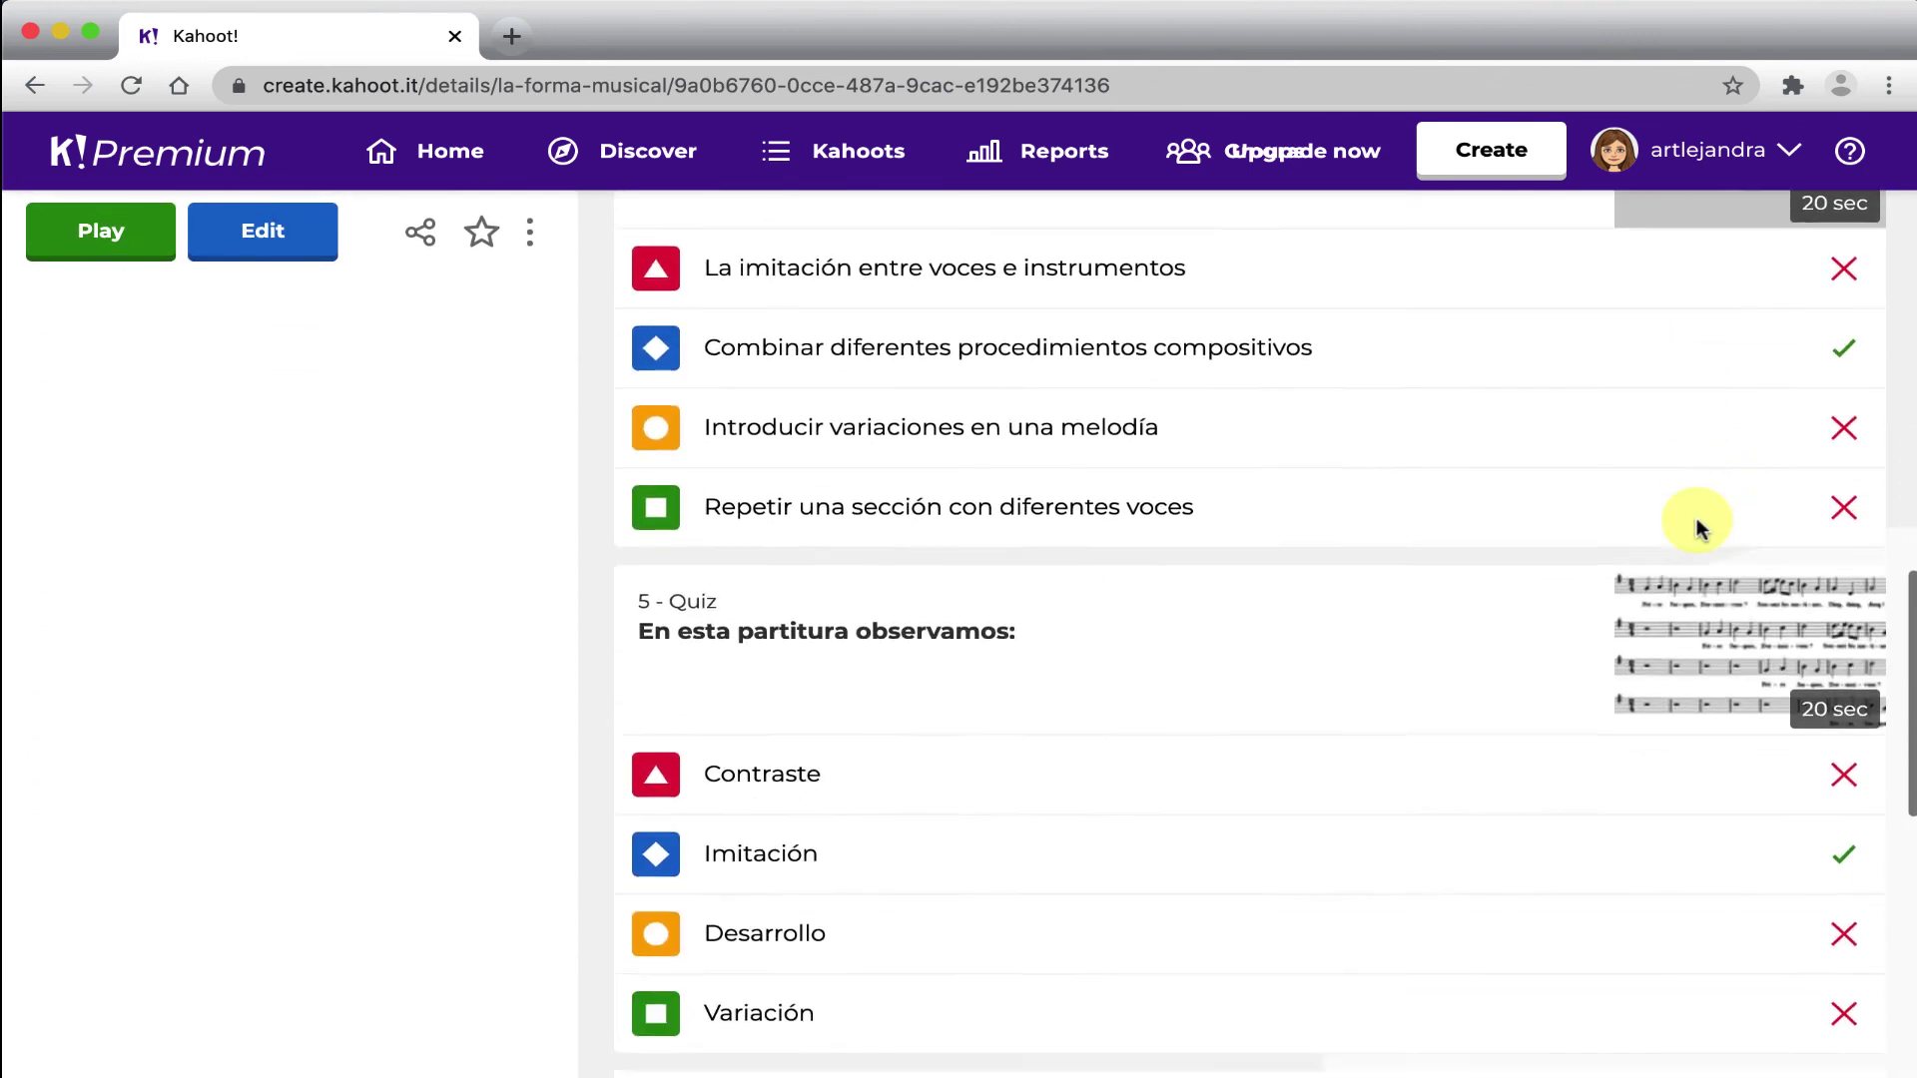
scroll(1698, 521, "up", 15)
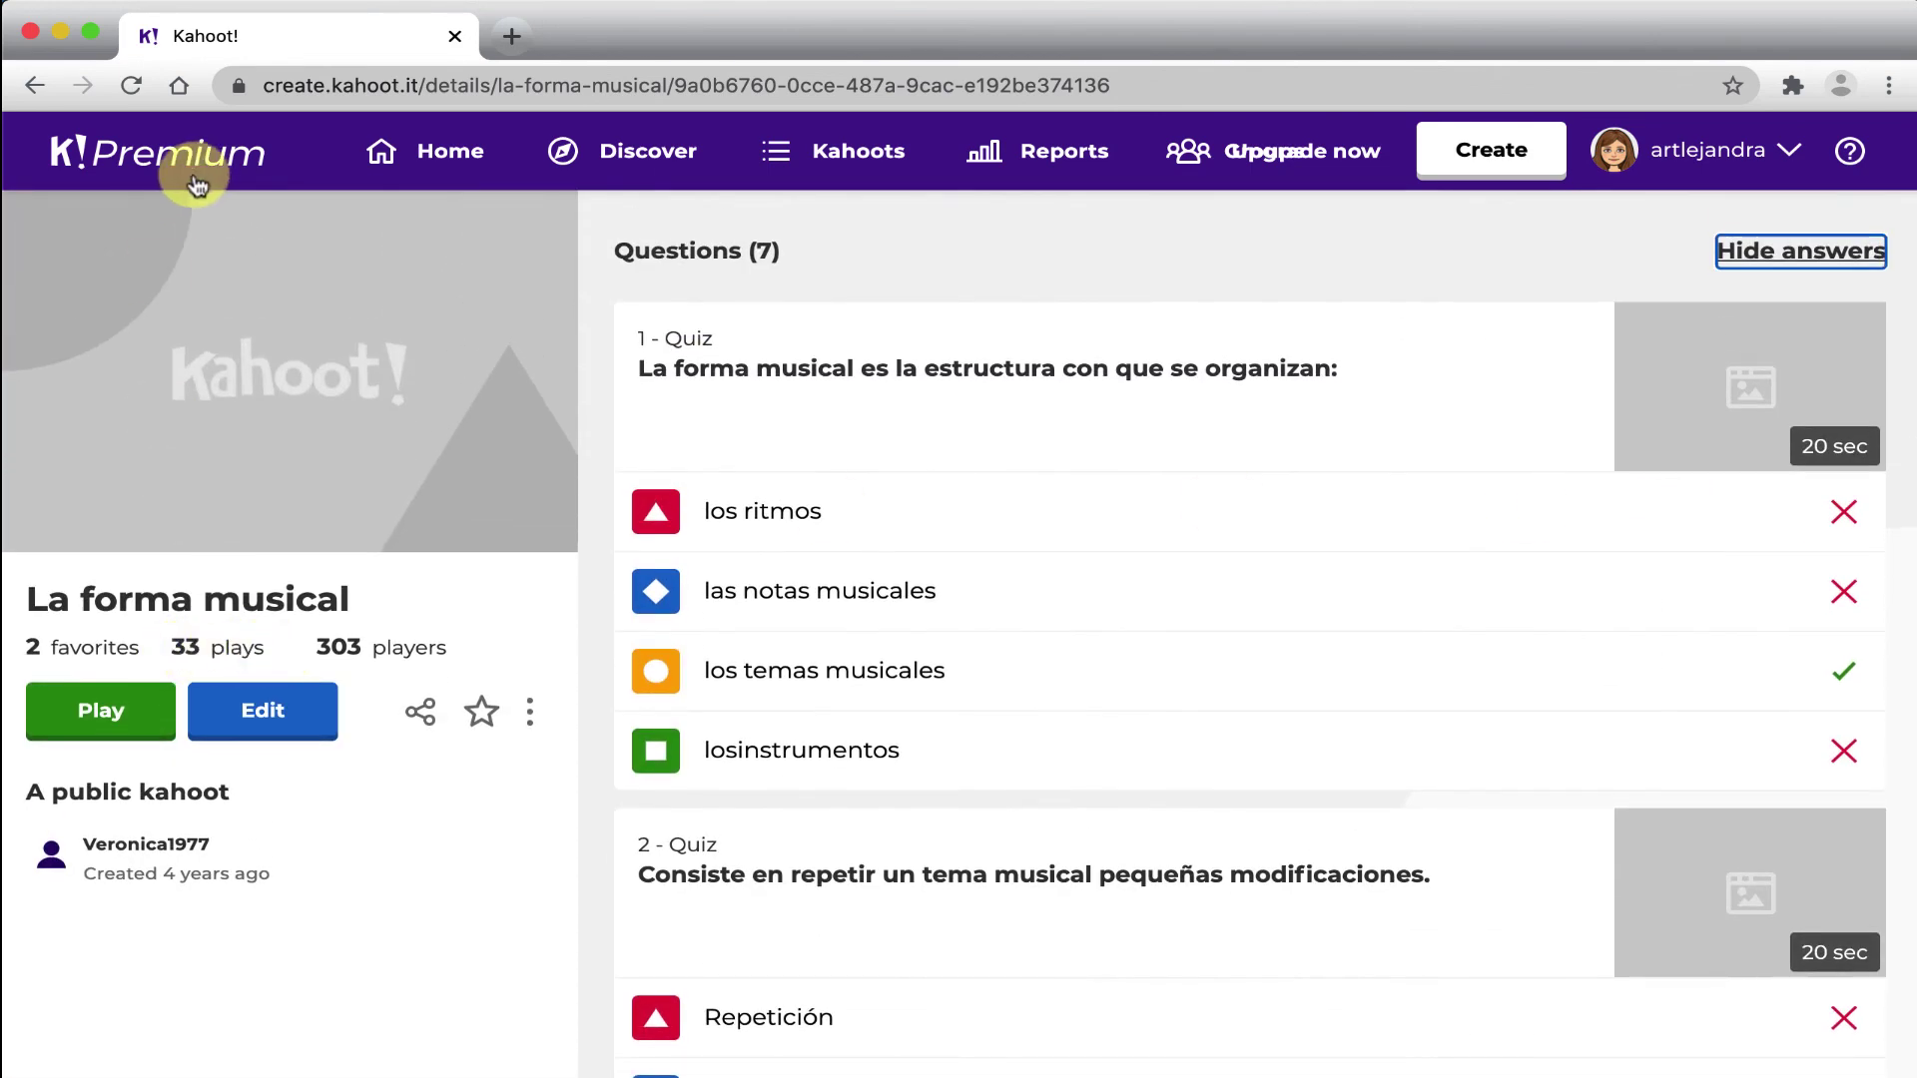
Return to the search results and duplicate the public kahoot "La forma musical" with 7 questions and 33 plays
left_click(48, 89)
scroll(1028, 513, "down", 1)
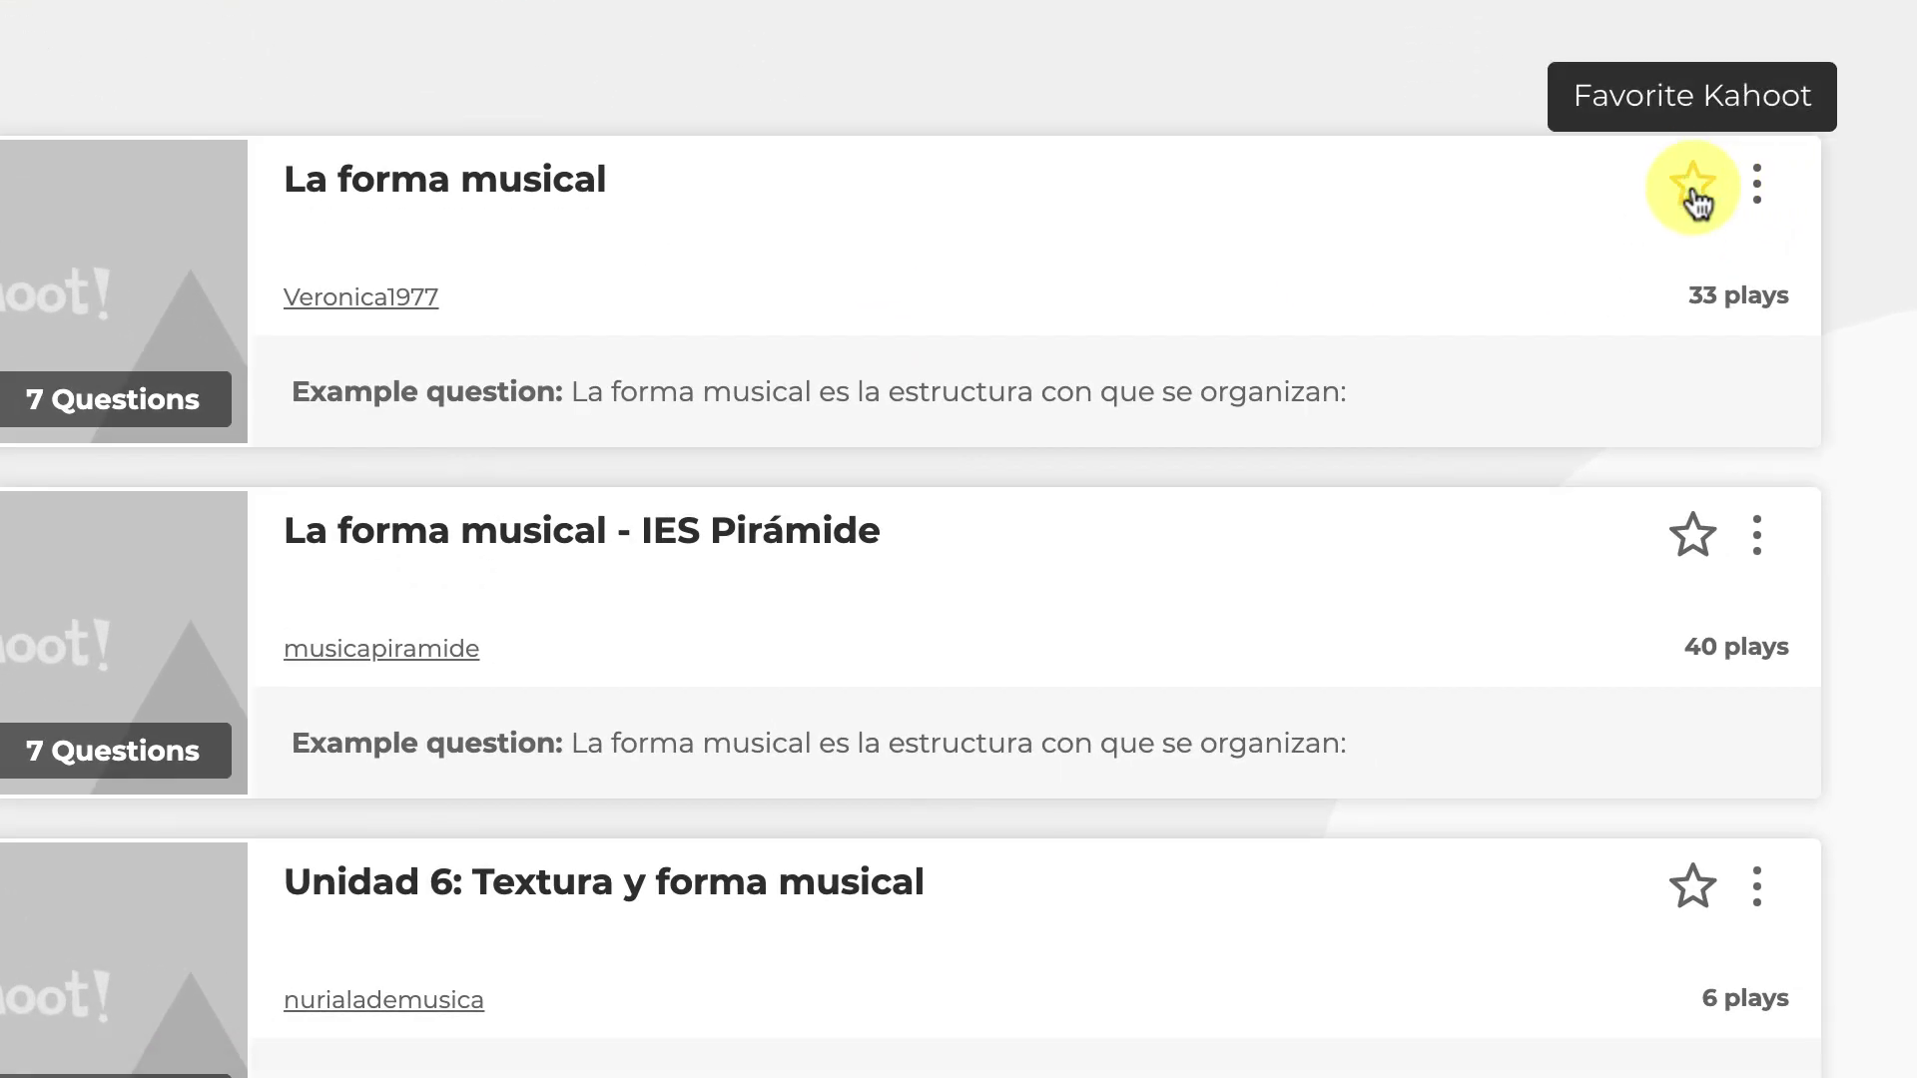
left_click(1757, 185)
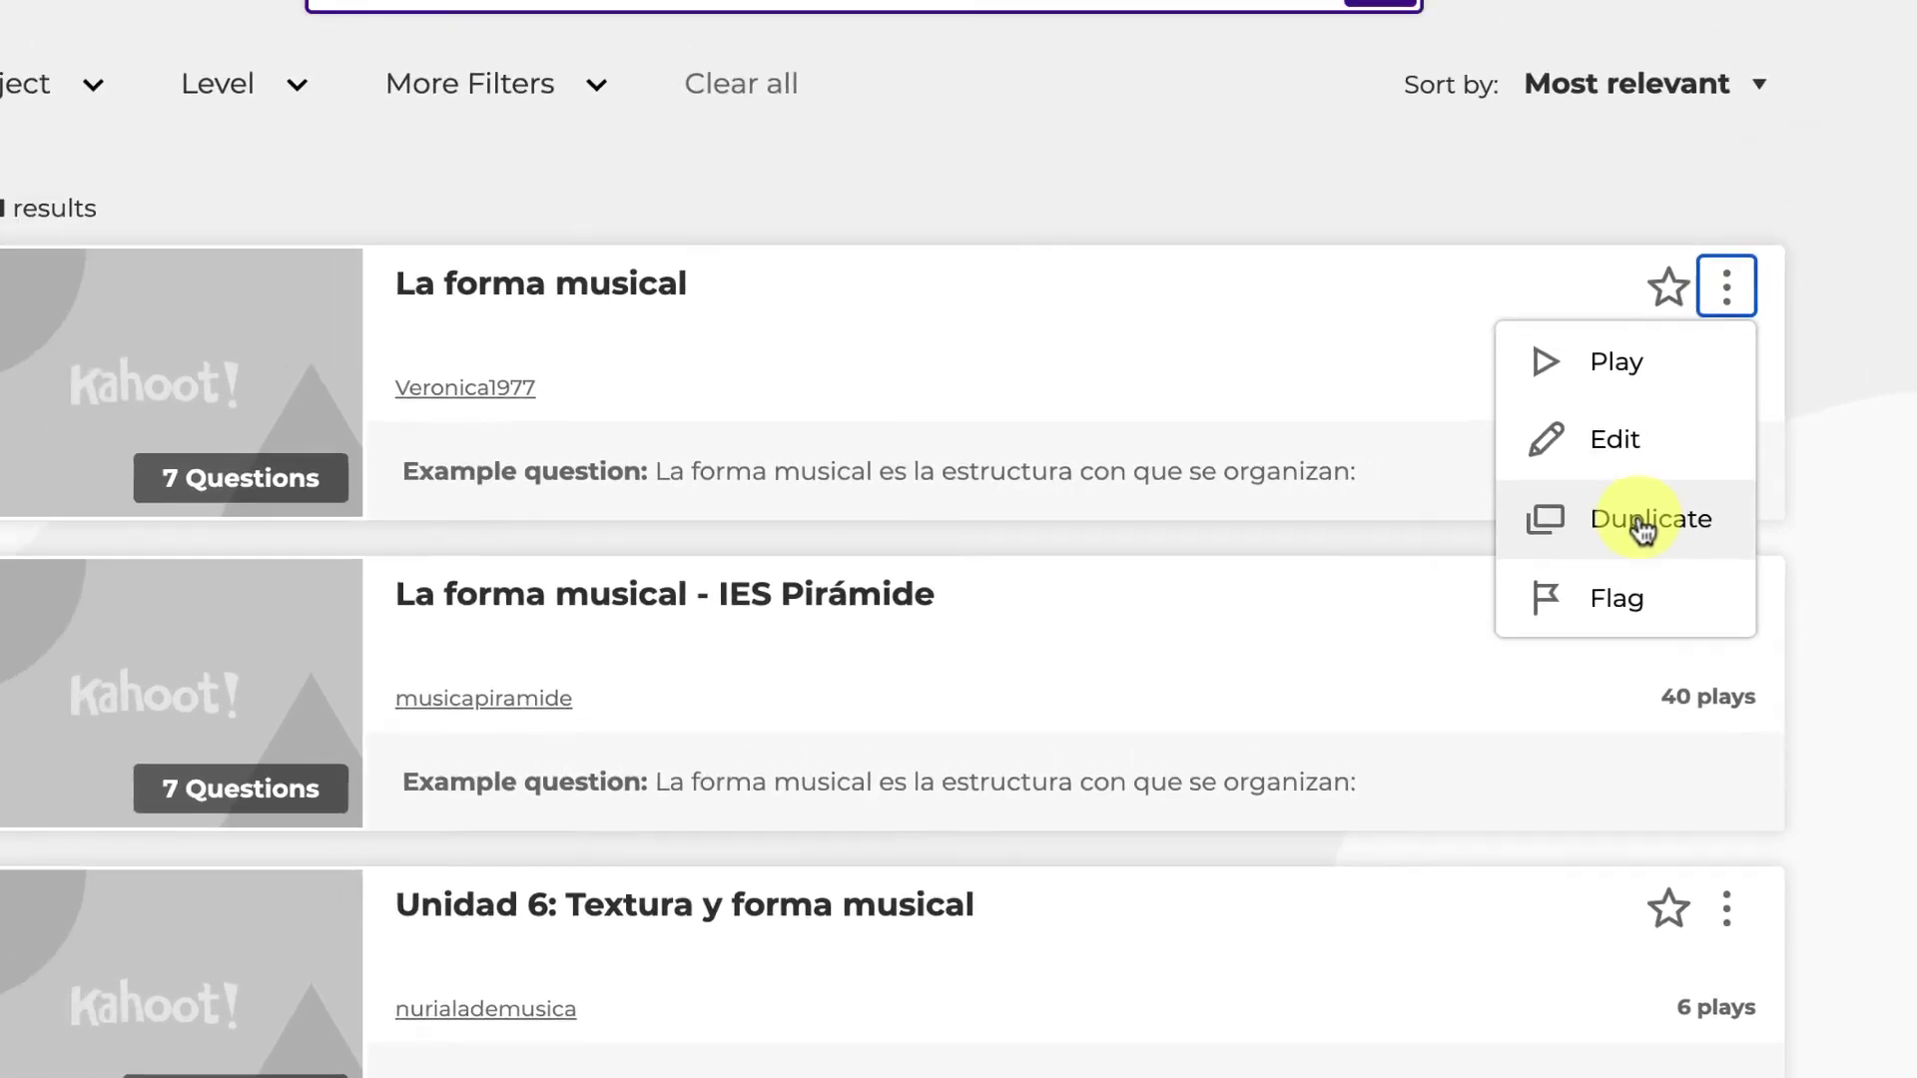
left_click(1663, 450)
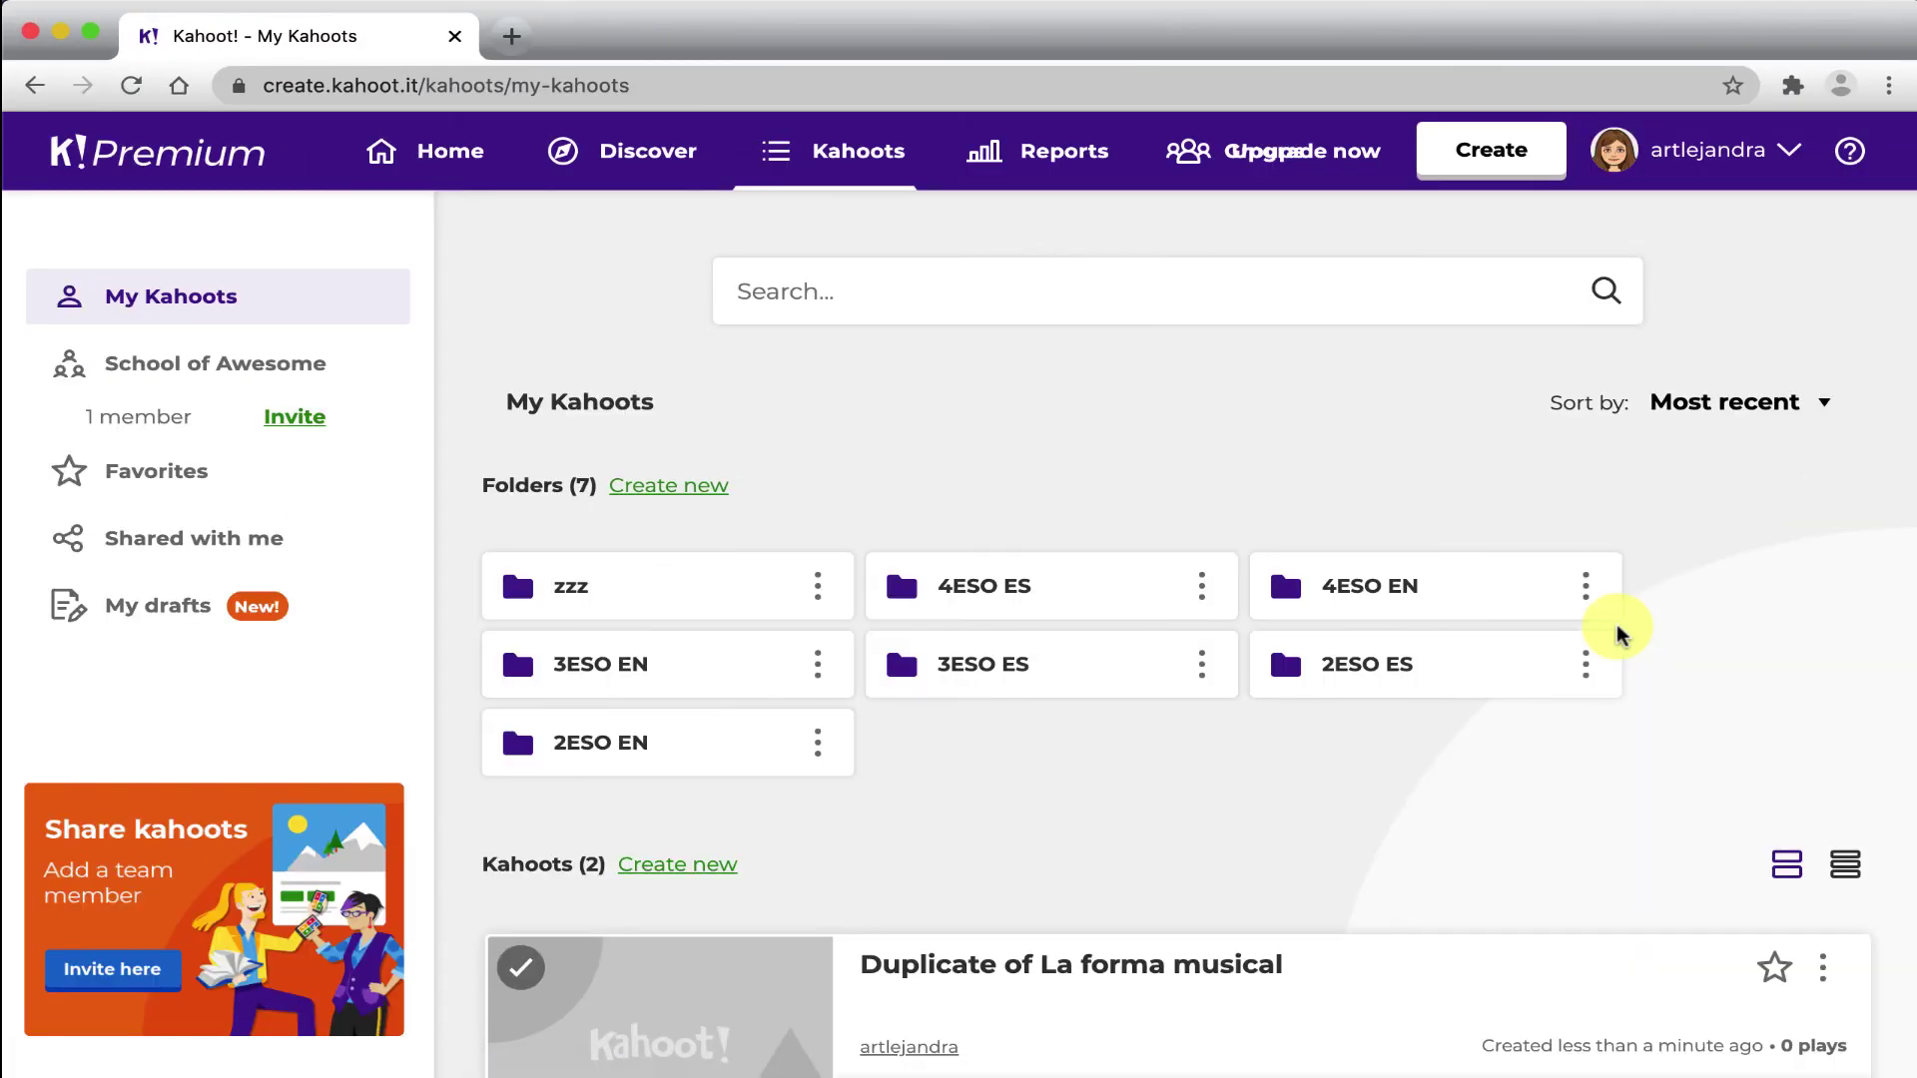
Open the duplicated kahoot for editing from My Kahoots and look through its list of questions
scroll(1618, 635, "down", 4)
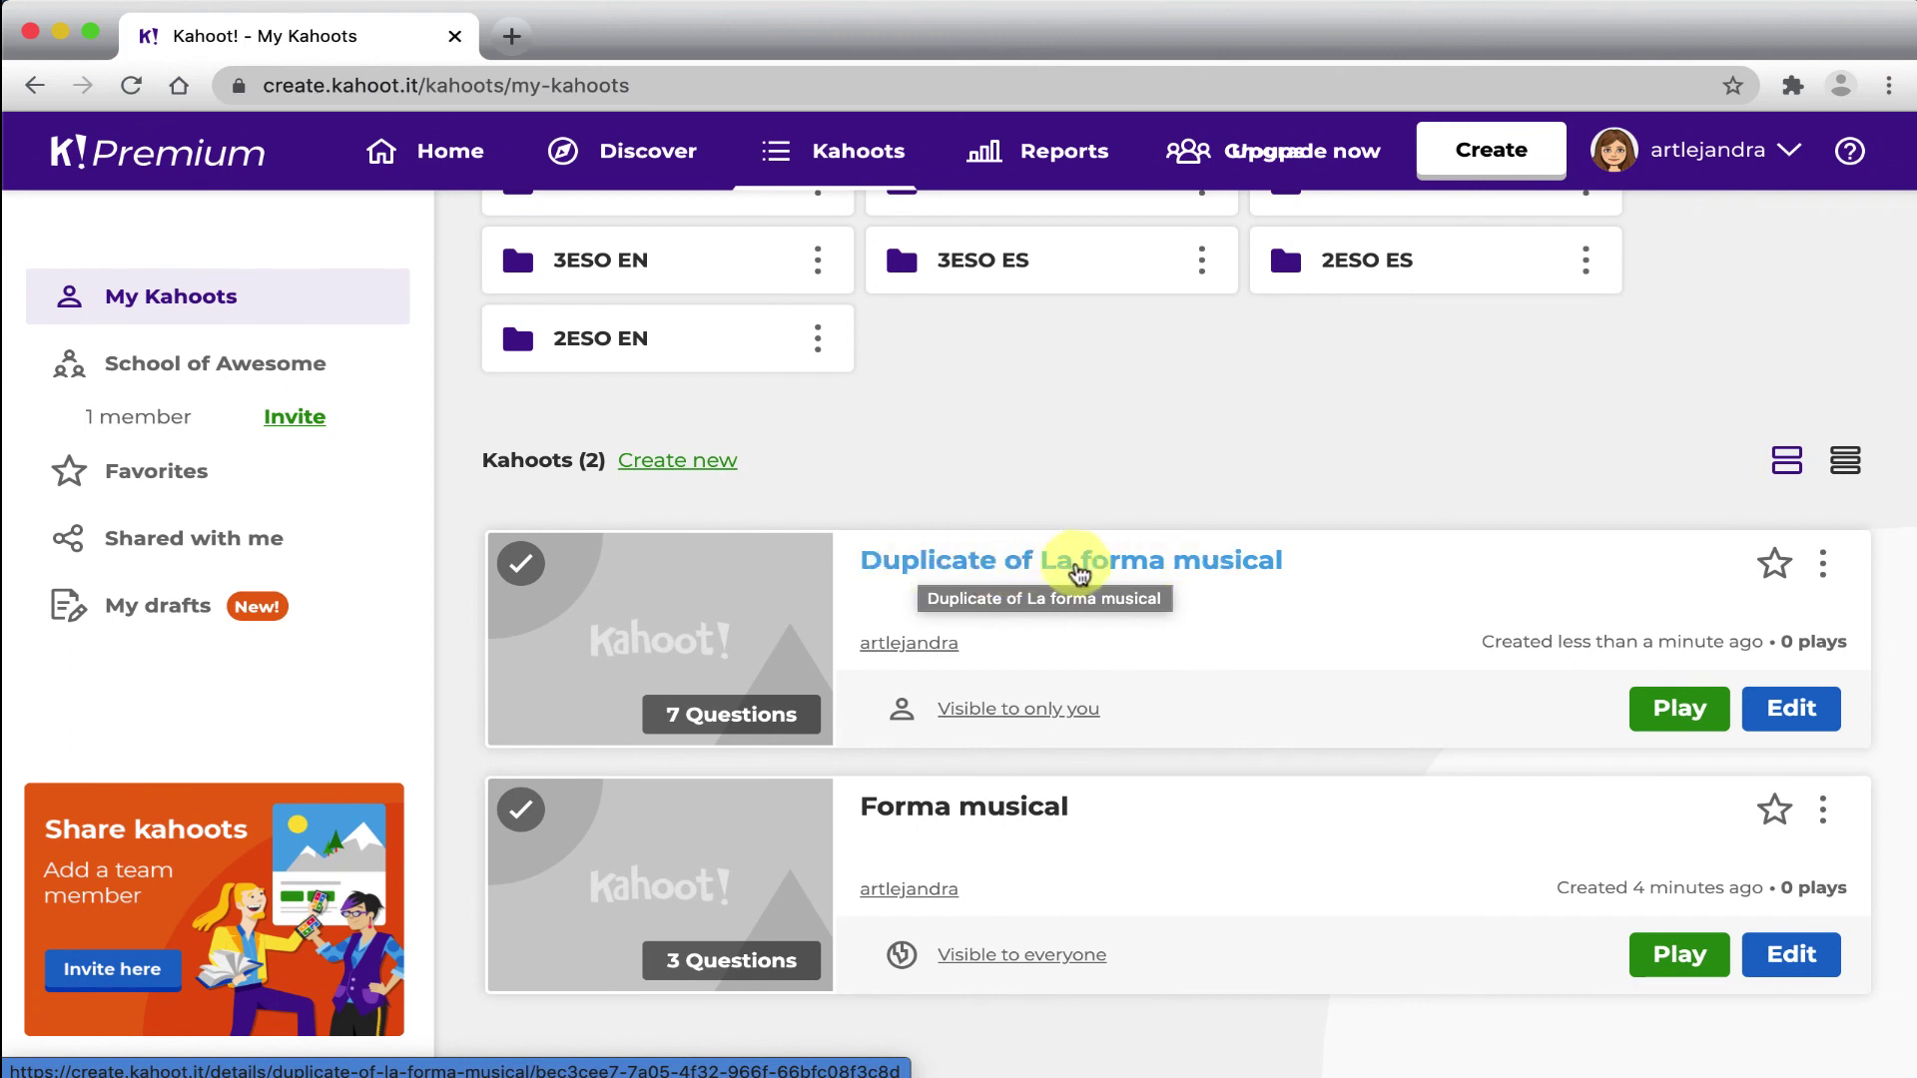
left_click(1797, 711)
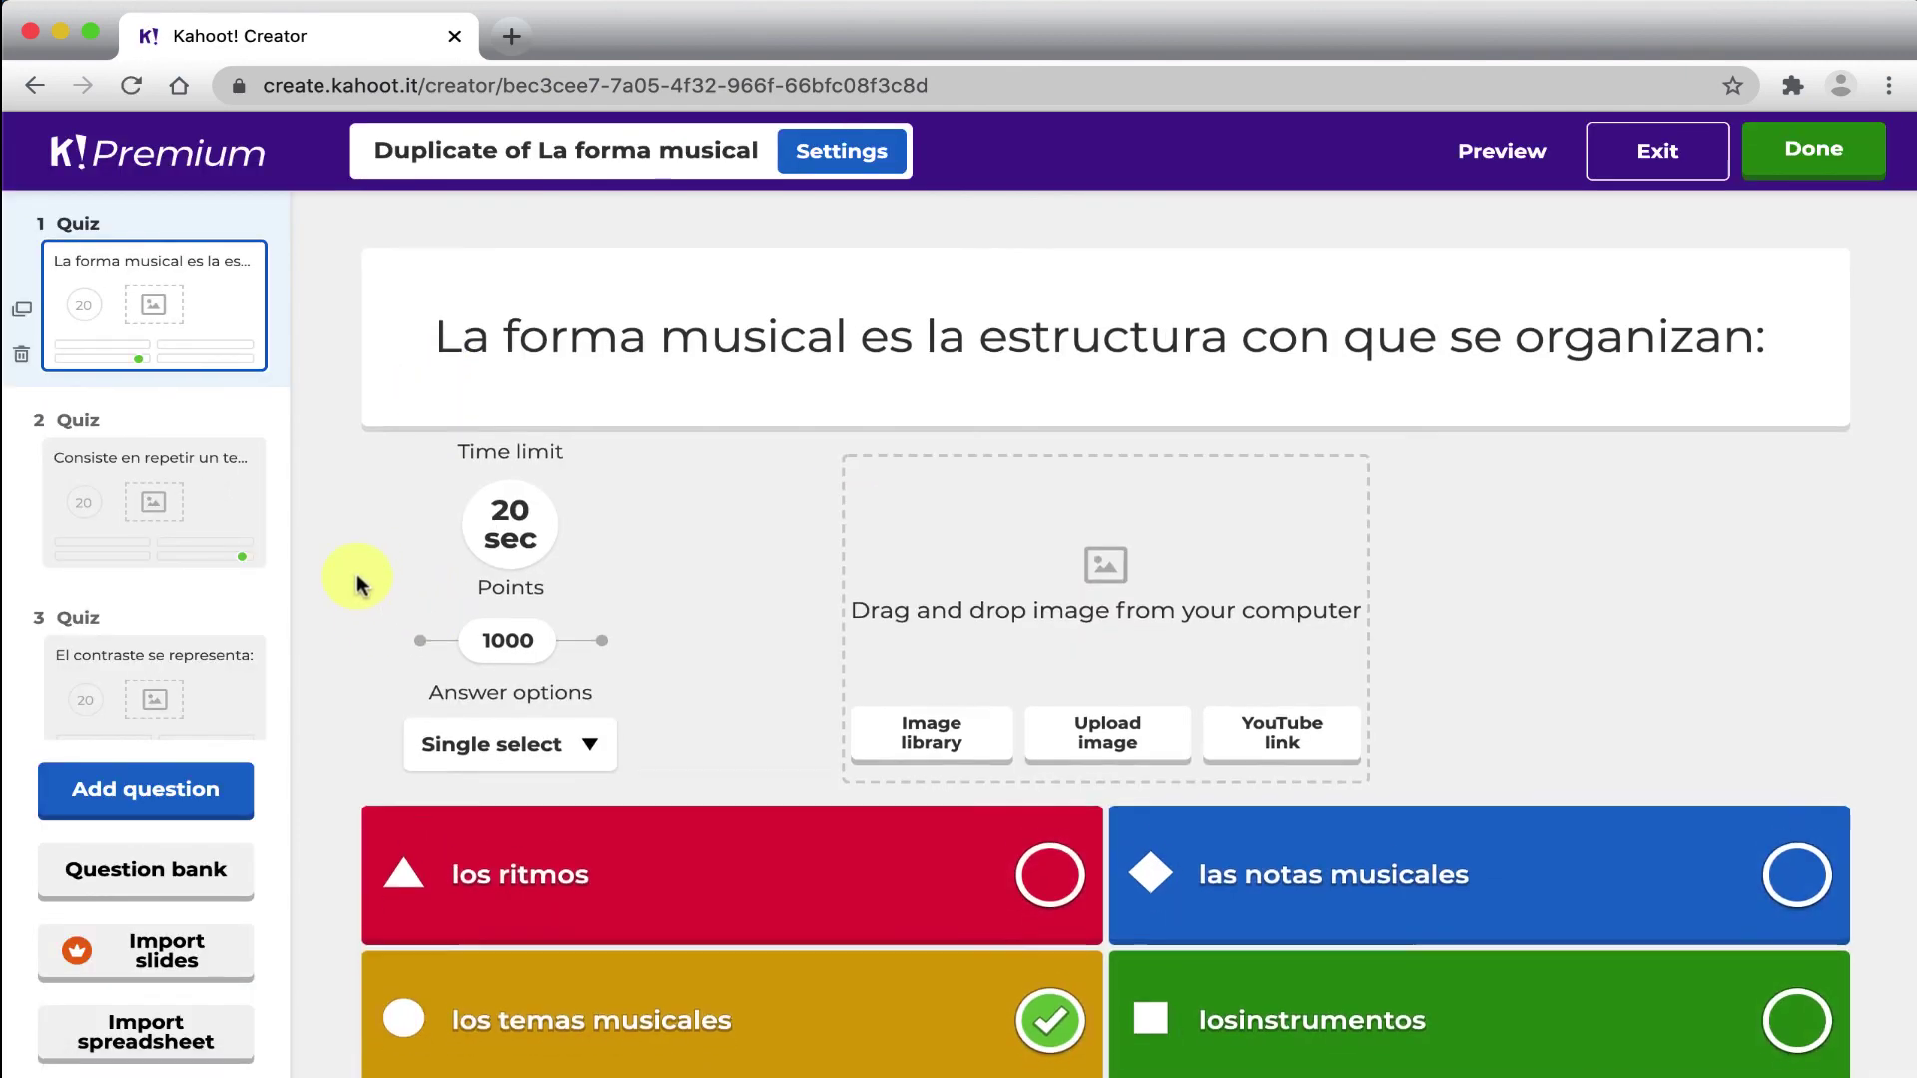
scroll(360, 584, "down", 1)
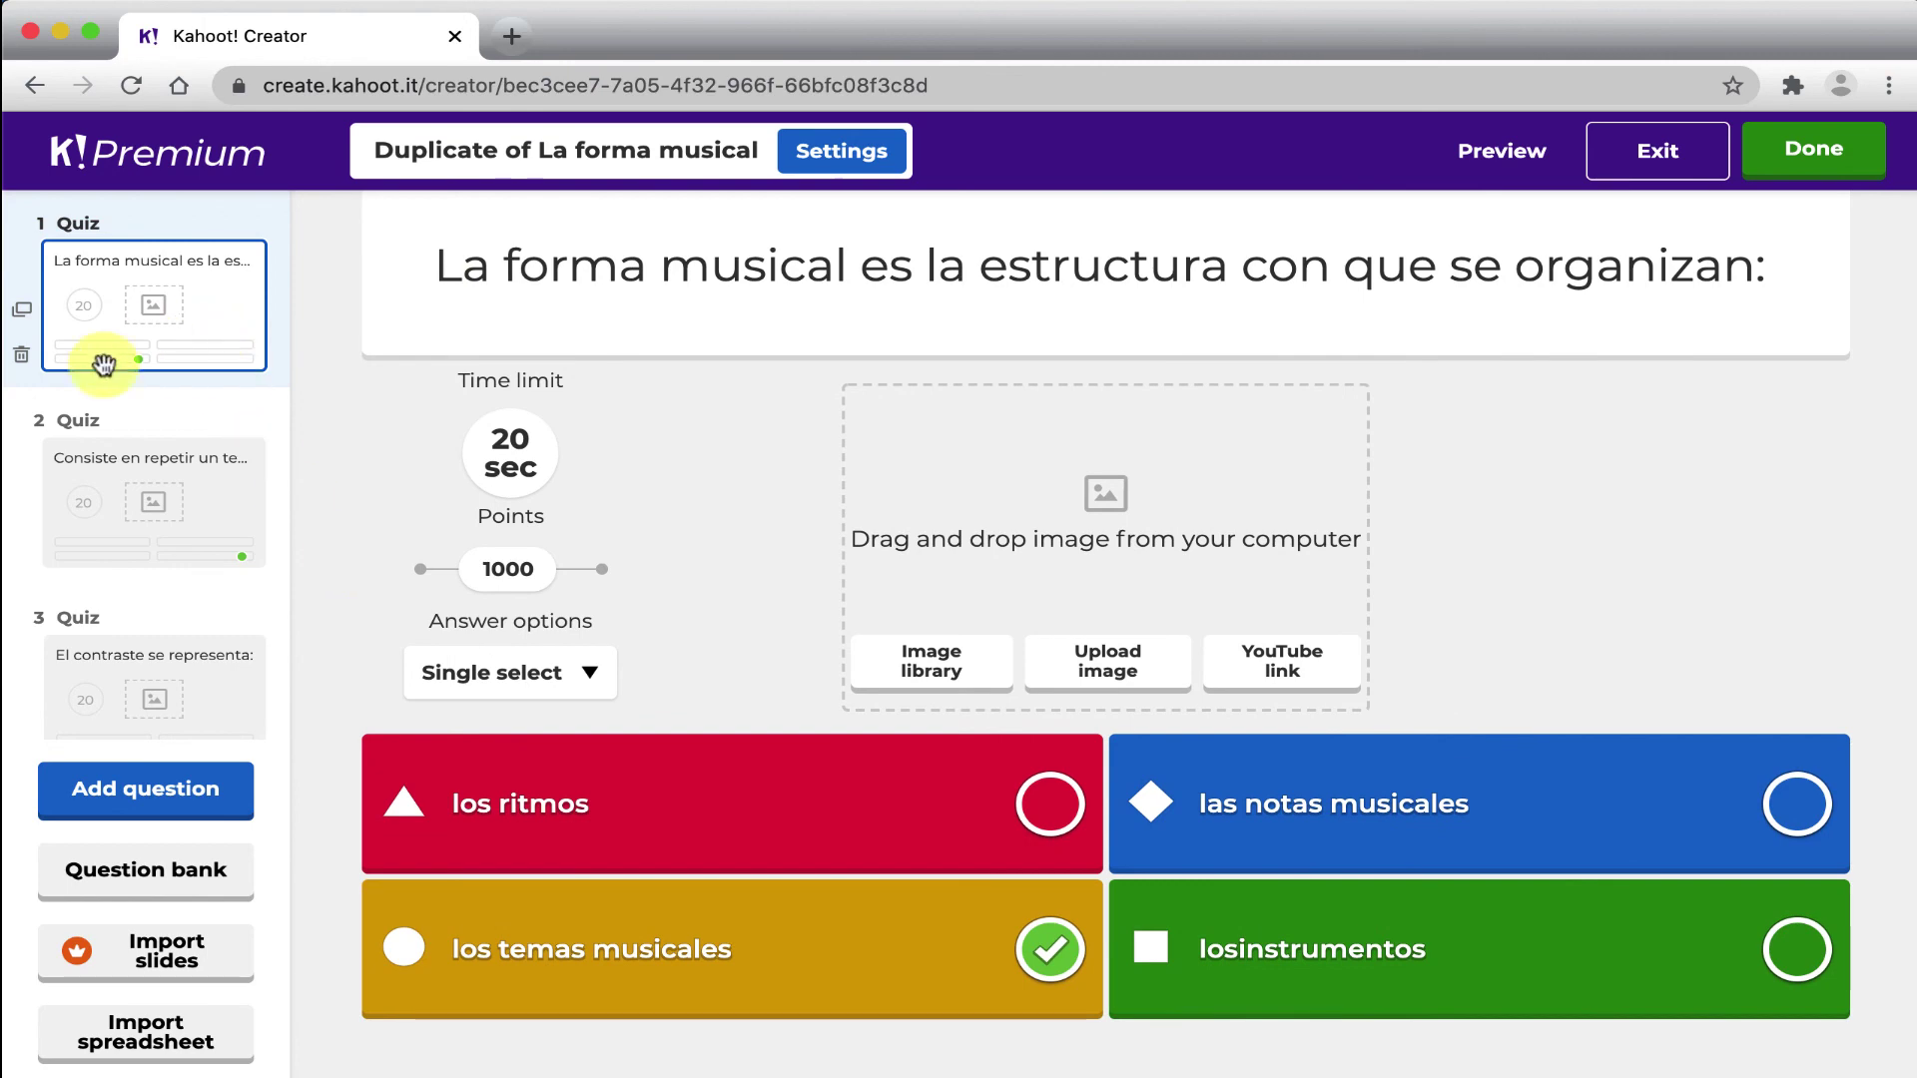
scroll(140, 649, "down", 8)
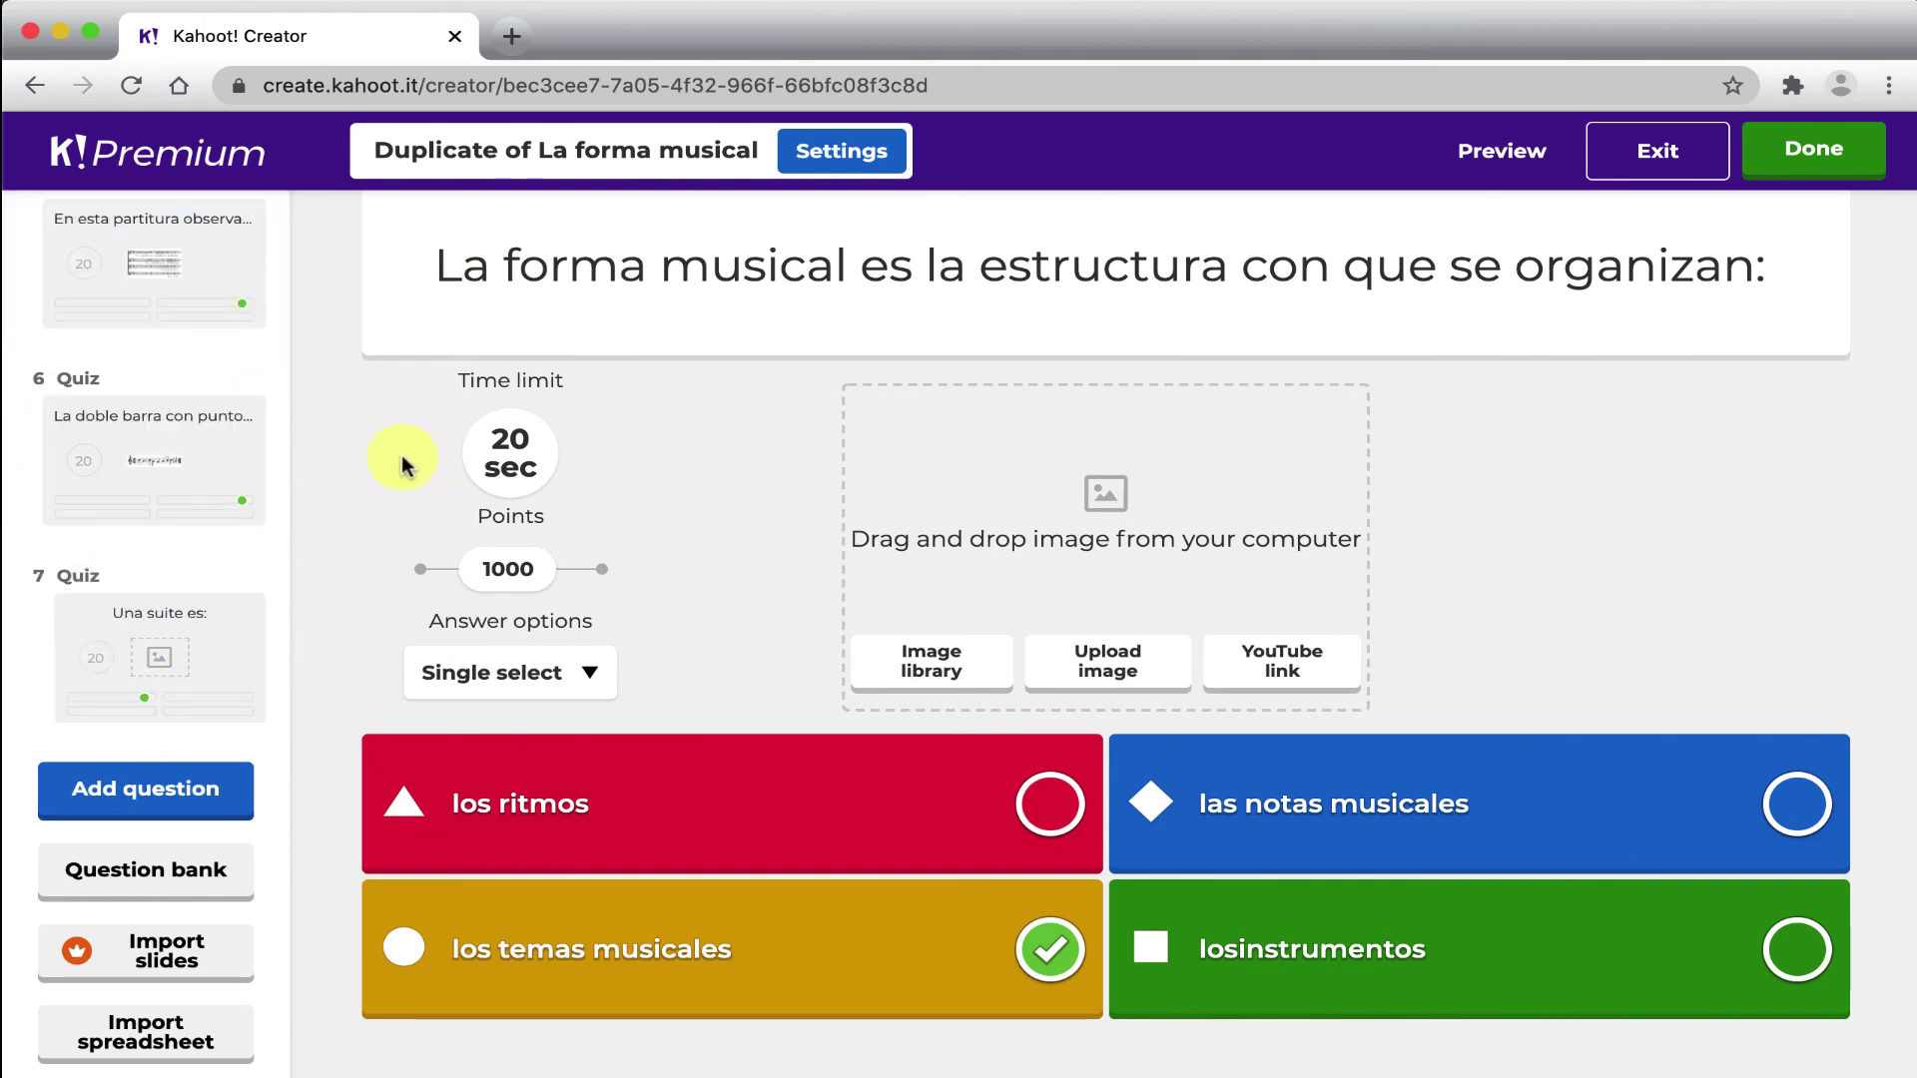
Rename the copy to "La forma musical" by removing "Duplicate of", save it and return to the My Kahoots list
left_click(539, 150)
left_click_drag(560, 333, 423, 333)
key("BackSpace")
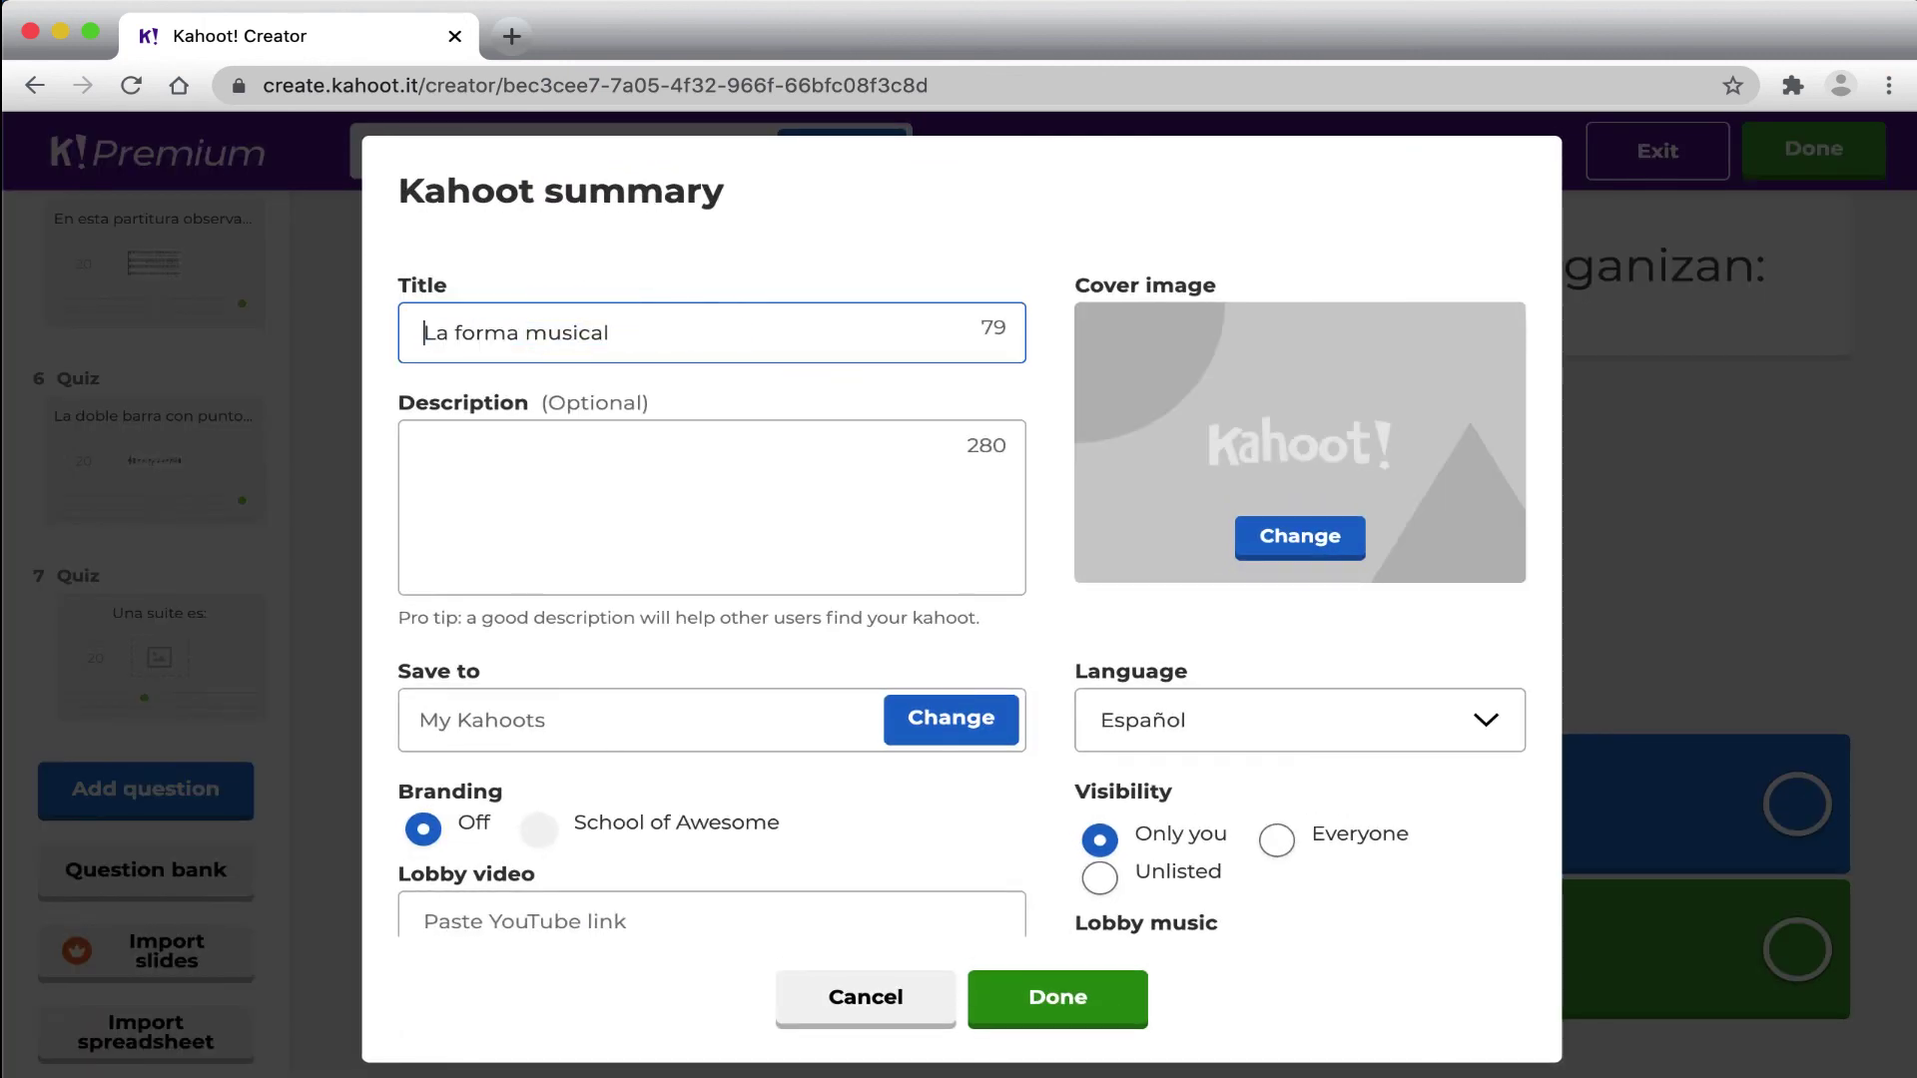
left_click(1057, 998)
left_click(1877, 157)
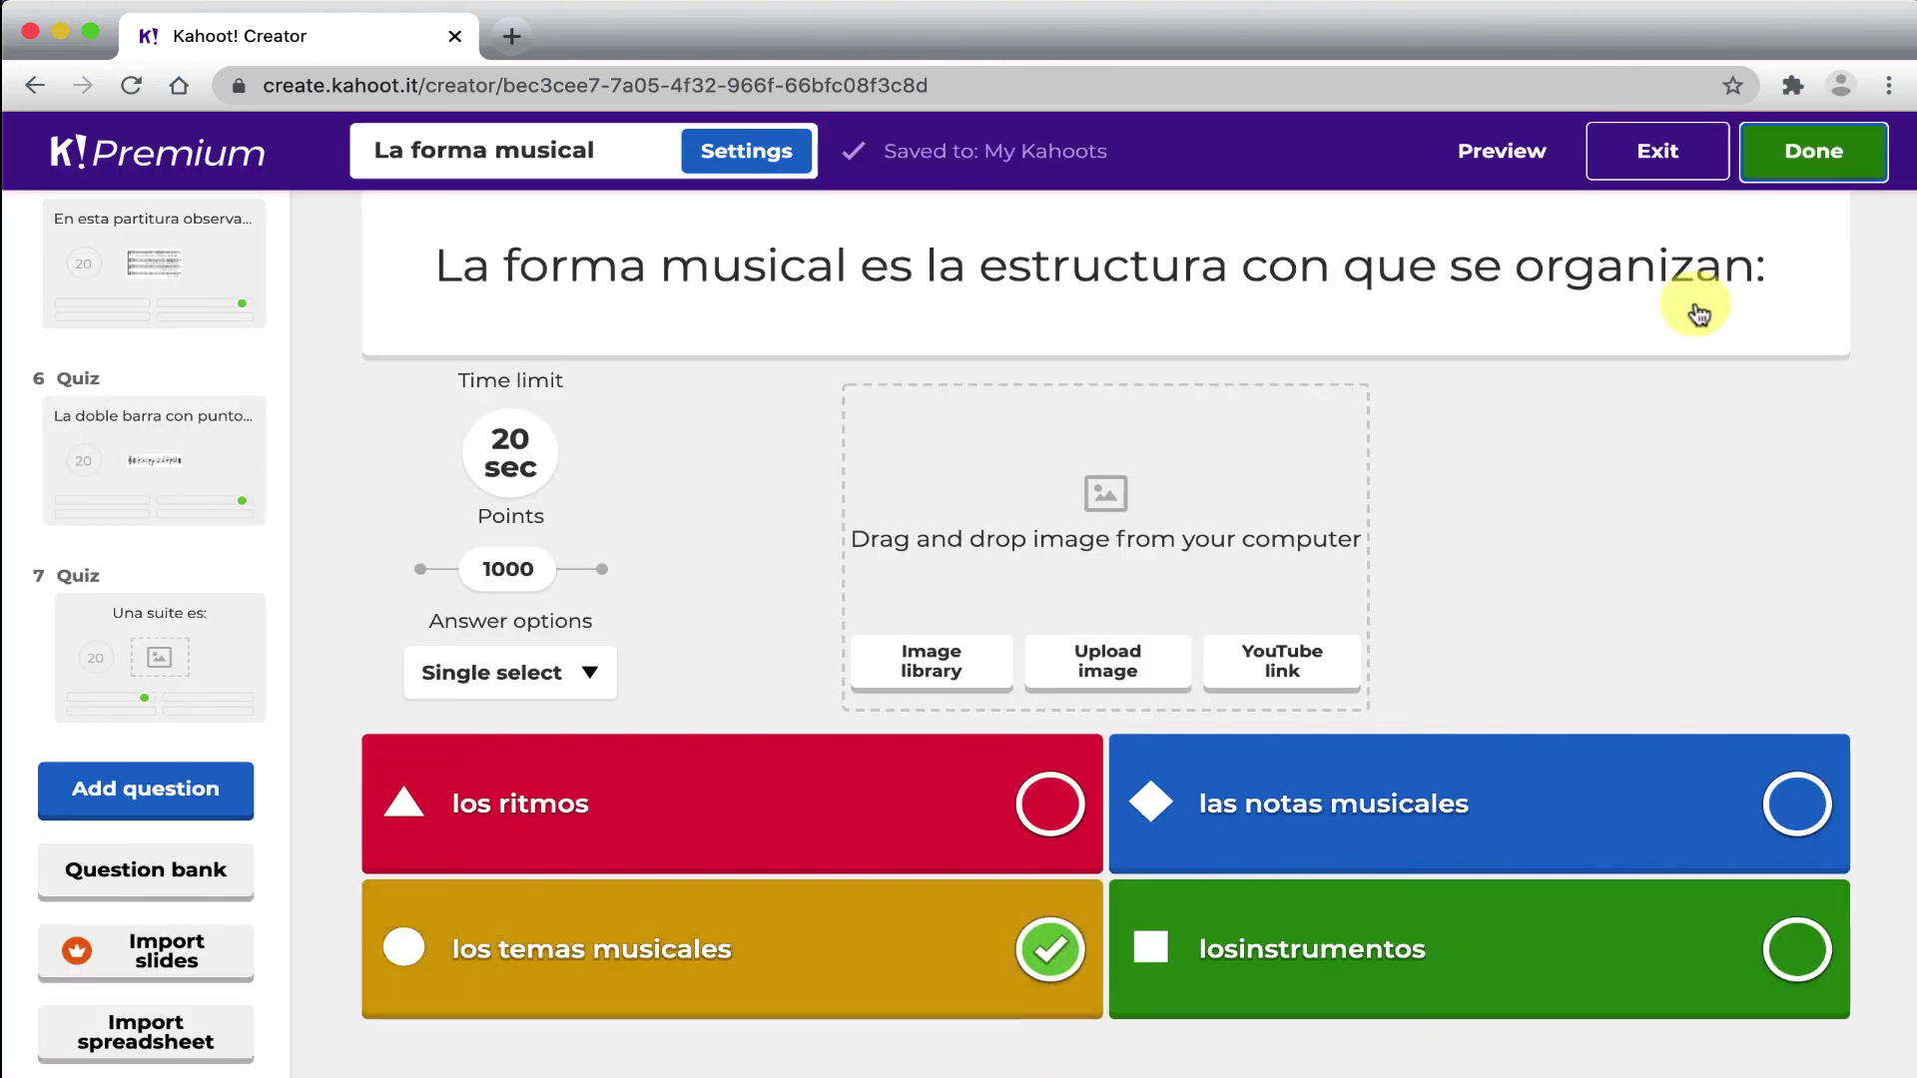
left_click(1069, 993)
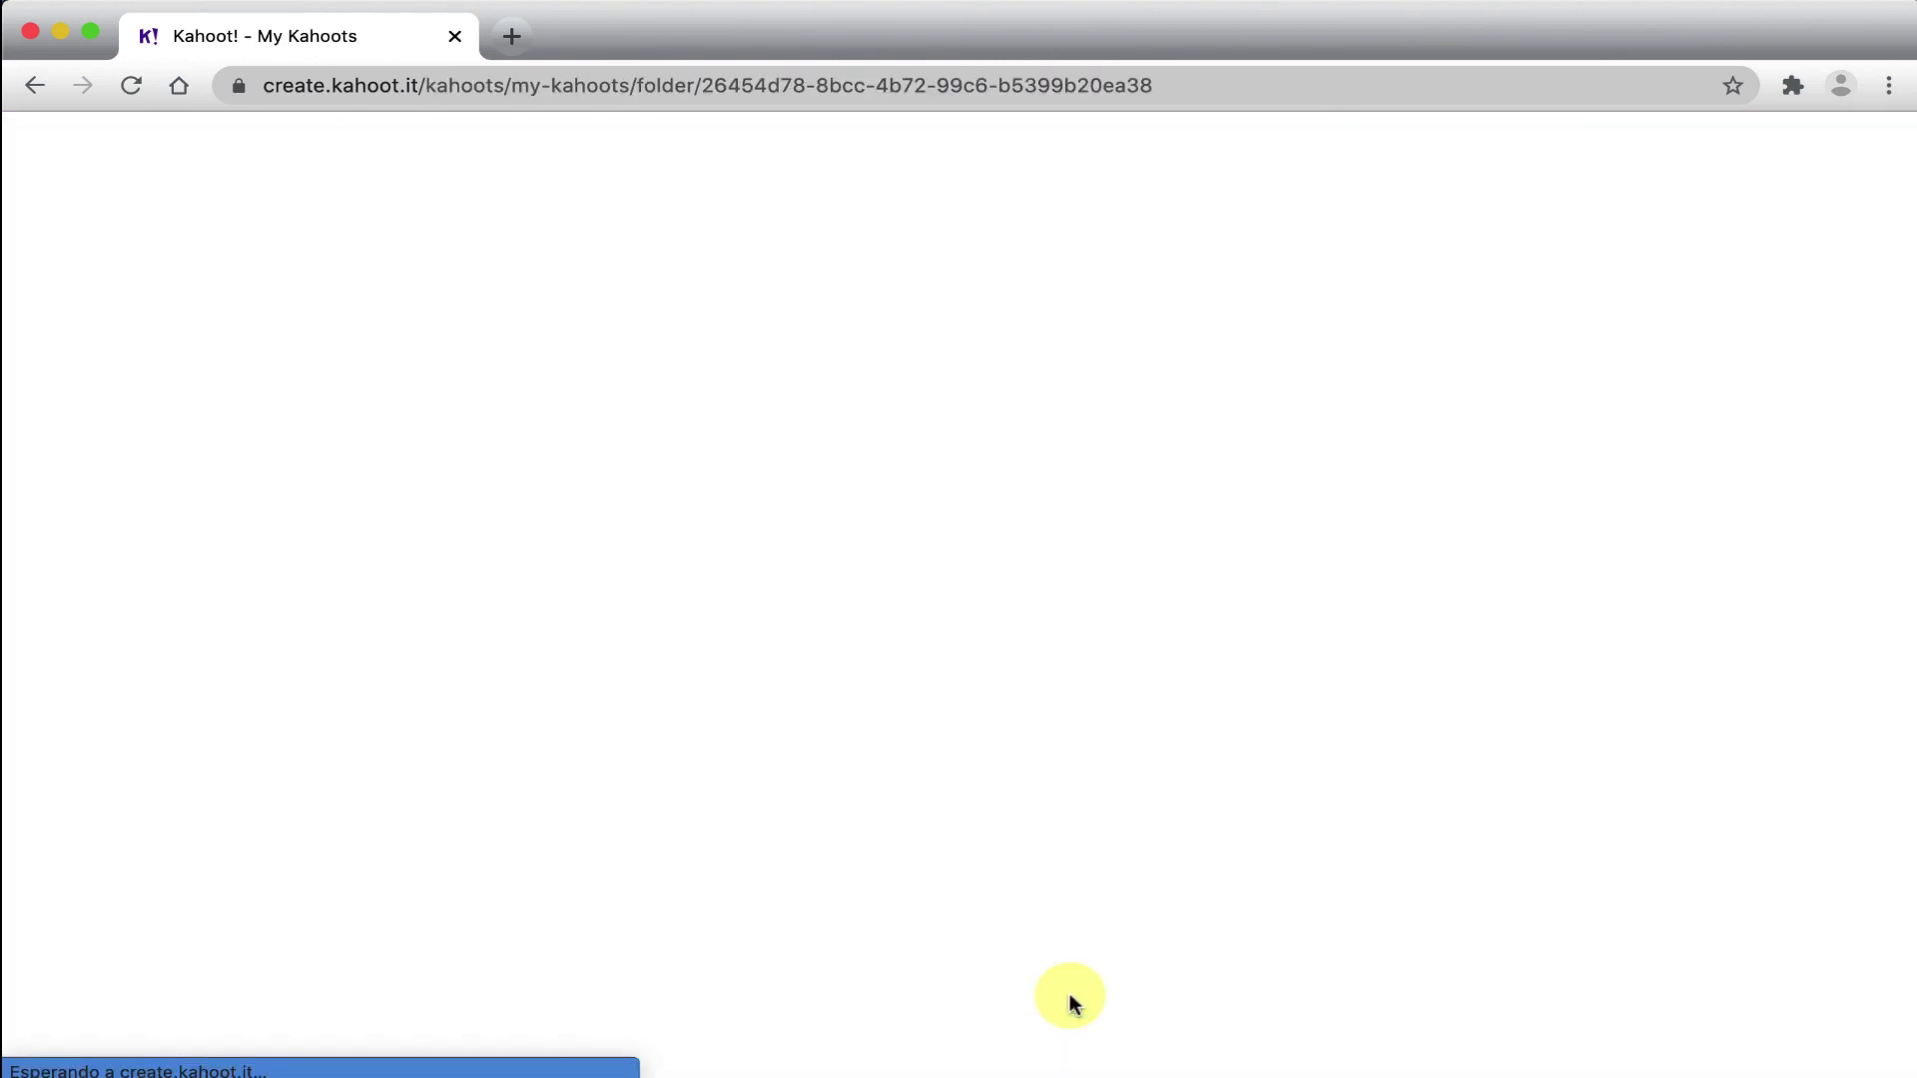
scroll(1184, 858, "down", 5)
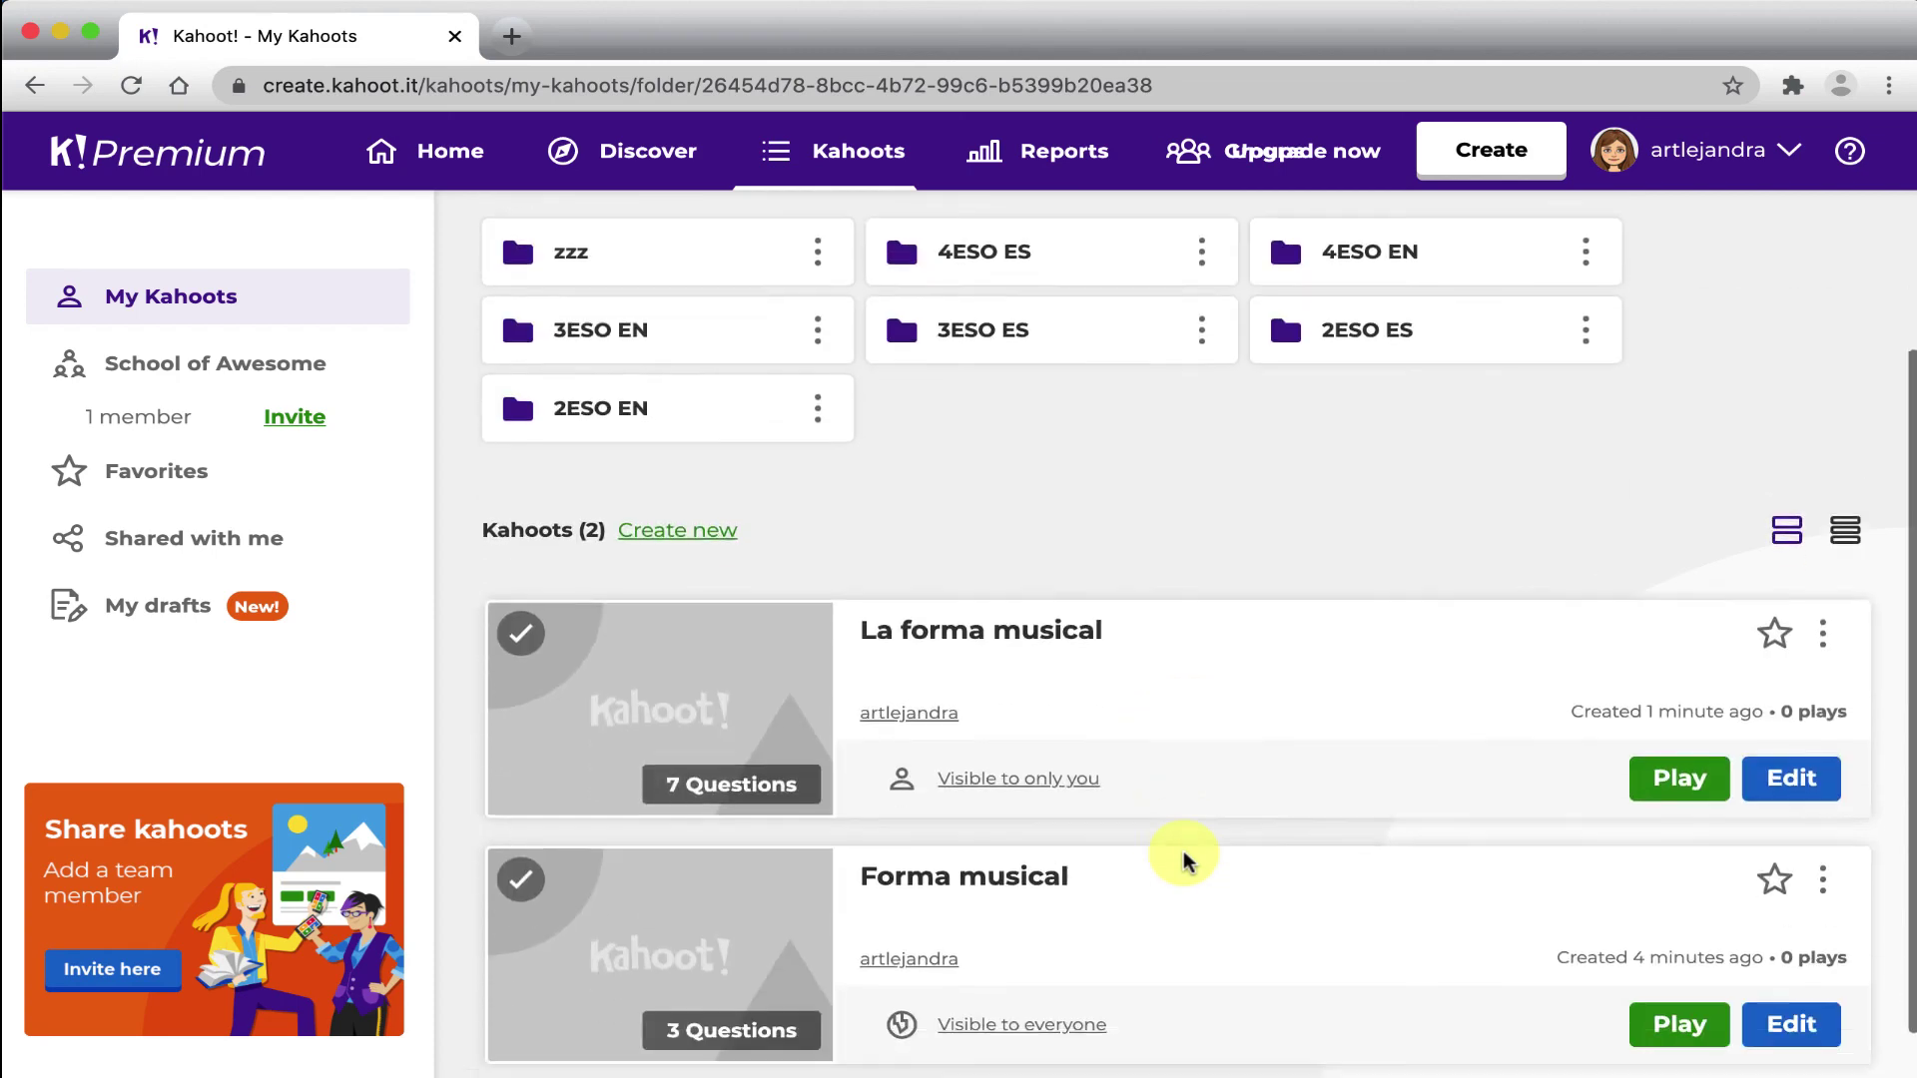